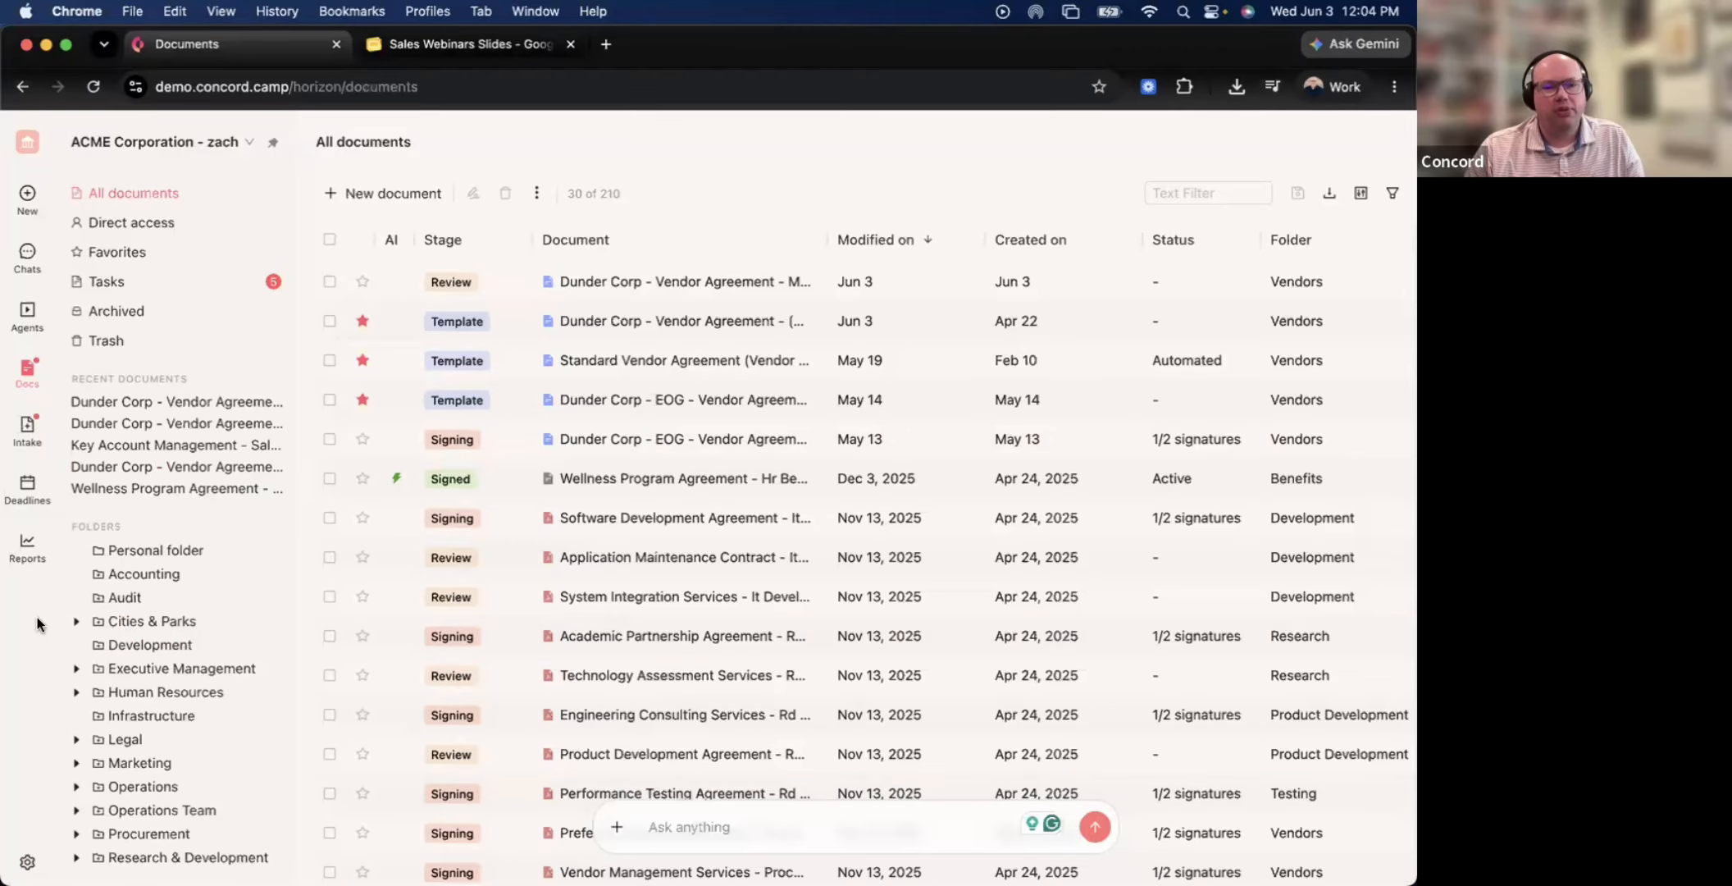
Open the account settings and review the company approvals with their steps and approvers
left_click(28, 195)
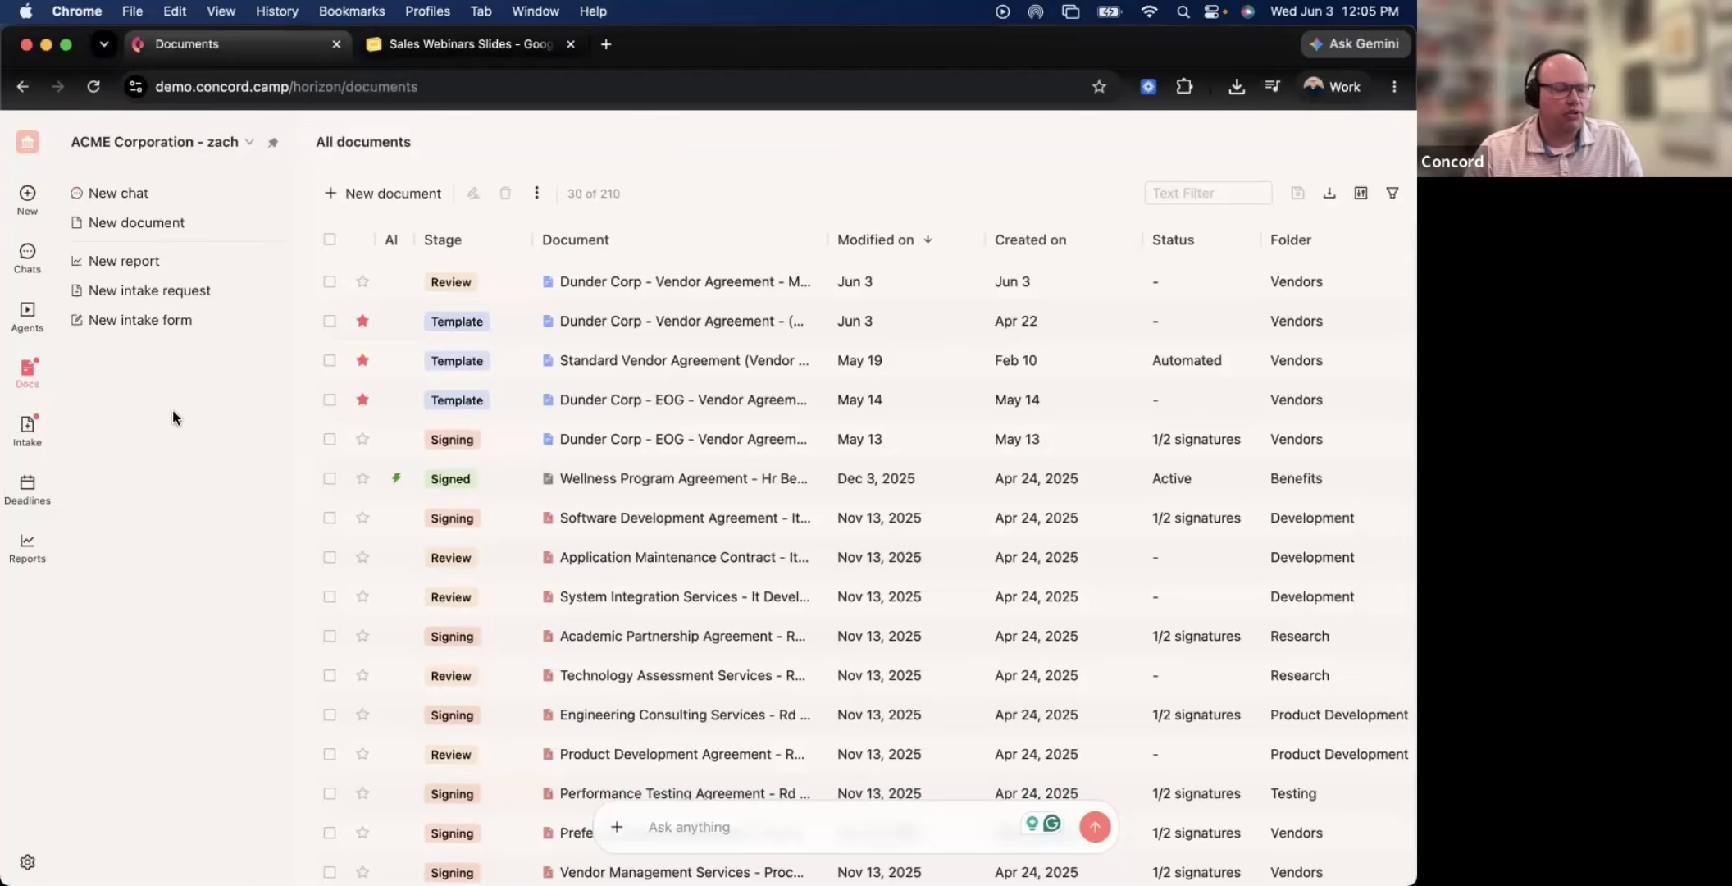
mouse_move(29, 861)
left_click(124, 793)
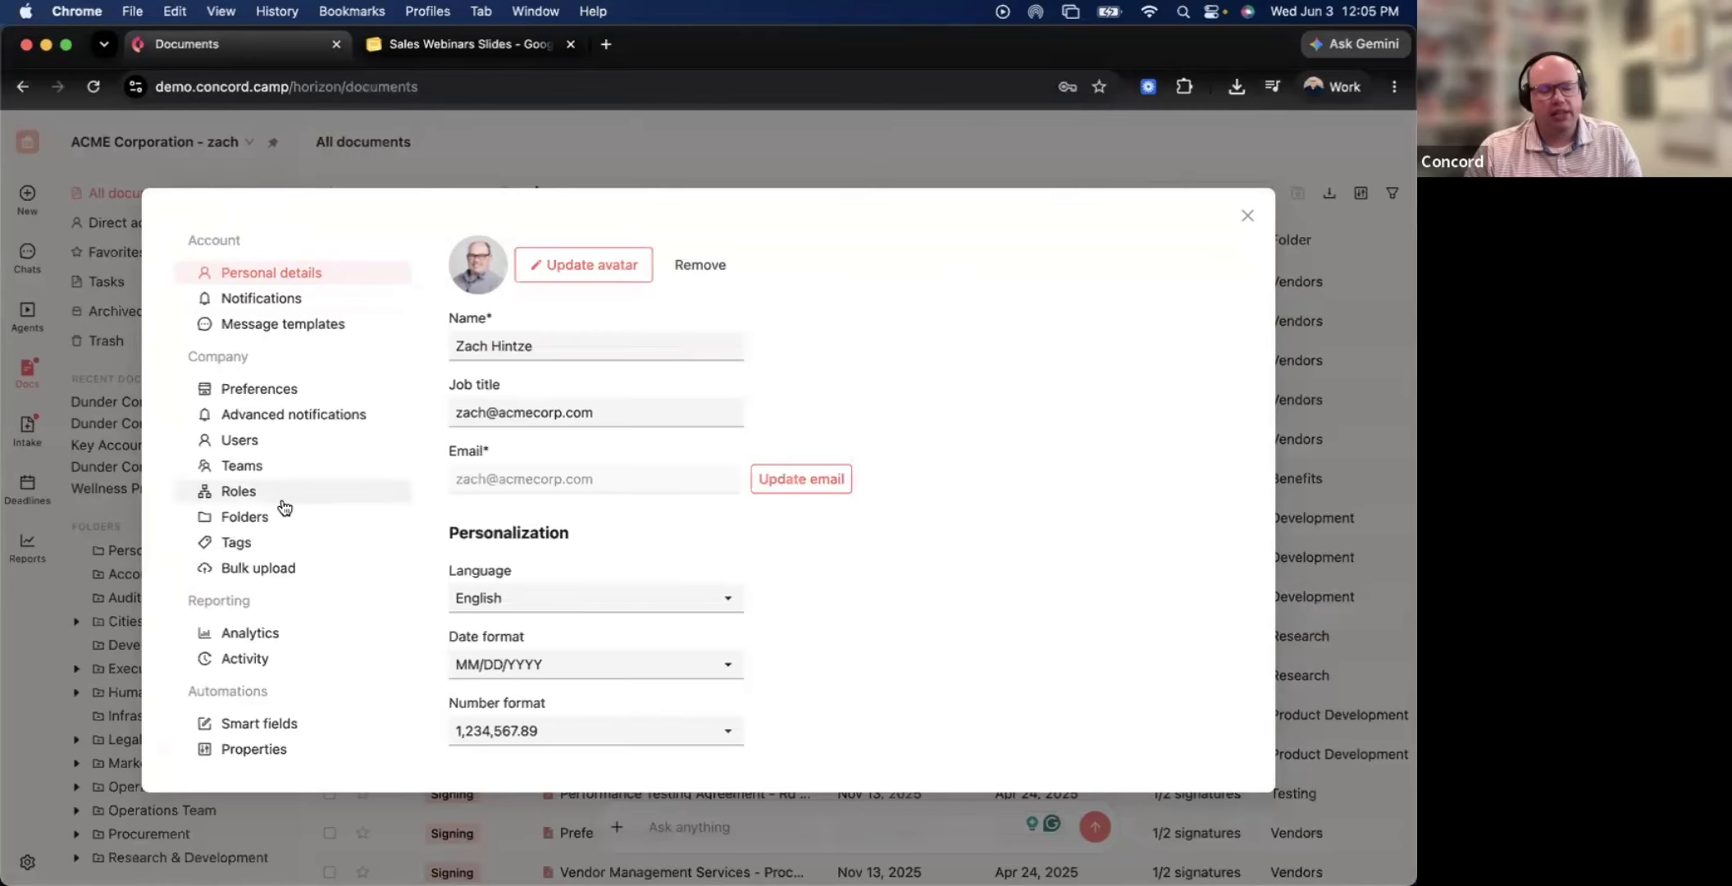
scroll(293, 539, "down", 3)
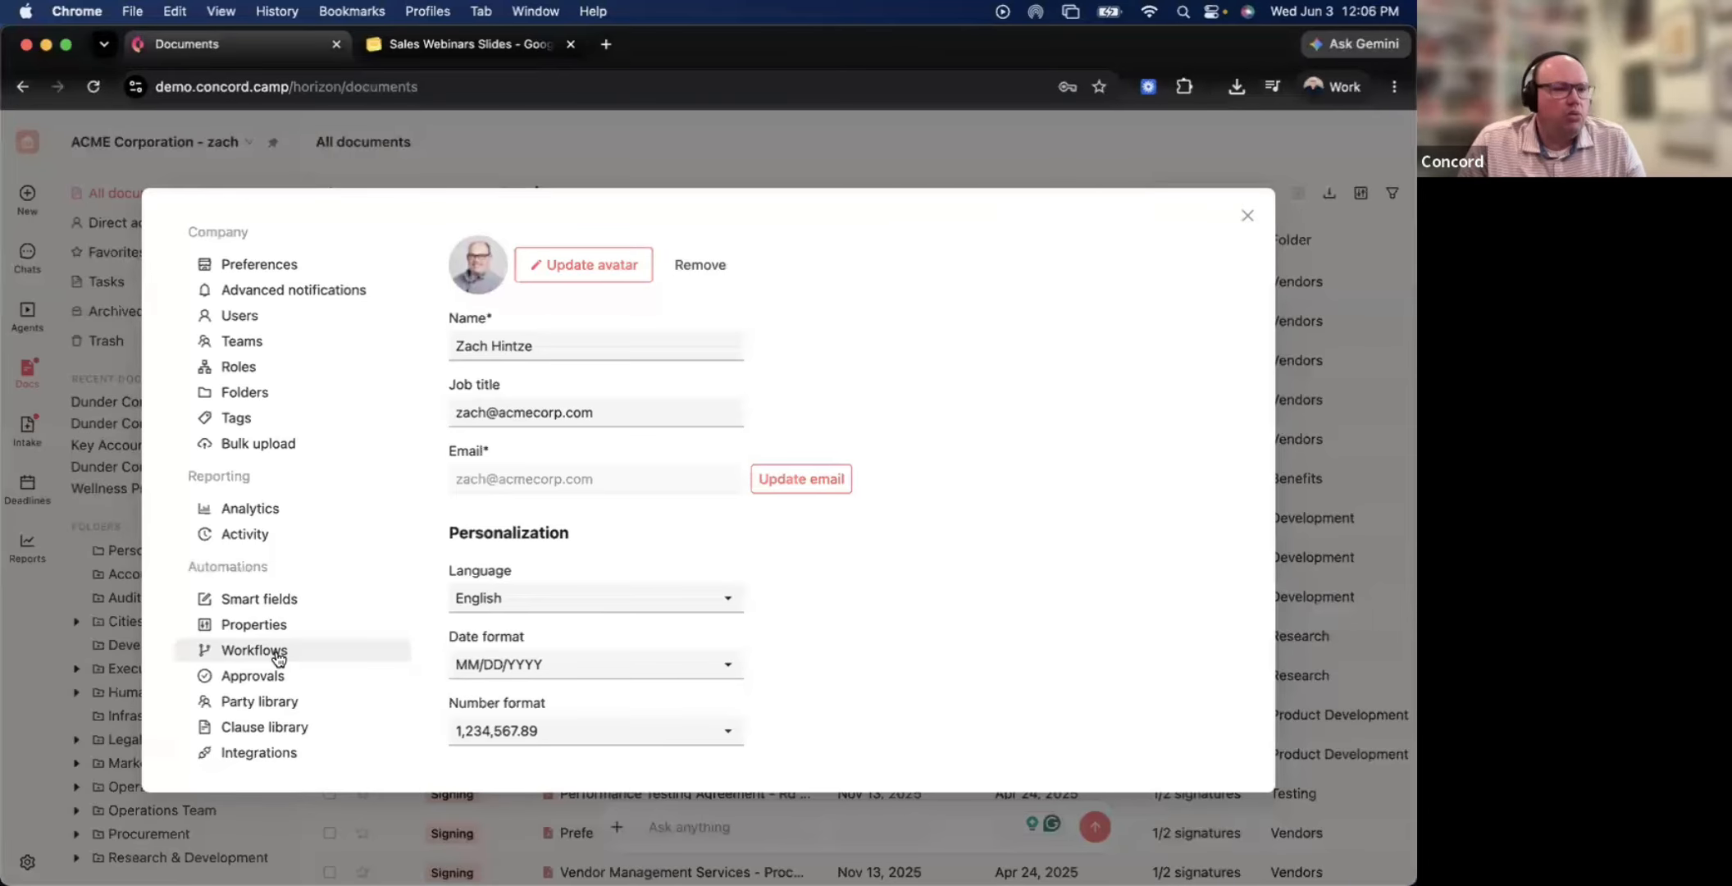
left_click(268, 676)
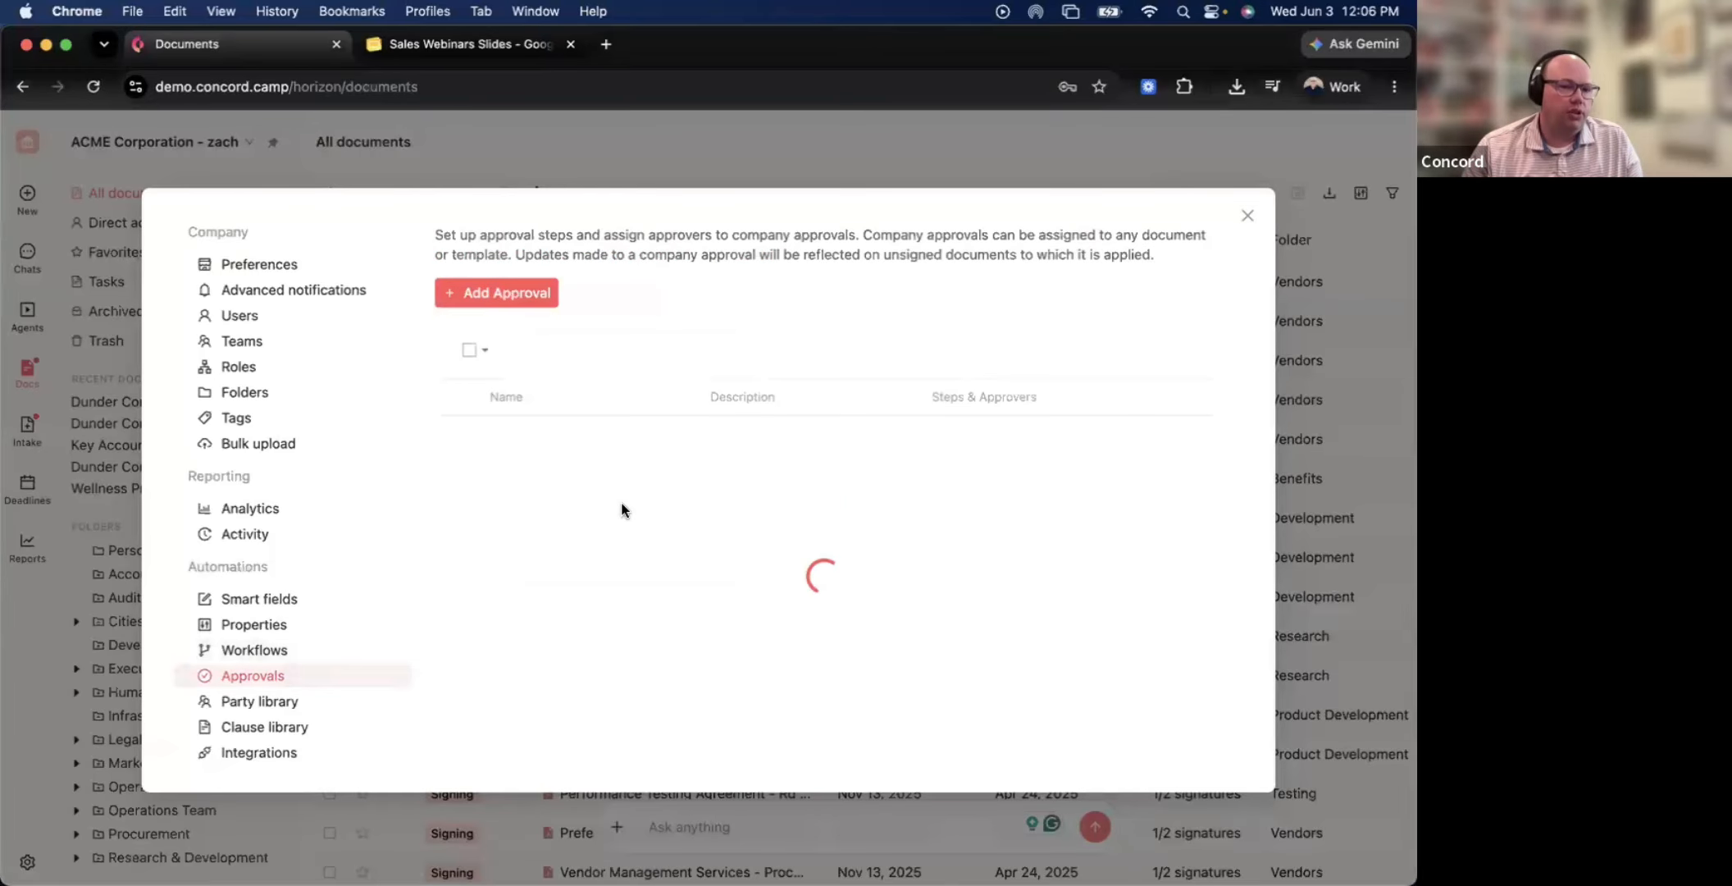
scroll(689, 522, "down", 2)
scroll(689, 522, "up", 2)
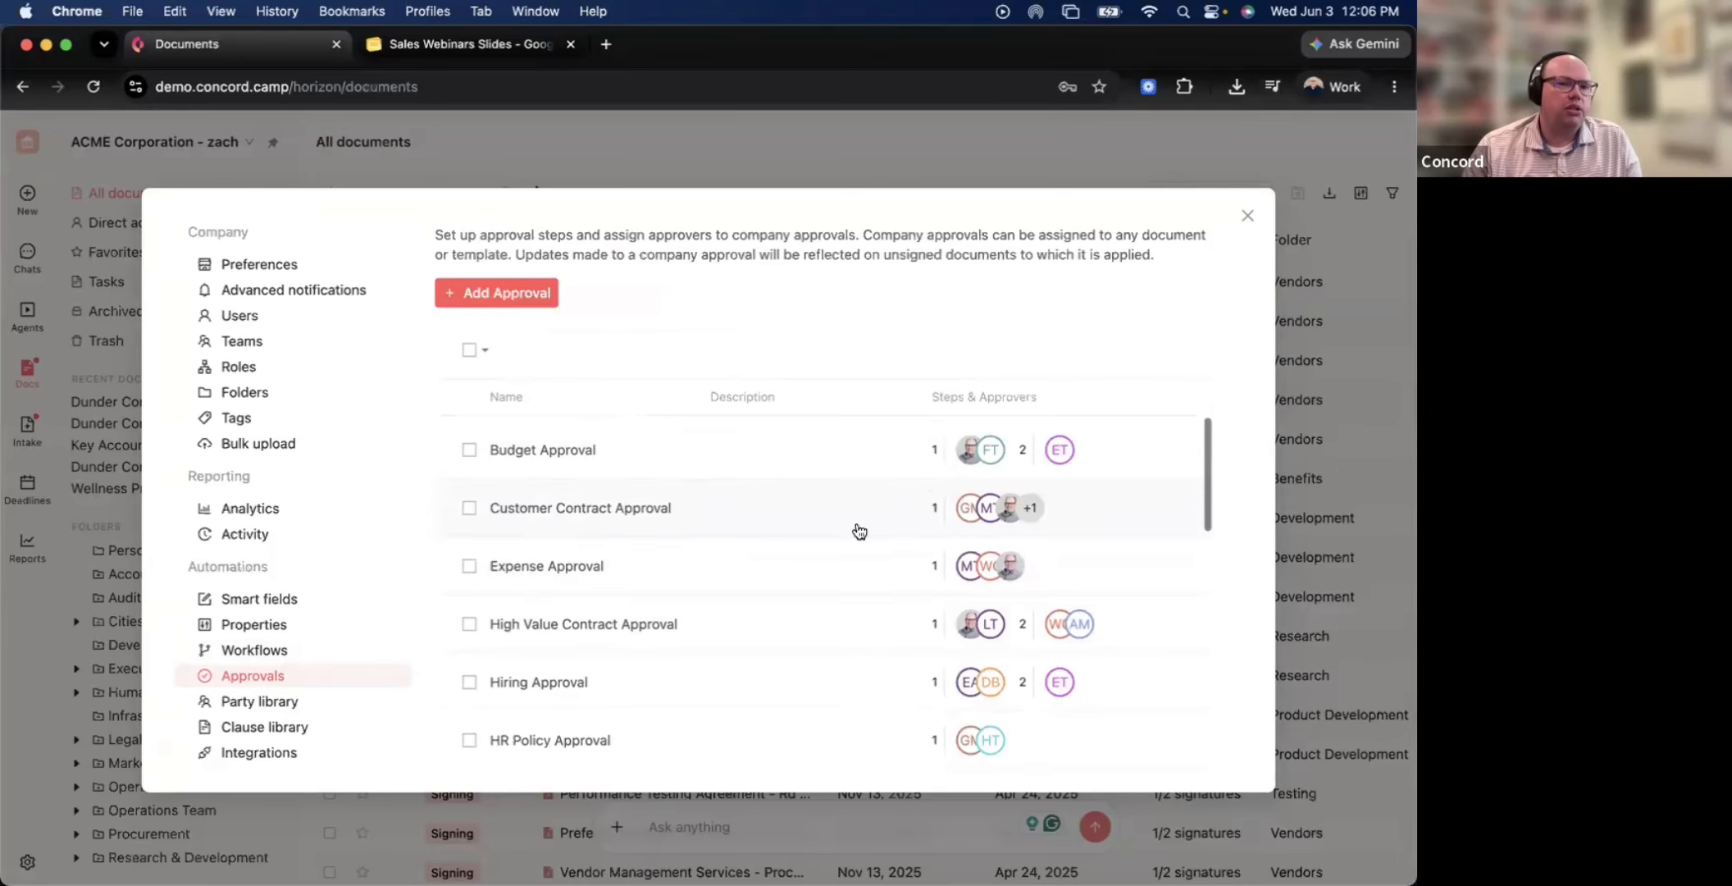
mouse_move(990, 444)
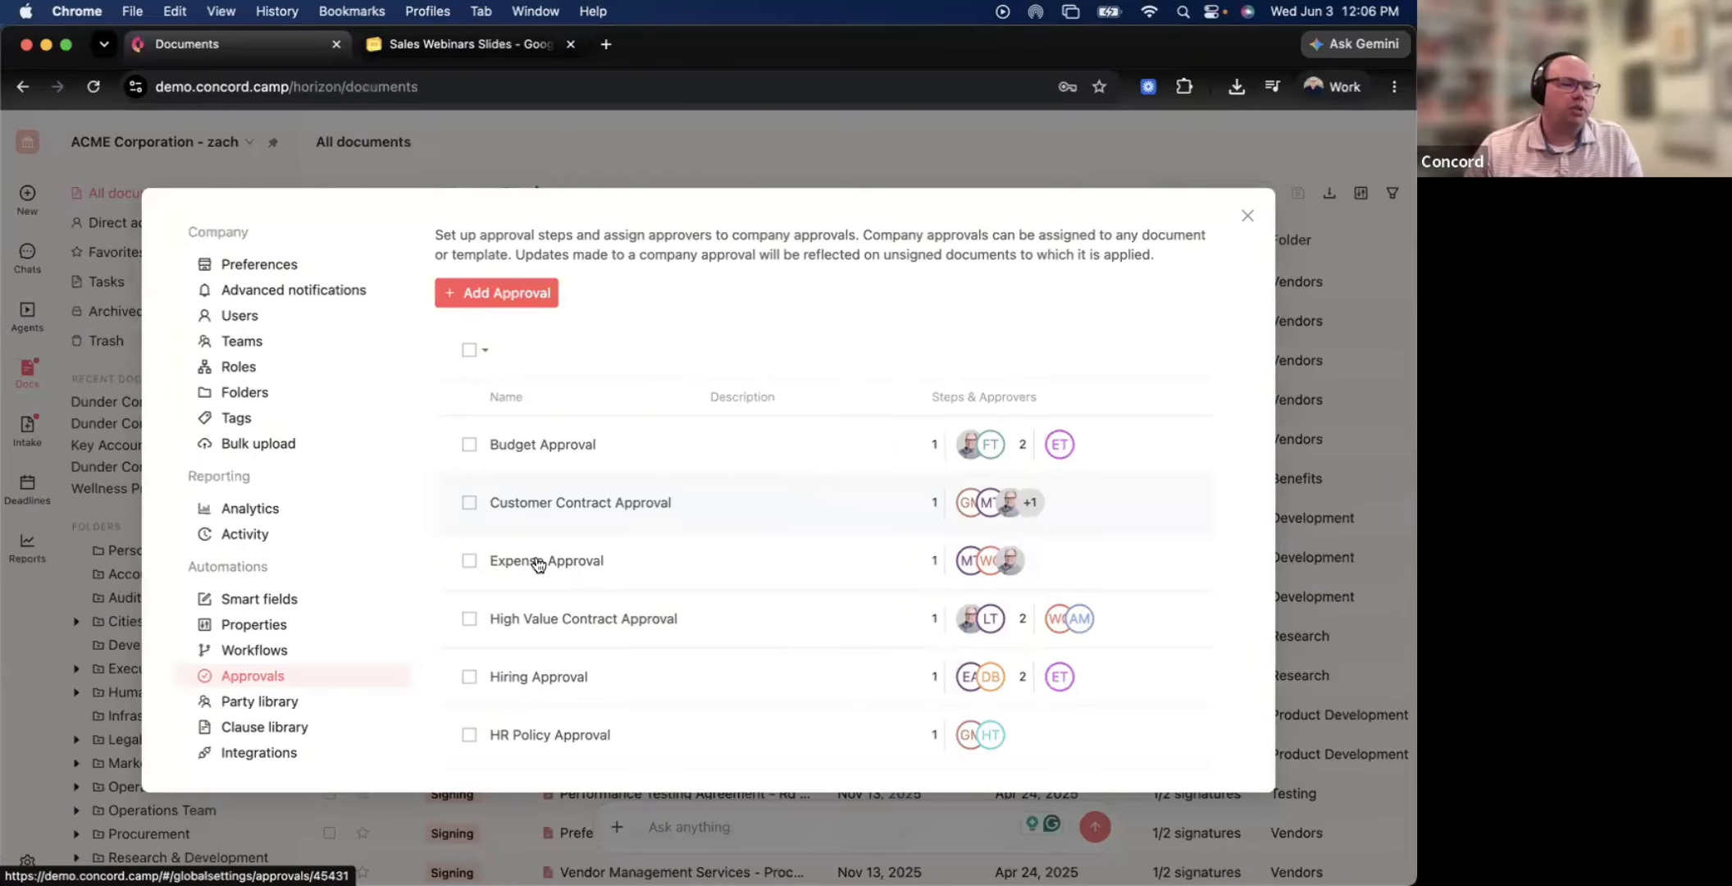
Open the list of automation workflows and widen its workflow name column
left_click(254, 650)
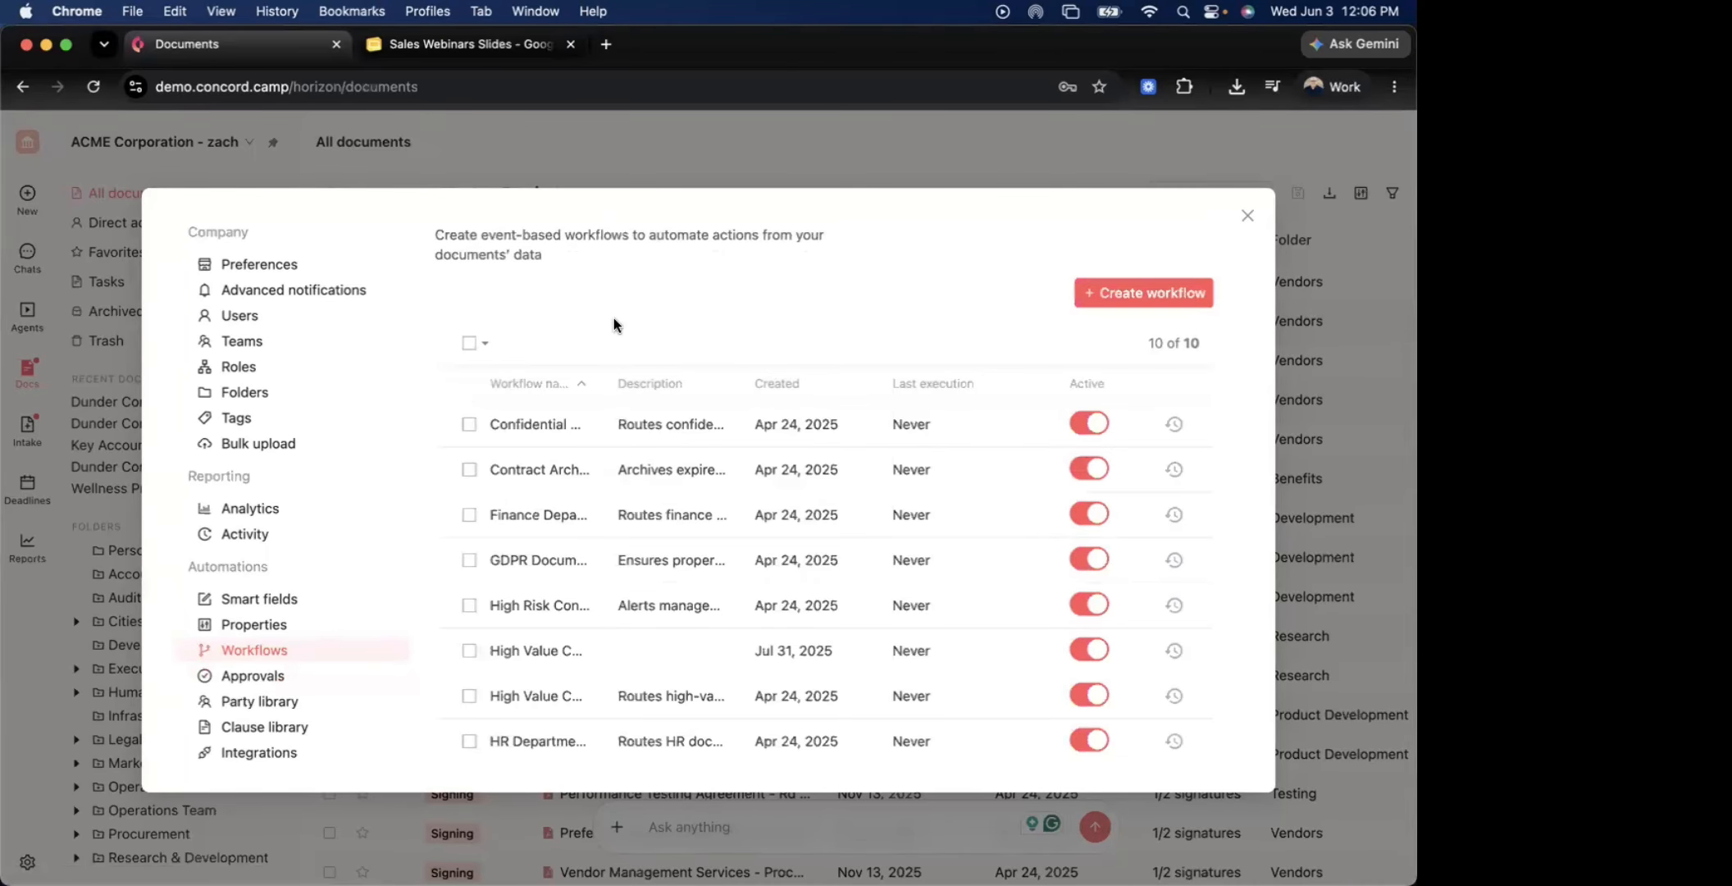
left_click_drag(885, 237, 917, 242)
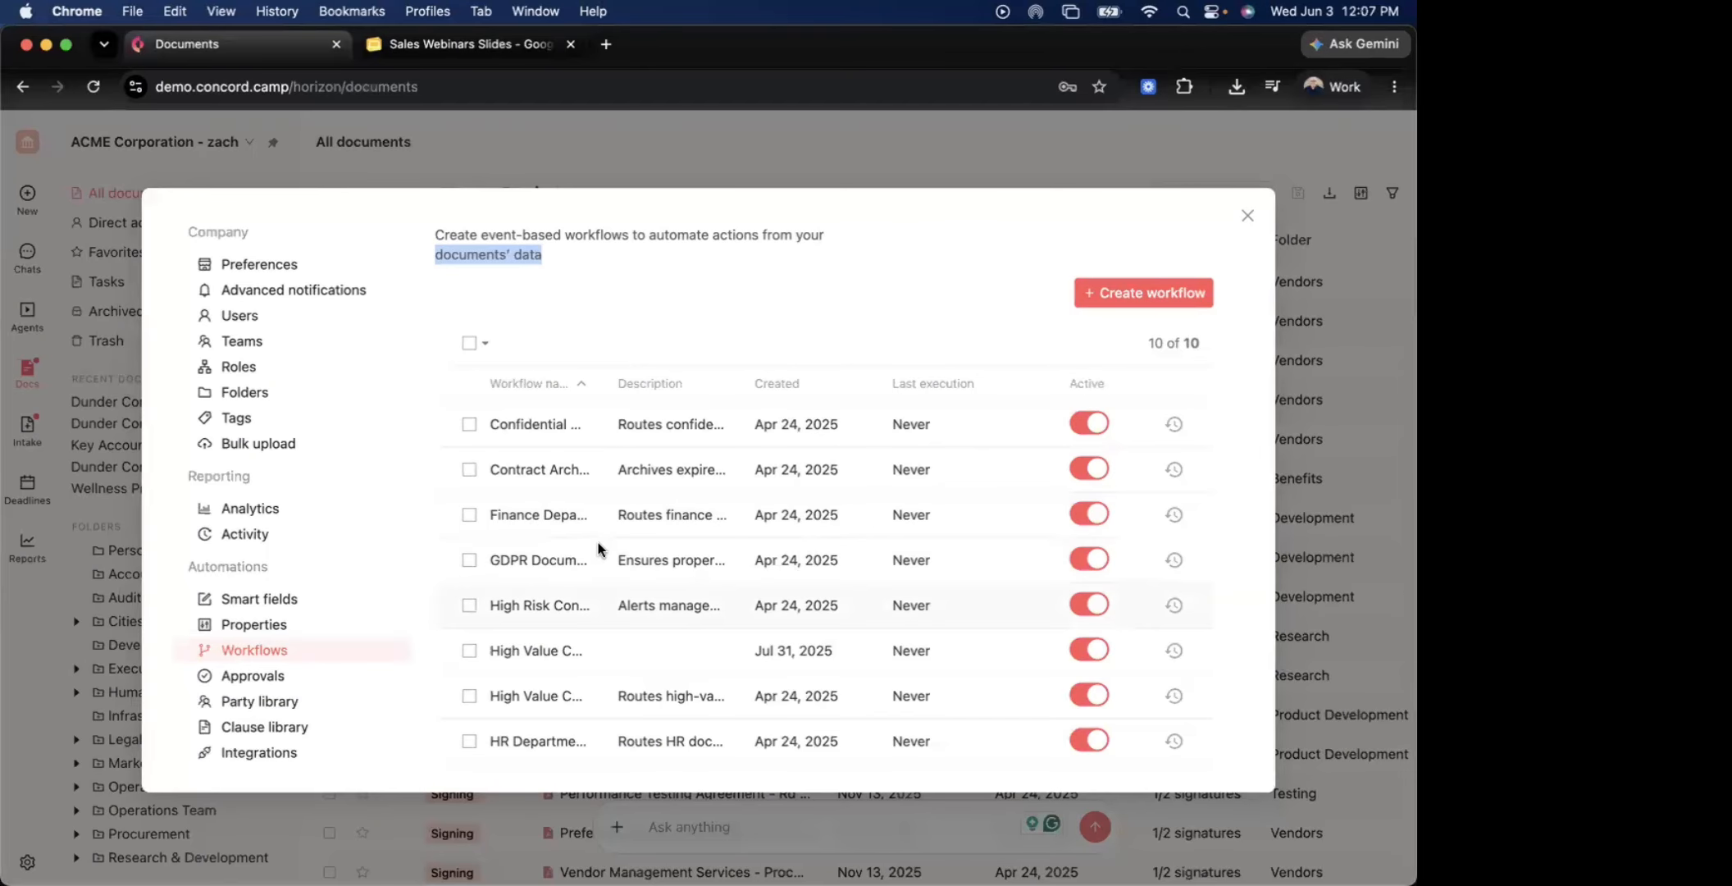
scroll(597, 543, "down", 2)
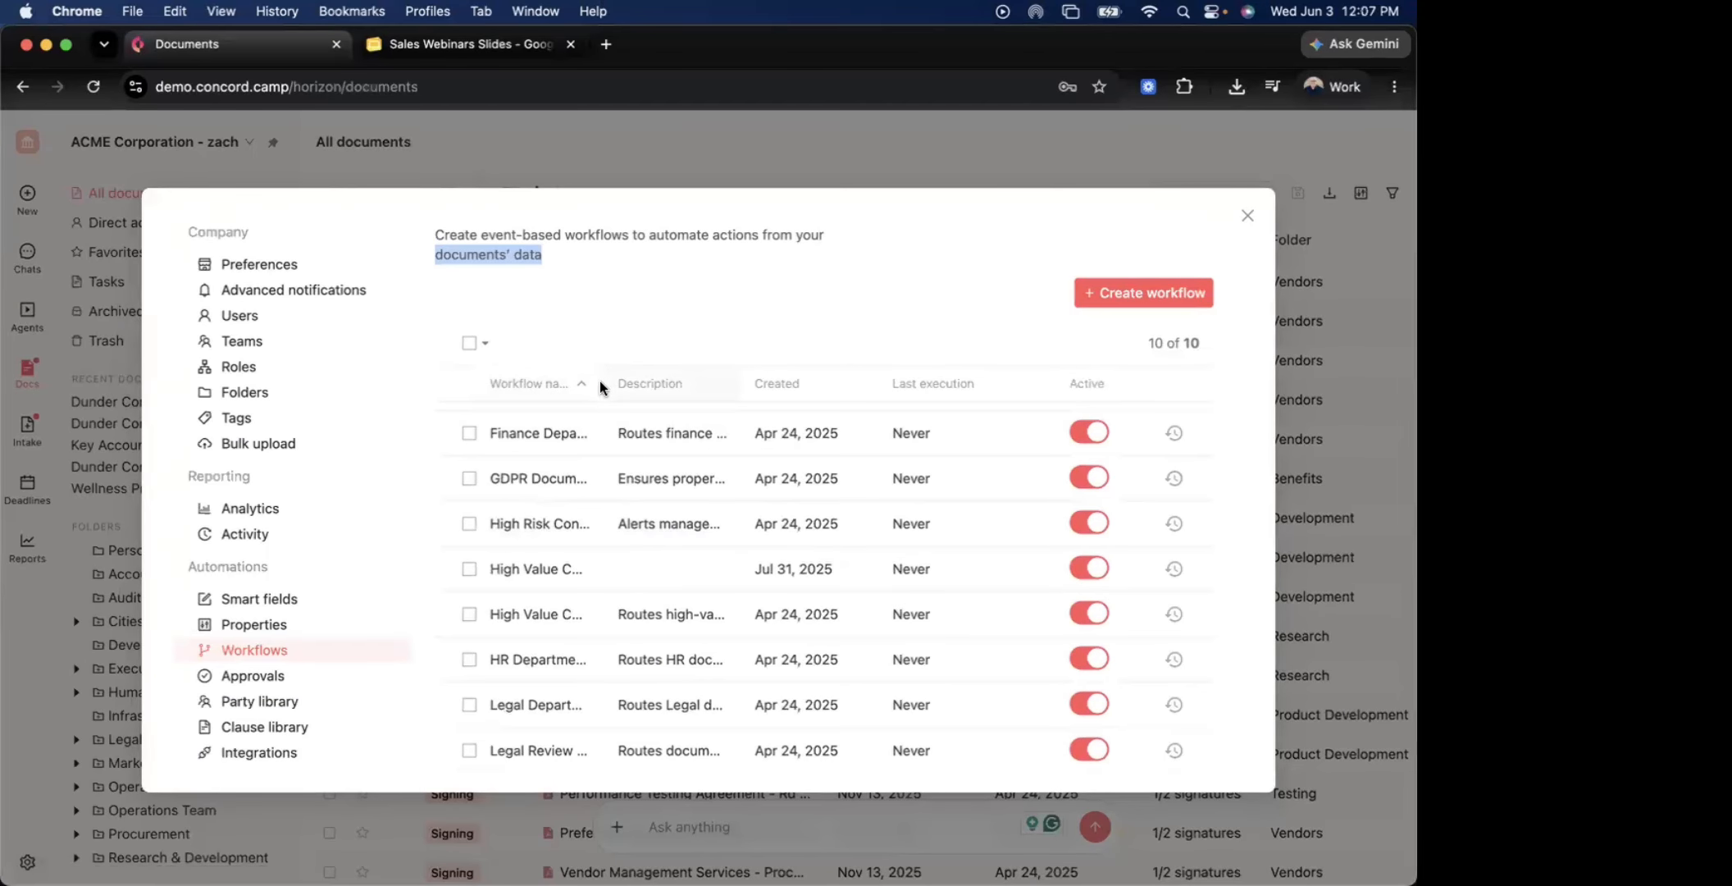
left_click_drag(606, 382, 628, 385)
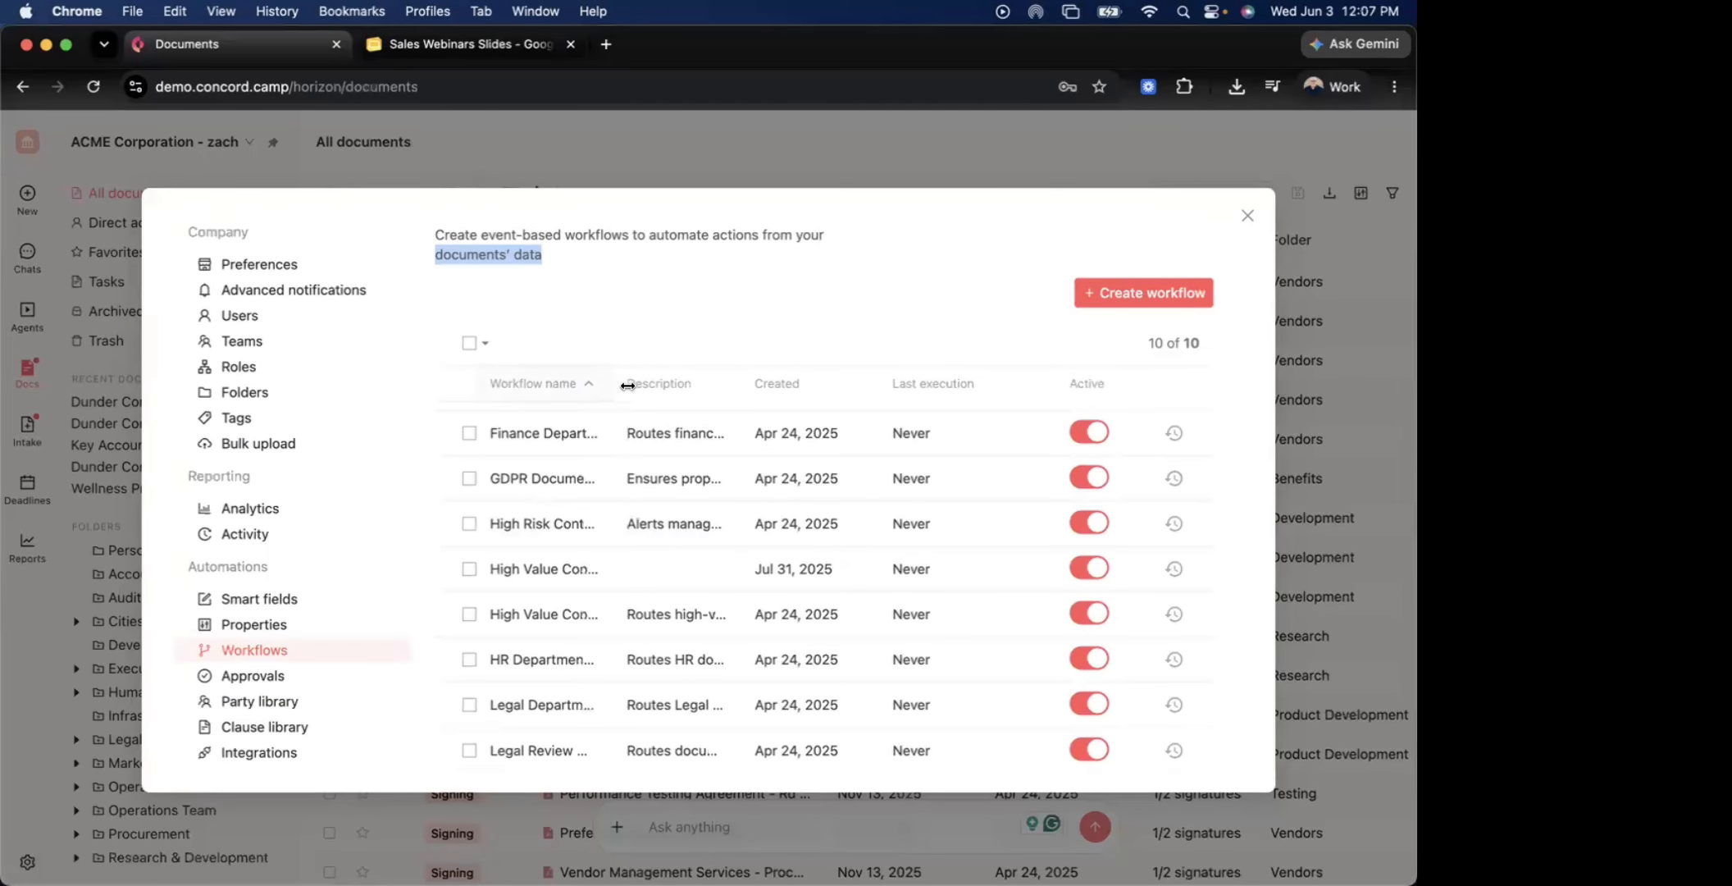
Open the Finance Department Workflow and examine its trigger condition and the properties available for the expression
left_click(529, 433)
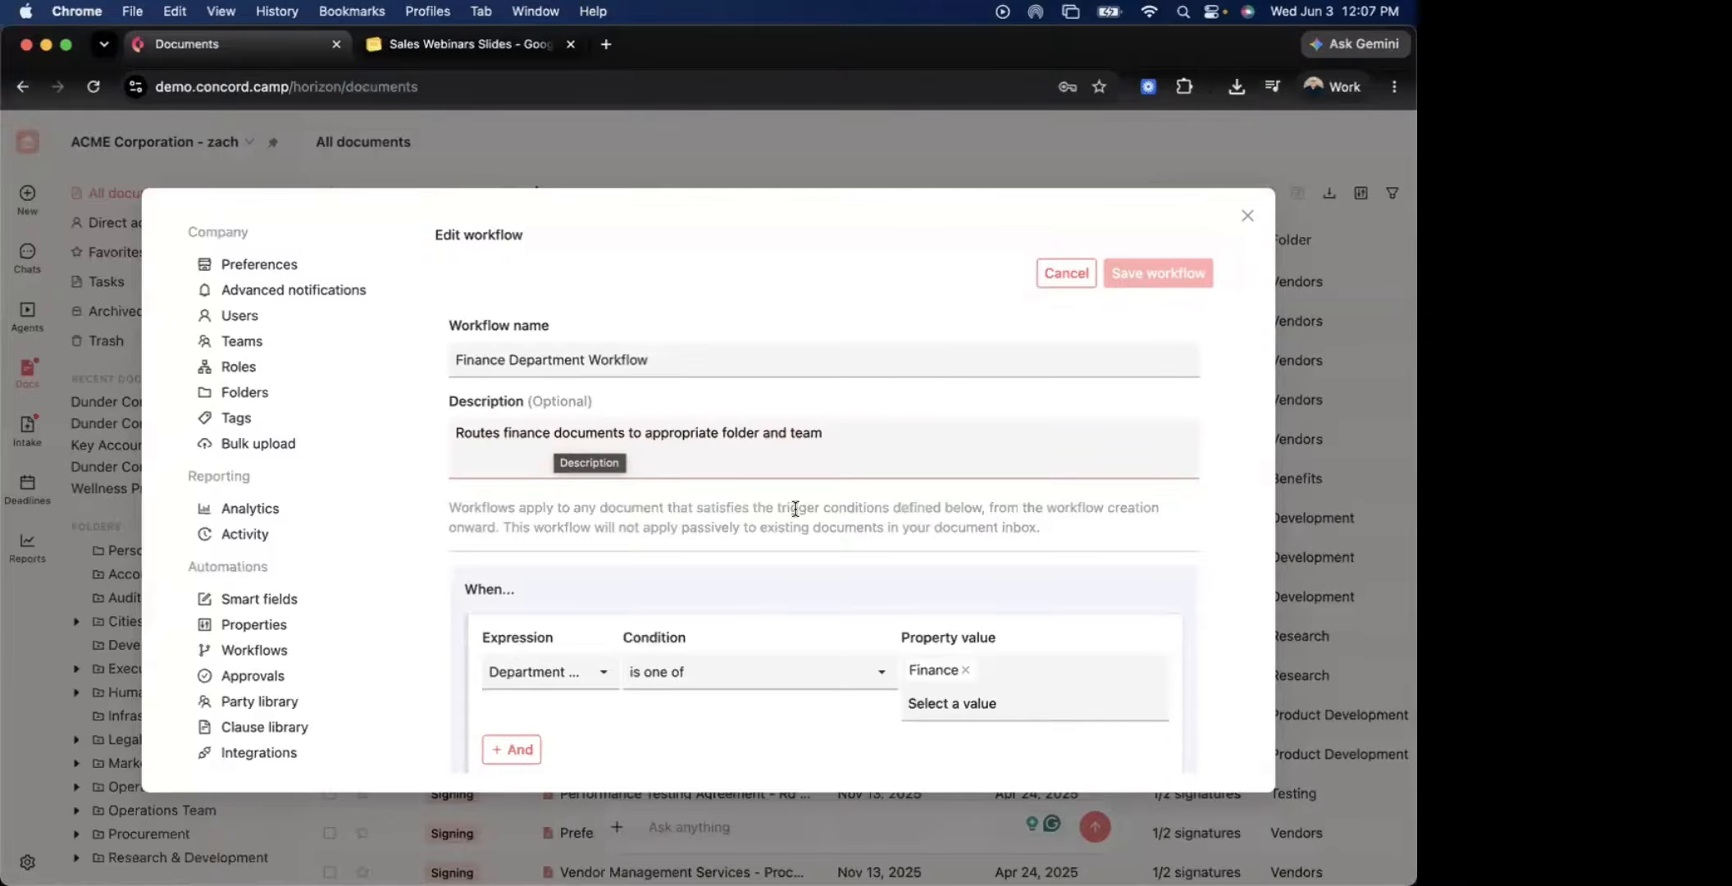
scroll(795, 509, "down", 5)
scroll(661, 492, "down", 1)
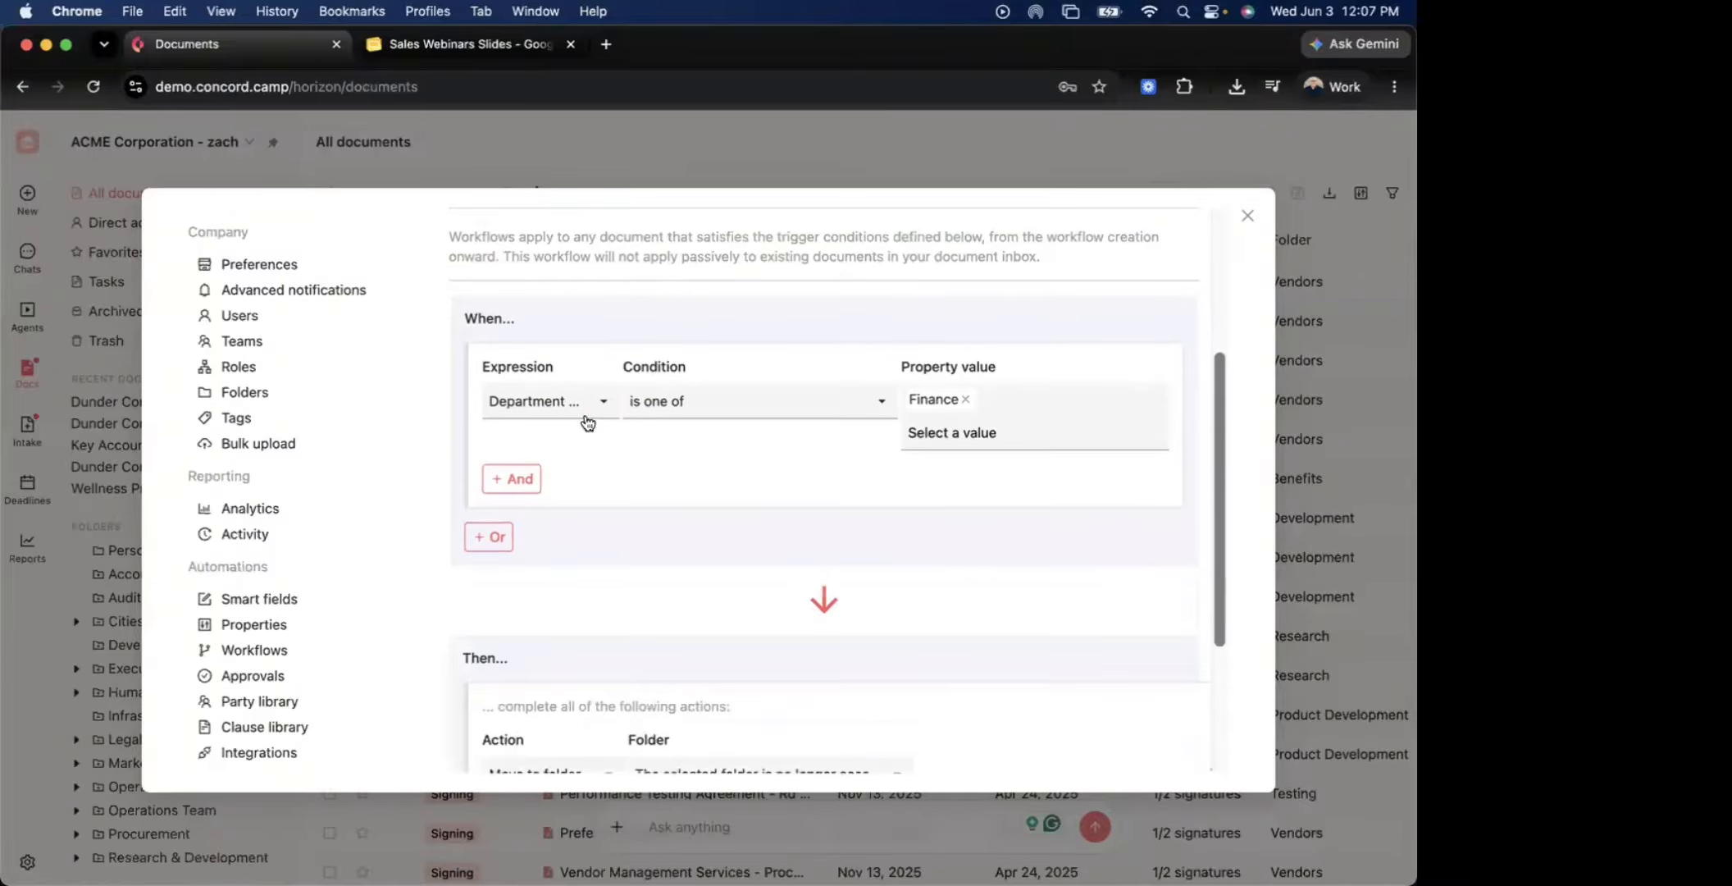
left_click(585, 414)
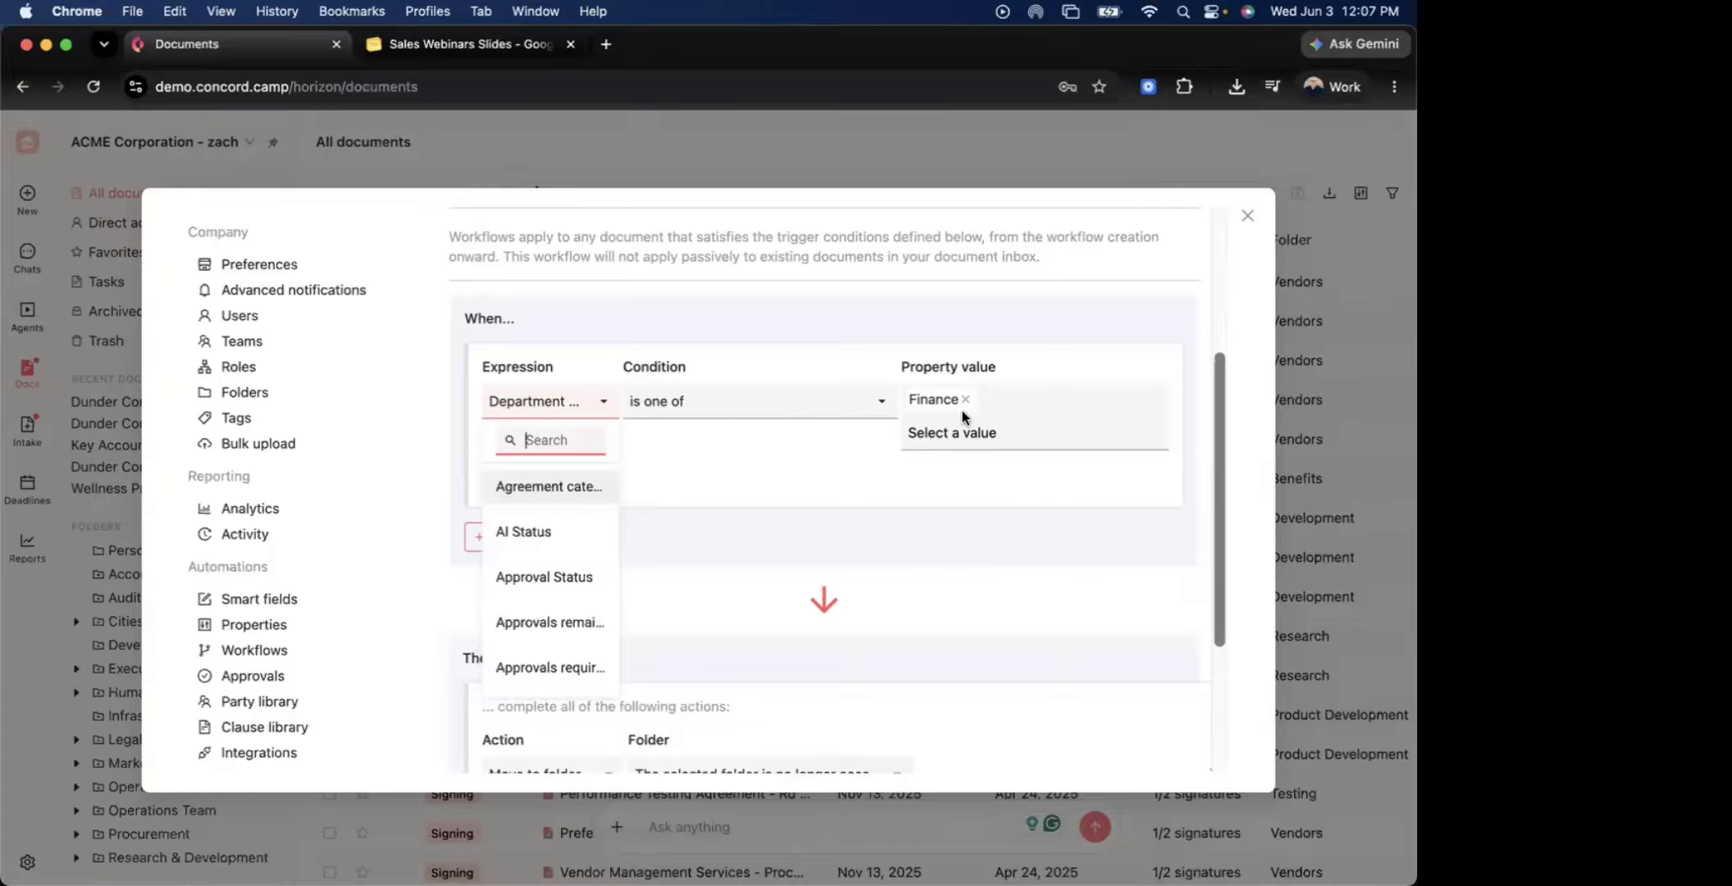
left_click(762, 463)
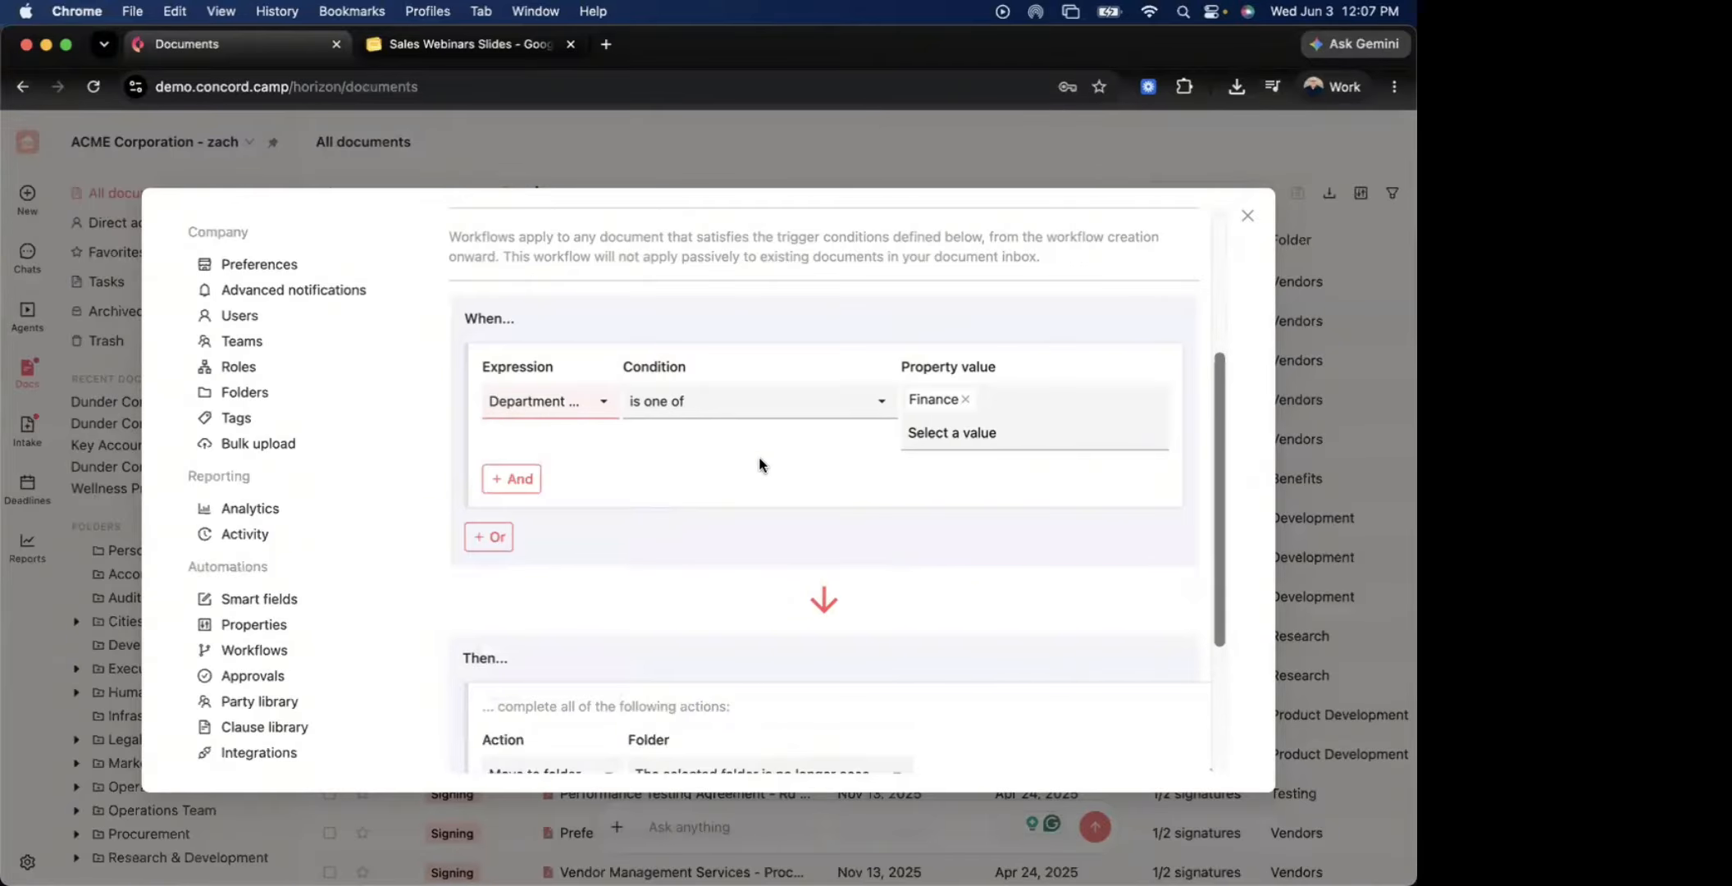
left_click(558, 408)
scroll(571, 552, "down", 8)
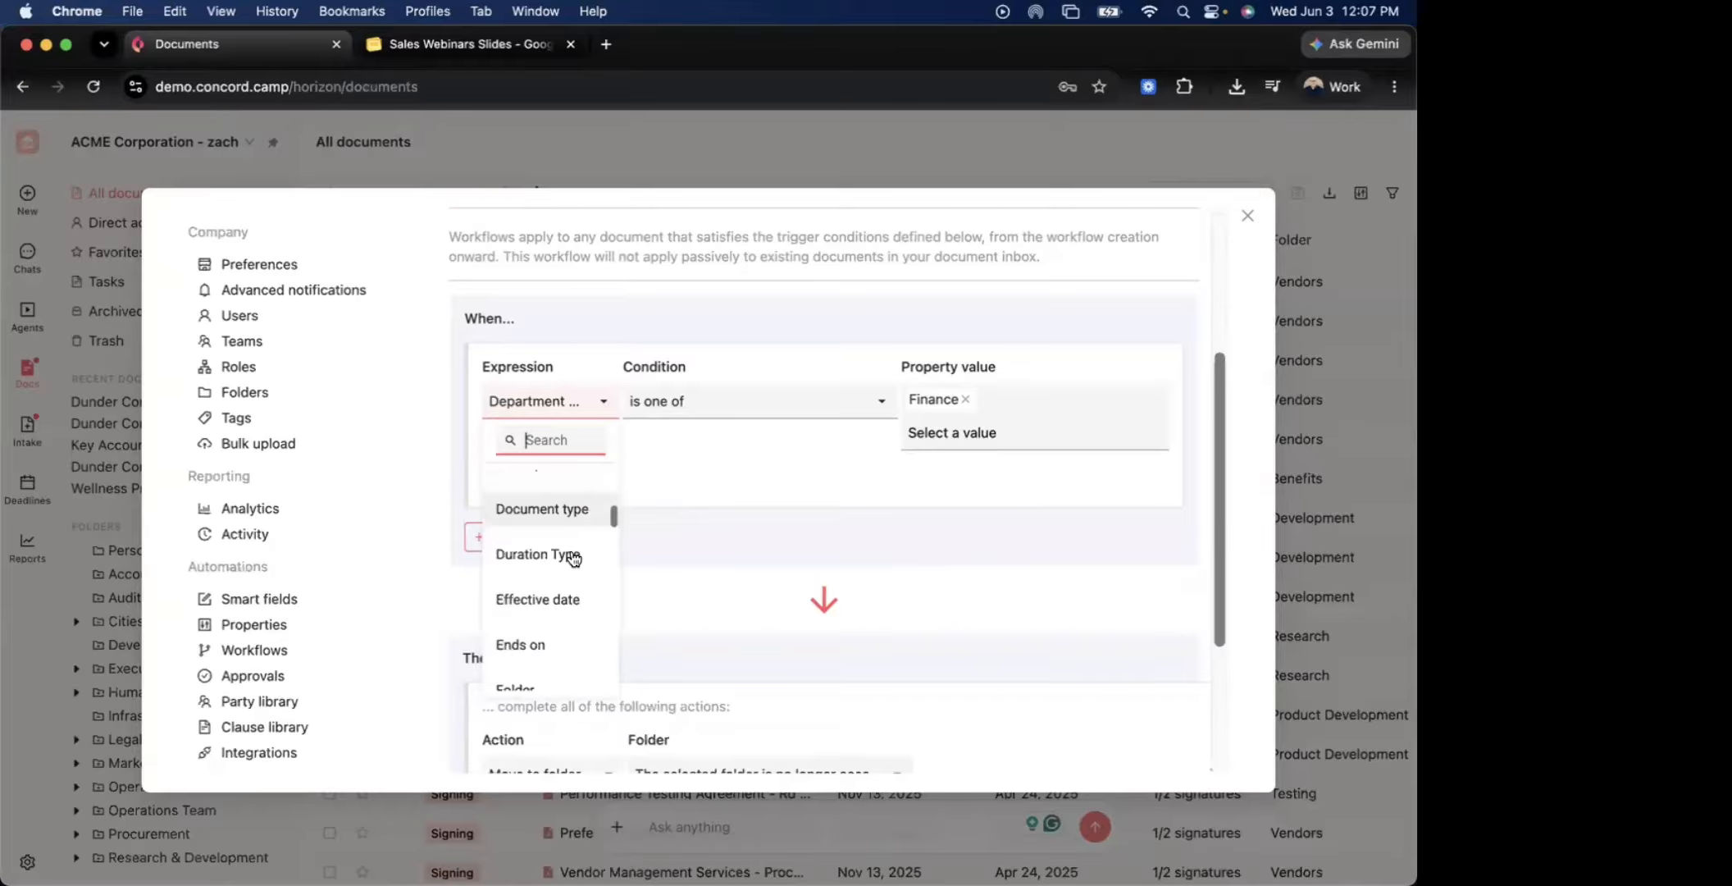
scroll(571, 552, "down", 6)
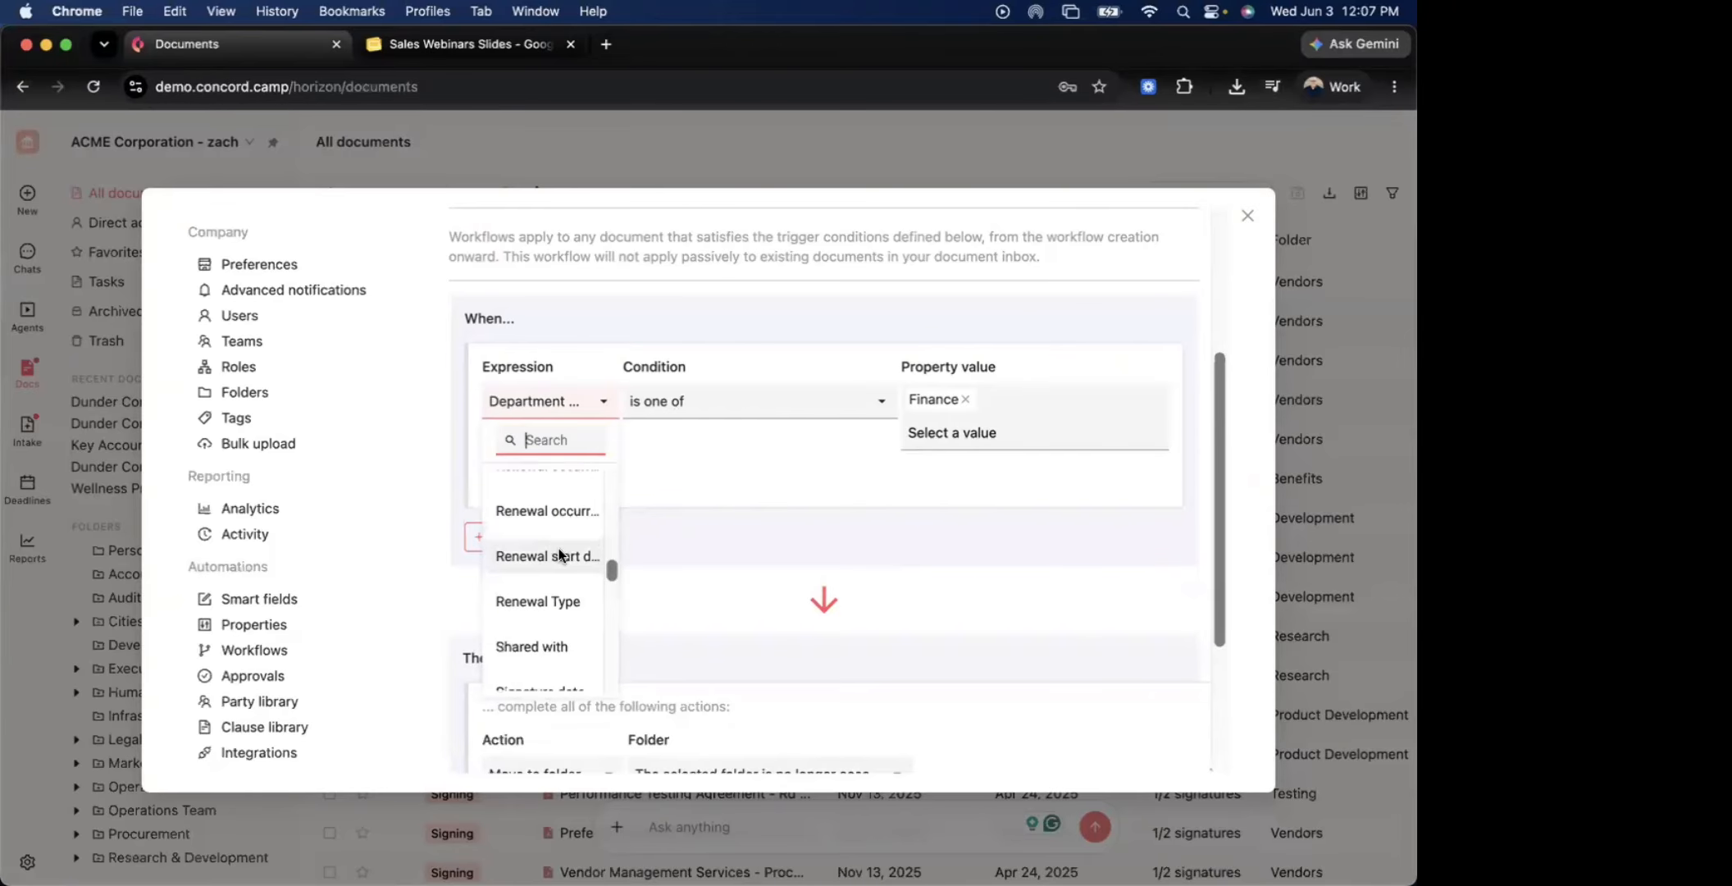
left_click(956, 432)
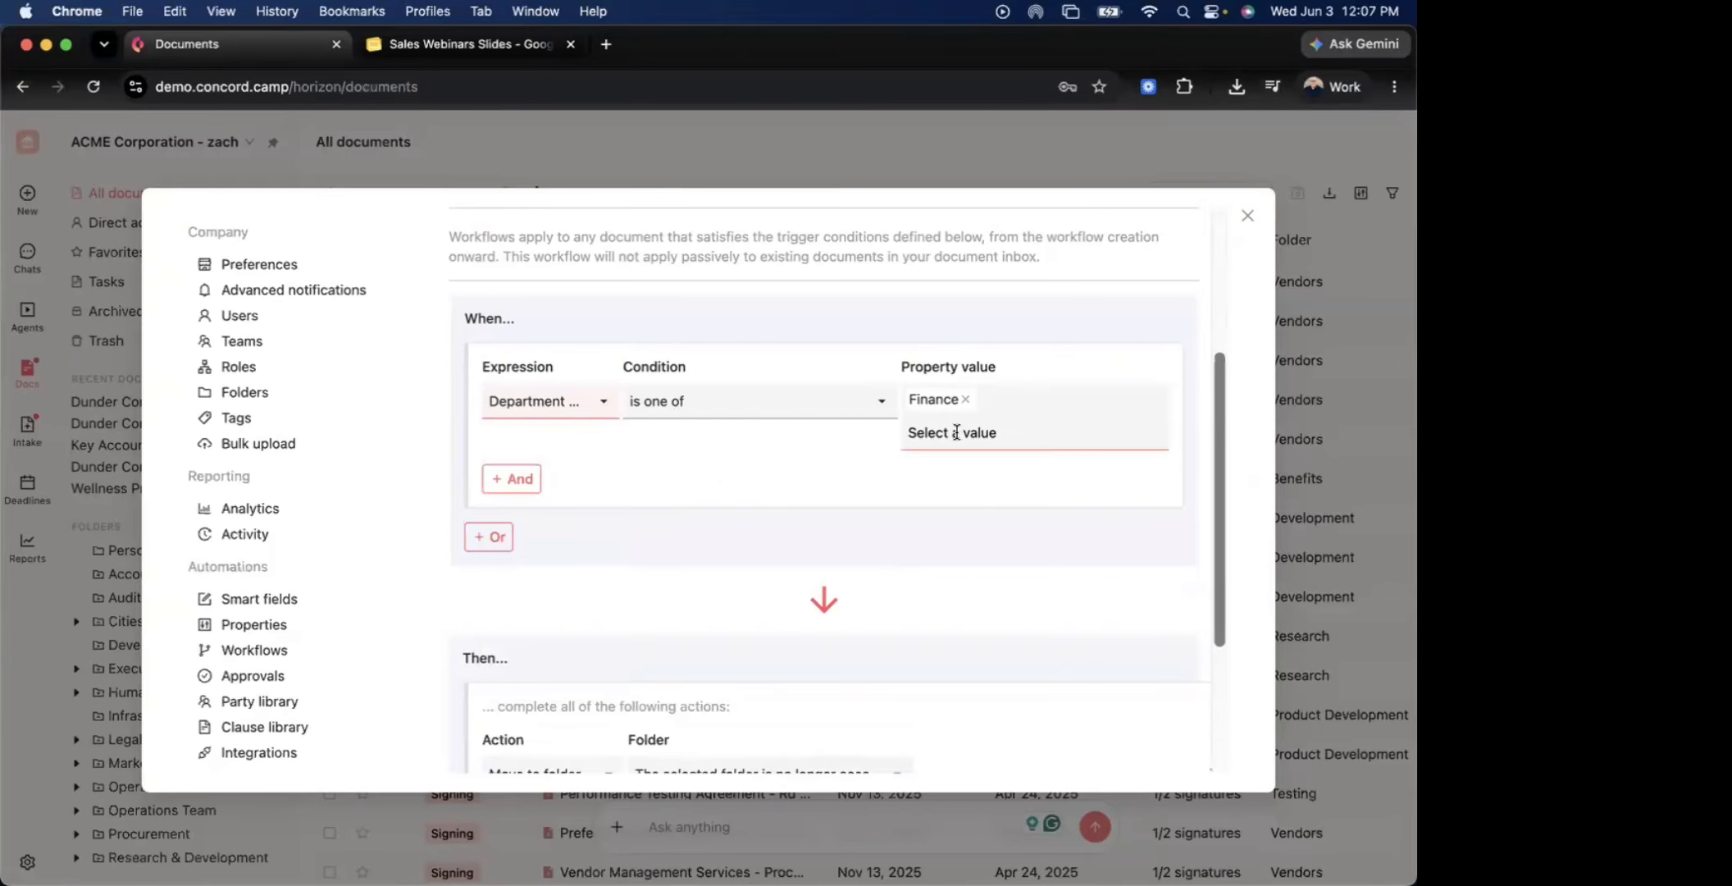
left_click(674, 541)
Try Accounting as the destination folder of the workflow's Move to folder action, and return to the workflow list without saving
scroll(675, 541, "down", 5)
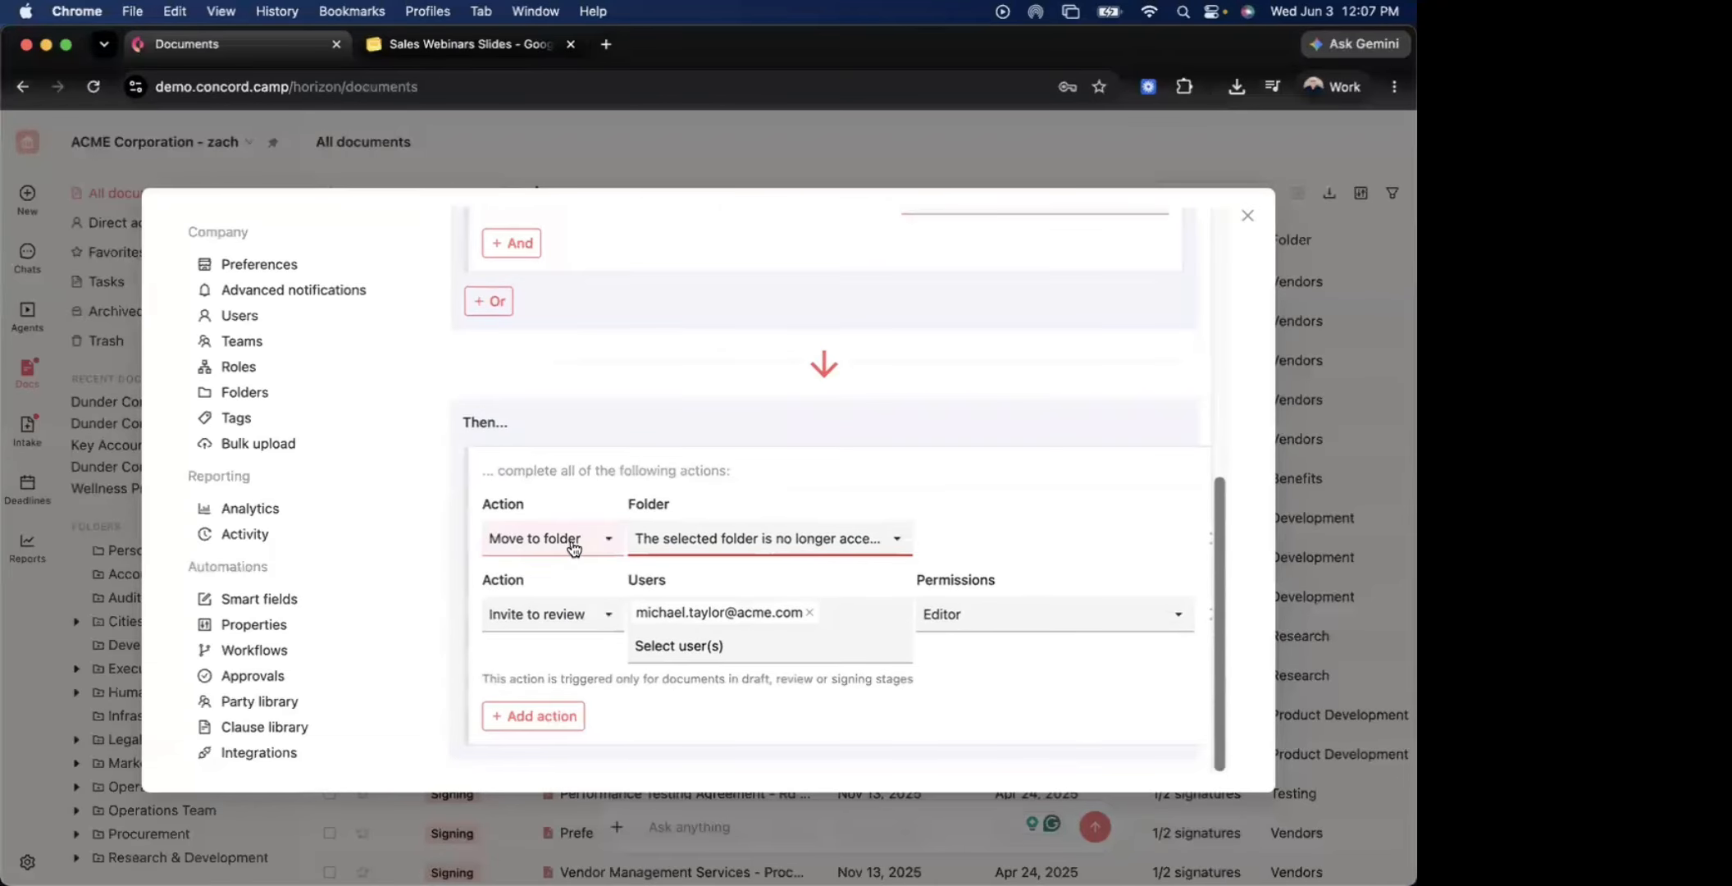
left_click(746, 547)
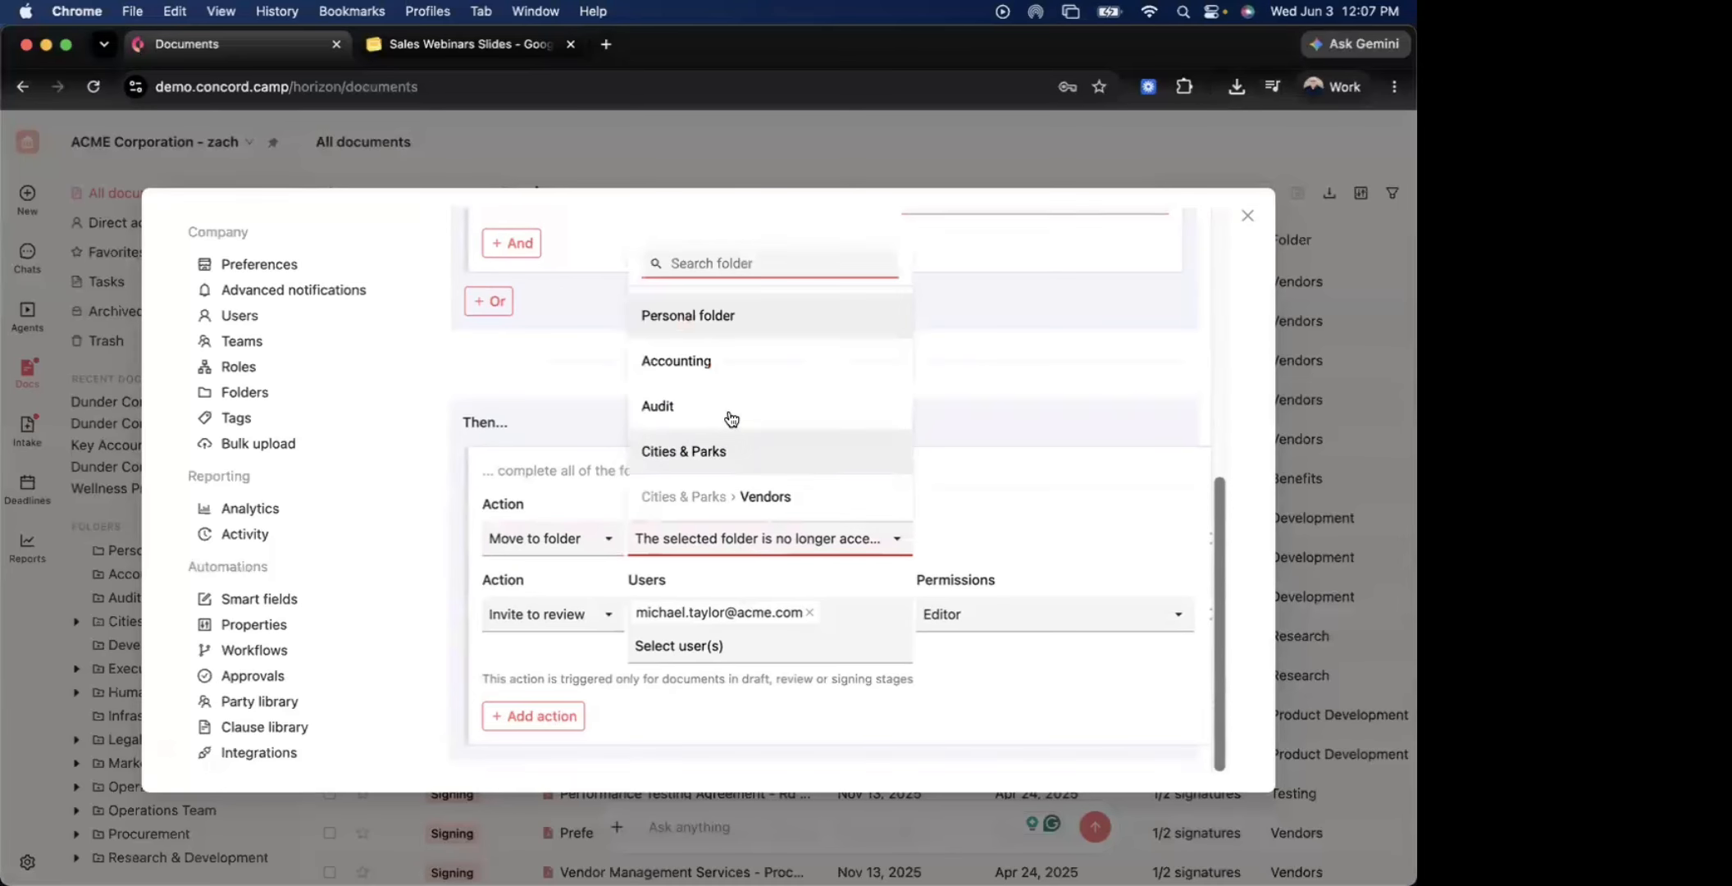
left_click(719, 356)
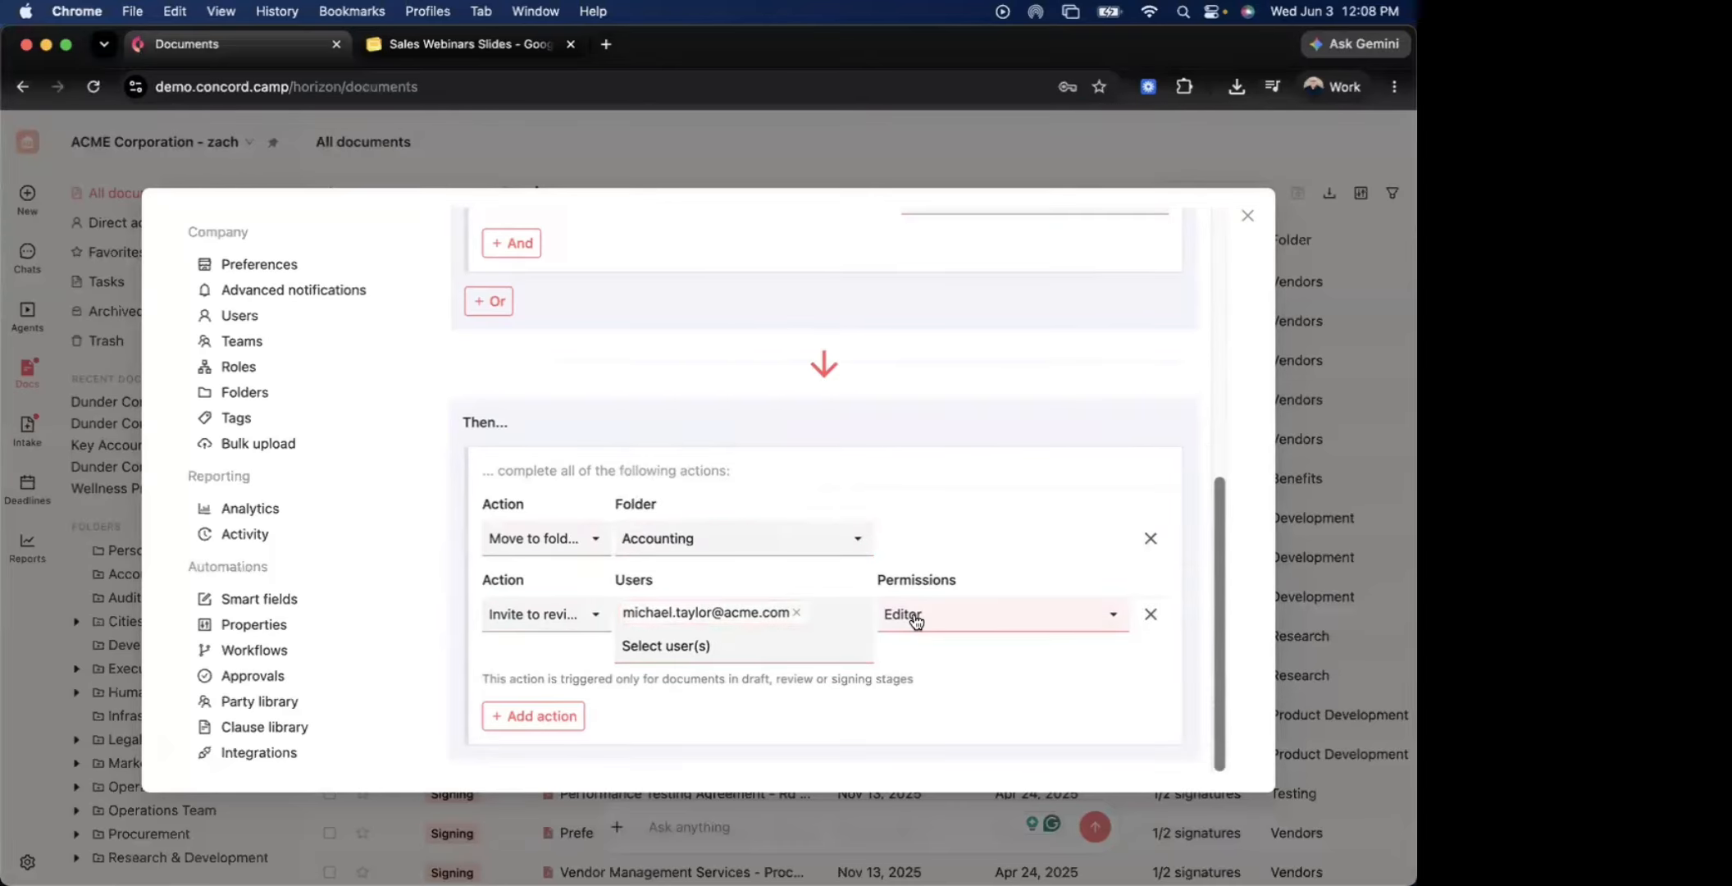
scroll(916, 620, "up", 6)
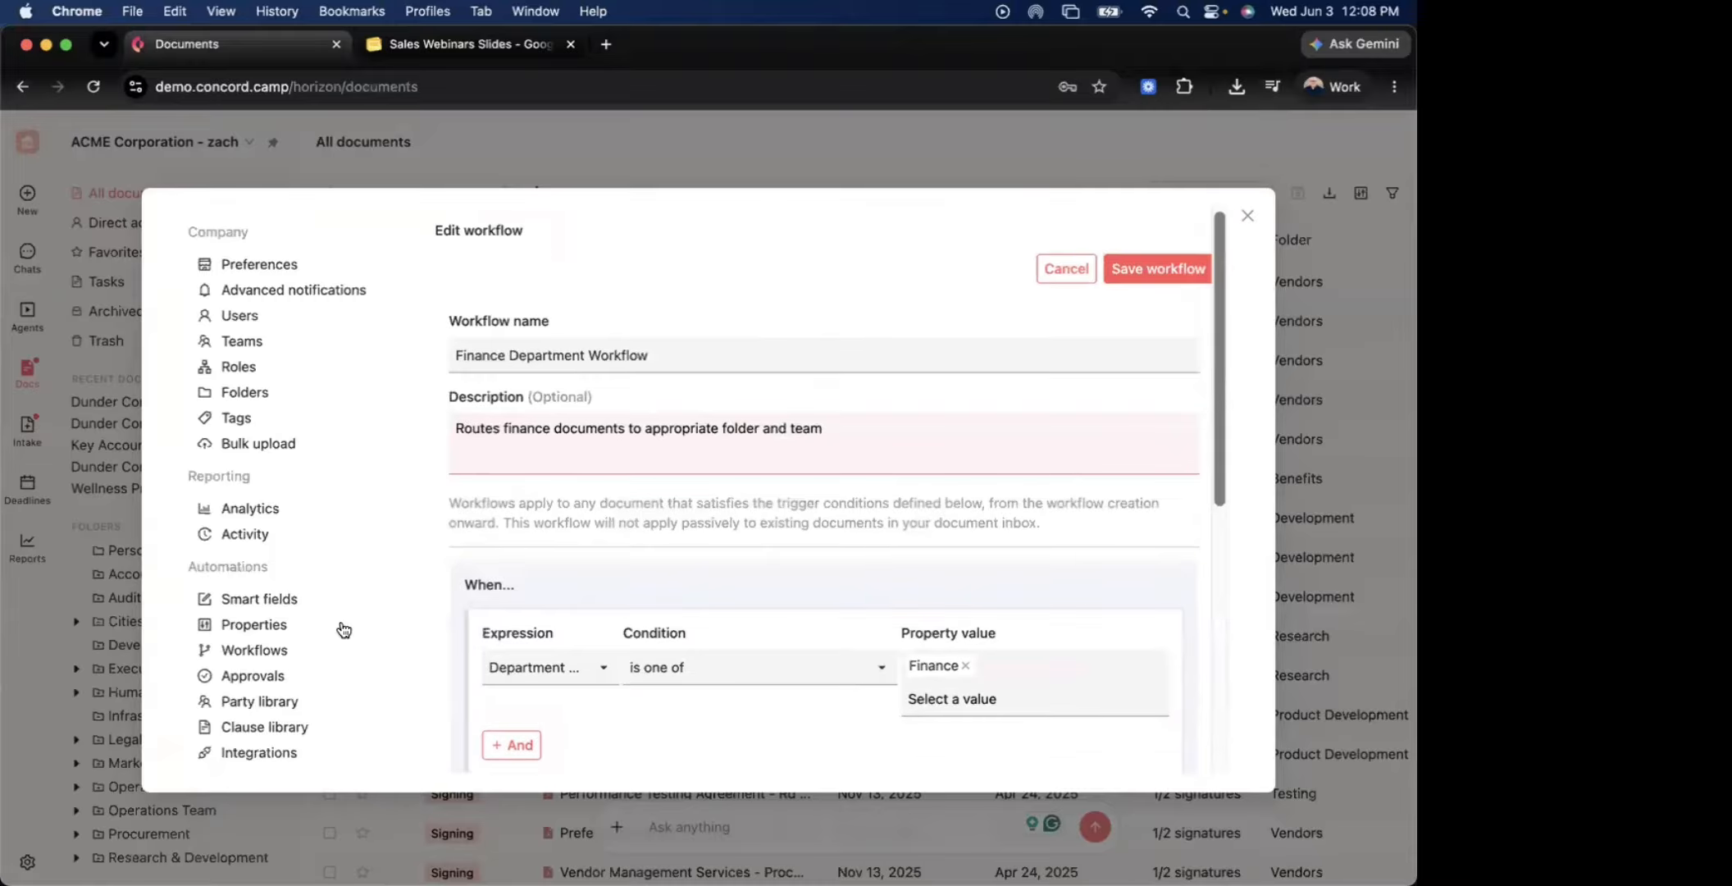
left_click(246, 650)
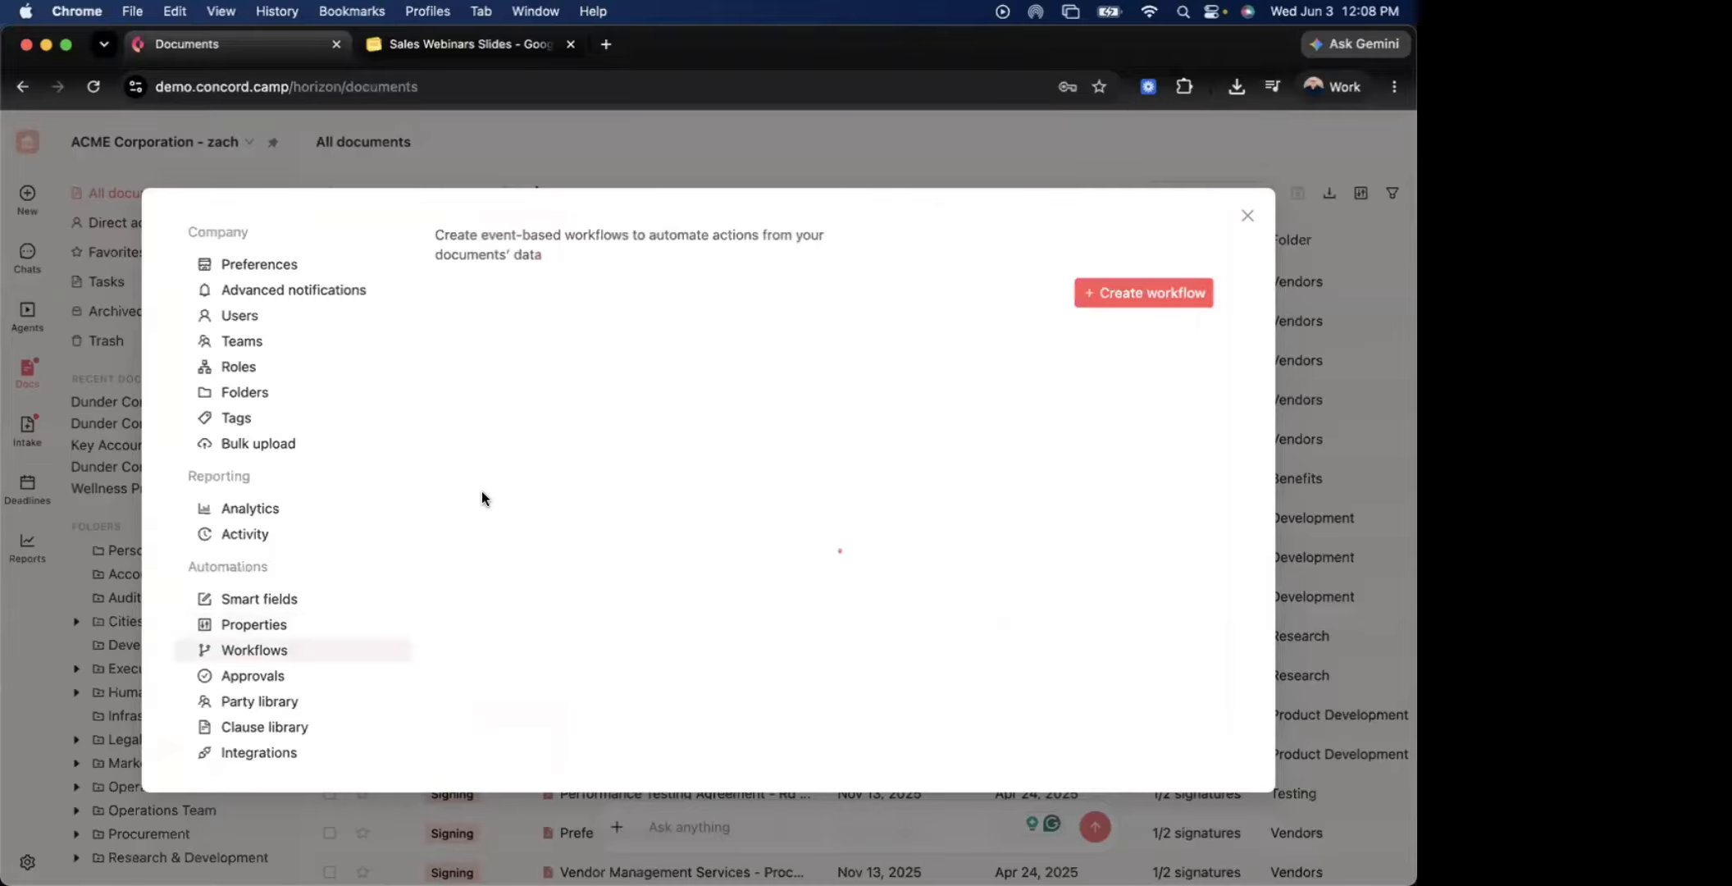
Create a new workflow named Sales Order Form, leaving the description empty
left_click(1156, 298)
left_click(546, 359)
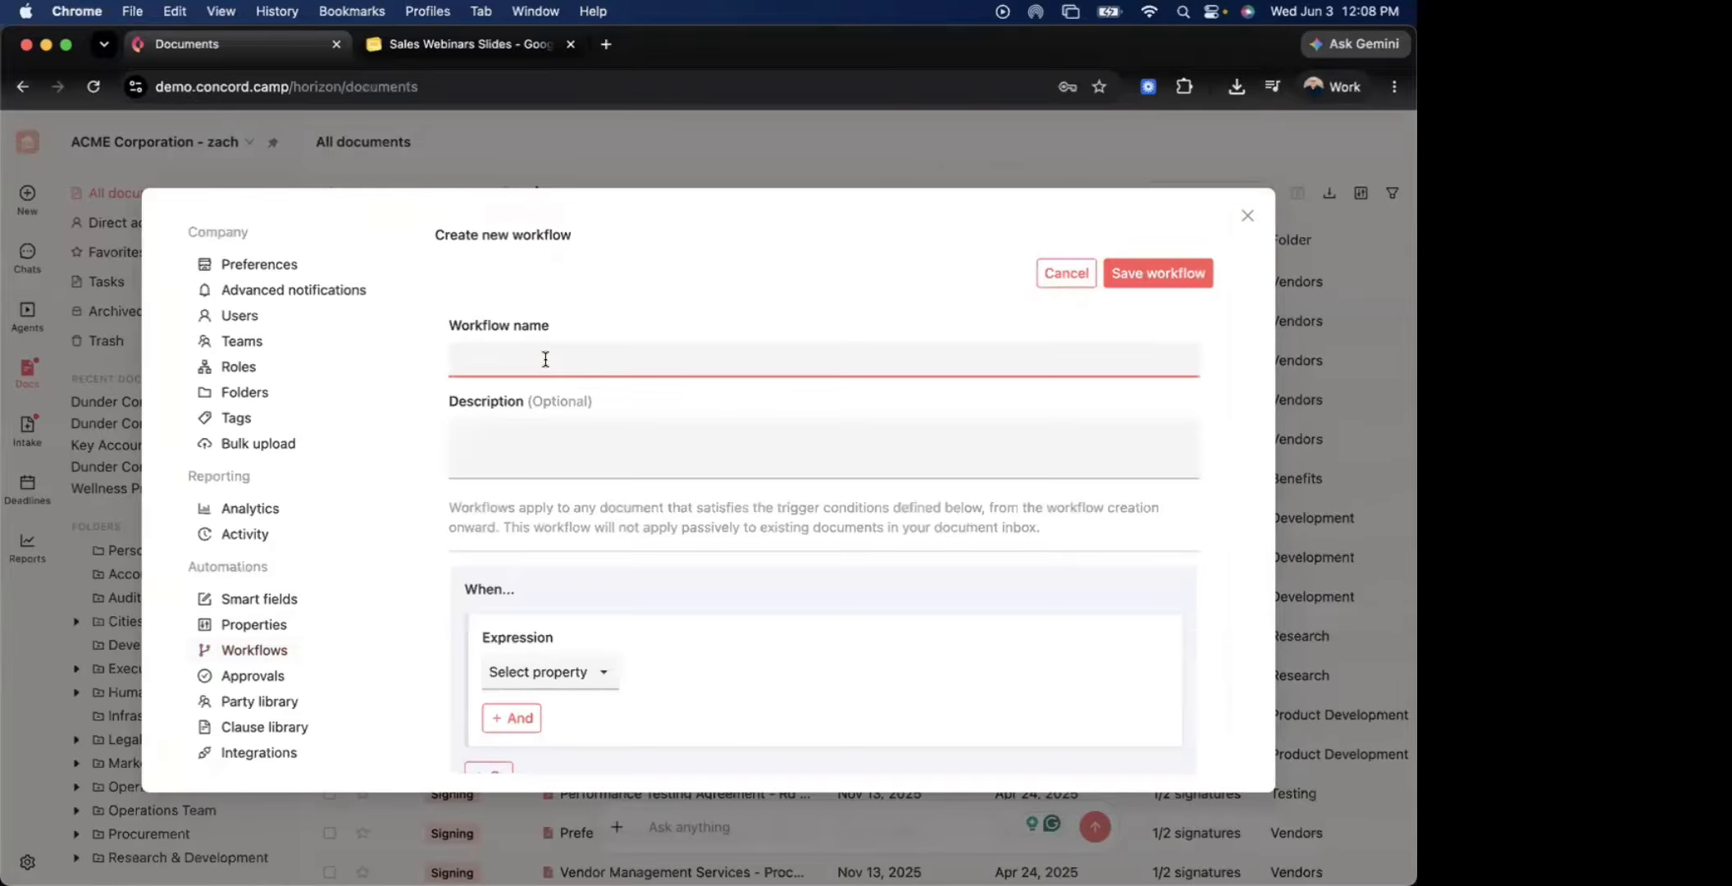
type("aes")
key("BackSpace")
key("BackSpace")
key("BackSpace")
key("BackSpace")
type("ales Order Form")
scroll(579, 639, "down", 3)
scroll(600, 494, "up", 3)
left_click(533, 445)
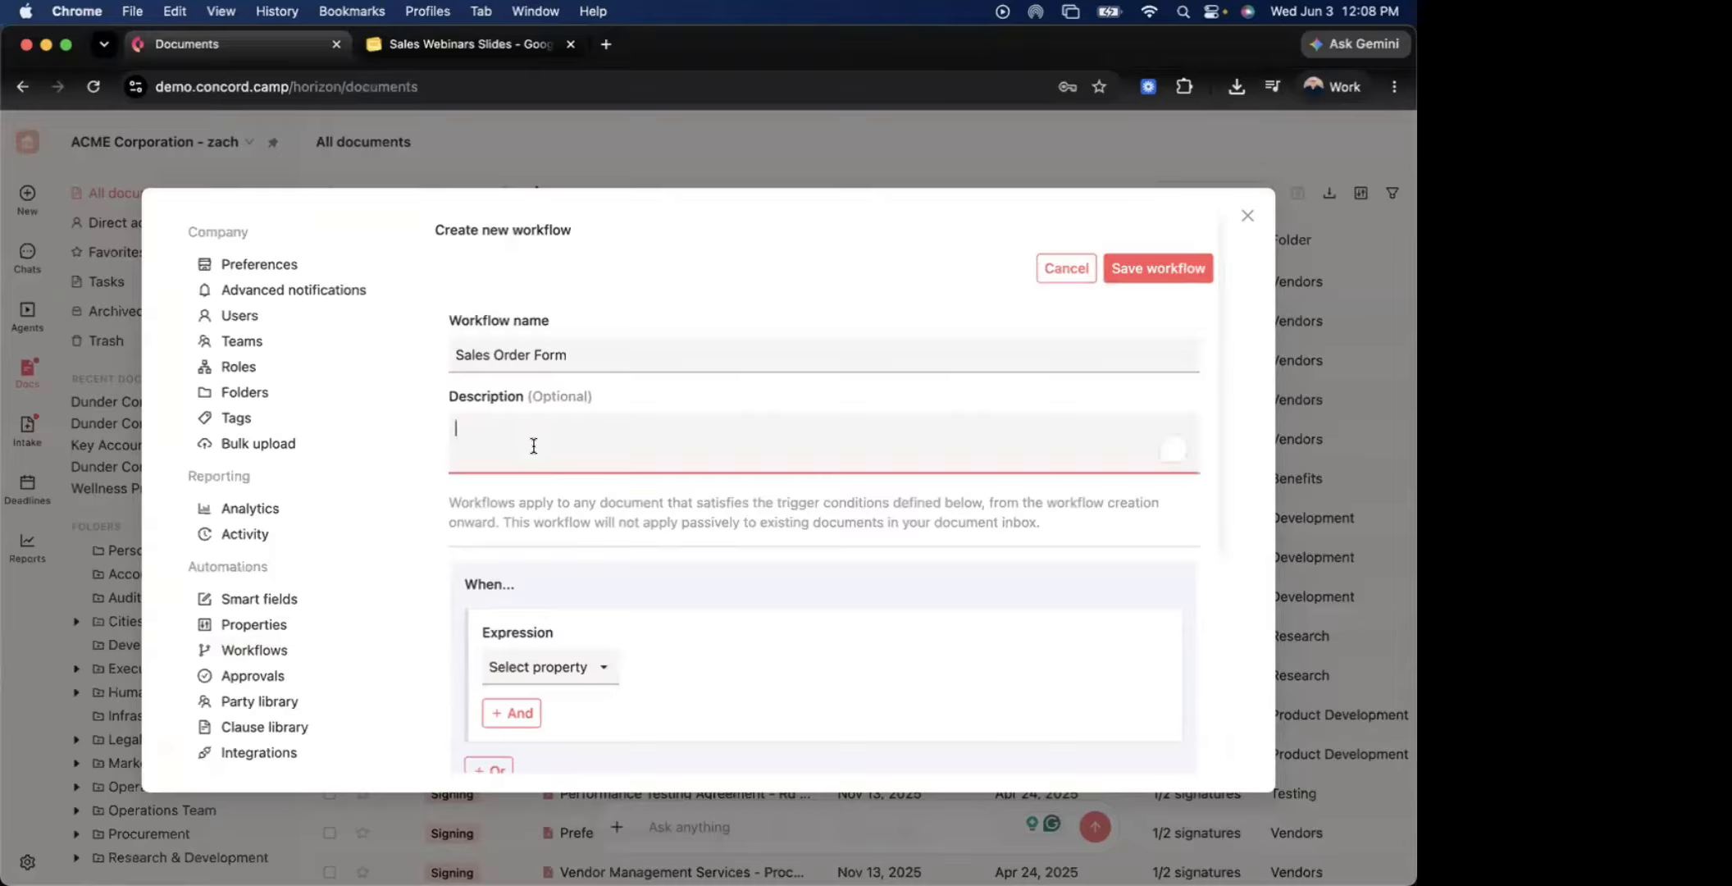
Set the workflow's trigger condition to Document type equals Proposal
scroll(613, 583, "down", 3)
left_click(535, 489)
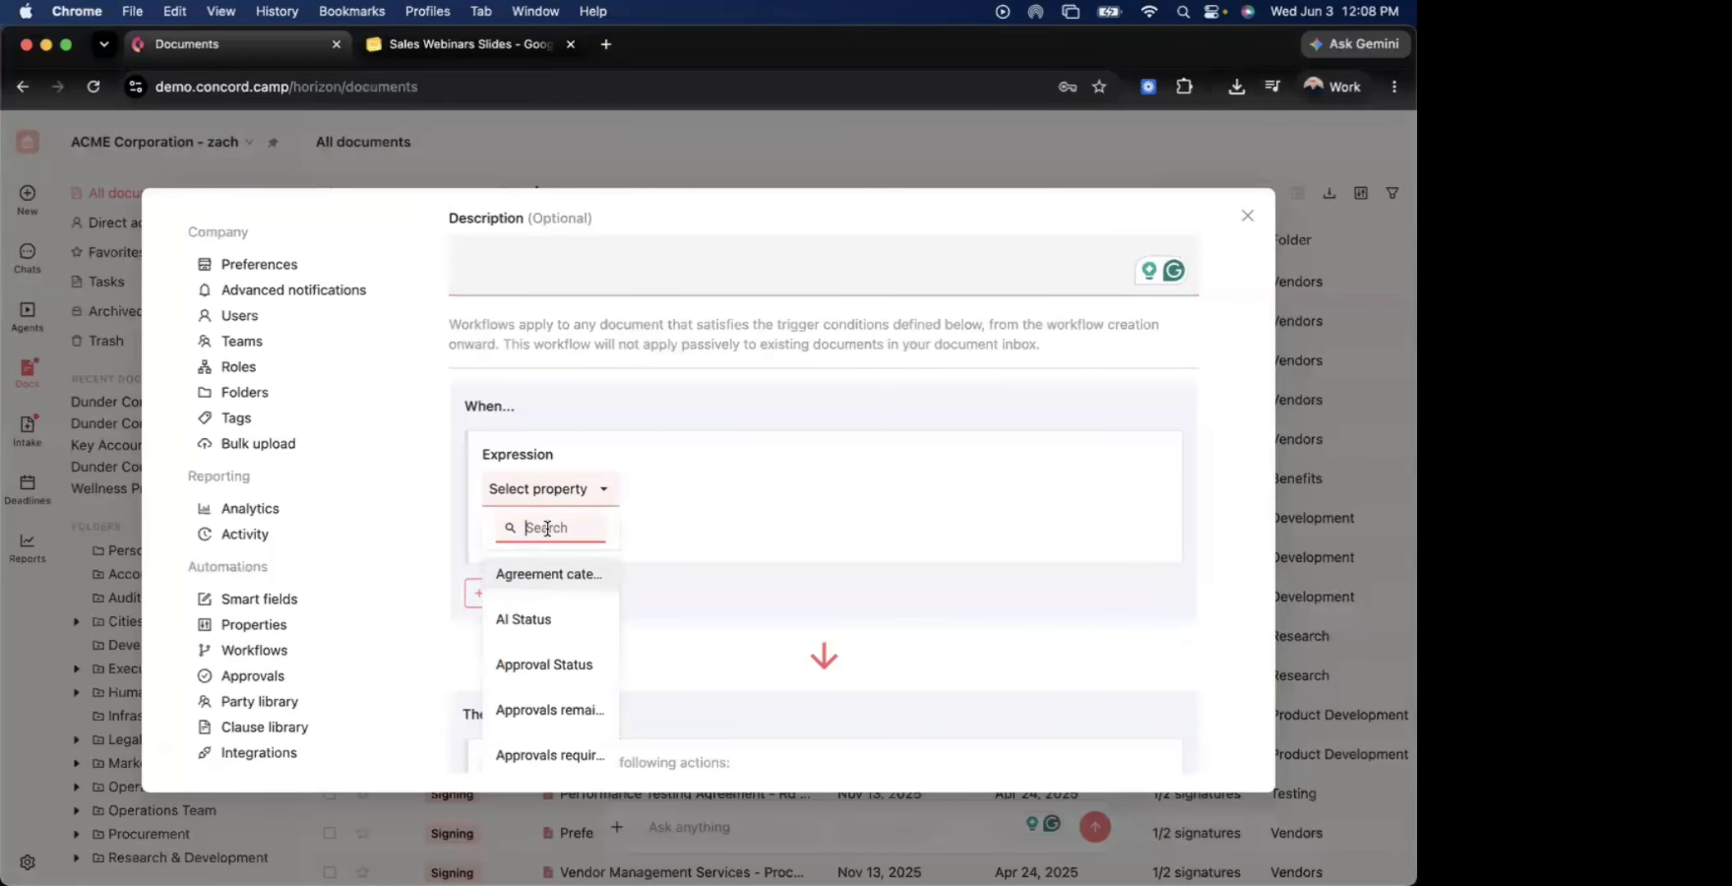
type("document")
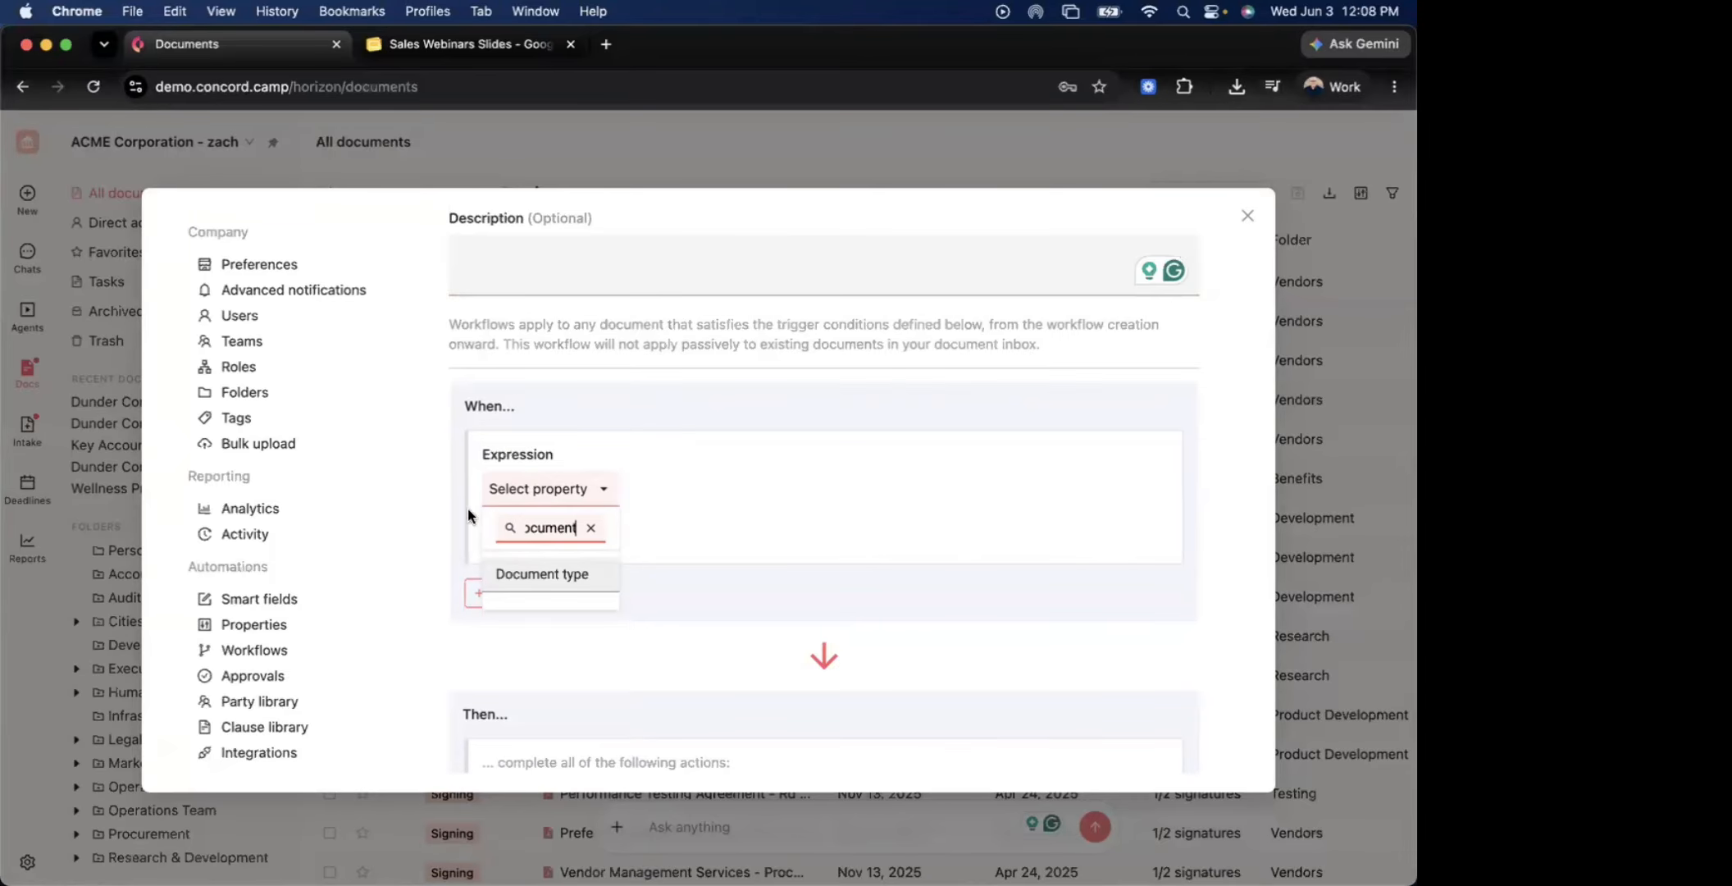
left_click(533, 577)
left_click(714, 479)
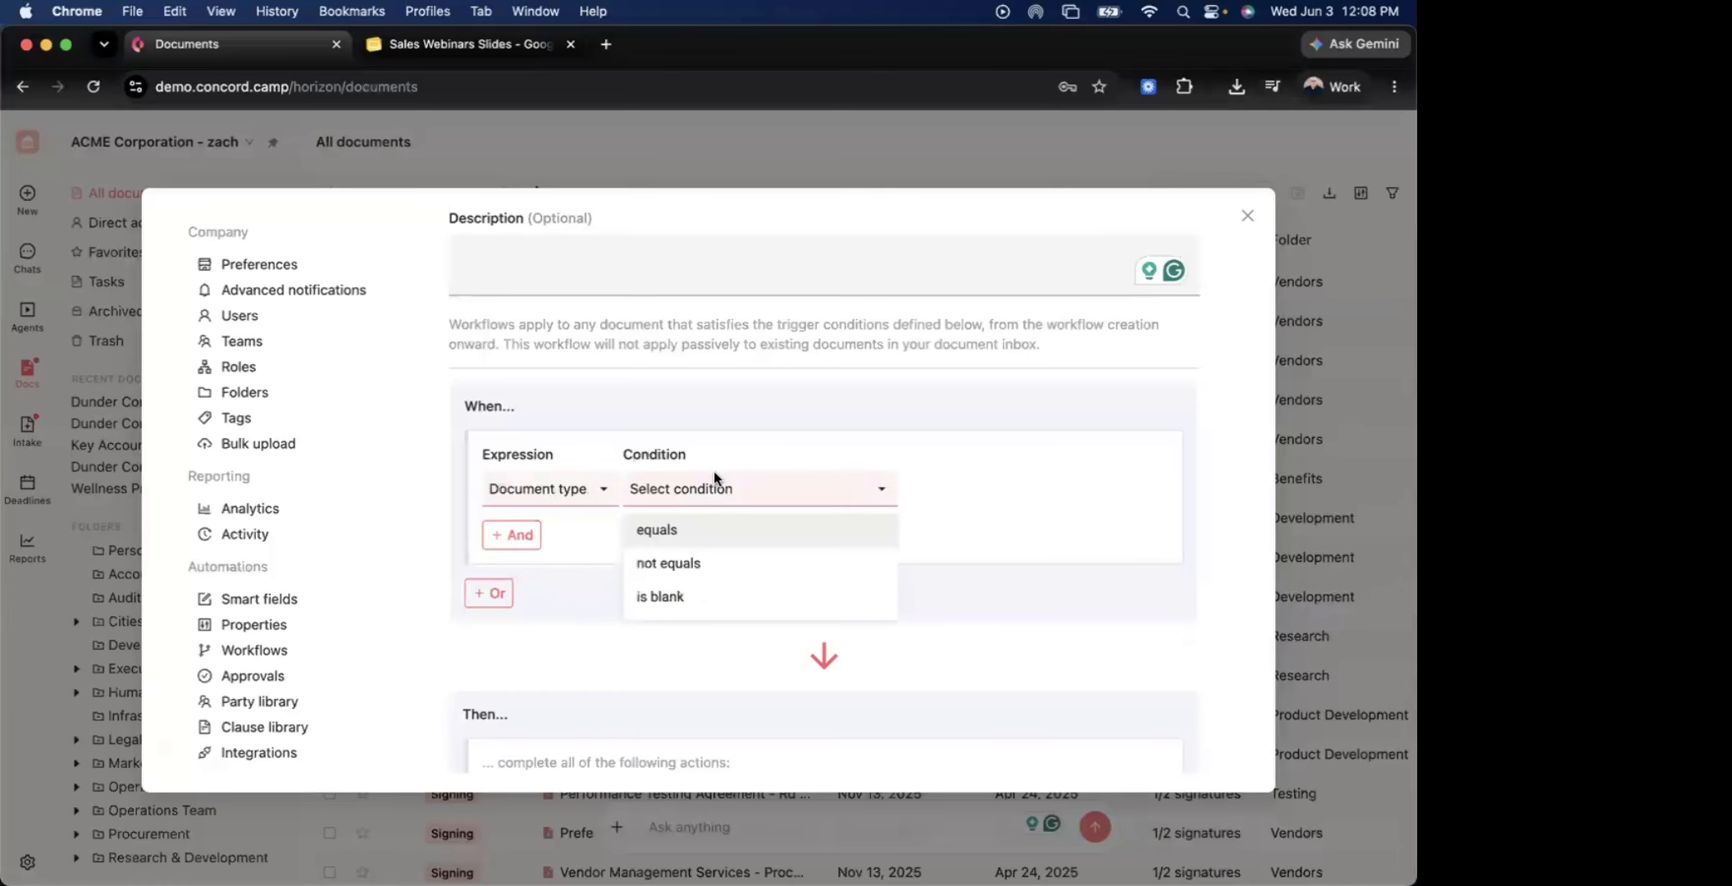
left_click(761, 533)
left_click(1000, 492)
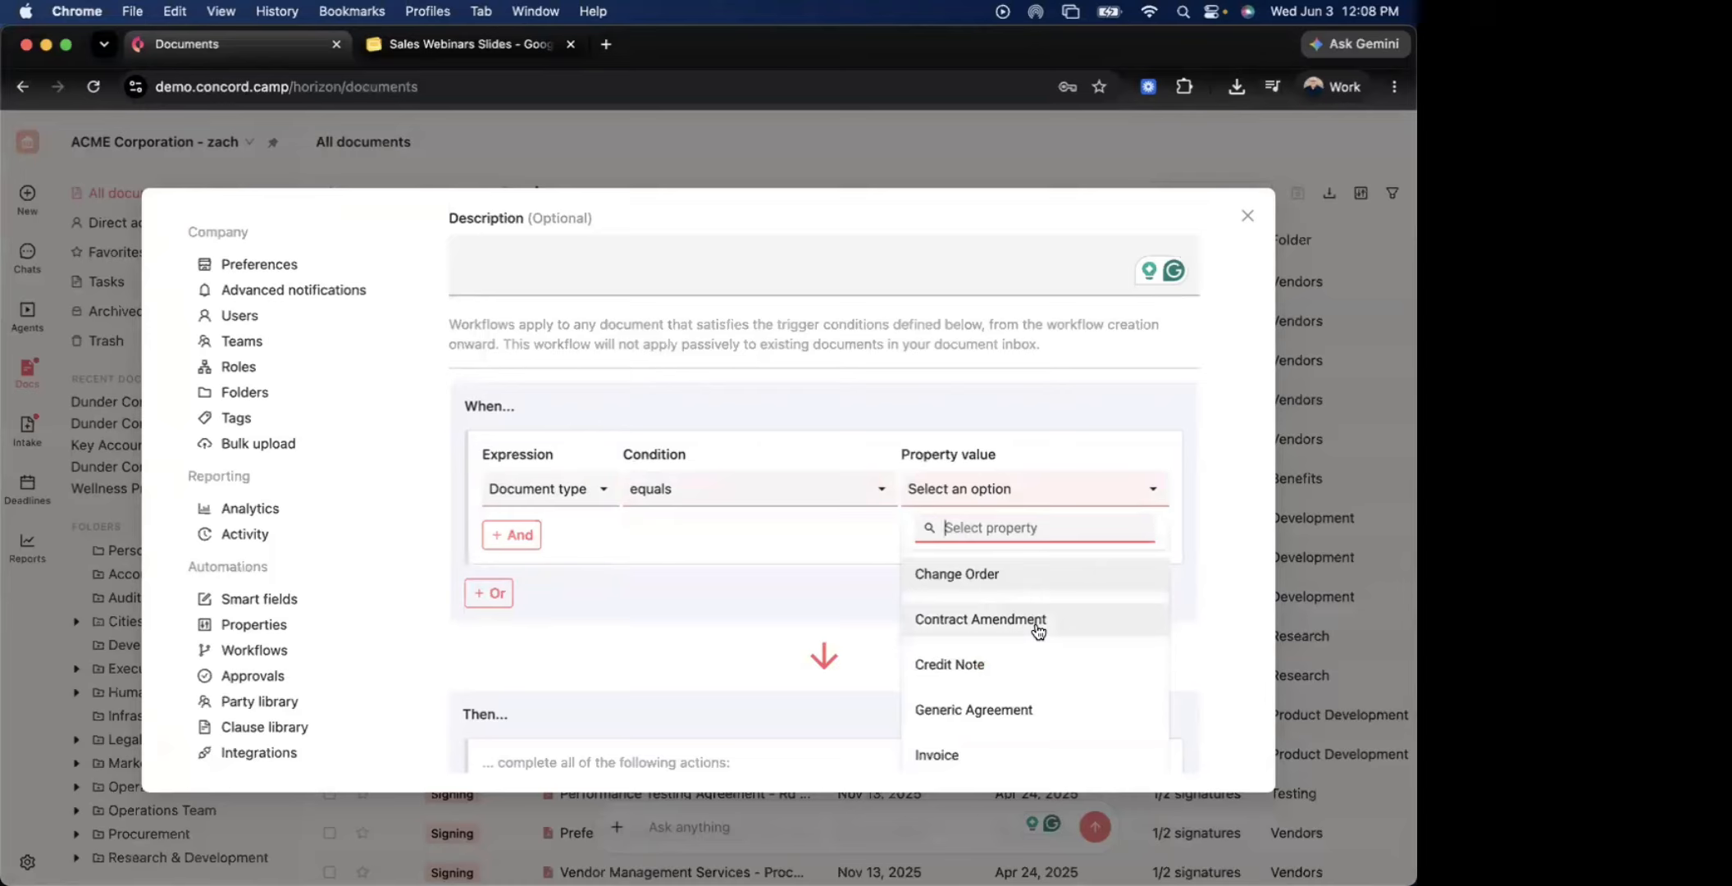
scroll(1037, 629, "down", 4)
scroll(1037, 627, "down", 6)
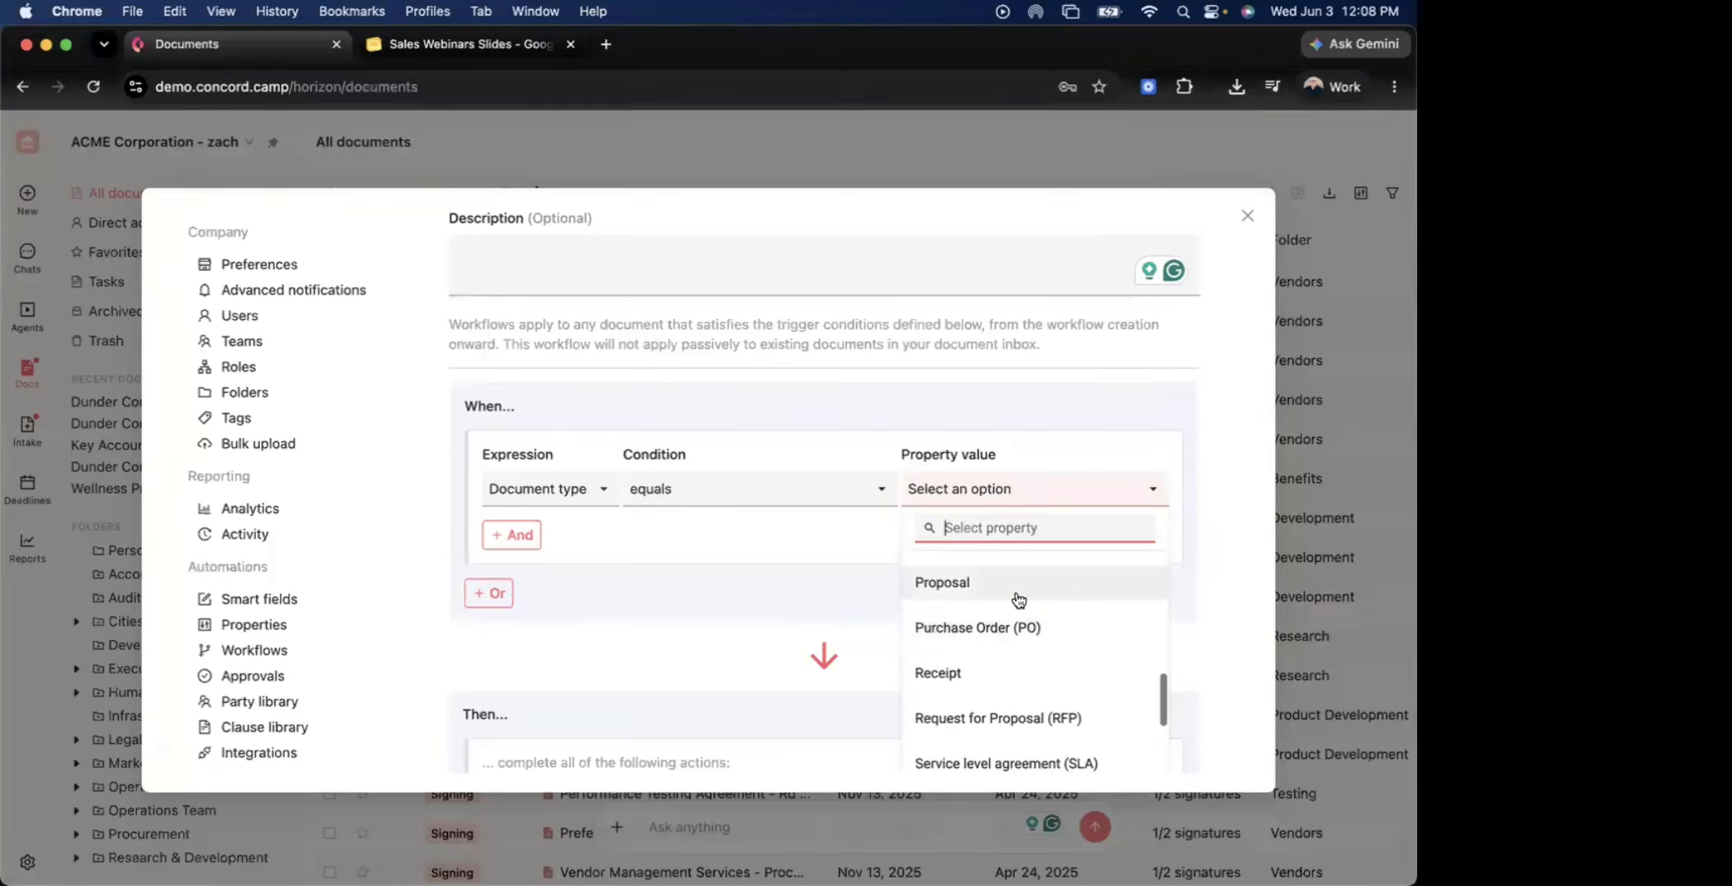
left_click(1019, 590)
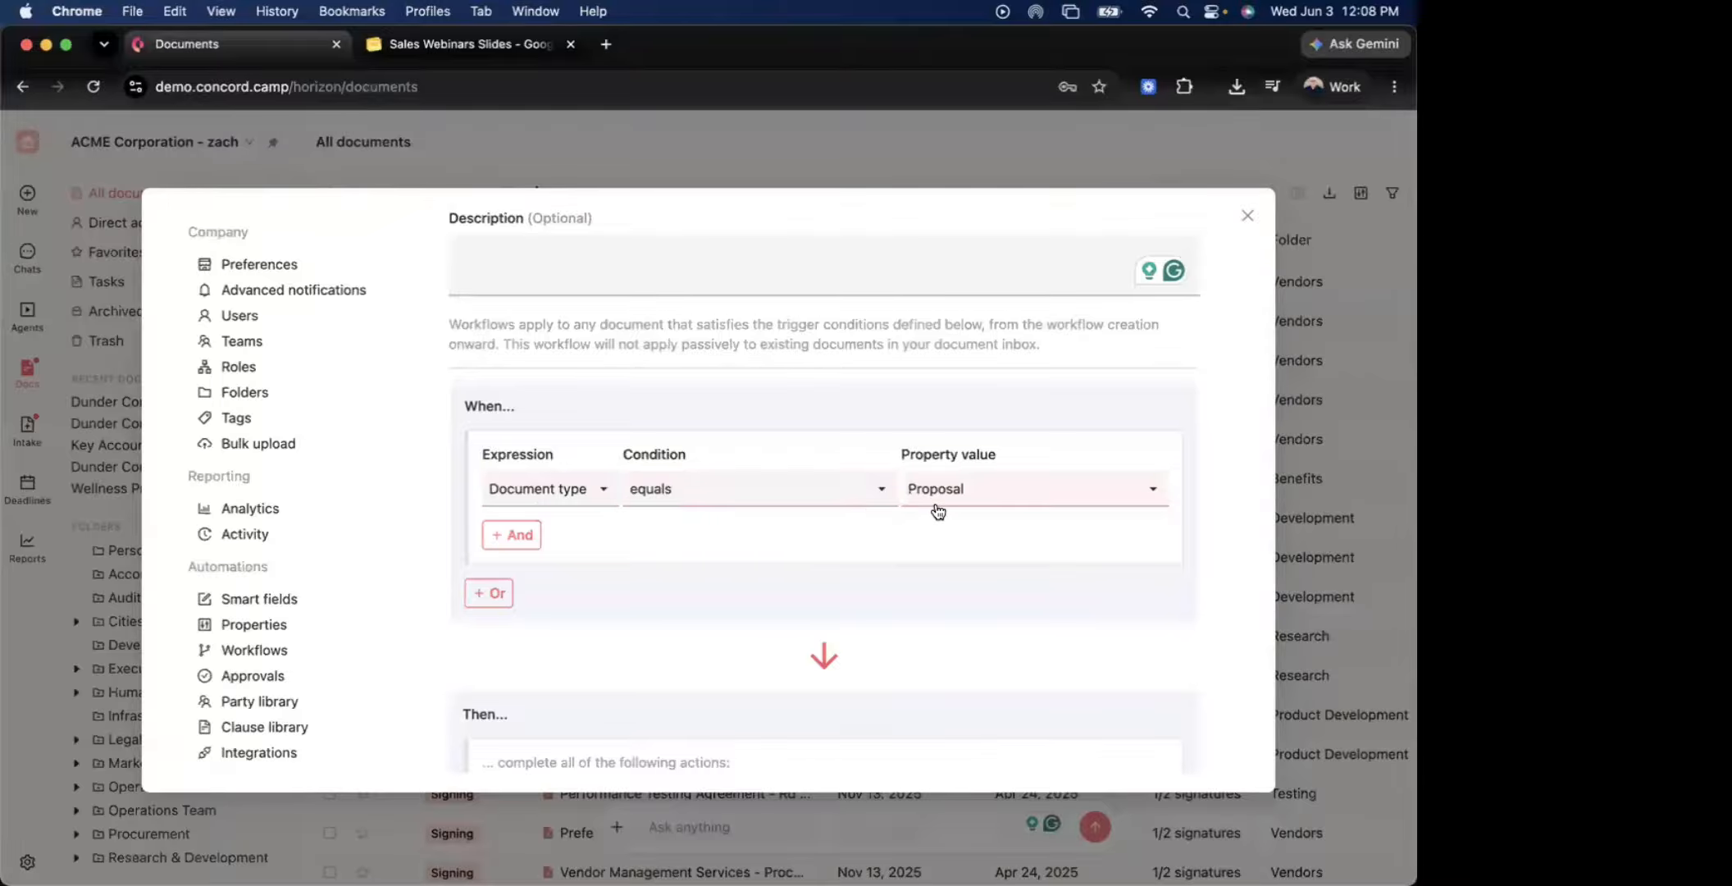
Set the workflow's first action to Move to folder with Sales as the destination folder
scroll(674, 583, "down", 4)
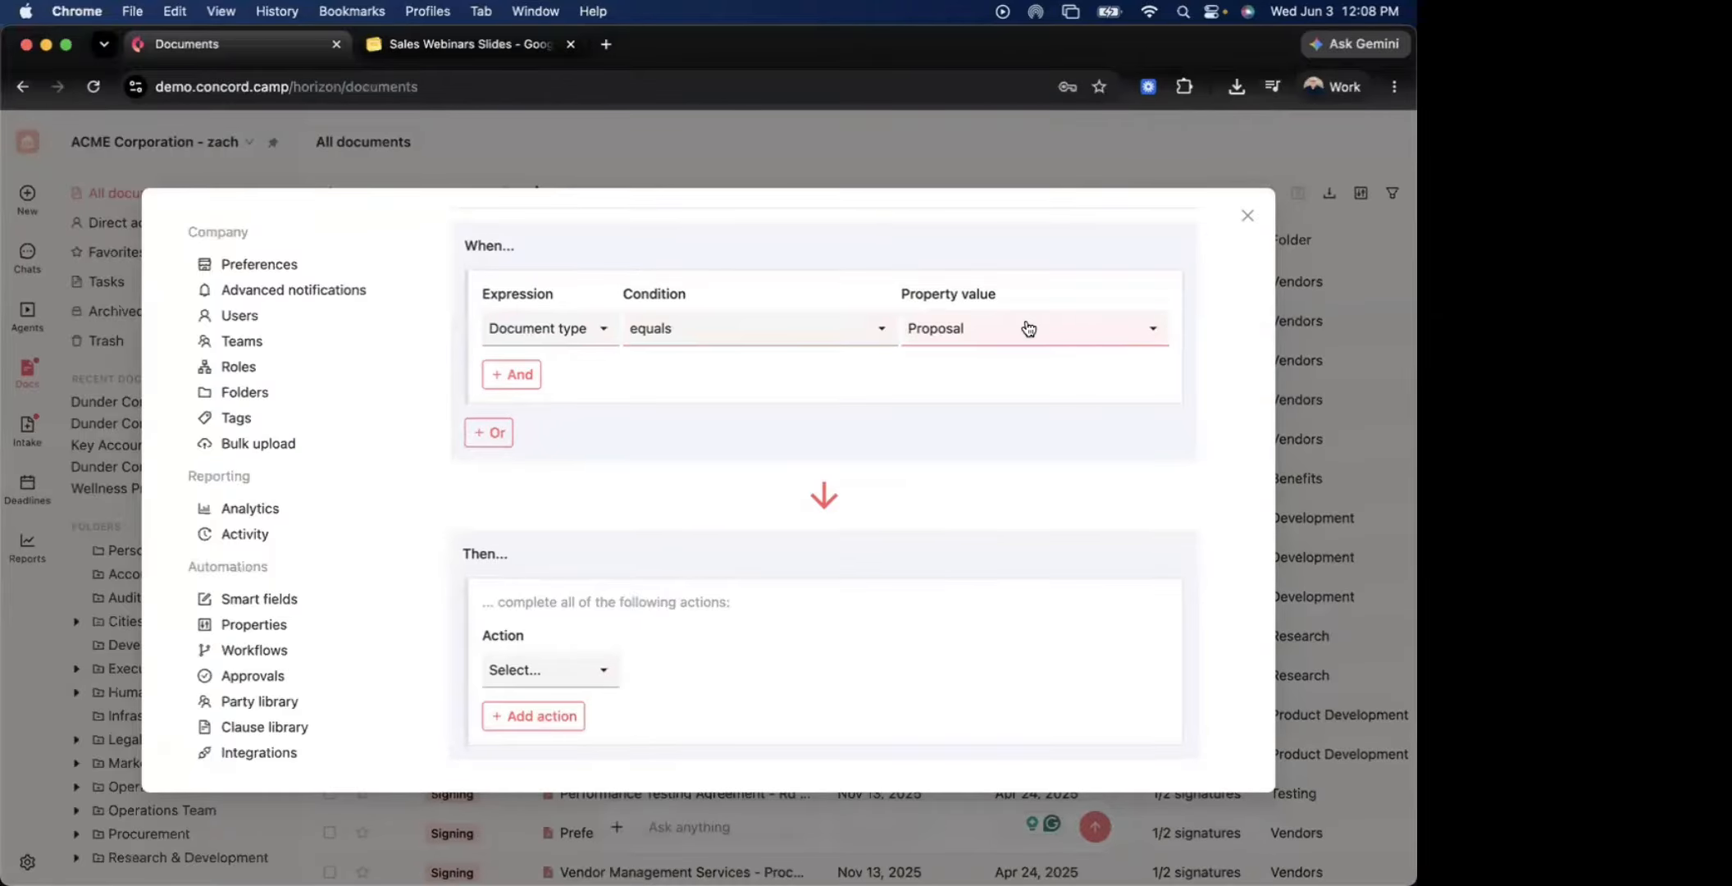
left_click(585, 670)
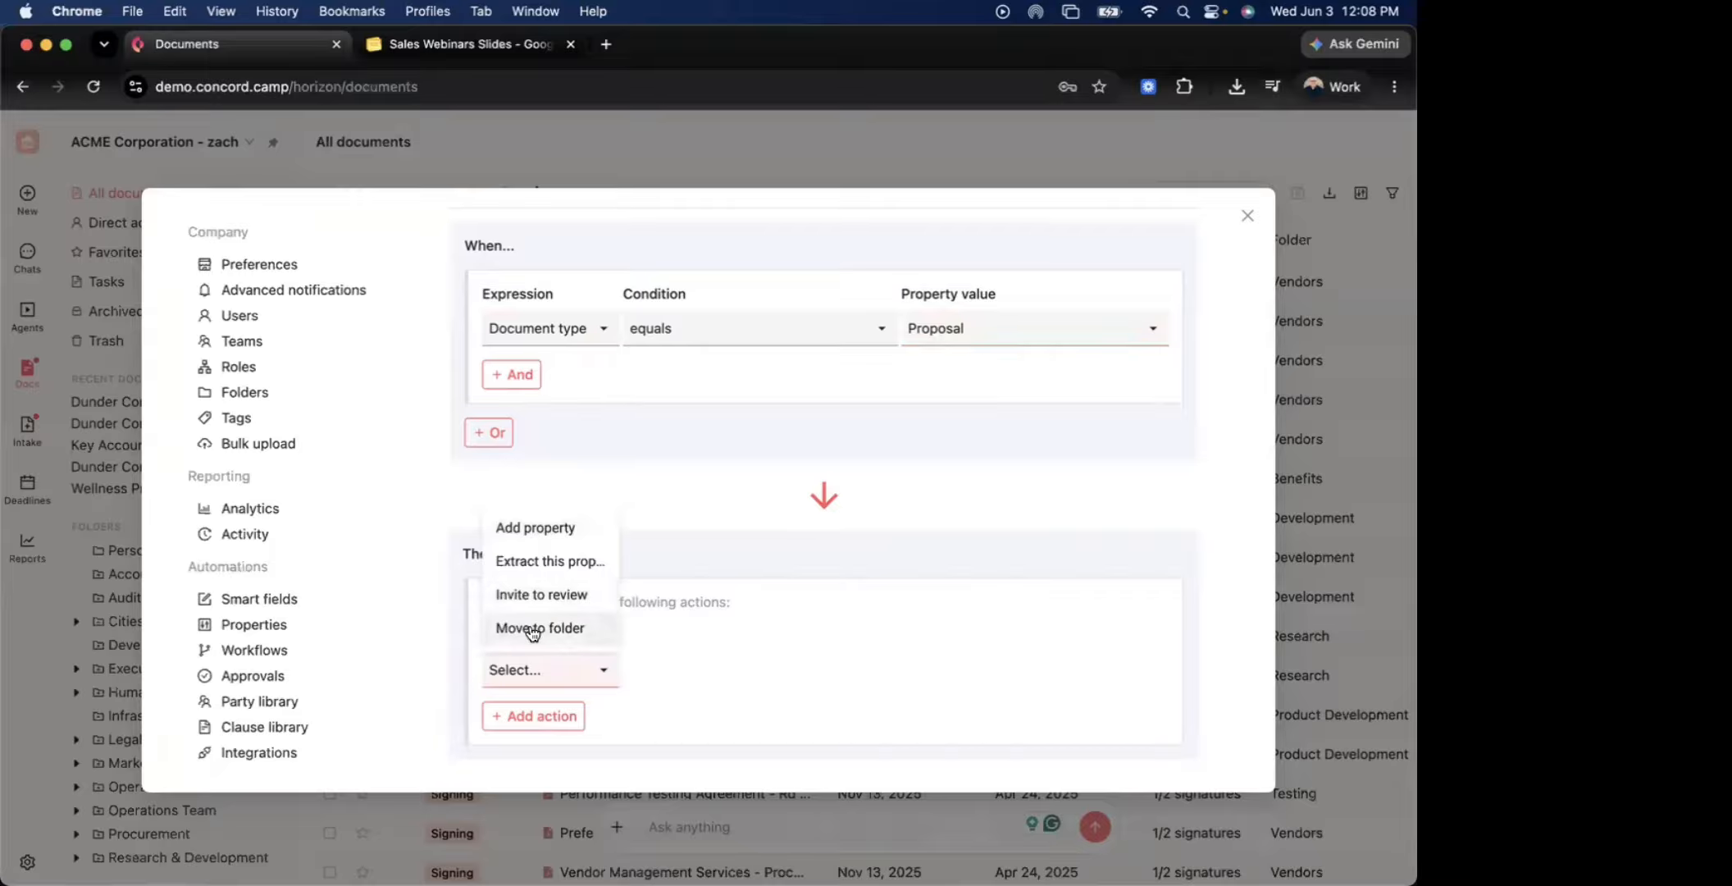
left_click(537, 629)
left_click(760, 671)
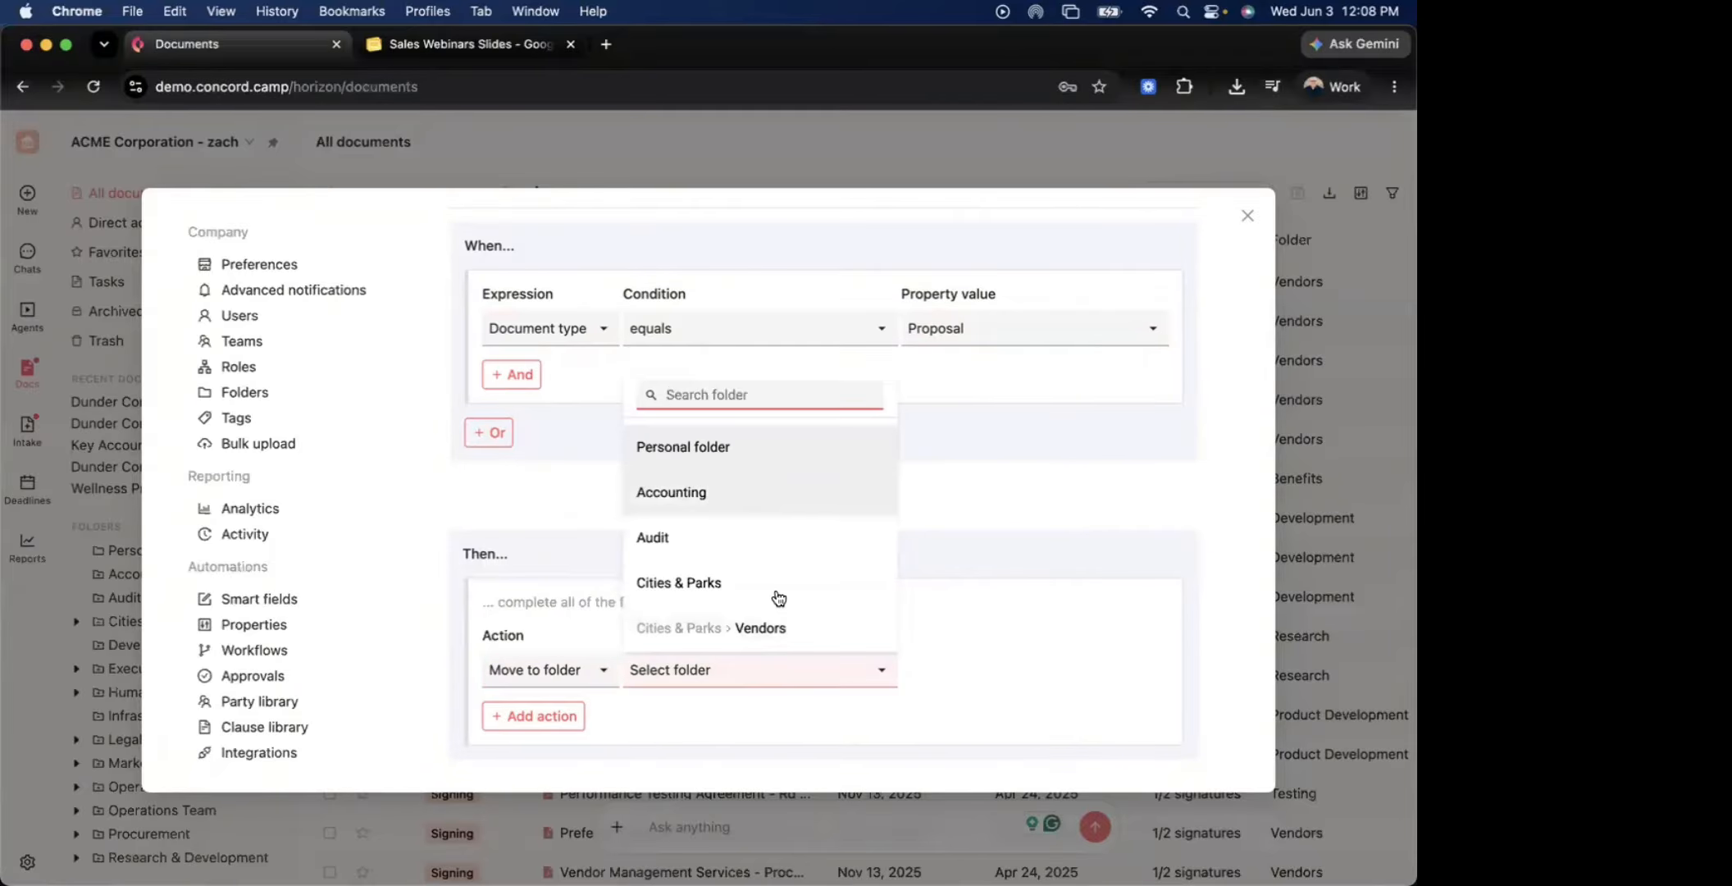
scroll(779, 601, "down", 5)
scroll(784, 603, "down", 6)
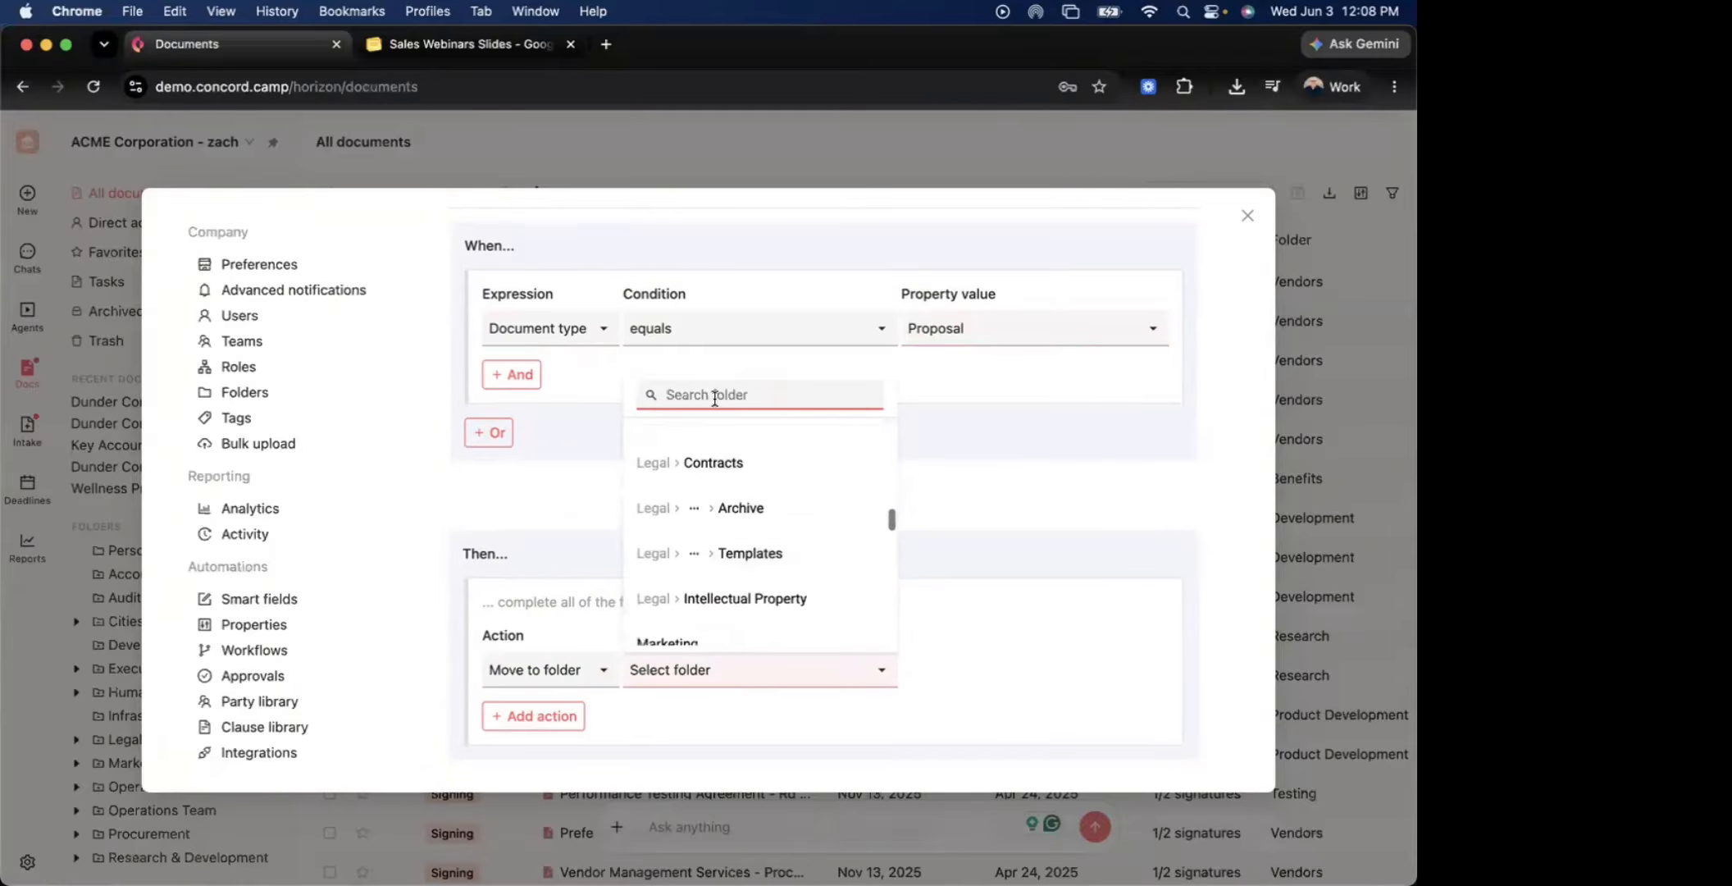
type("sael")
key("BackSpace")
key("BackSpace")
key("BackSpace")
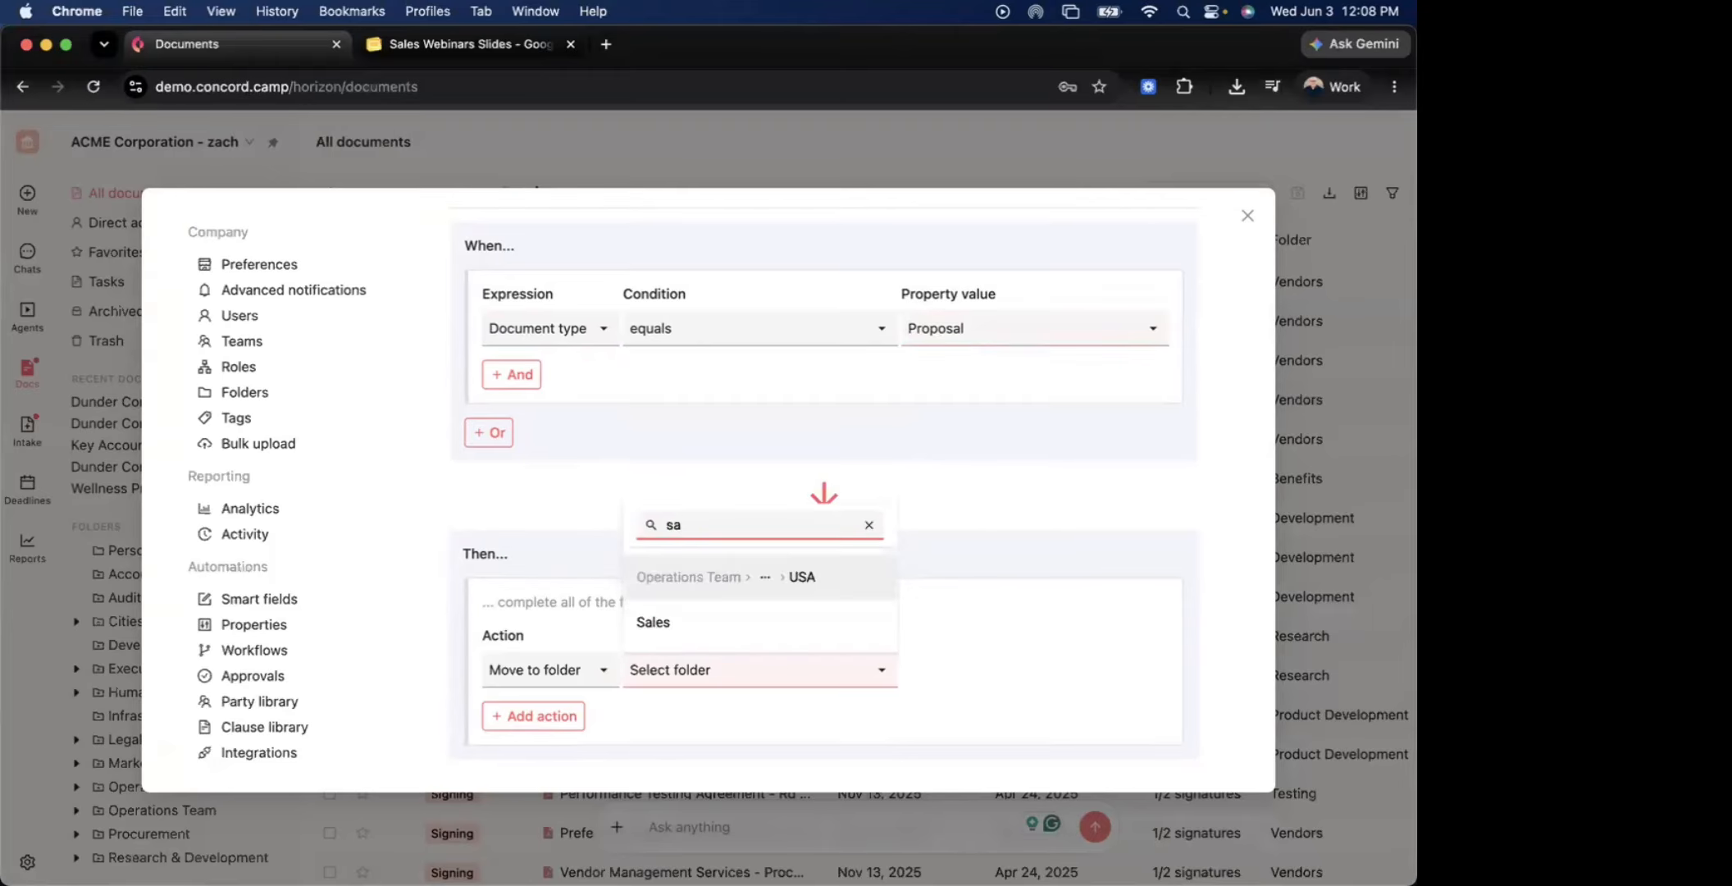
type("al")
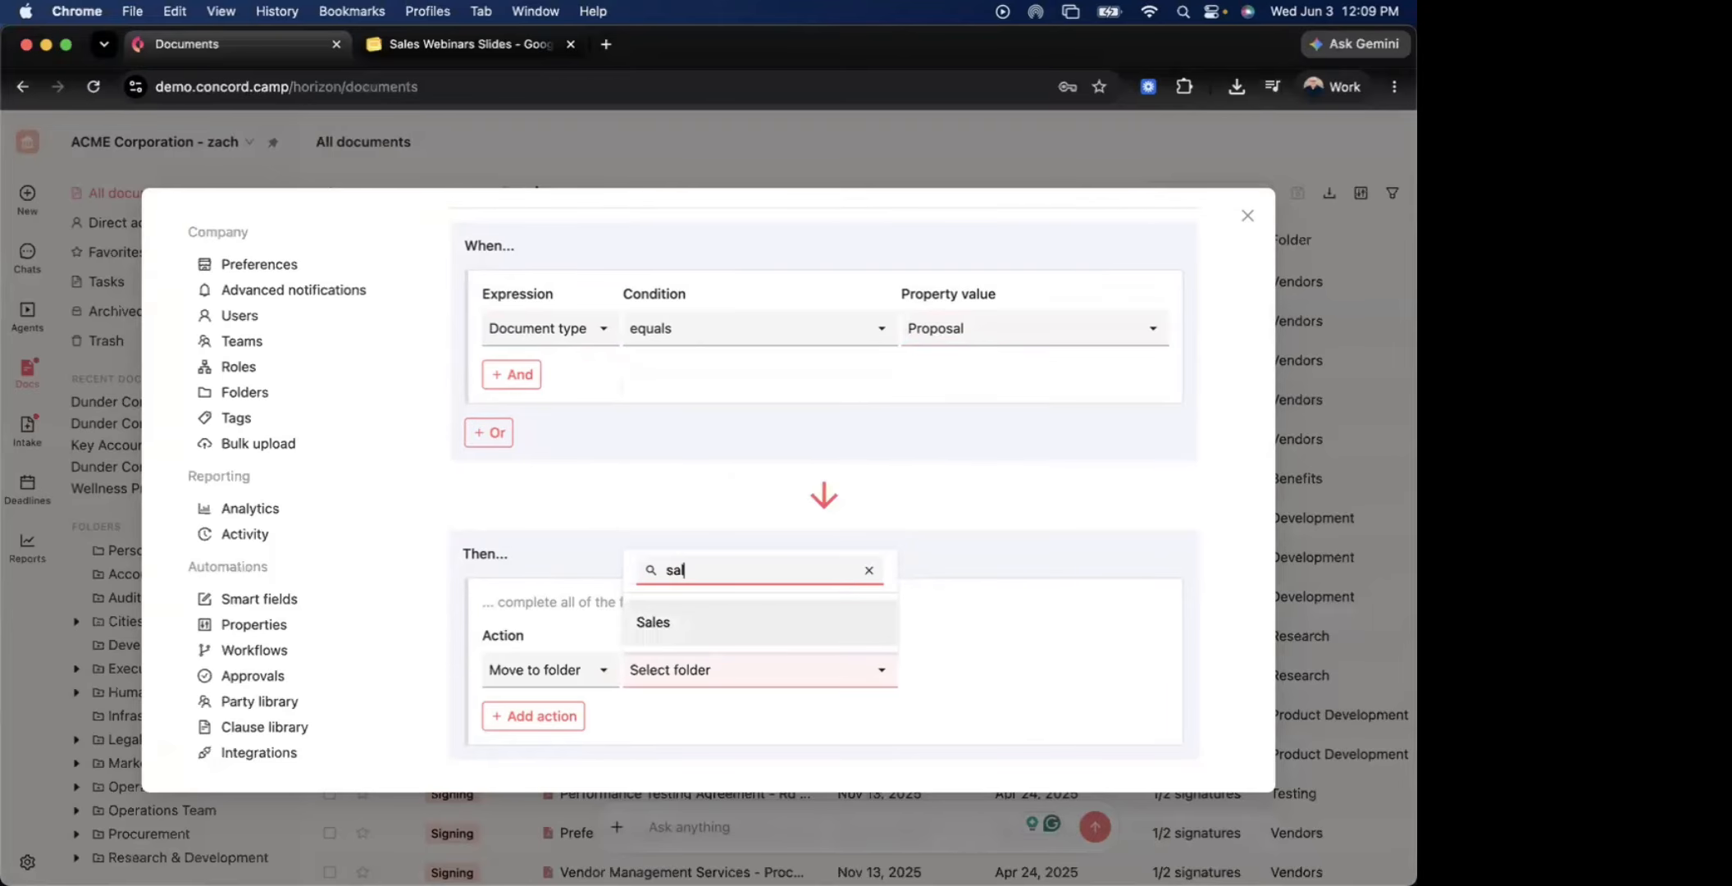
left_click(674, 622)
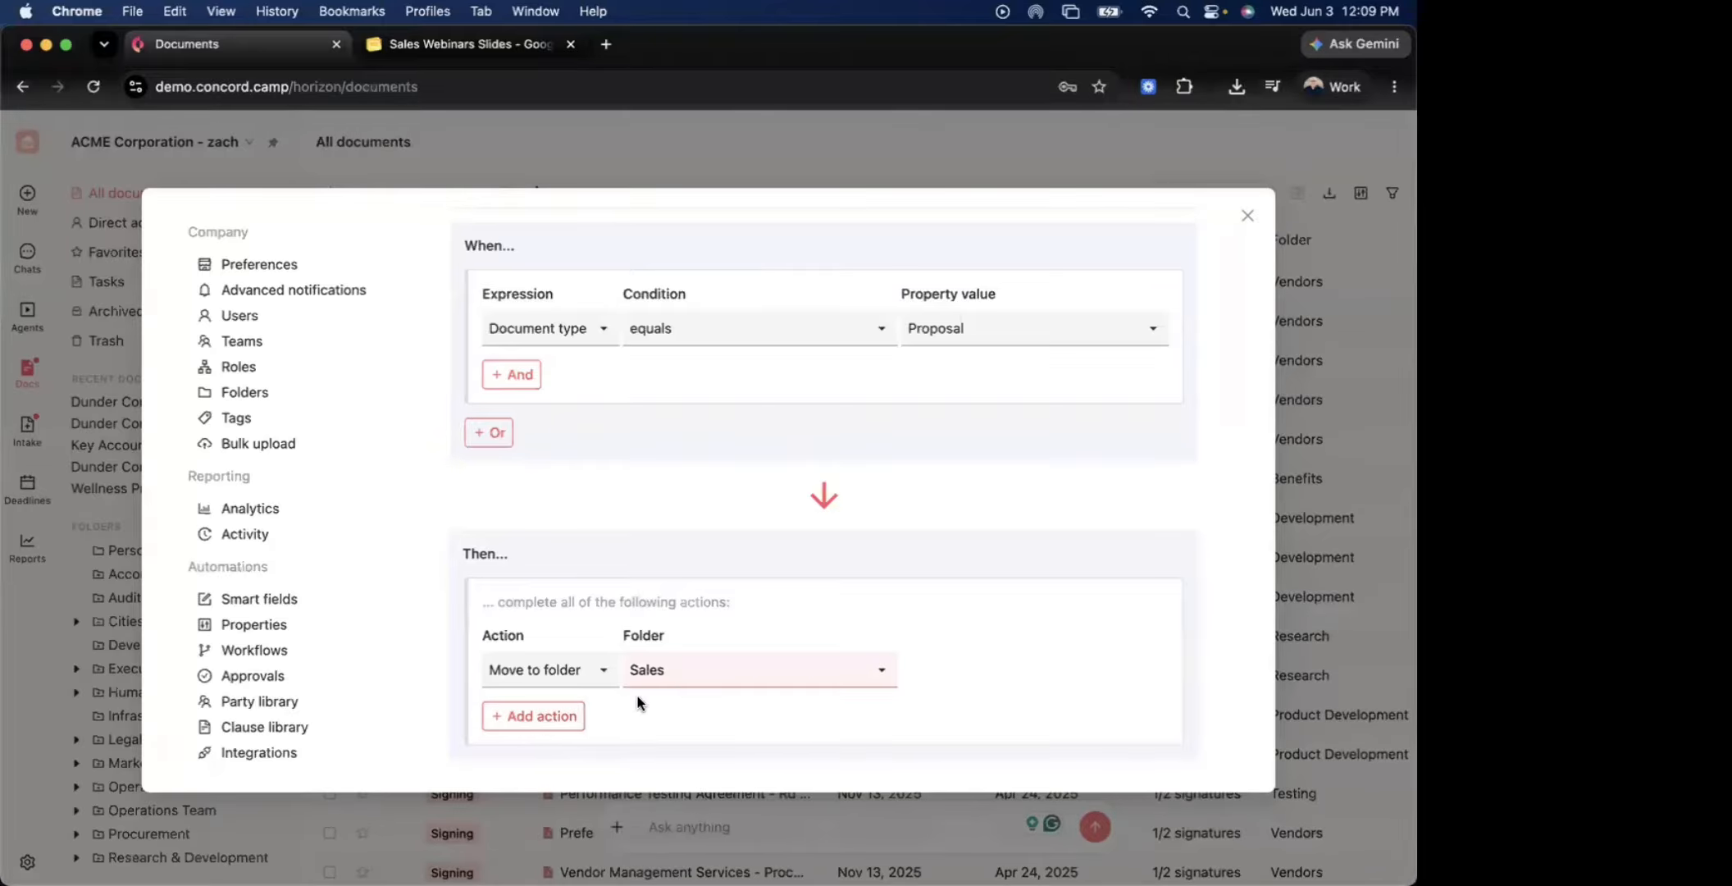
Add an Invite to review action for the CIO's user account with the Editor permission
left_click(541, 715)
scroll(620, 643, "down", 2)
left_click(548, 667)
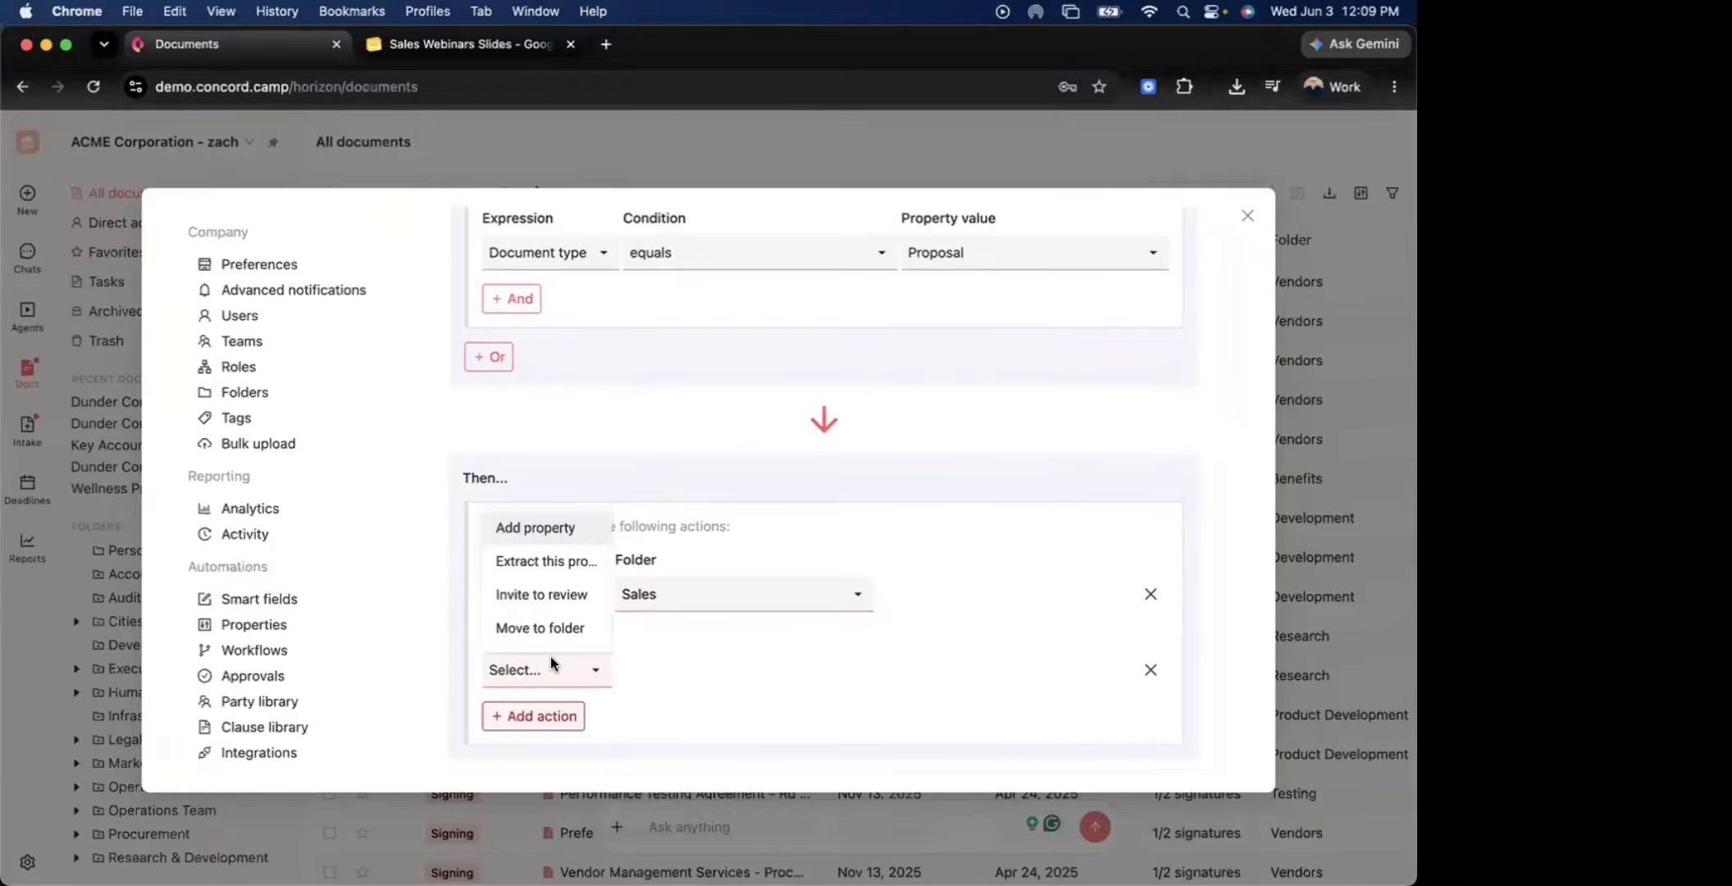
left_click(554, 602)
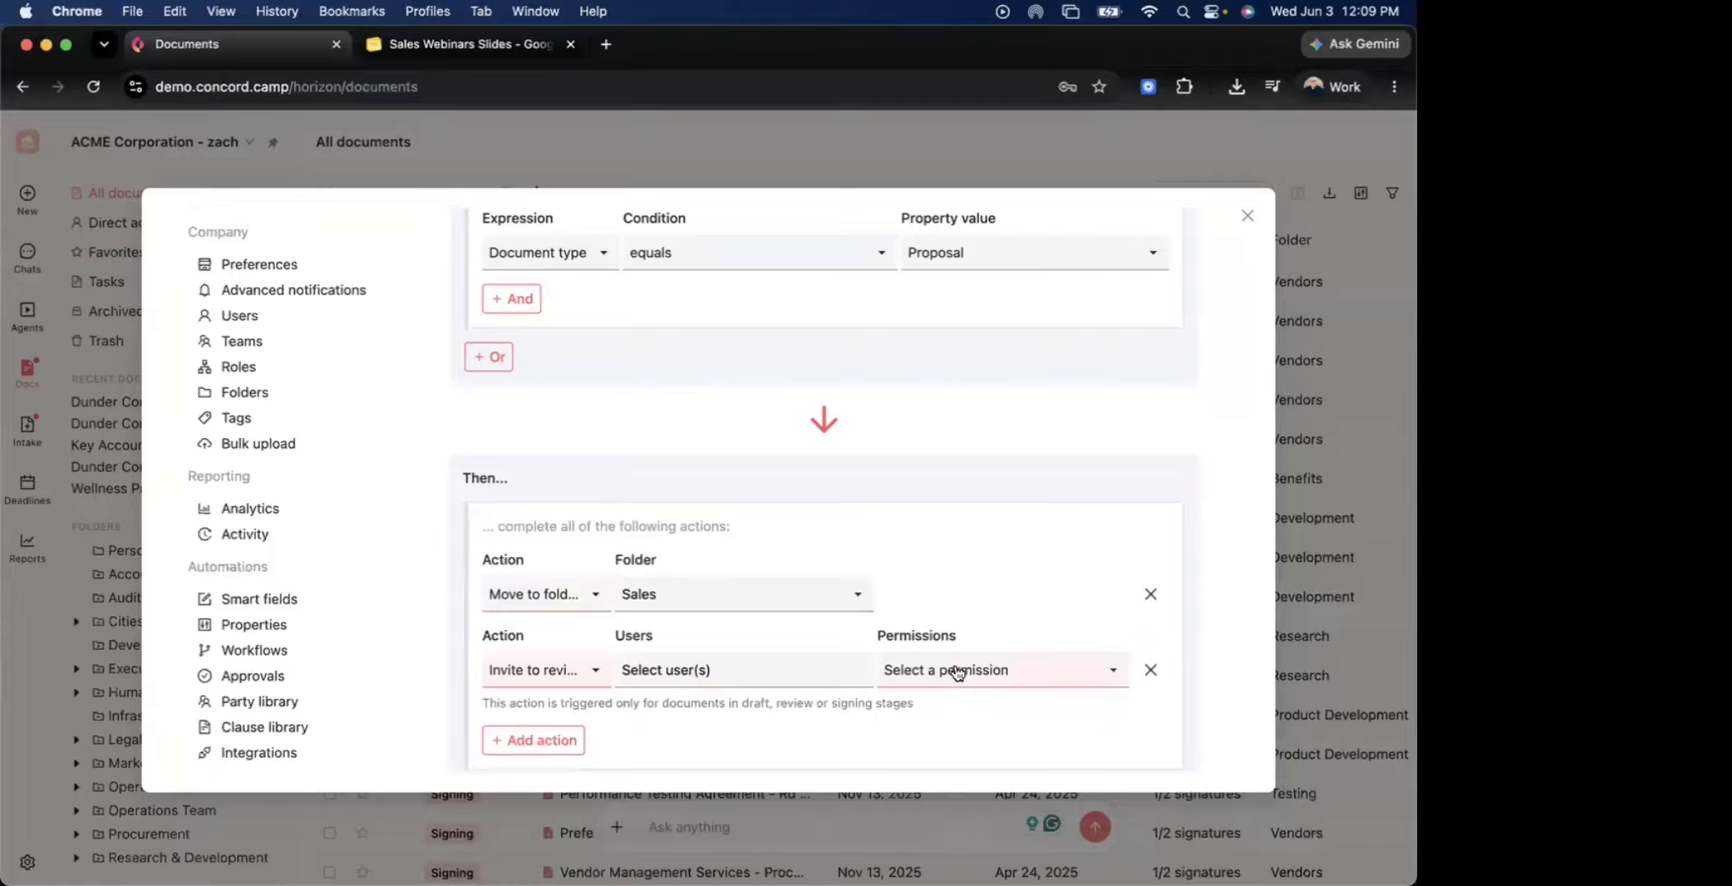
left_click(733, 666)
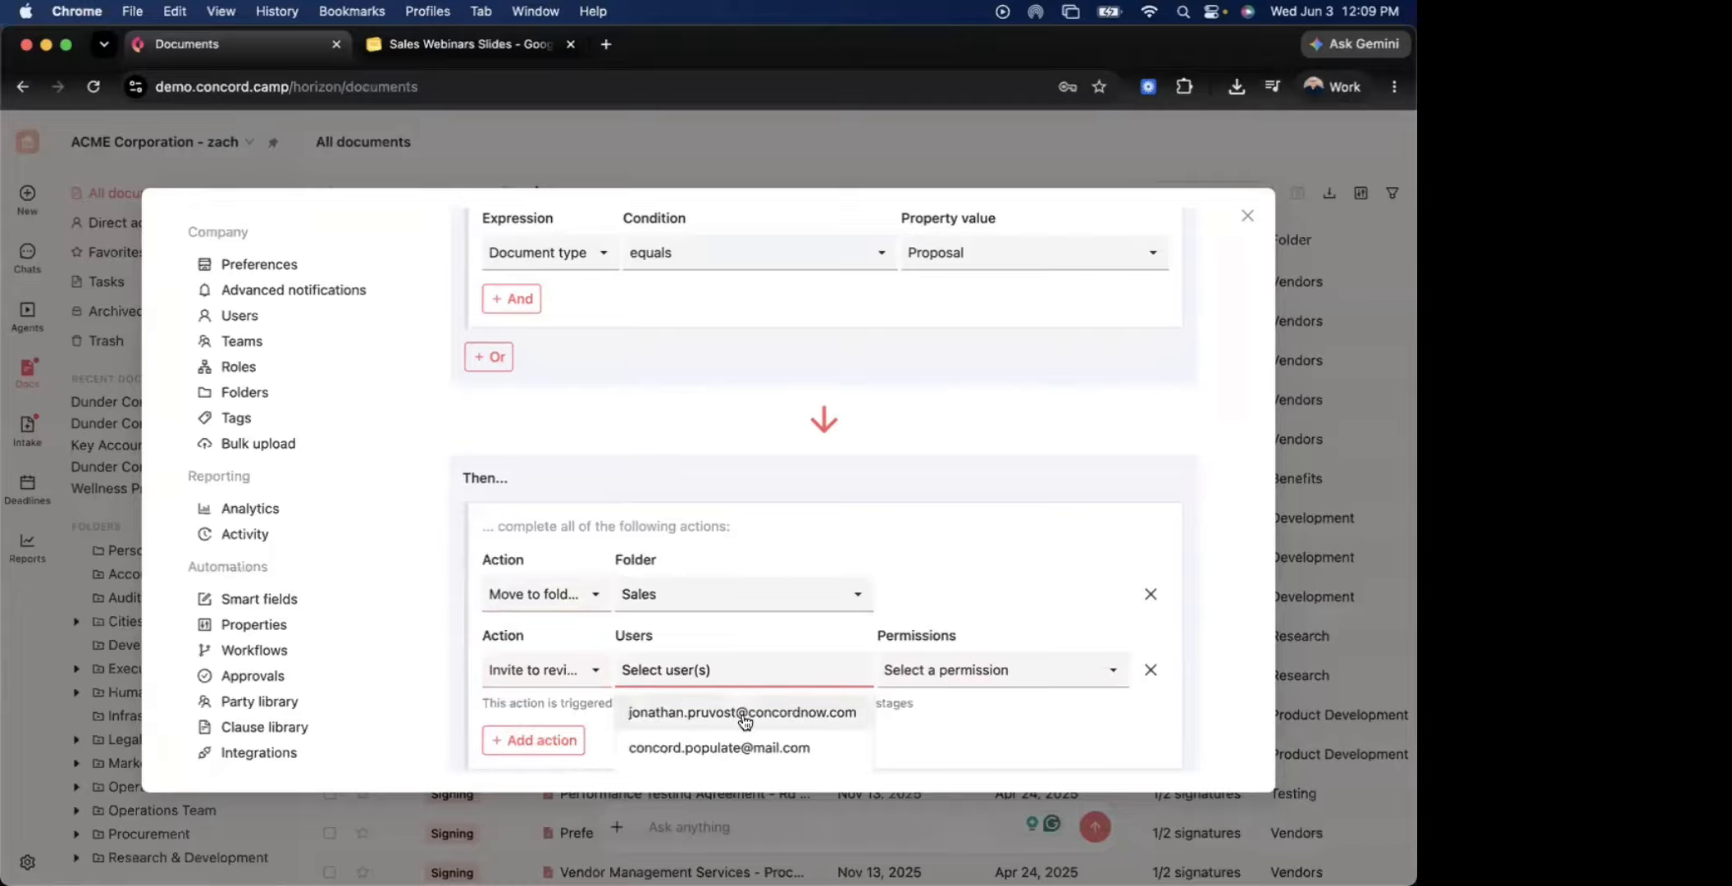
scroll(744, 719, "down", 5)
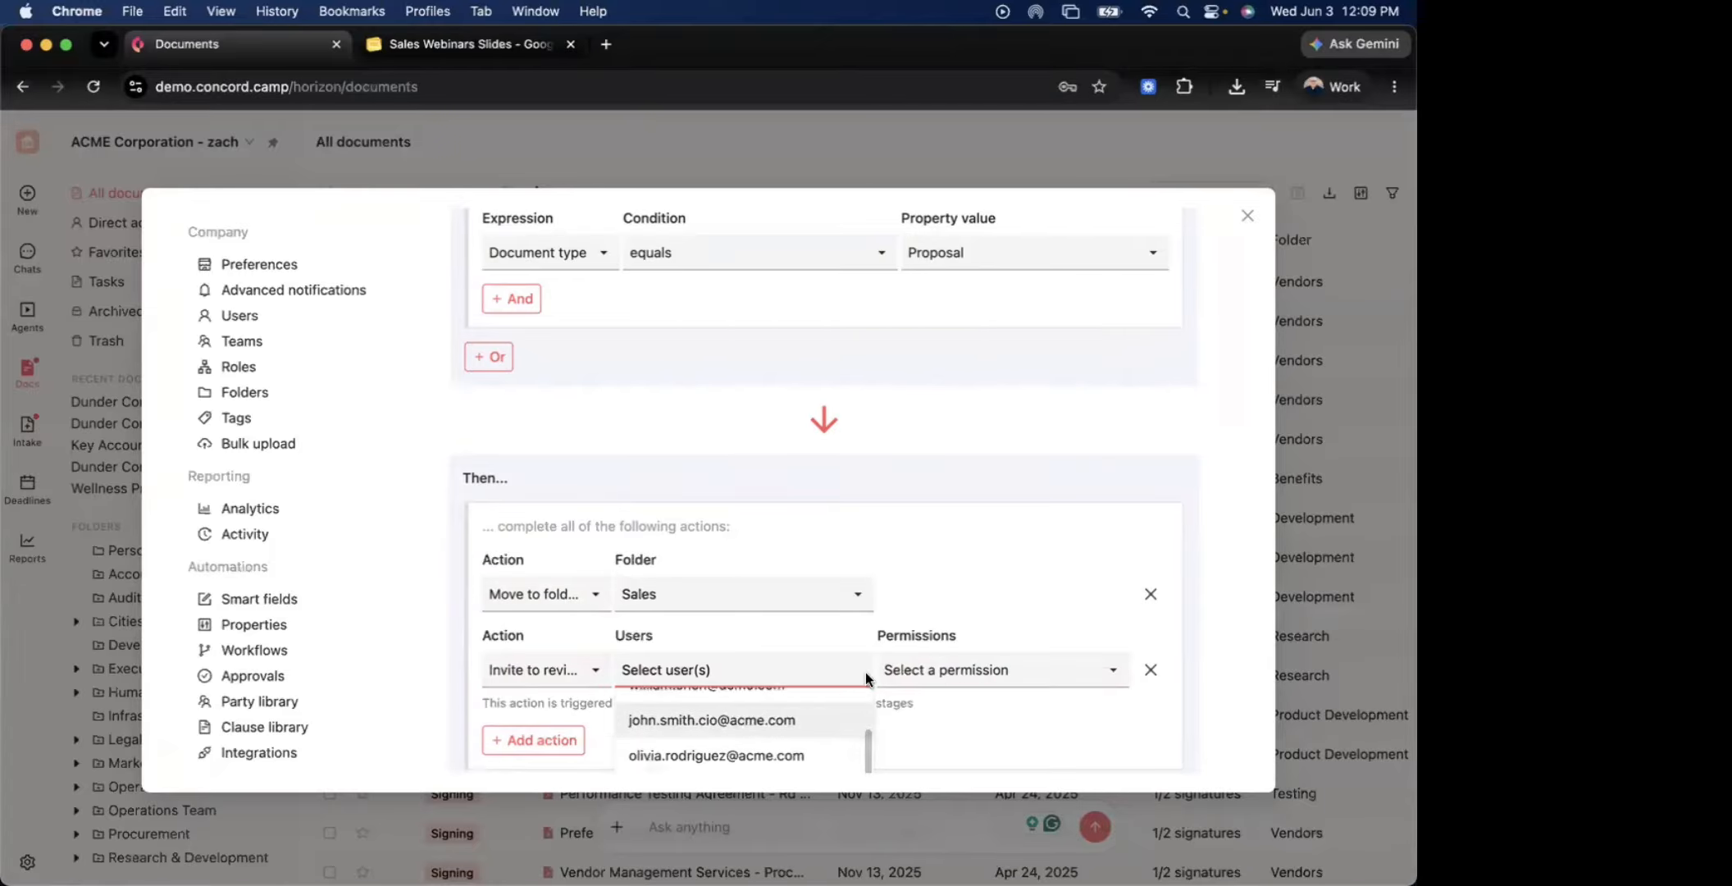
key("Return")
left_click(949, 666)
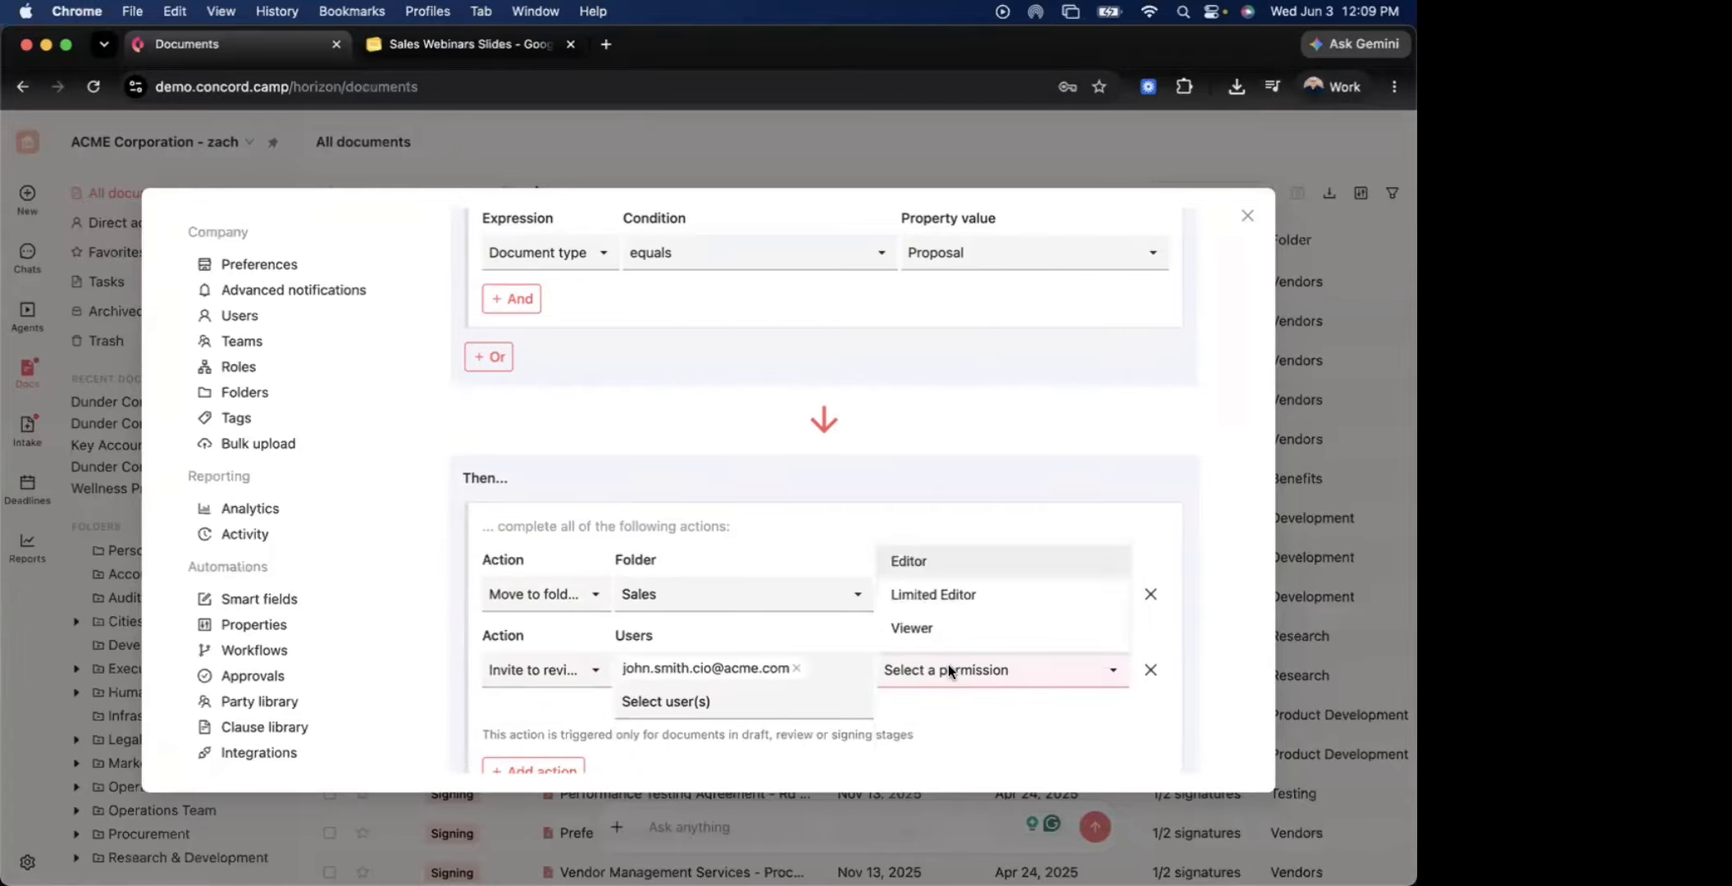
left_click(961, 568)
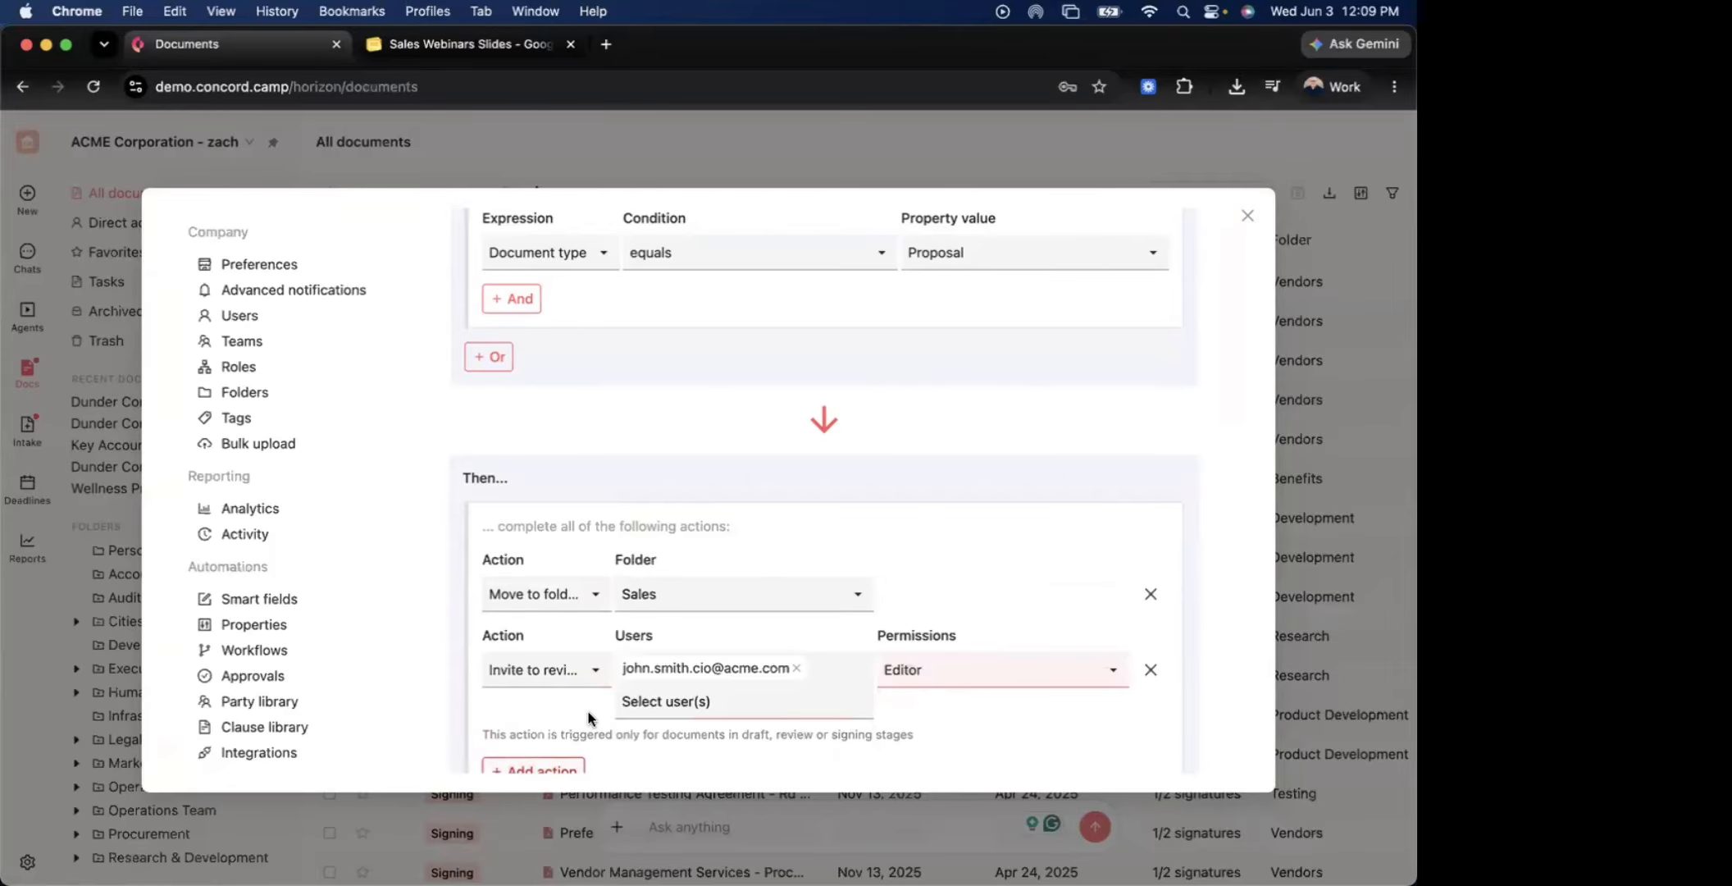
Add a third action that extracts the Total contract value property from the document
scroll(589, 715, "down", 1)
left_click(566, 718)
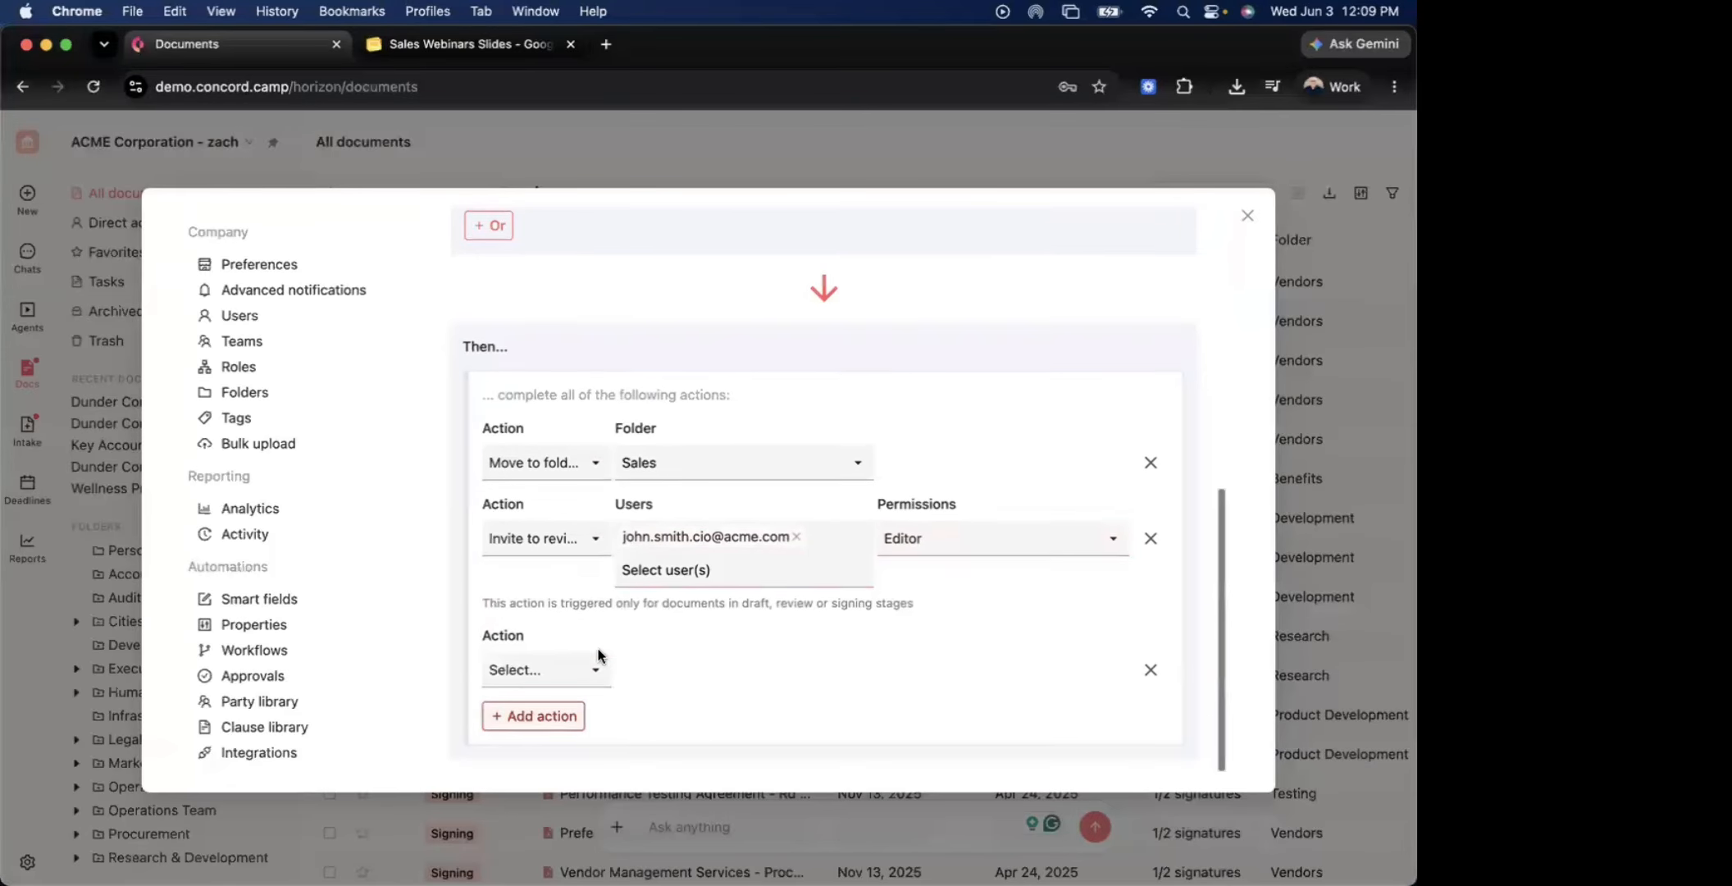
left_click(559, 666)
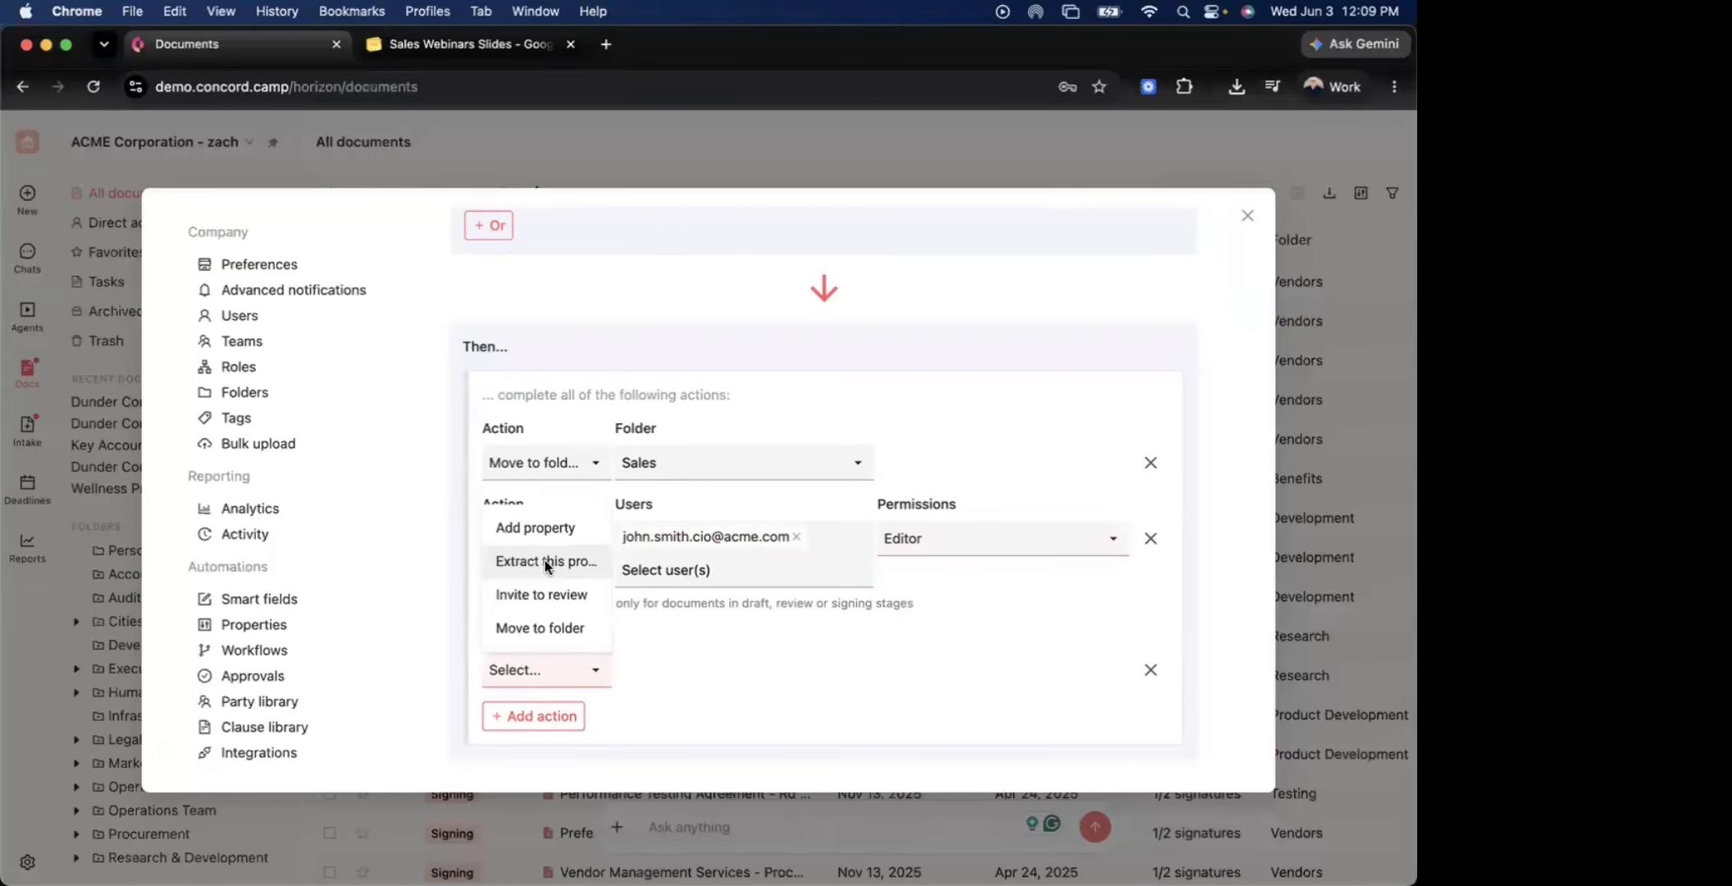
left_click(544, 561)
left_click(697, 674)
scroll(715, 621, "down", 2)
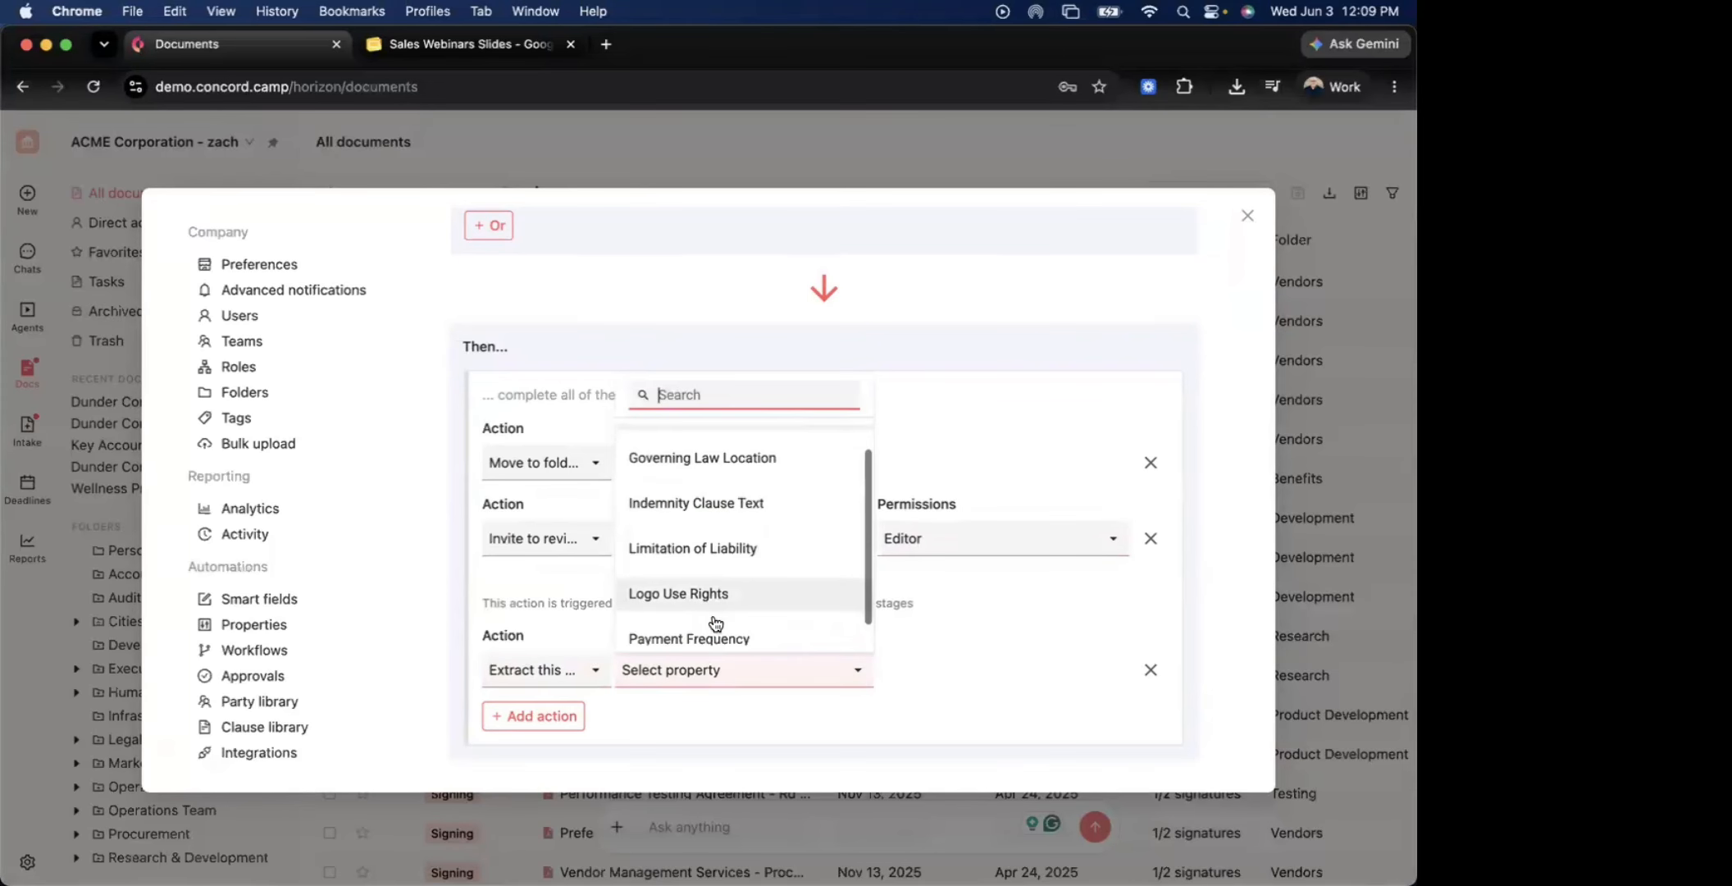
scroll(716, 623, "up", 1)
scroll(749, 579, "down", 1)
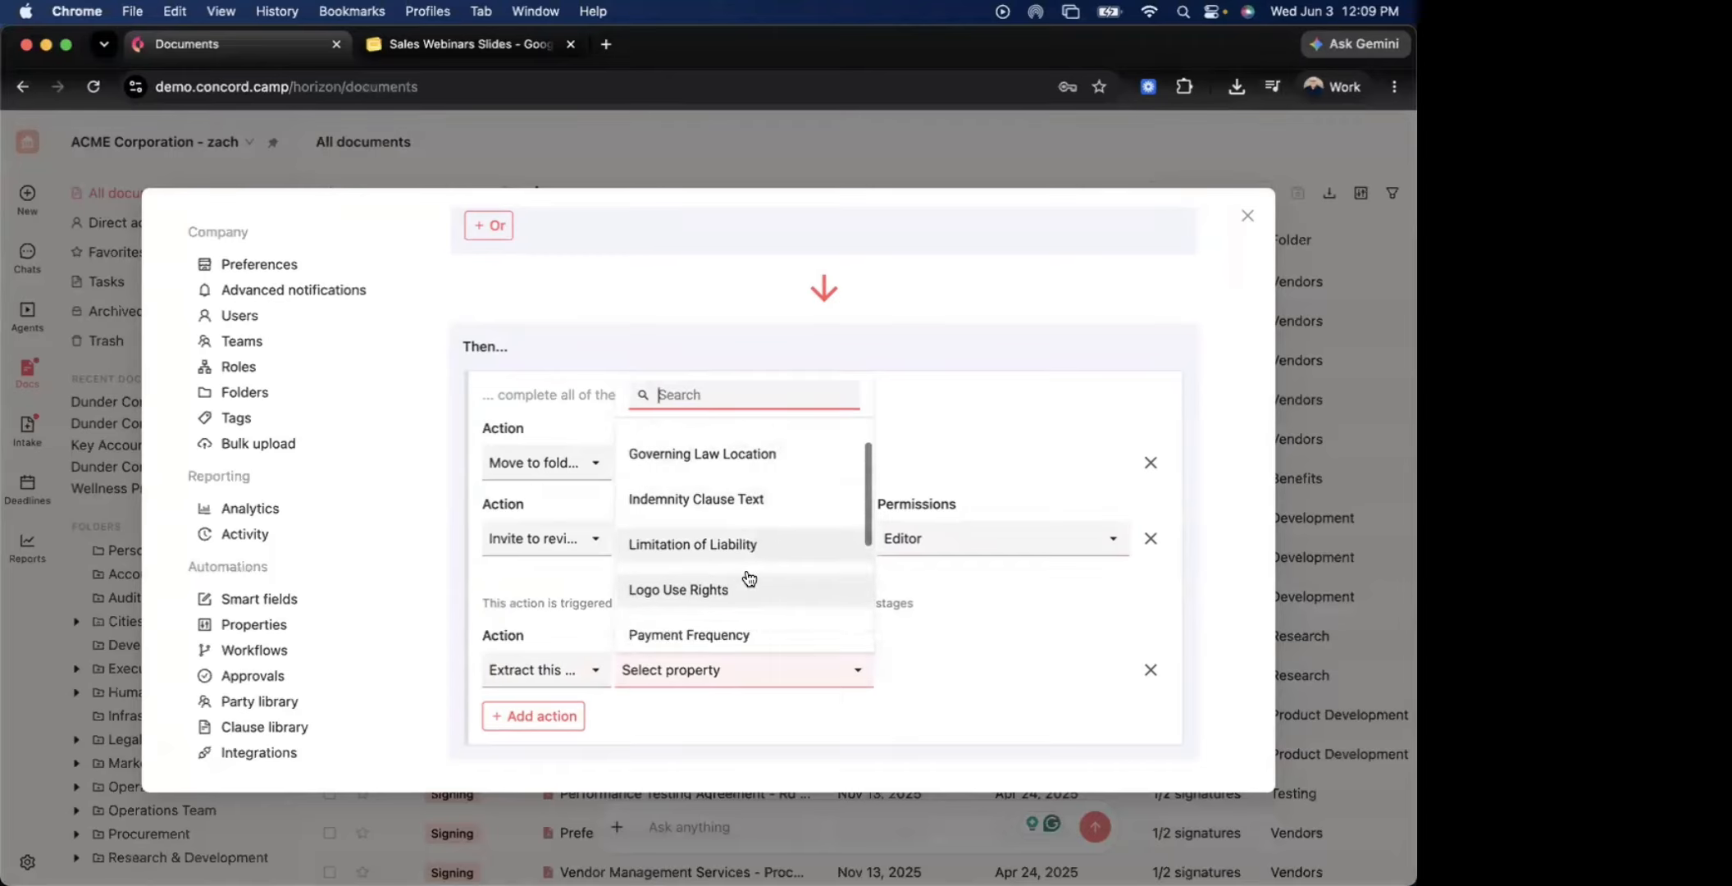
scroll(749, 578, "down", 2)
scroll(749, 580, "up", 2)
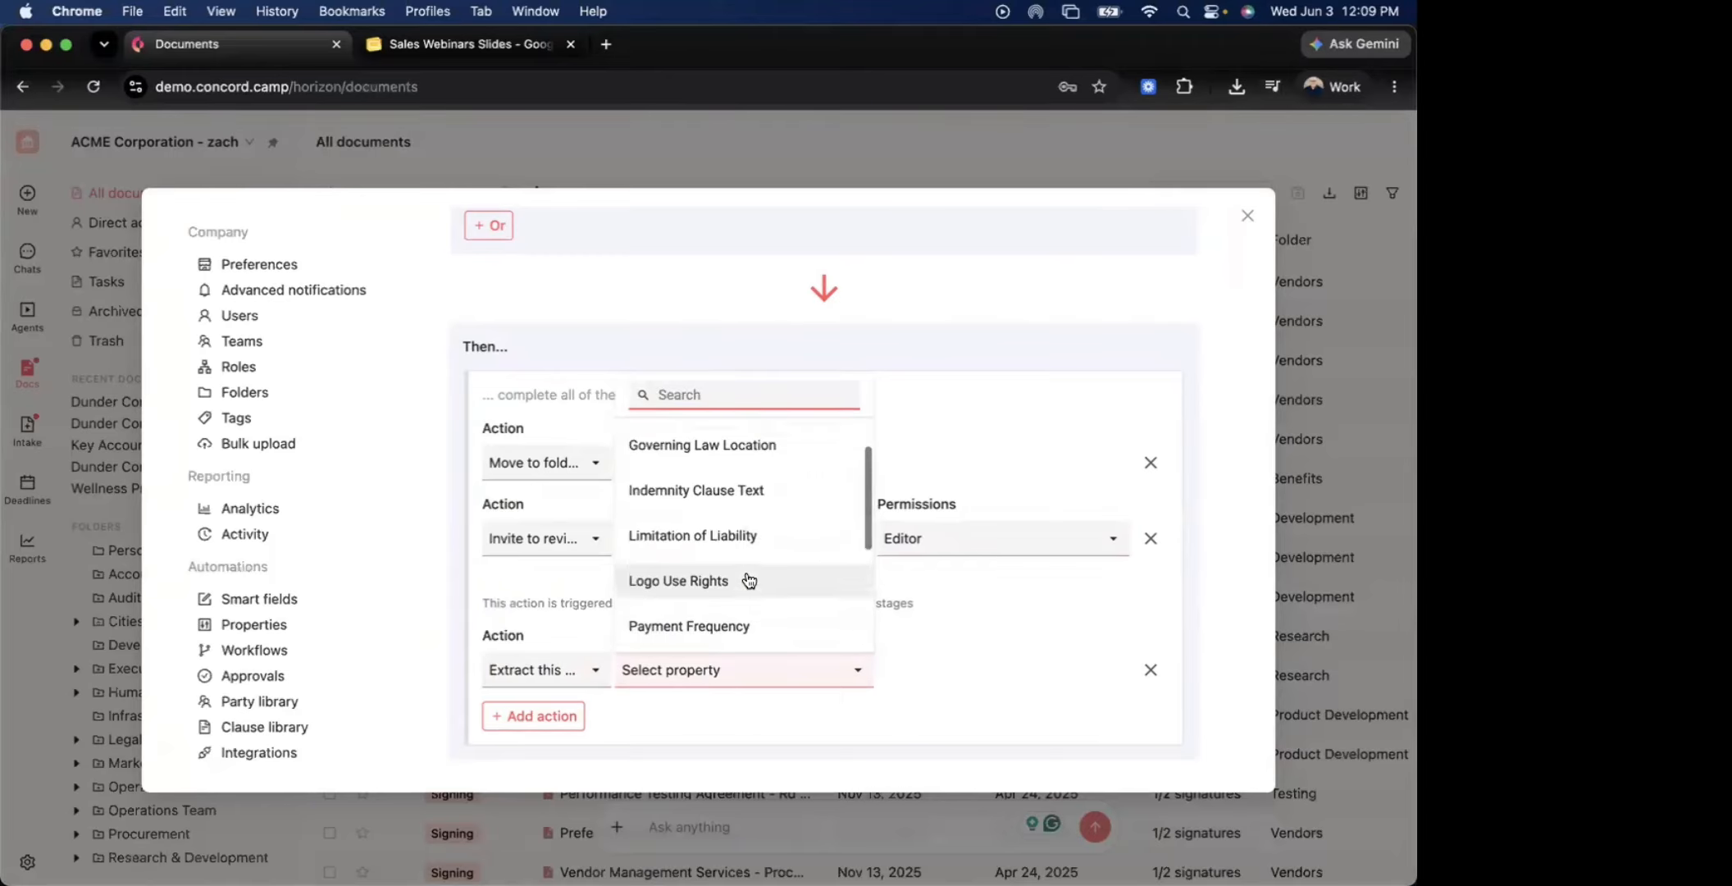
scroll(749, 580, "down", 3)
left_click(705, 627)
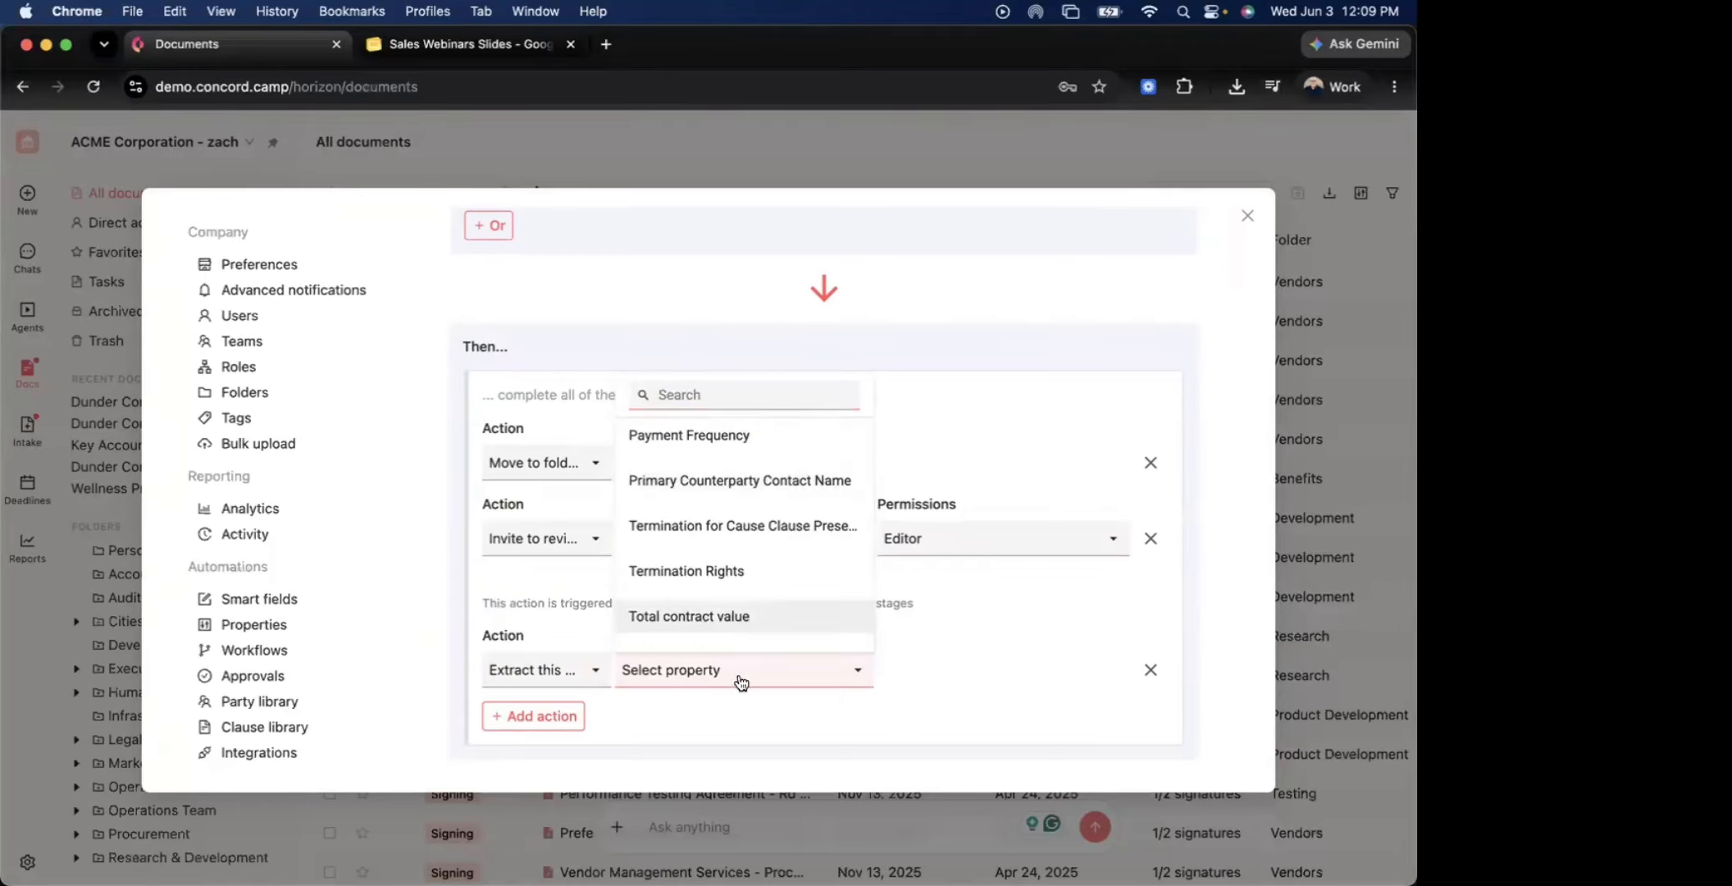
Add a fourth action that extracts the Governing Law Location property
left_click(546, 716)
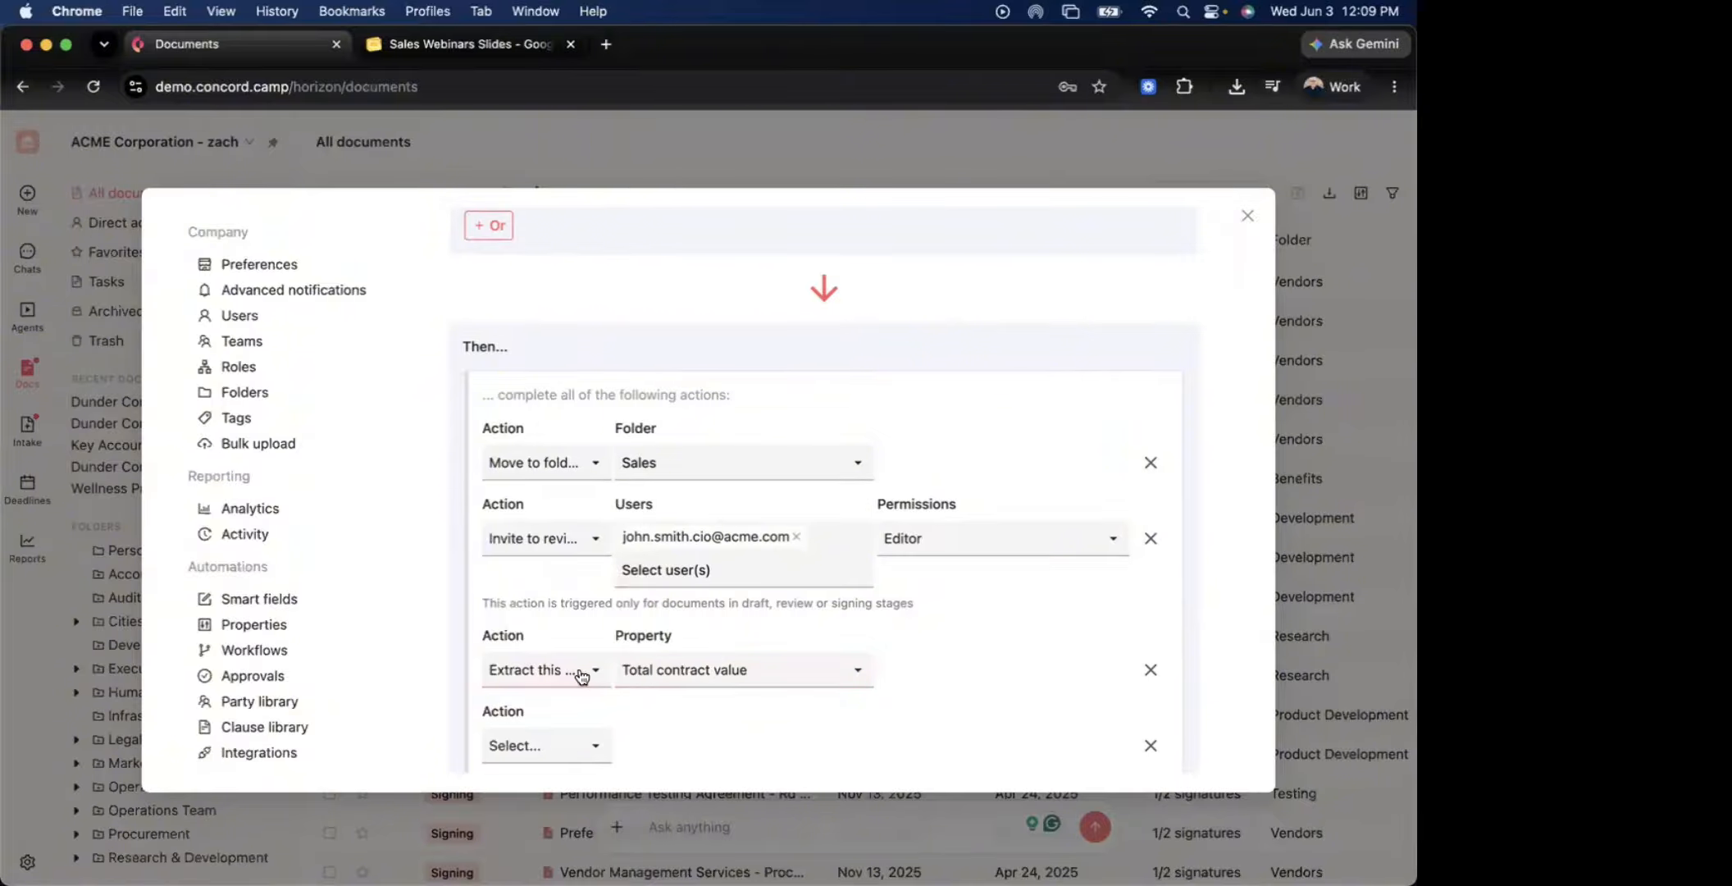
scroll(545, 689, "down", 2)
left_click(543, 669)
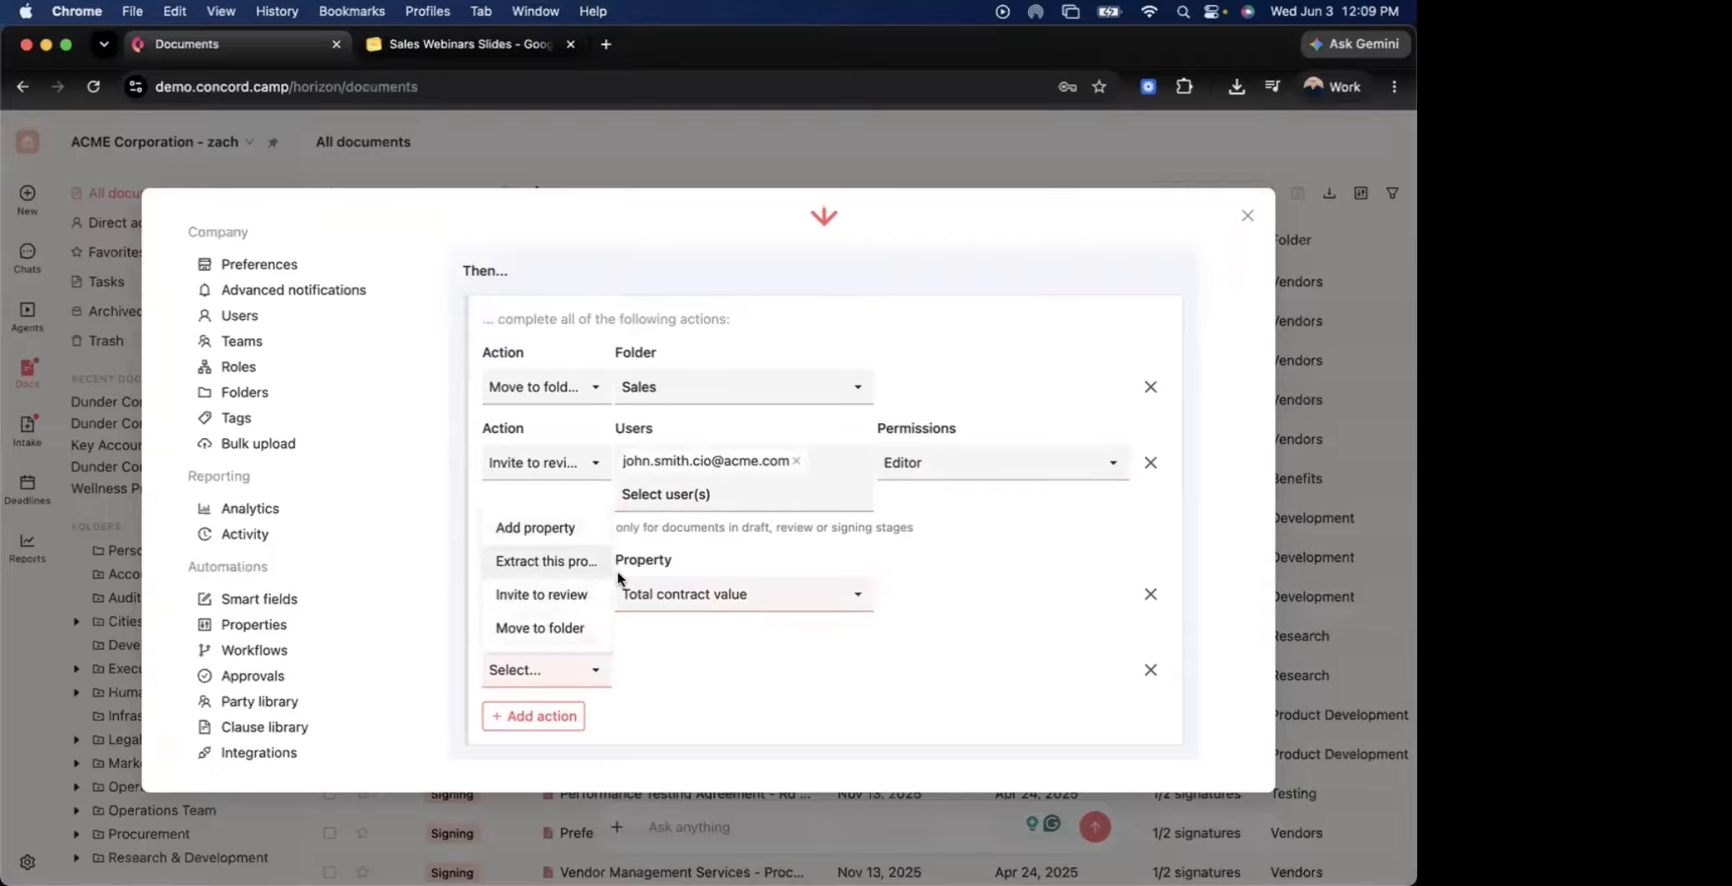
left_click(559, 564)
left_click(734, 668)
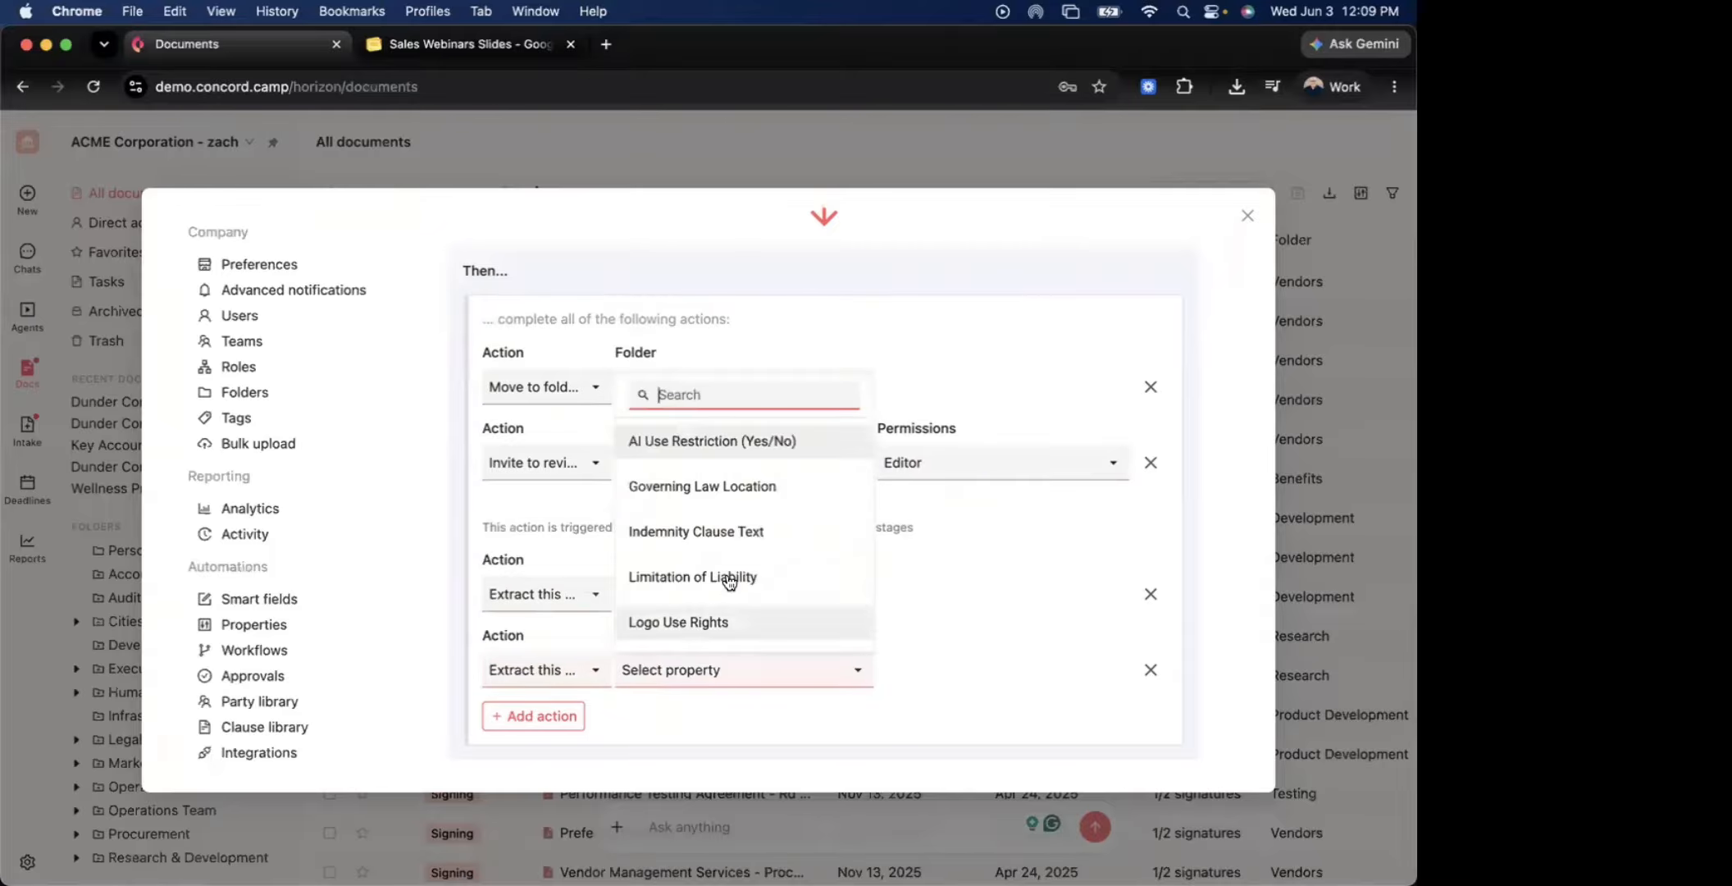
left_click(750, 490)
Review the trigger condition and all actions of the Sales Order Form workflow, and save it
scroll(765, 709, "up", 2)
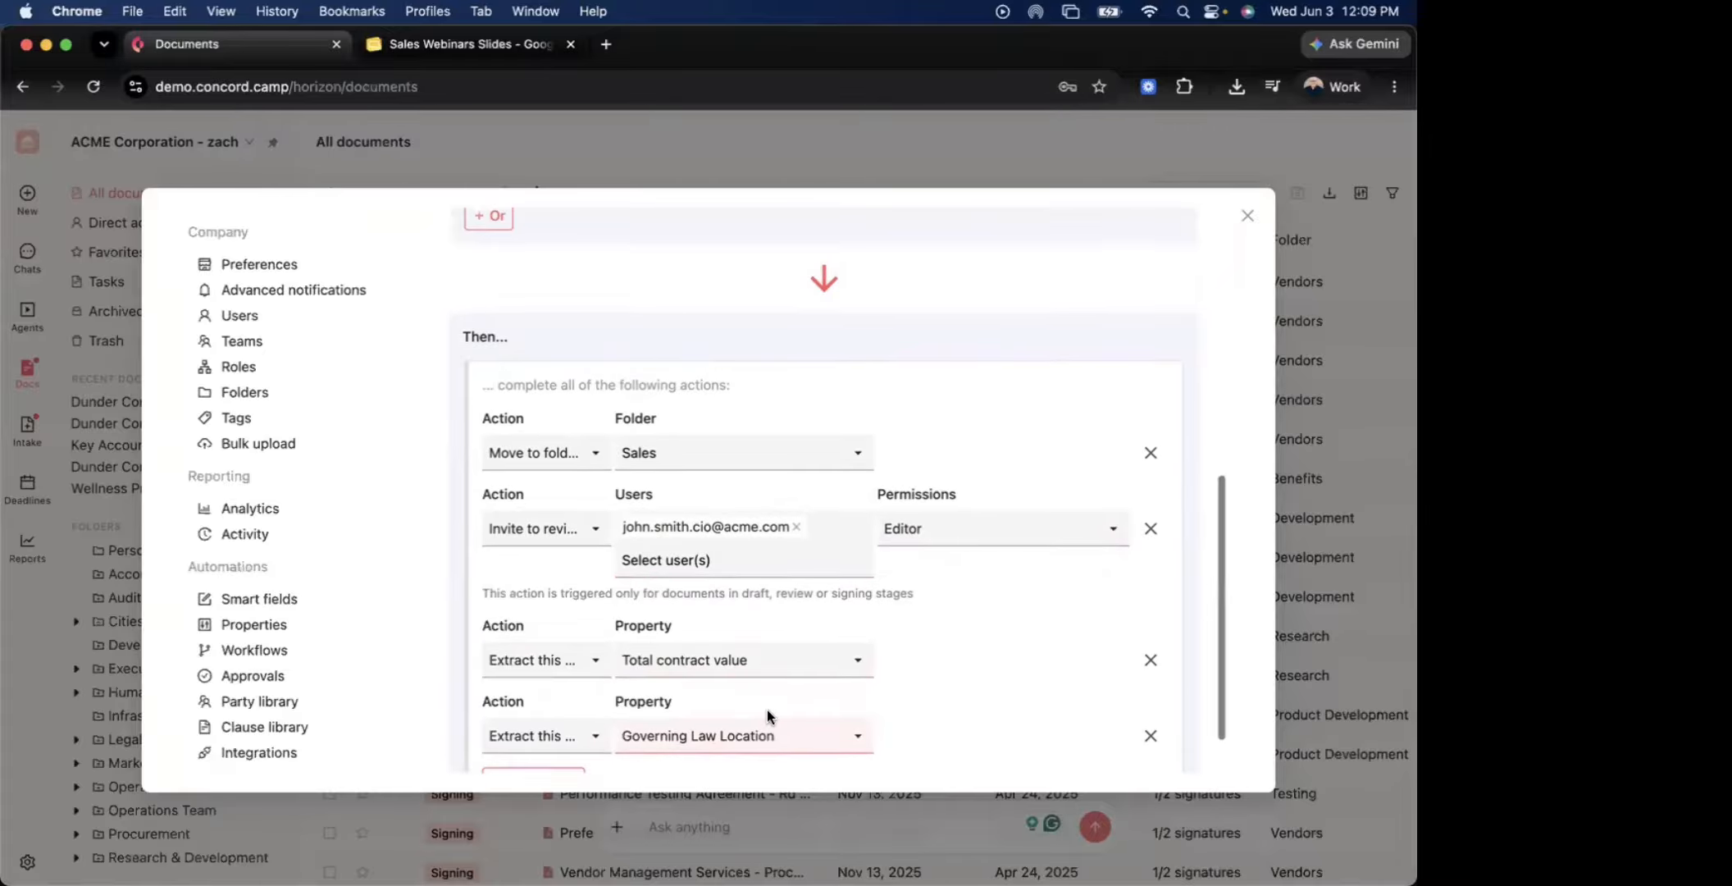
scroll(766, 712, "up", 8)
scroll(764, 686, "down", 2)
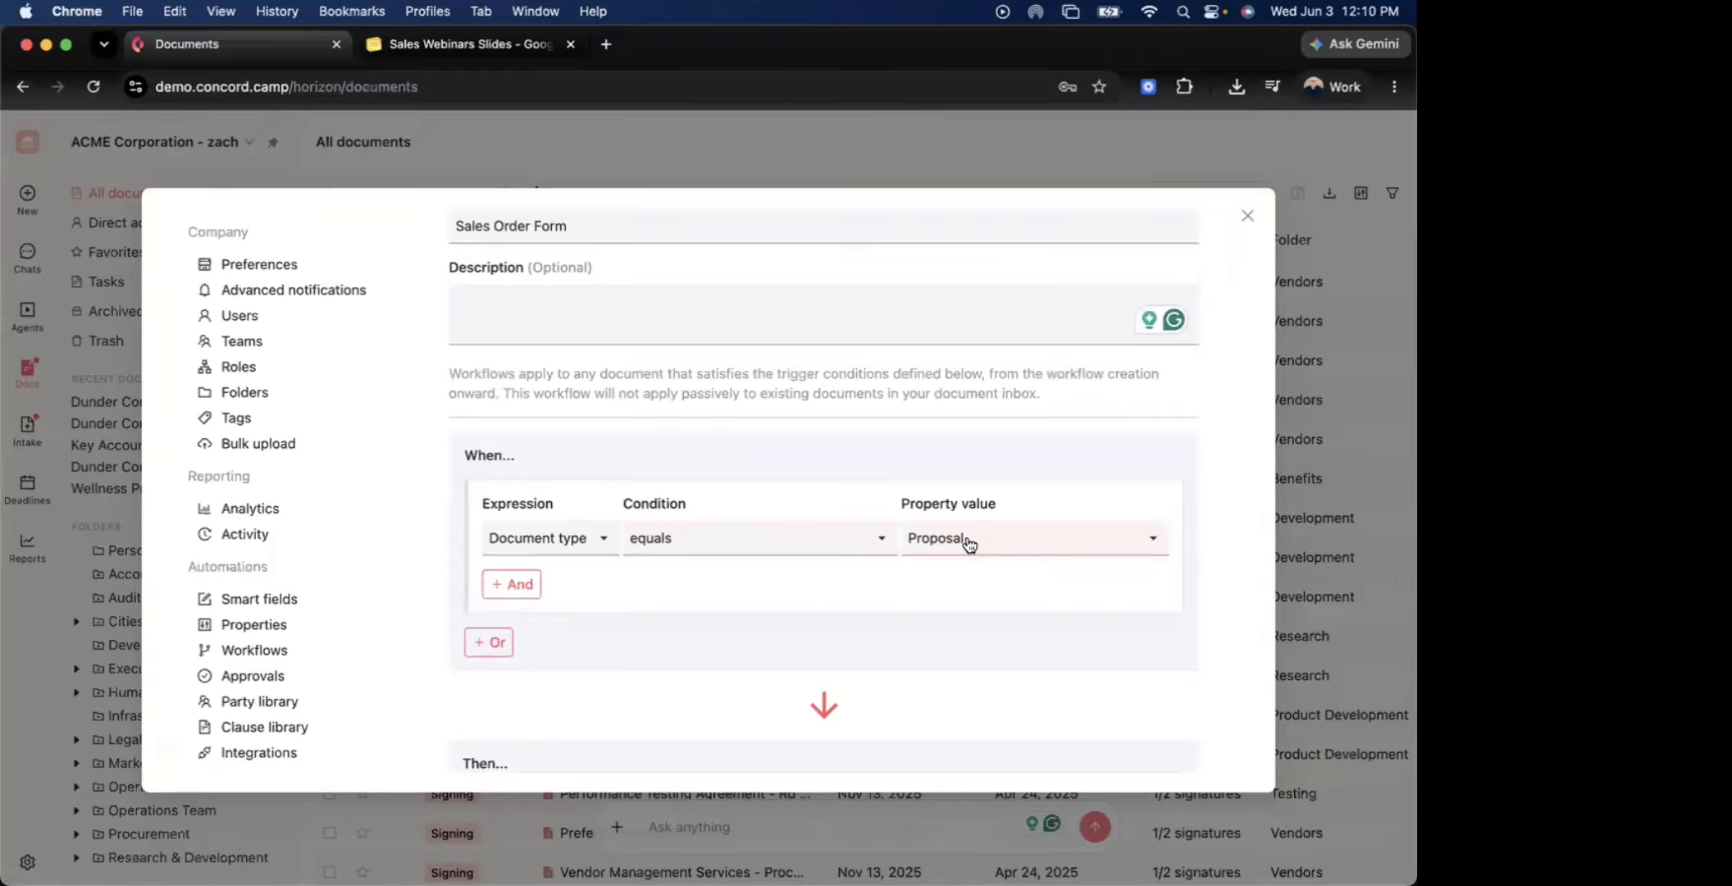
scroll(731, 610, "down", 5)
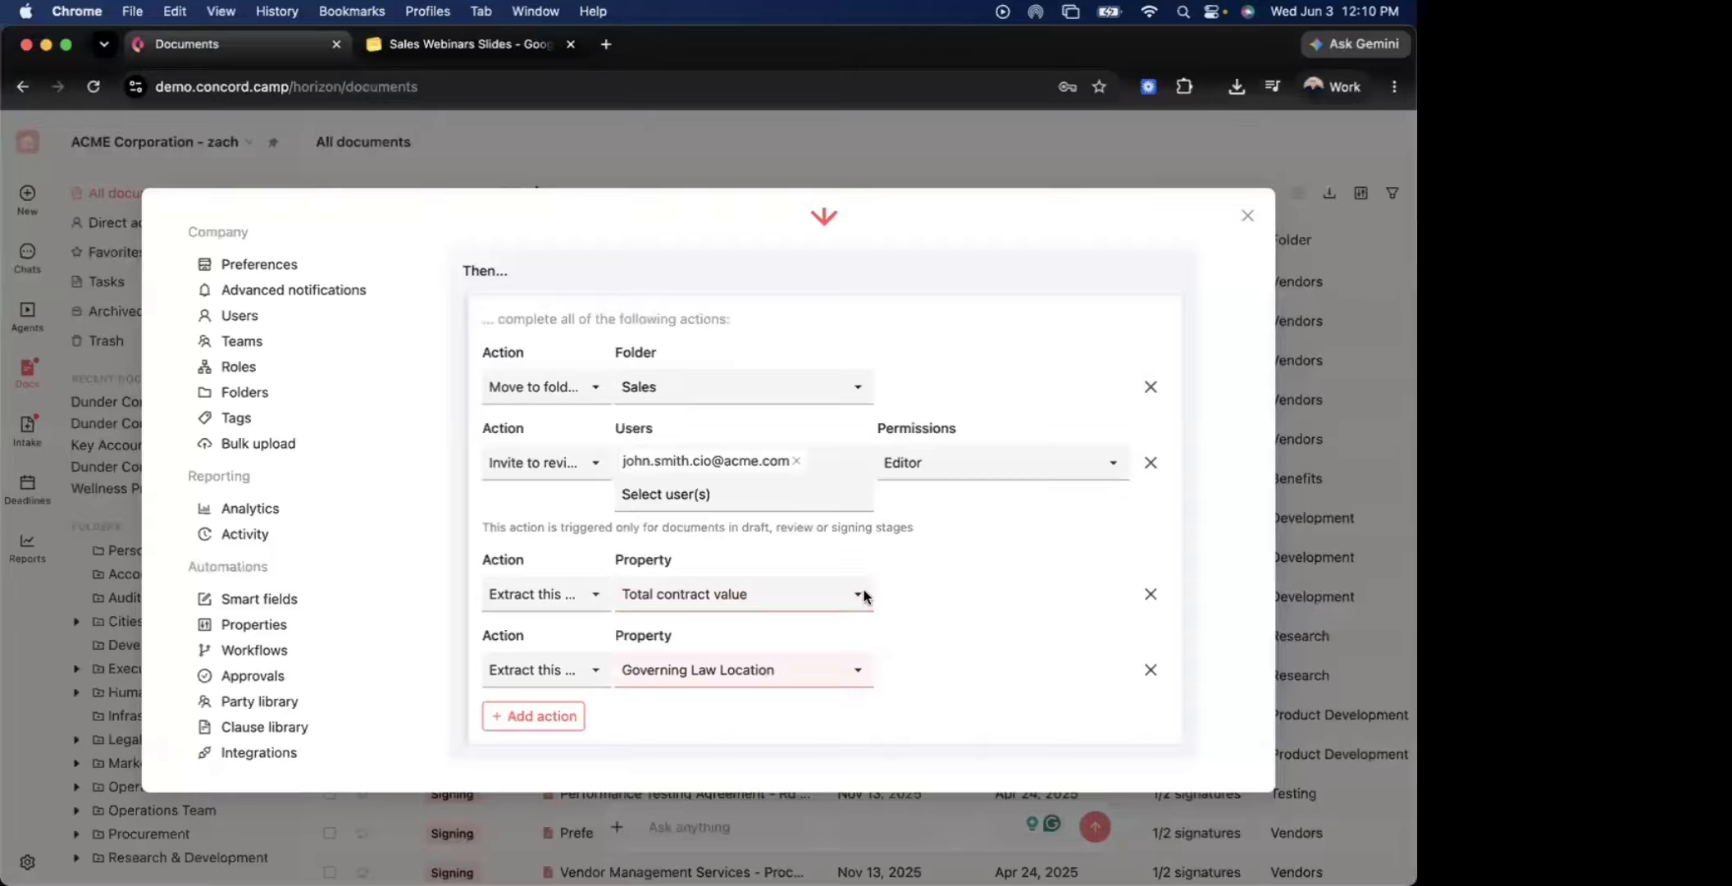
scroll(945, 589, "up", 10)
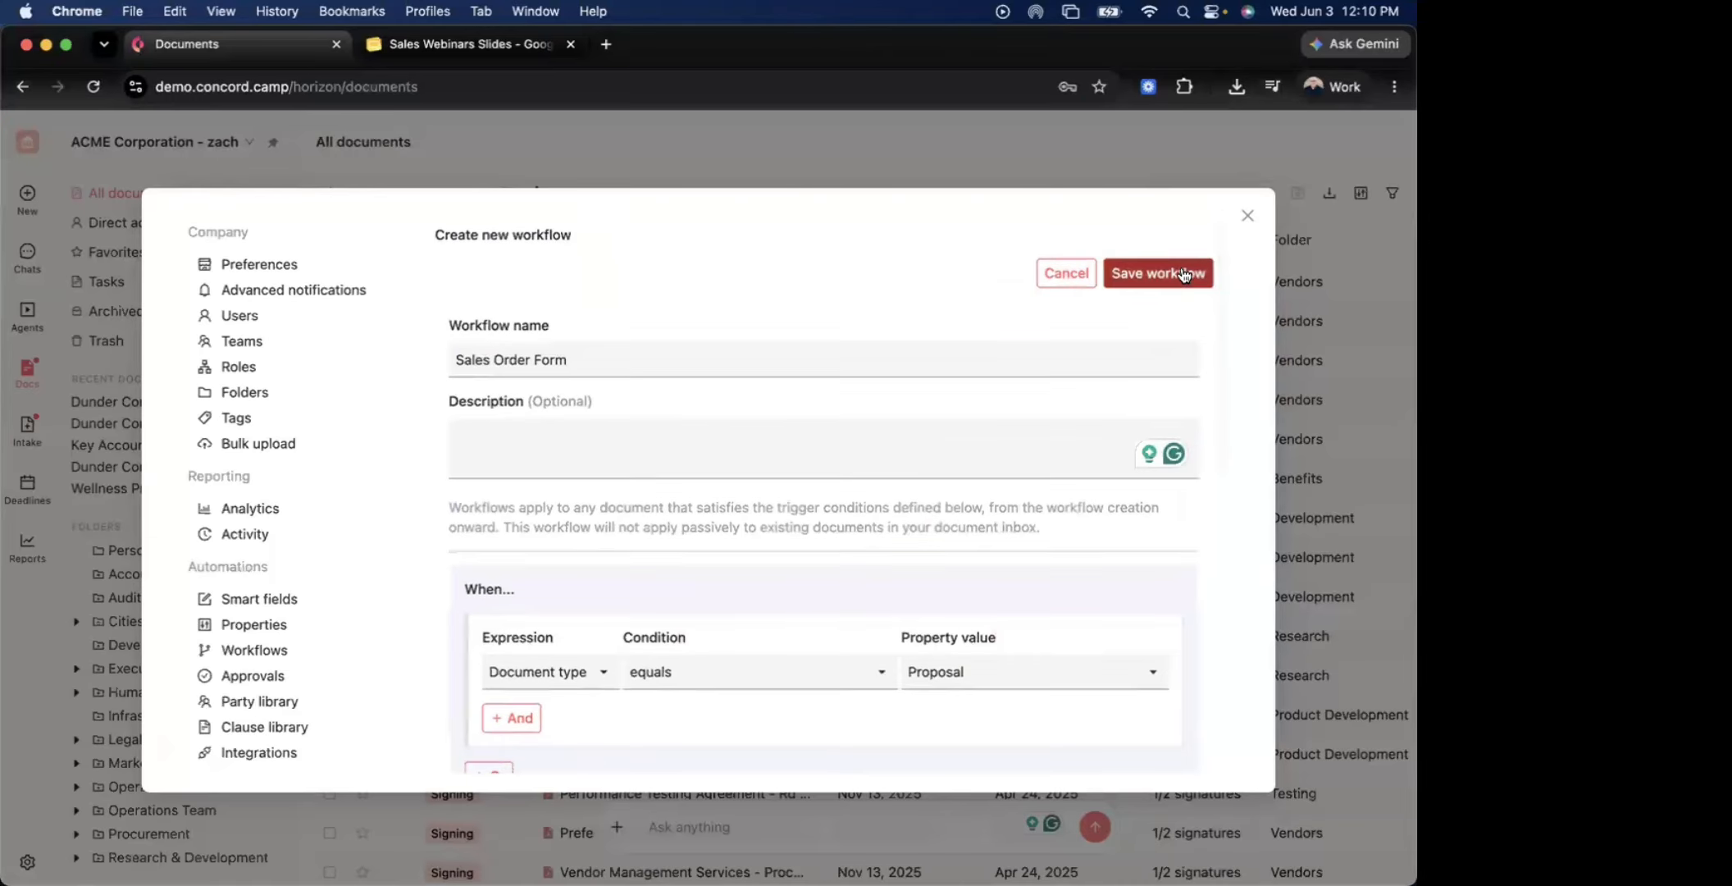
left_click(1183, 274)
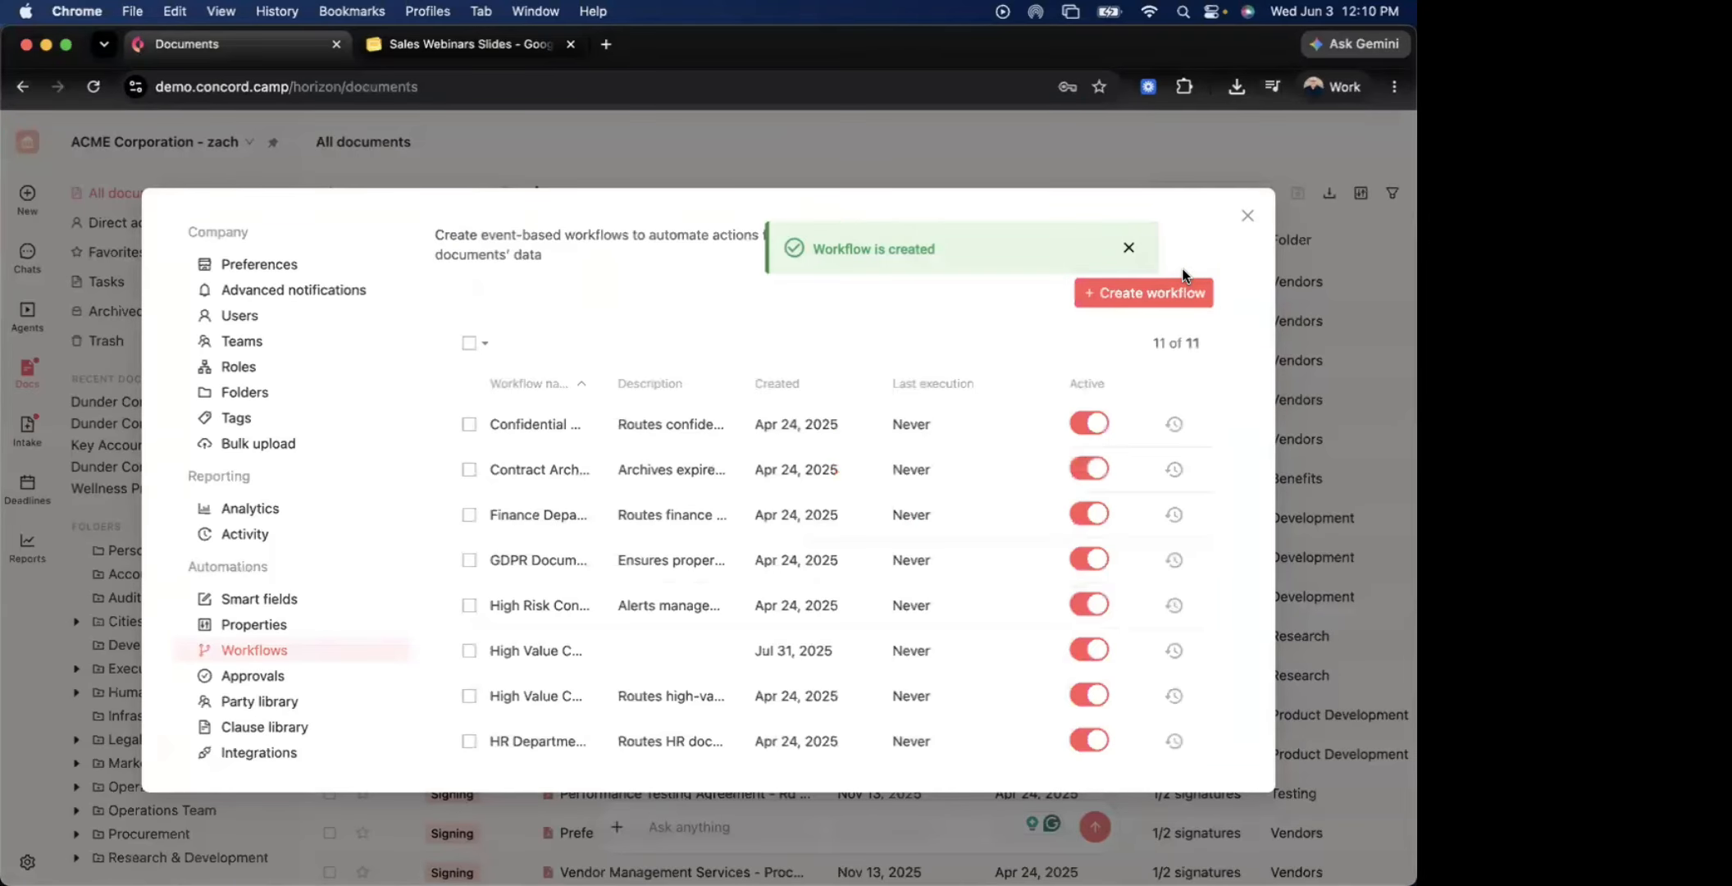
Check the workflow list for the Sales Order Form entry, close the settings and open the Personal folder
scroll(886, 560, "down", 3)
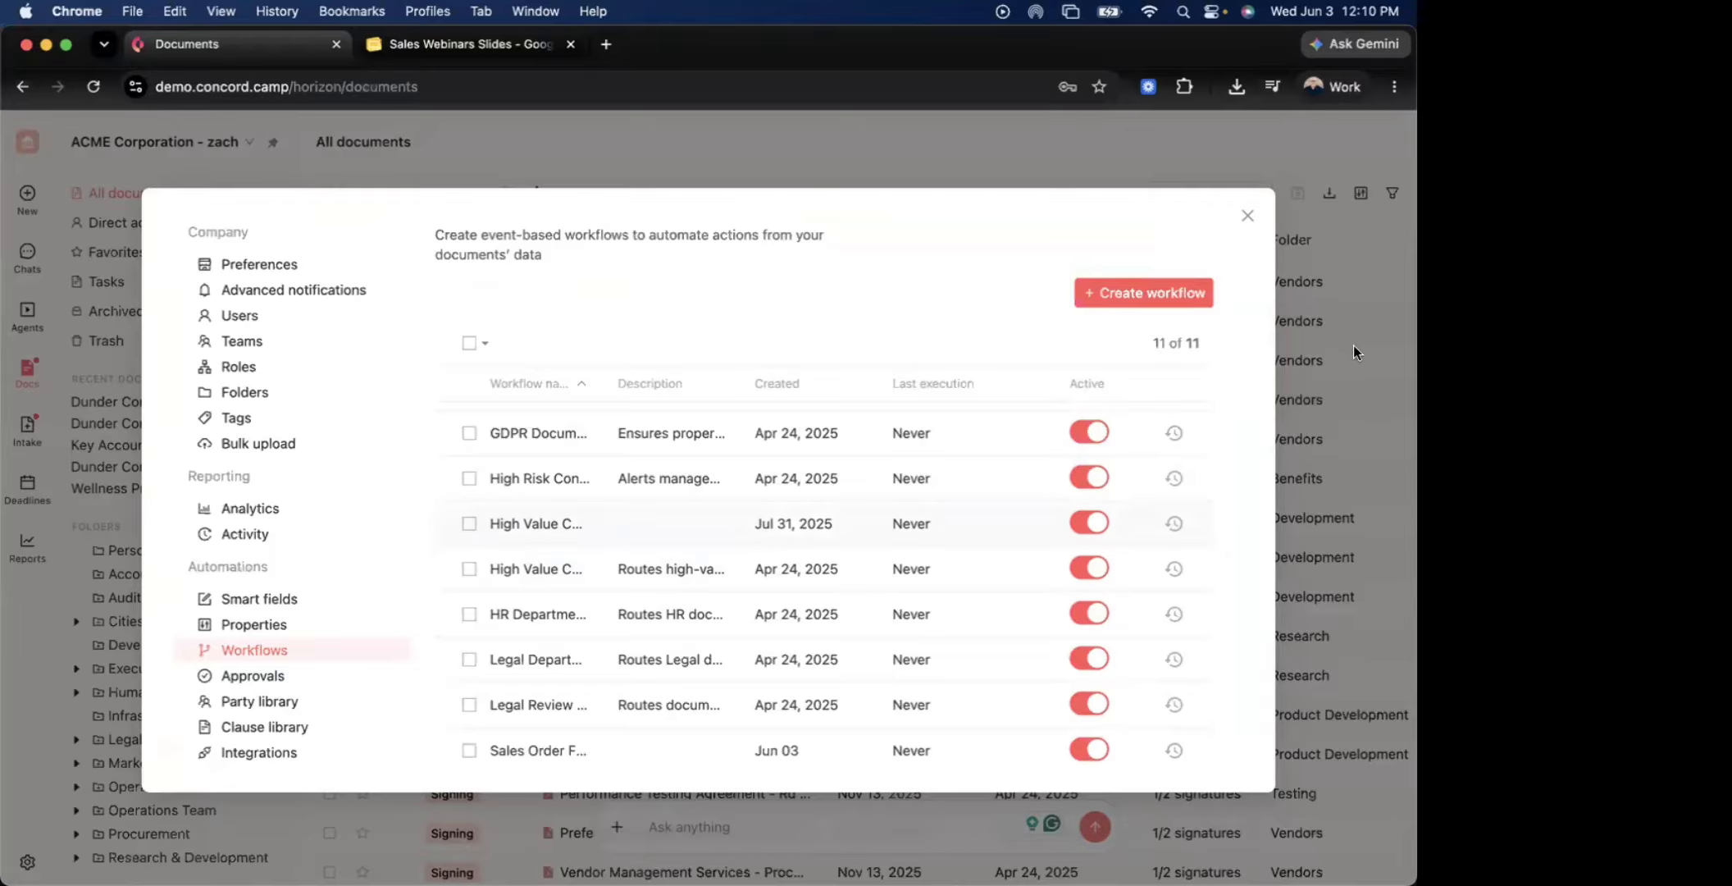
left_click(850, 169)
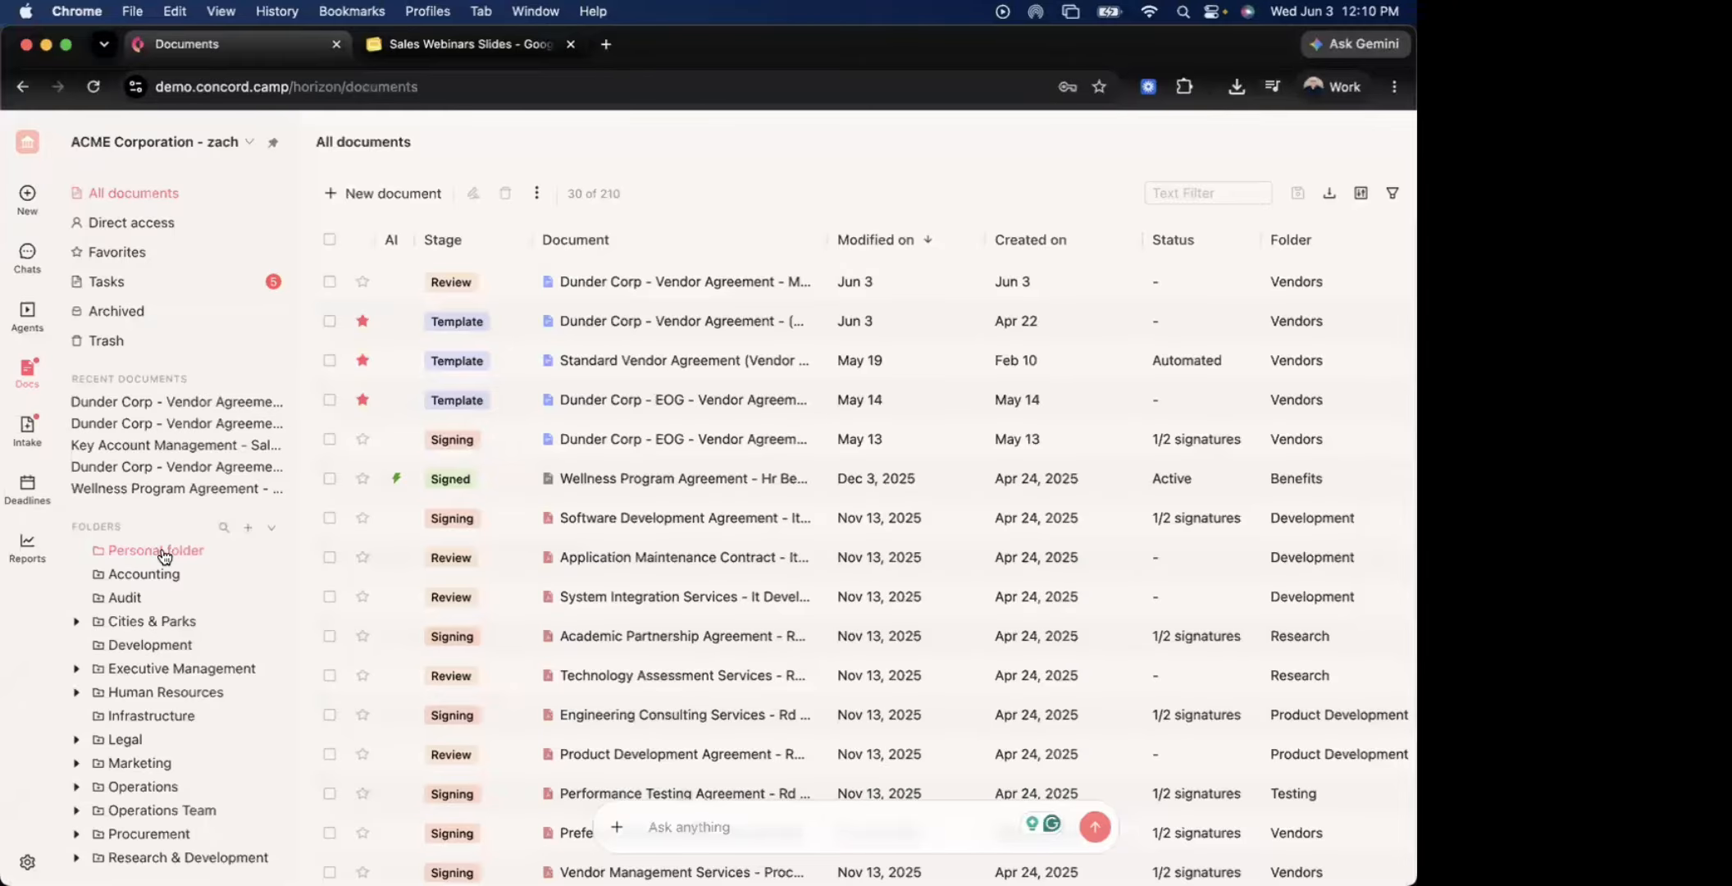
left_click(161, 552)
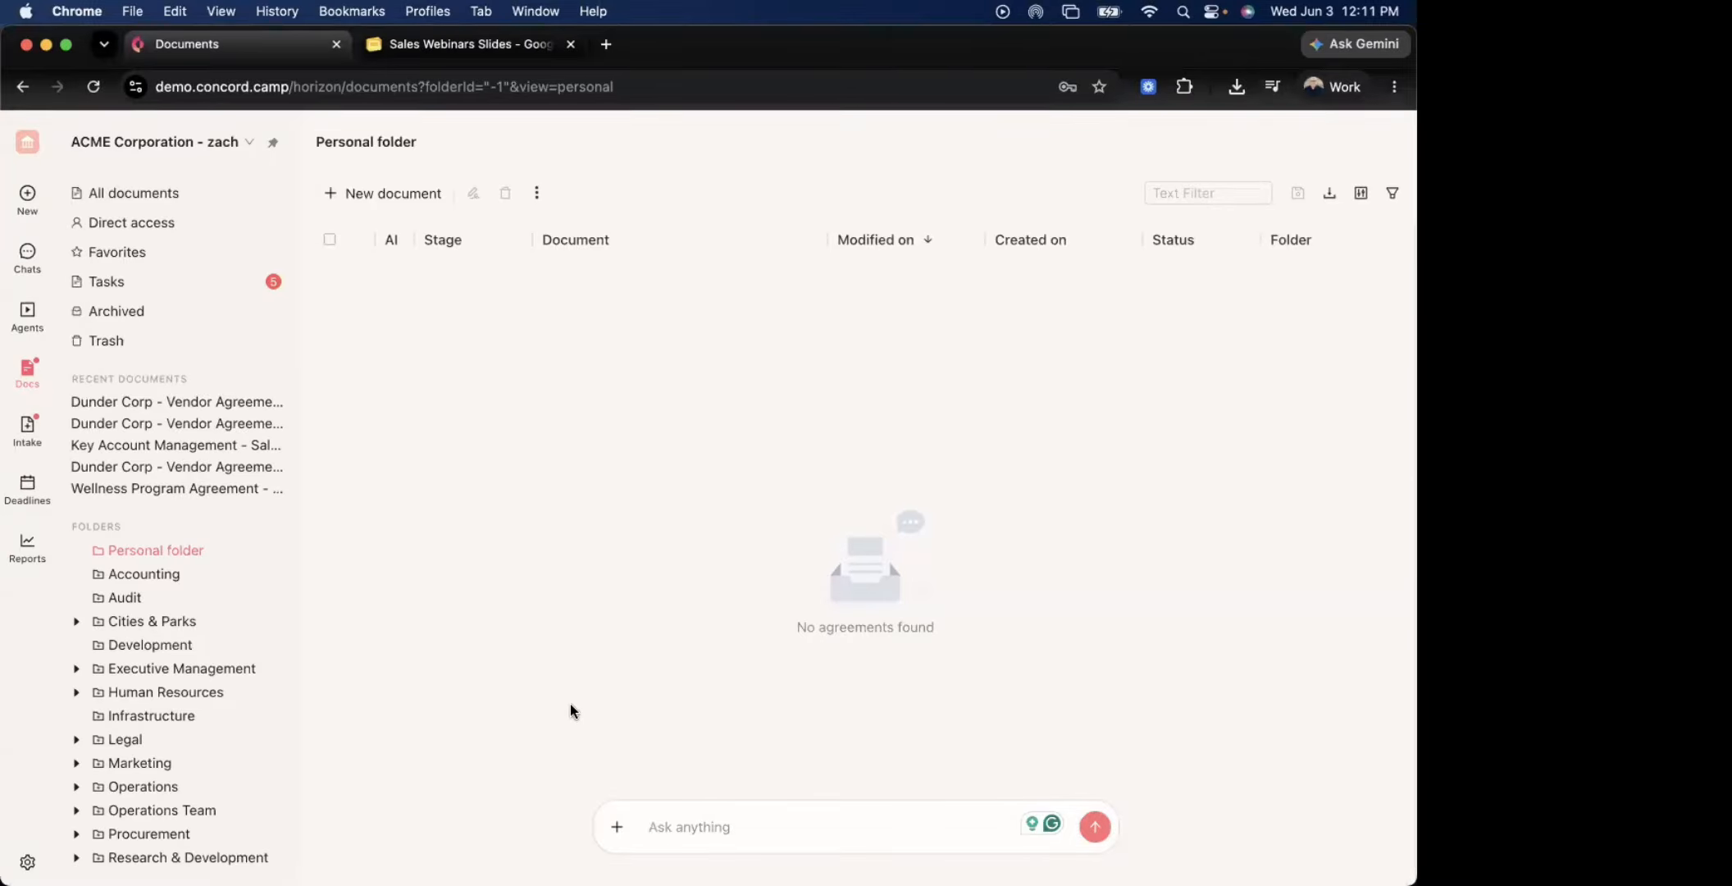
Reopen the workflow settings and start a new workflow named Legal Review
mouse_move(29, 492)
left_click(27, 861)
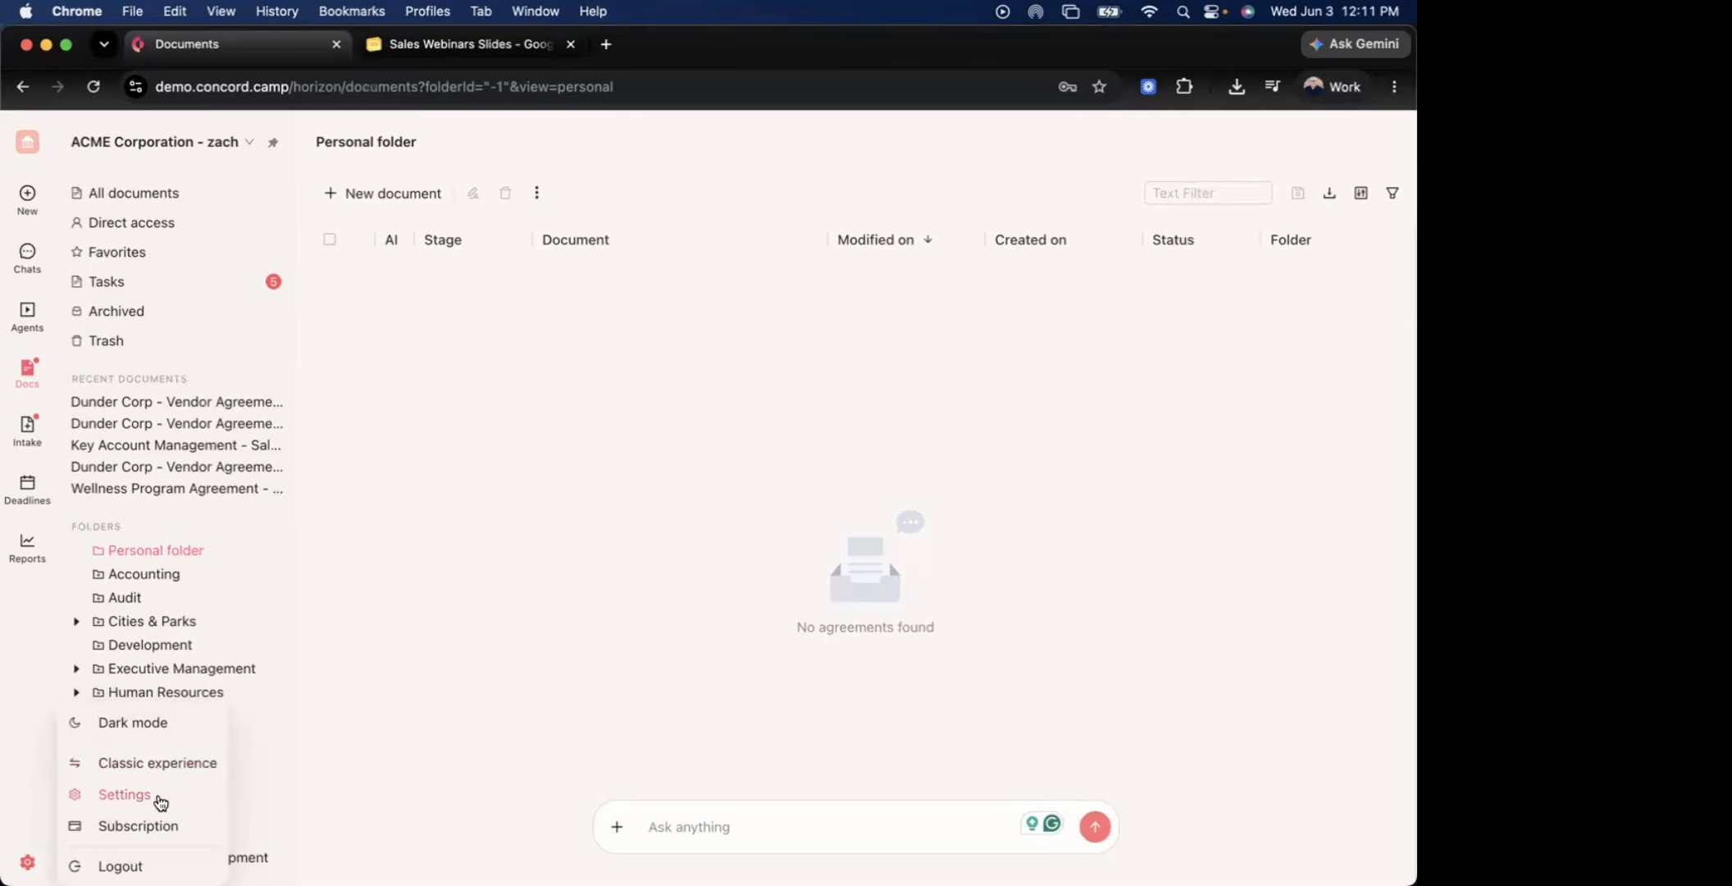
left_click(162, 794)
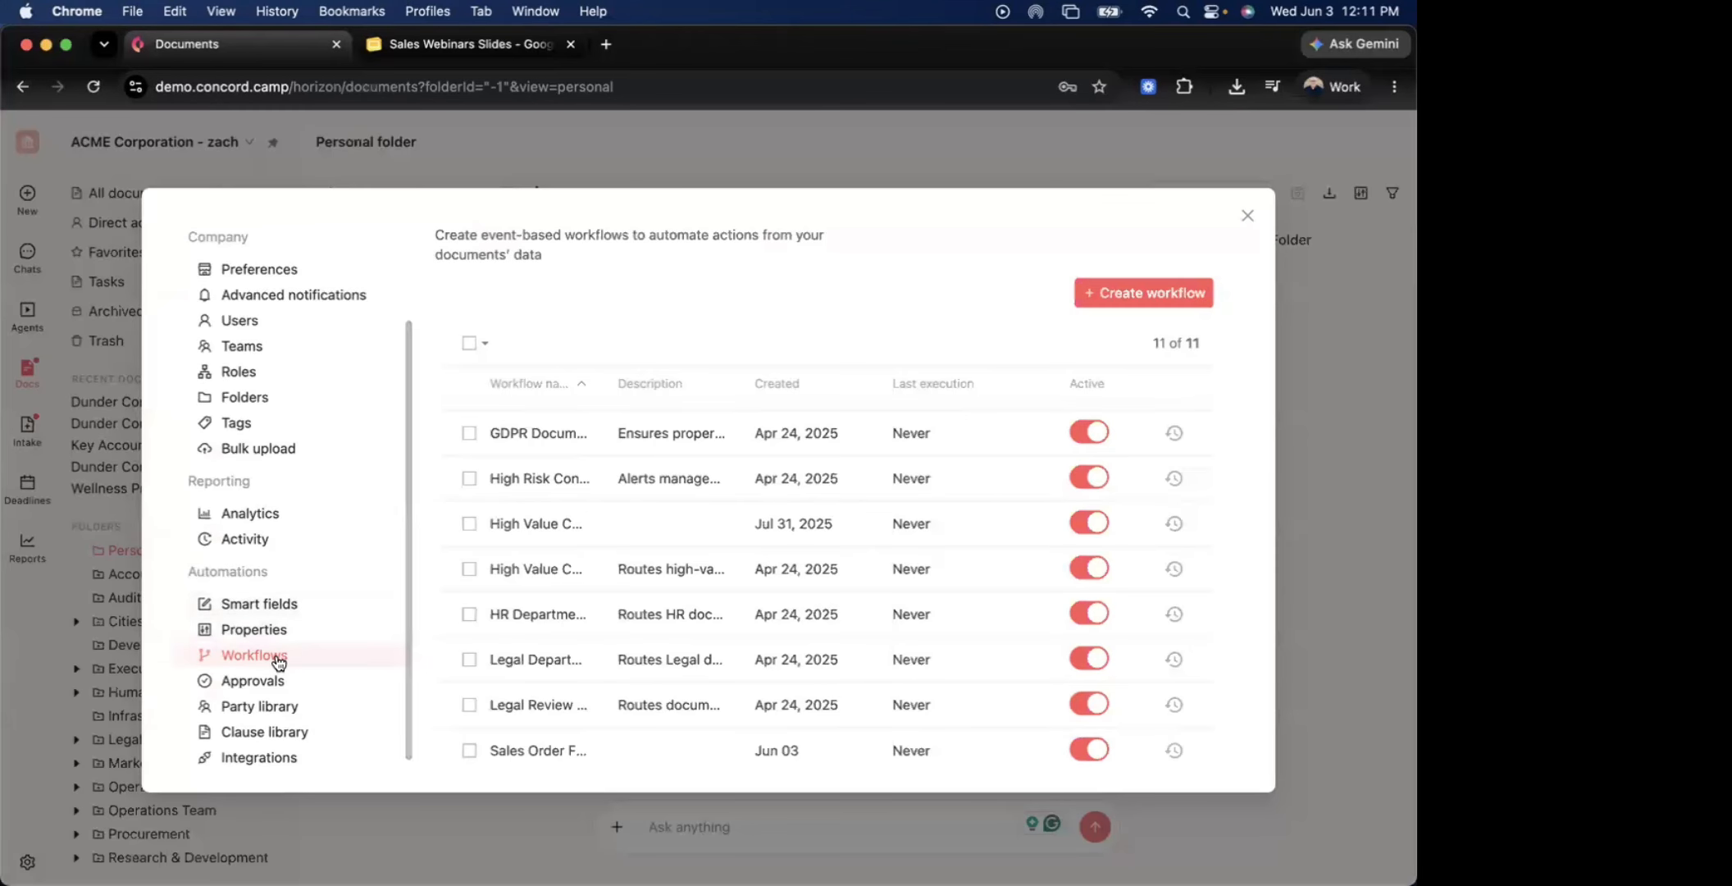
left_click(1152, 294)
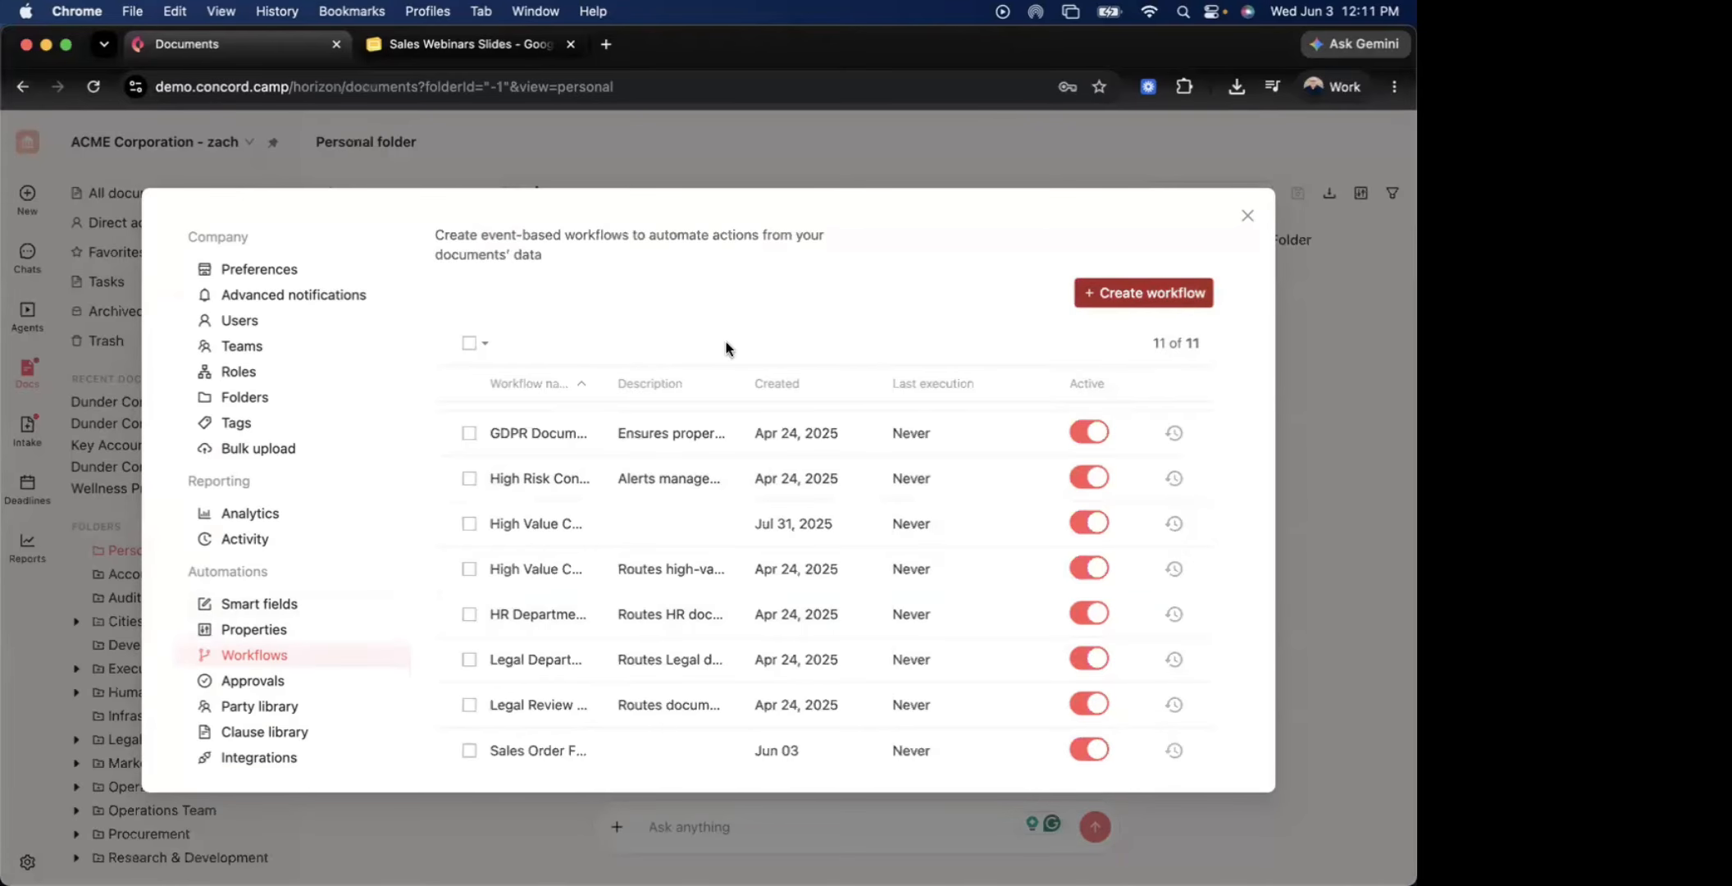
left_click(520, 365)
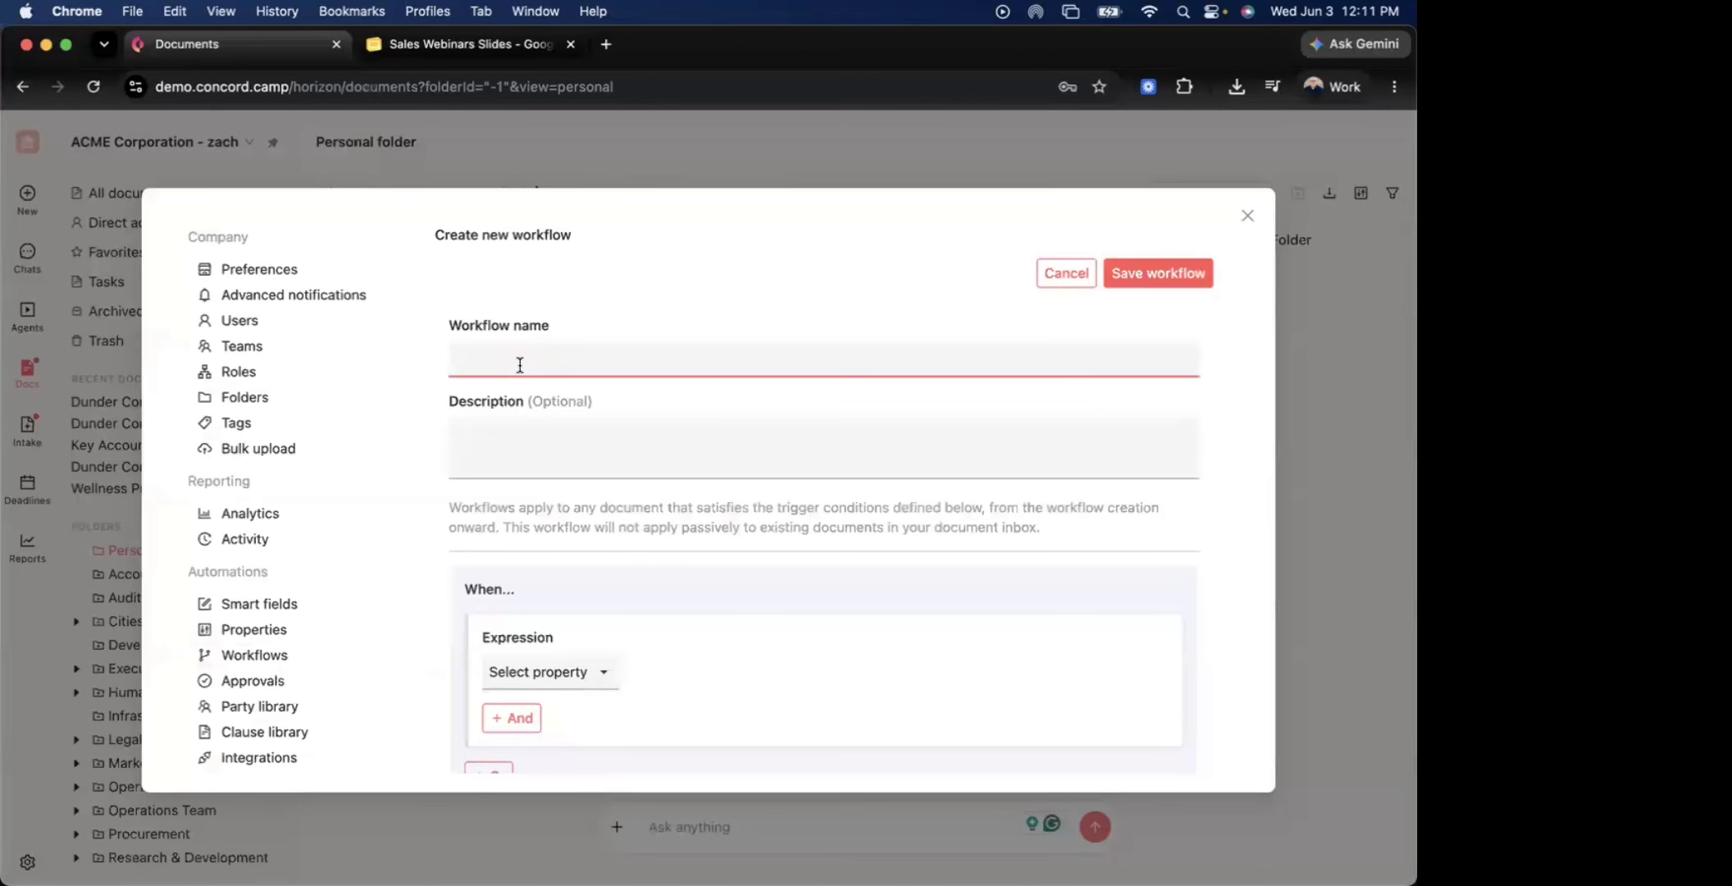
type("Legal Review")
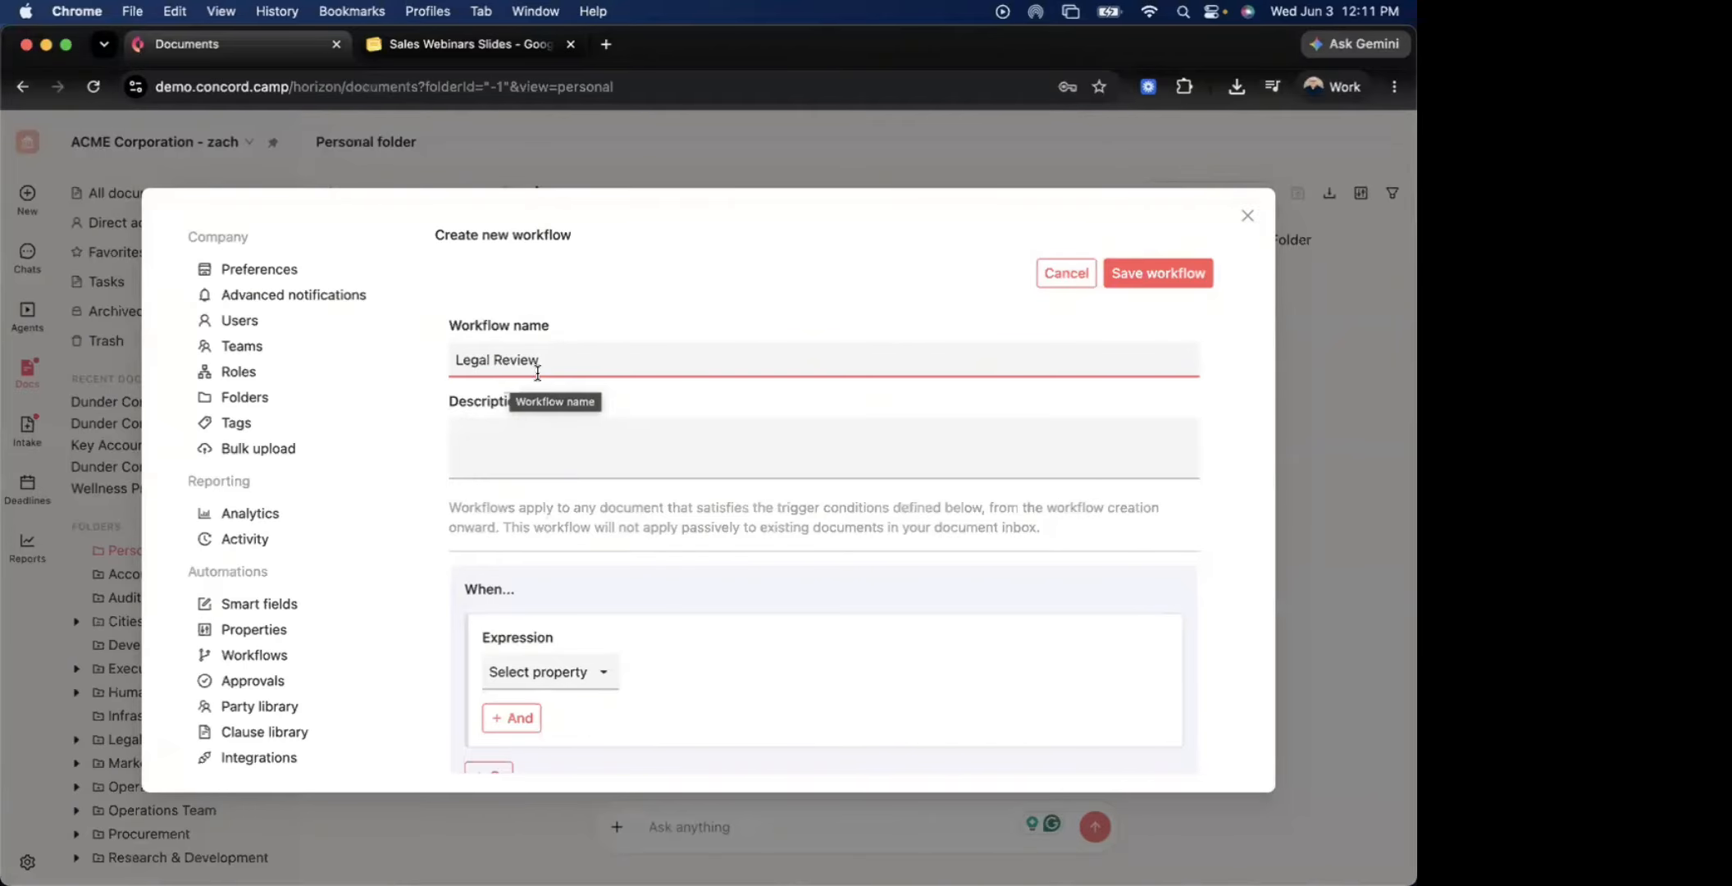
Set the first trigger condition of the Legal Review workflow to Agreement category equals Non-Disclosure (NDAs)
scroll(561, 459, "down", 5)
scroll(565, 439, "up", 5)
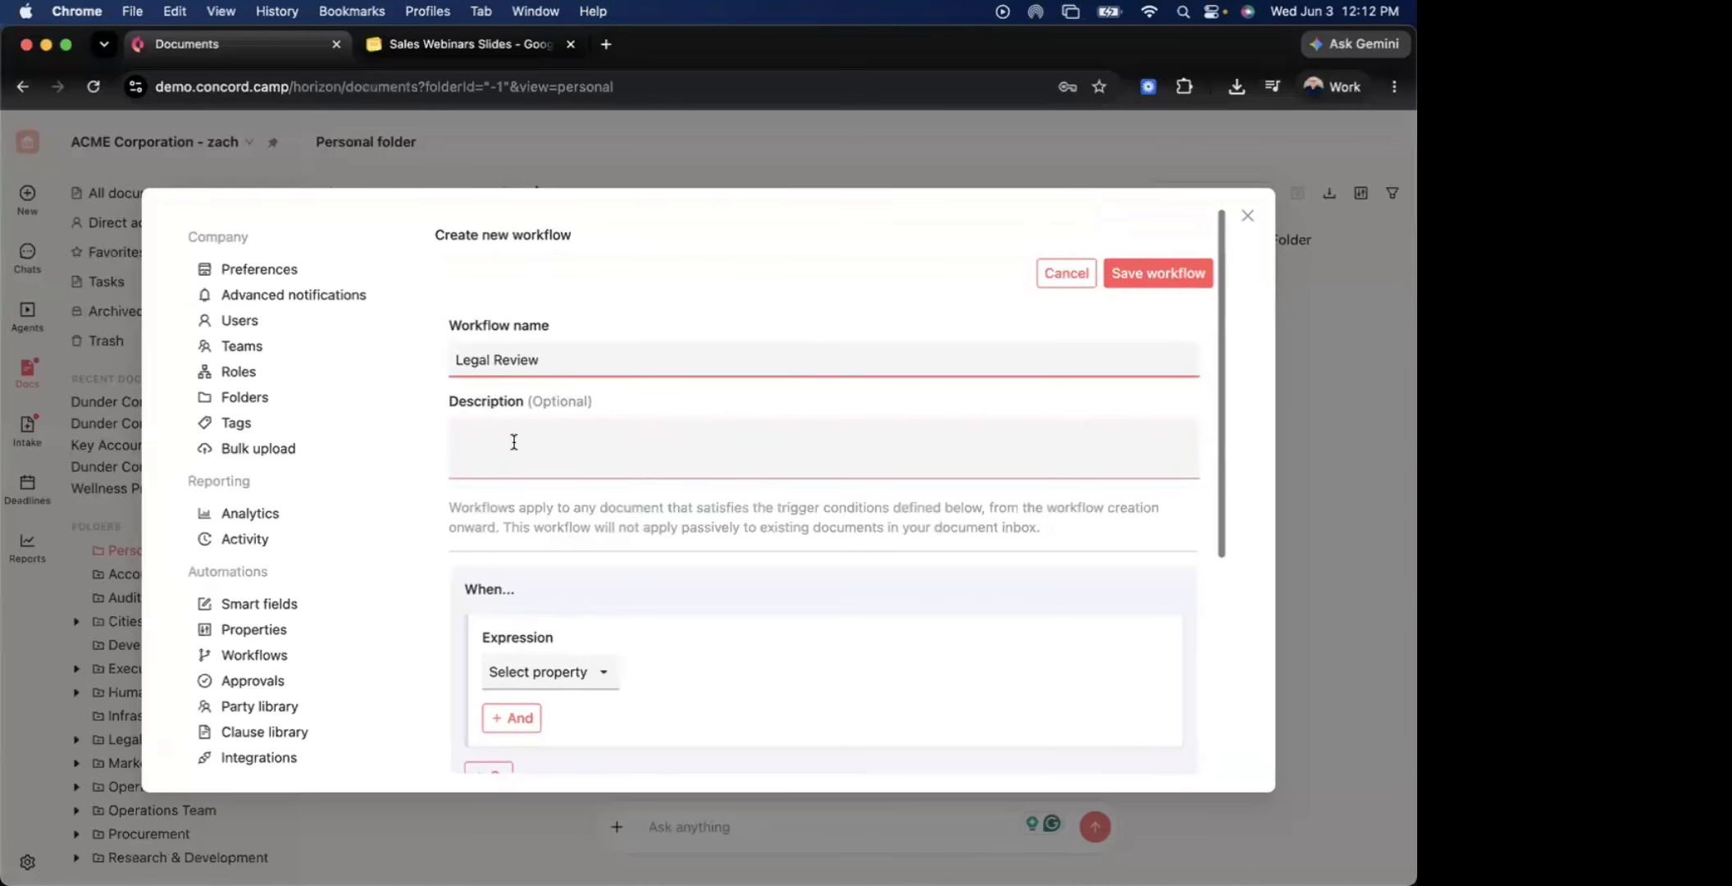
scroll(606, 447, "down", 3)
left_click(538, 402)
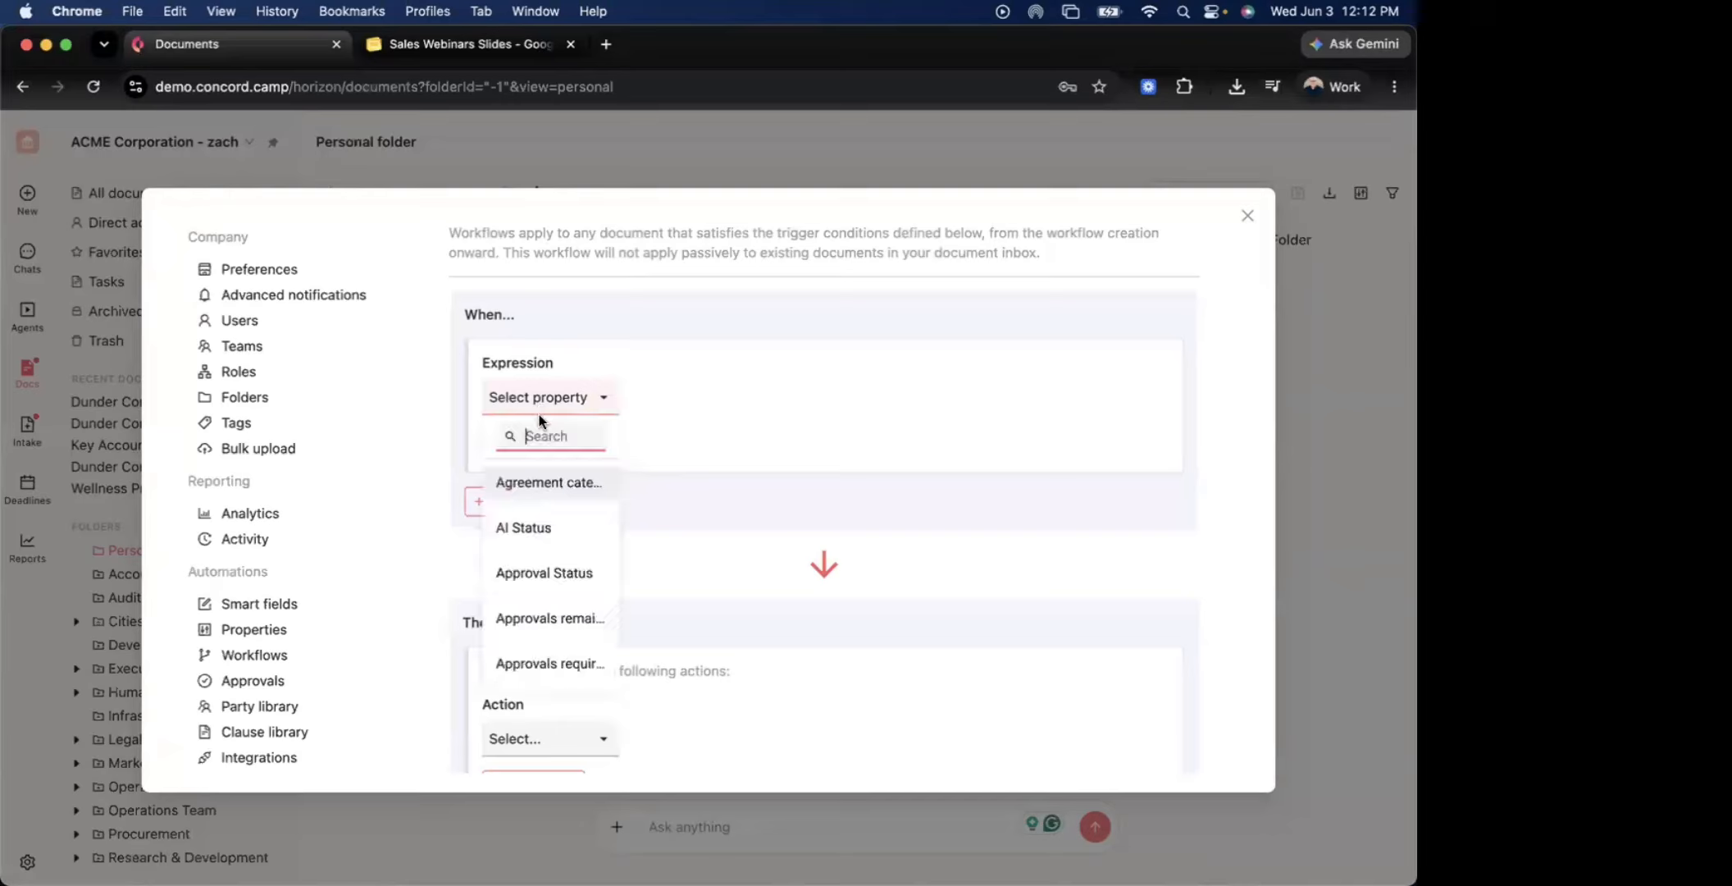
left_click(551, 482)
left_click(693, 404)
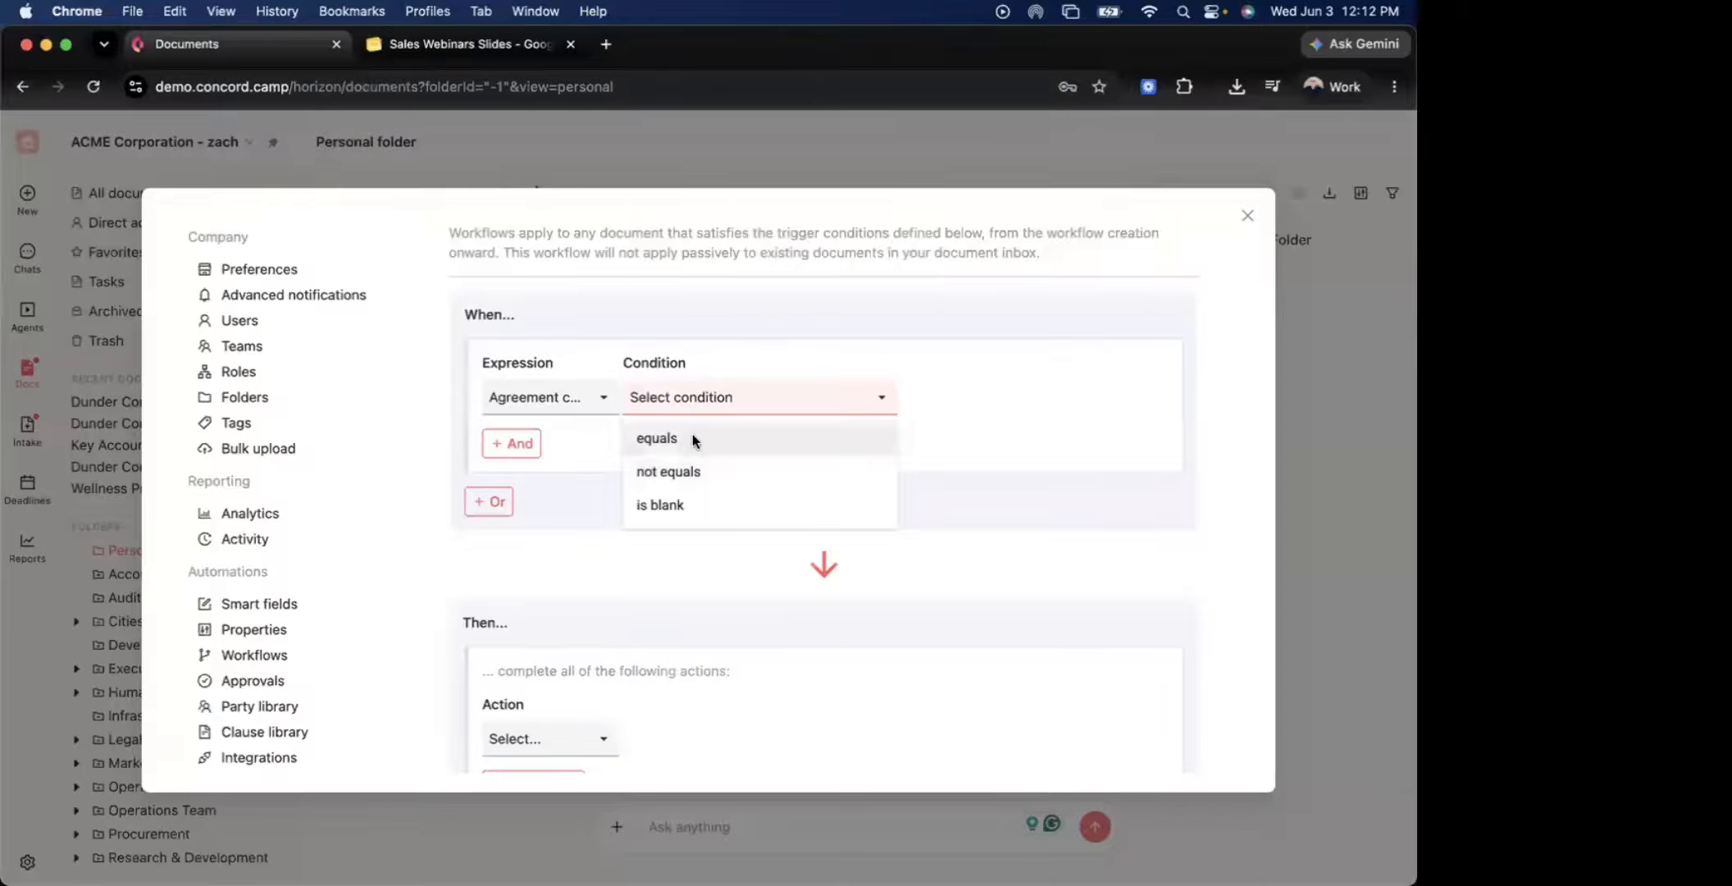
left_click(689, 440)
left_click(958, 402)
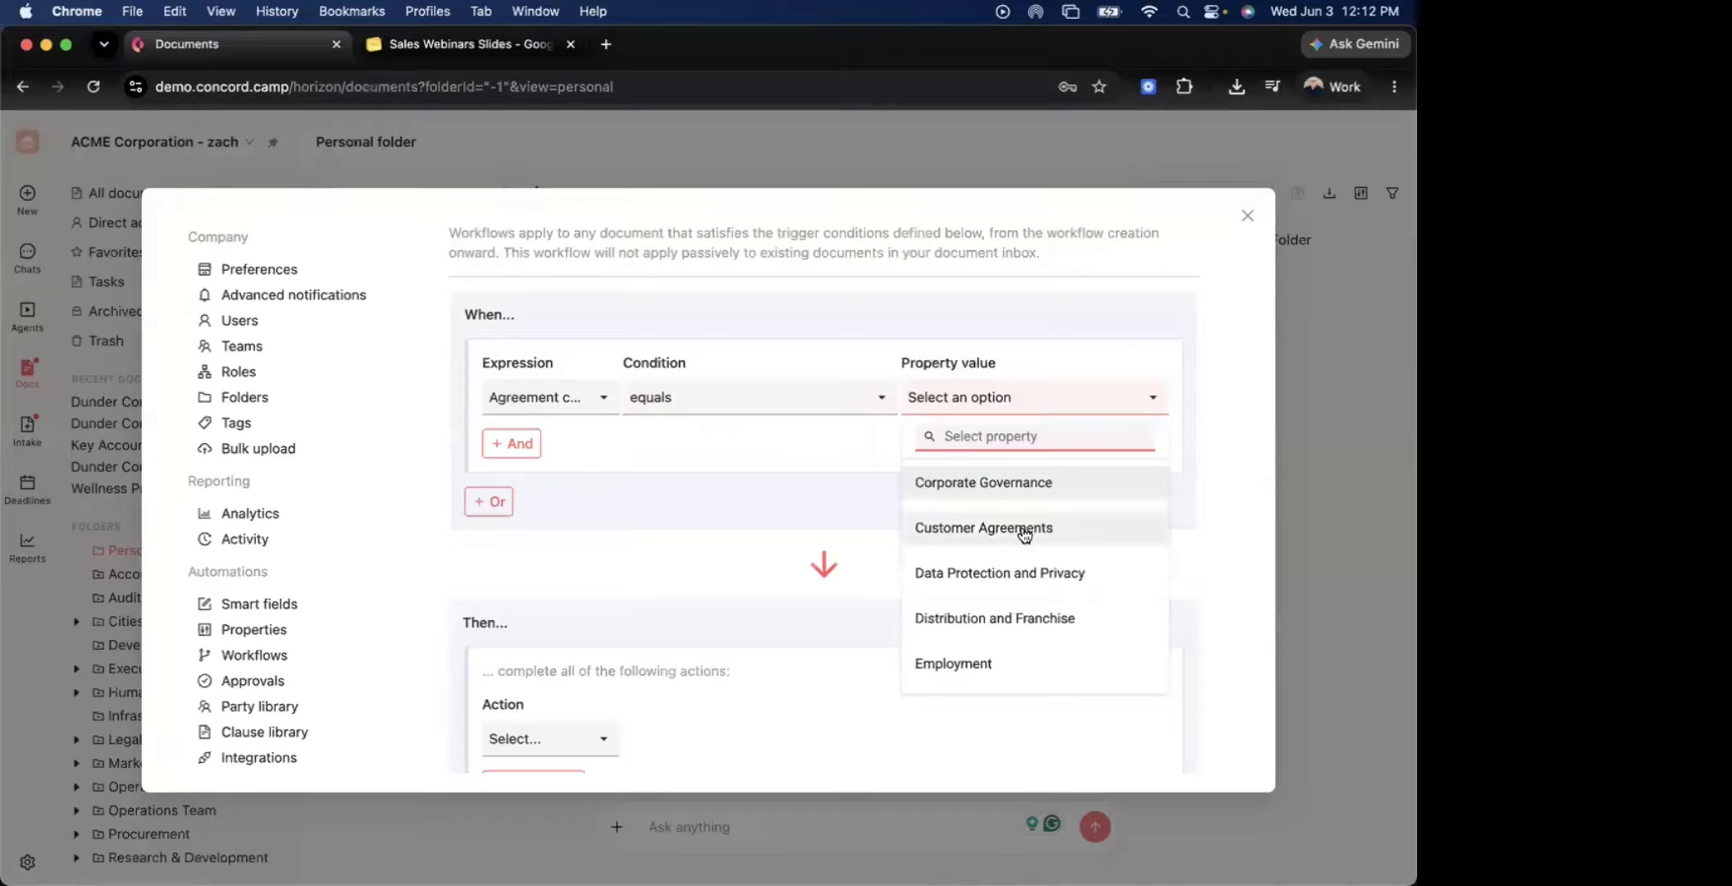
scroll(1016, 525, "down", 2)
scroll(1030, 531, "down", 5)
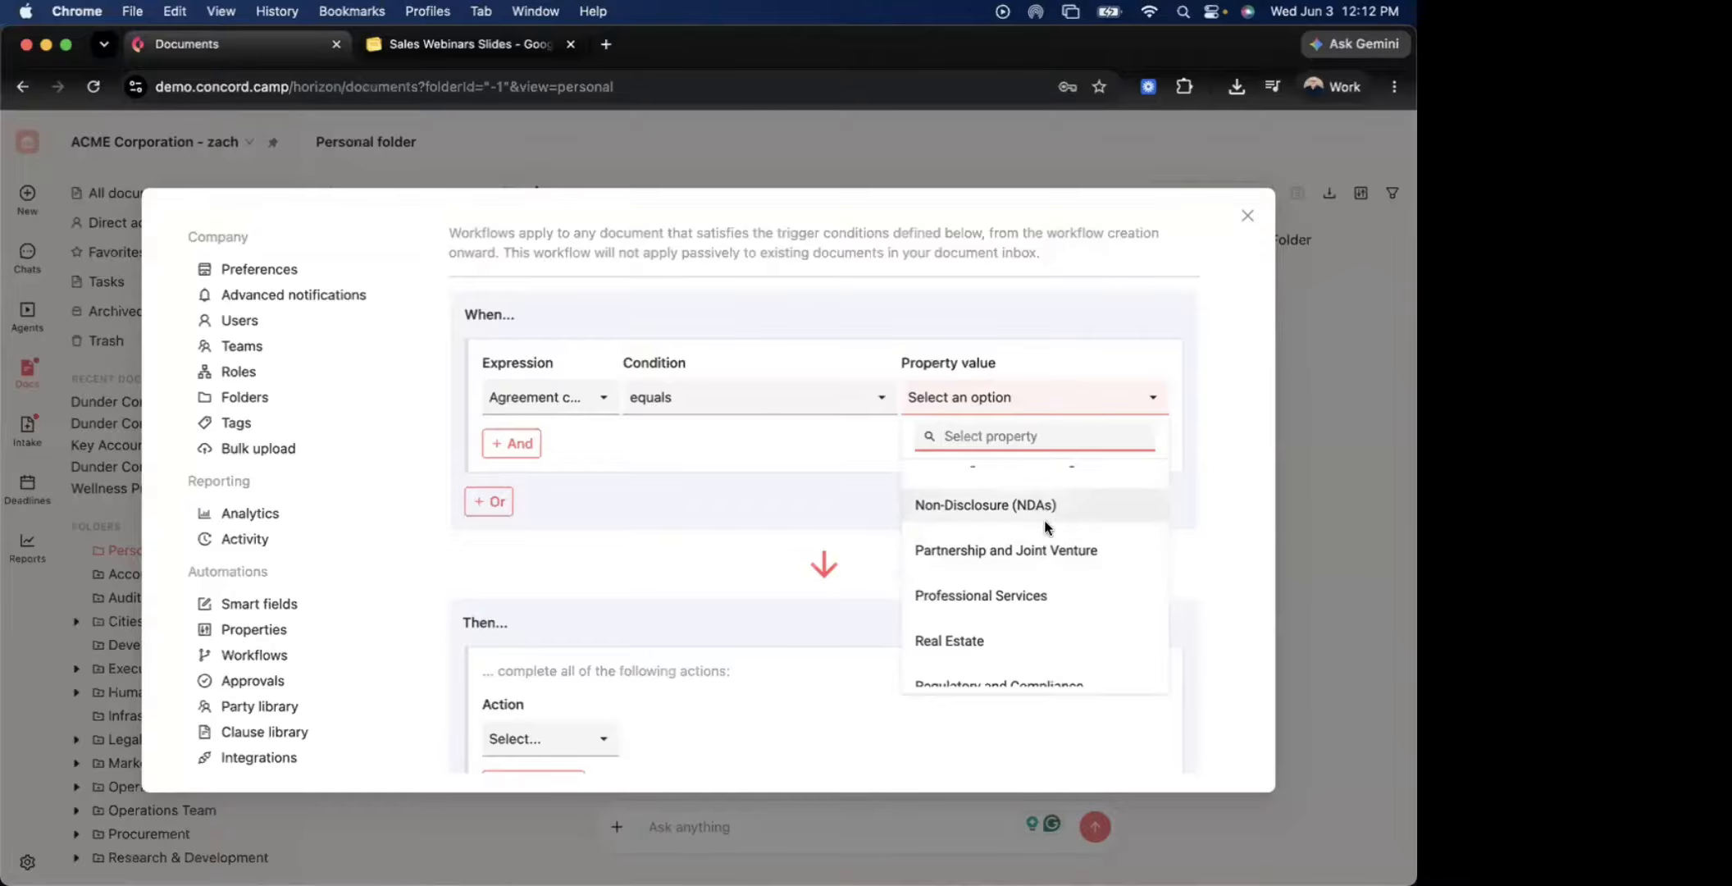
scroll(1040, 514, "up", 1)
left_click(1039, 541)
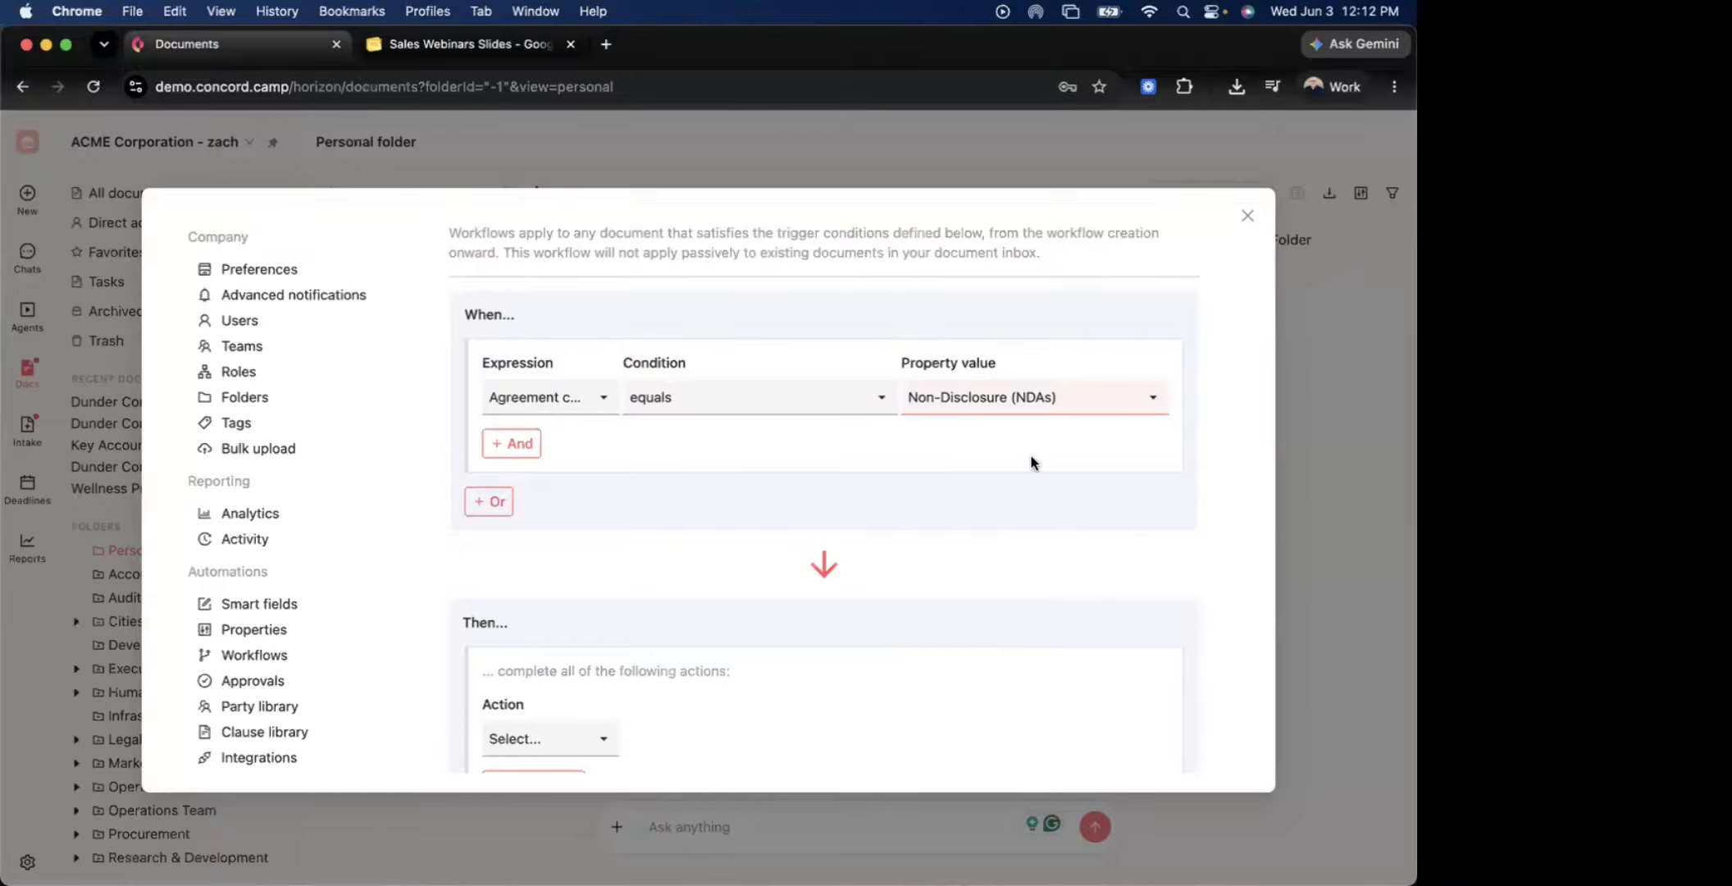
Add a second AND trigger condition requiring Agreement category to equal Partnership and Joint Venture
left_click(529, 444)
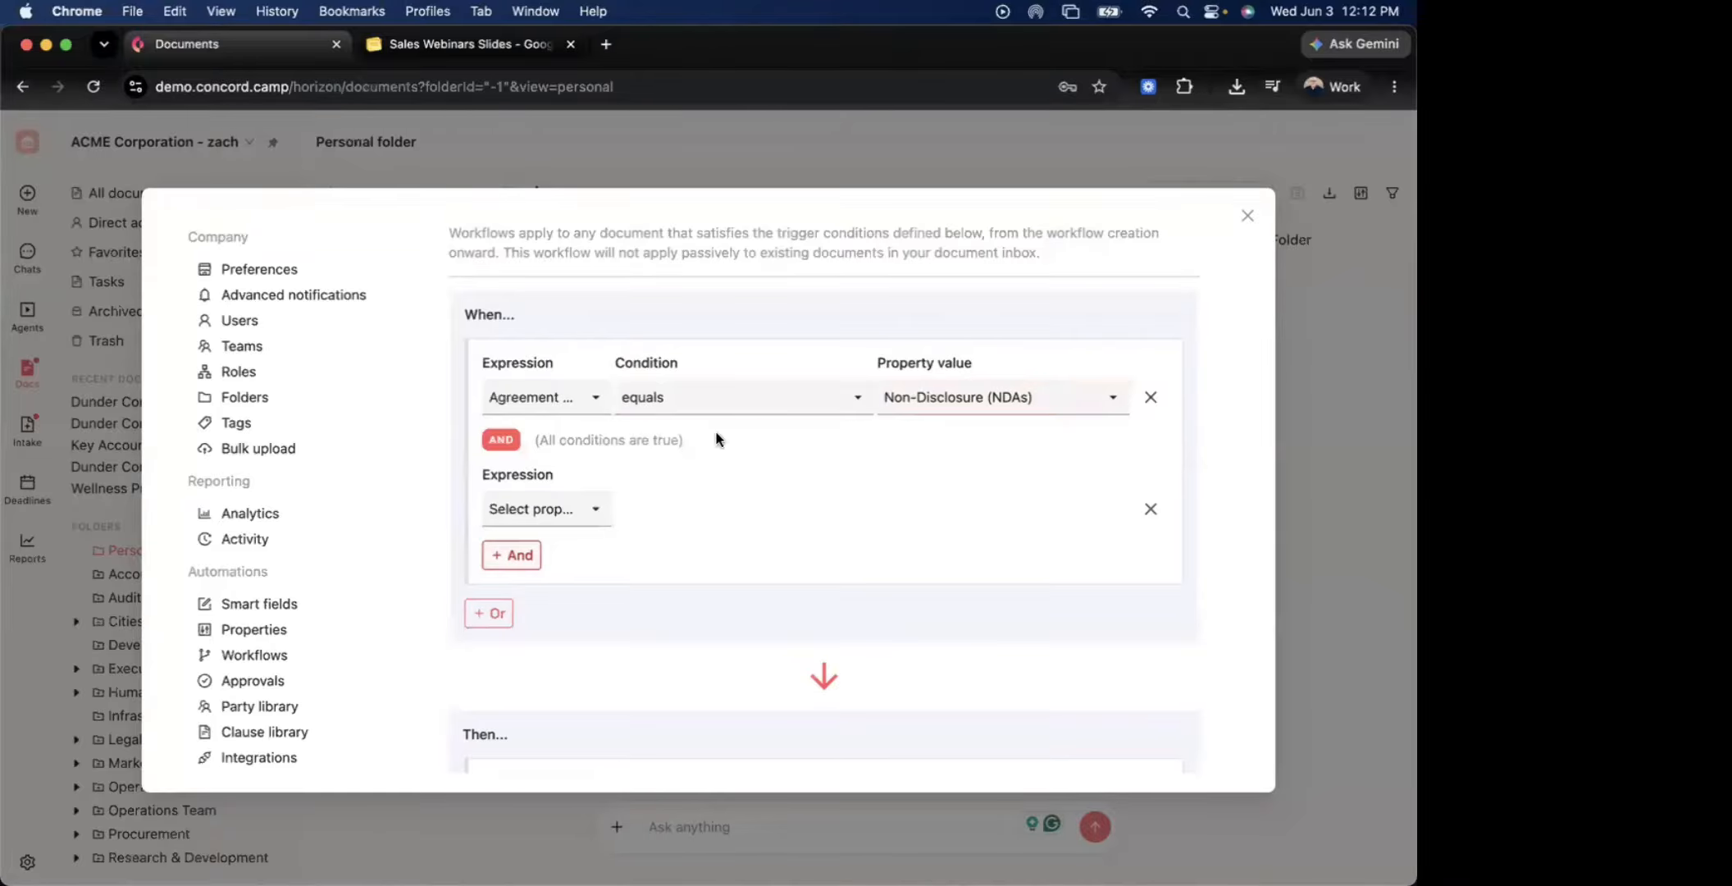
left_click(559, 493)
left_click(541, 282)
left_click(734, 509)
left_click(726, 543)
left_click(976, 509)
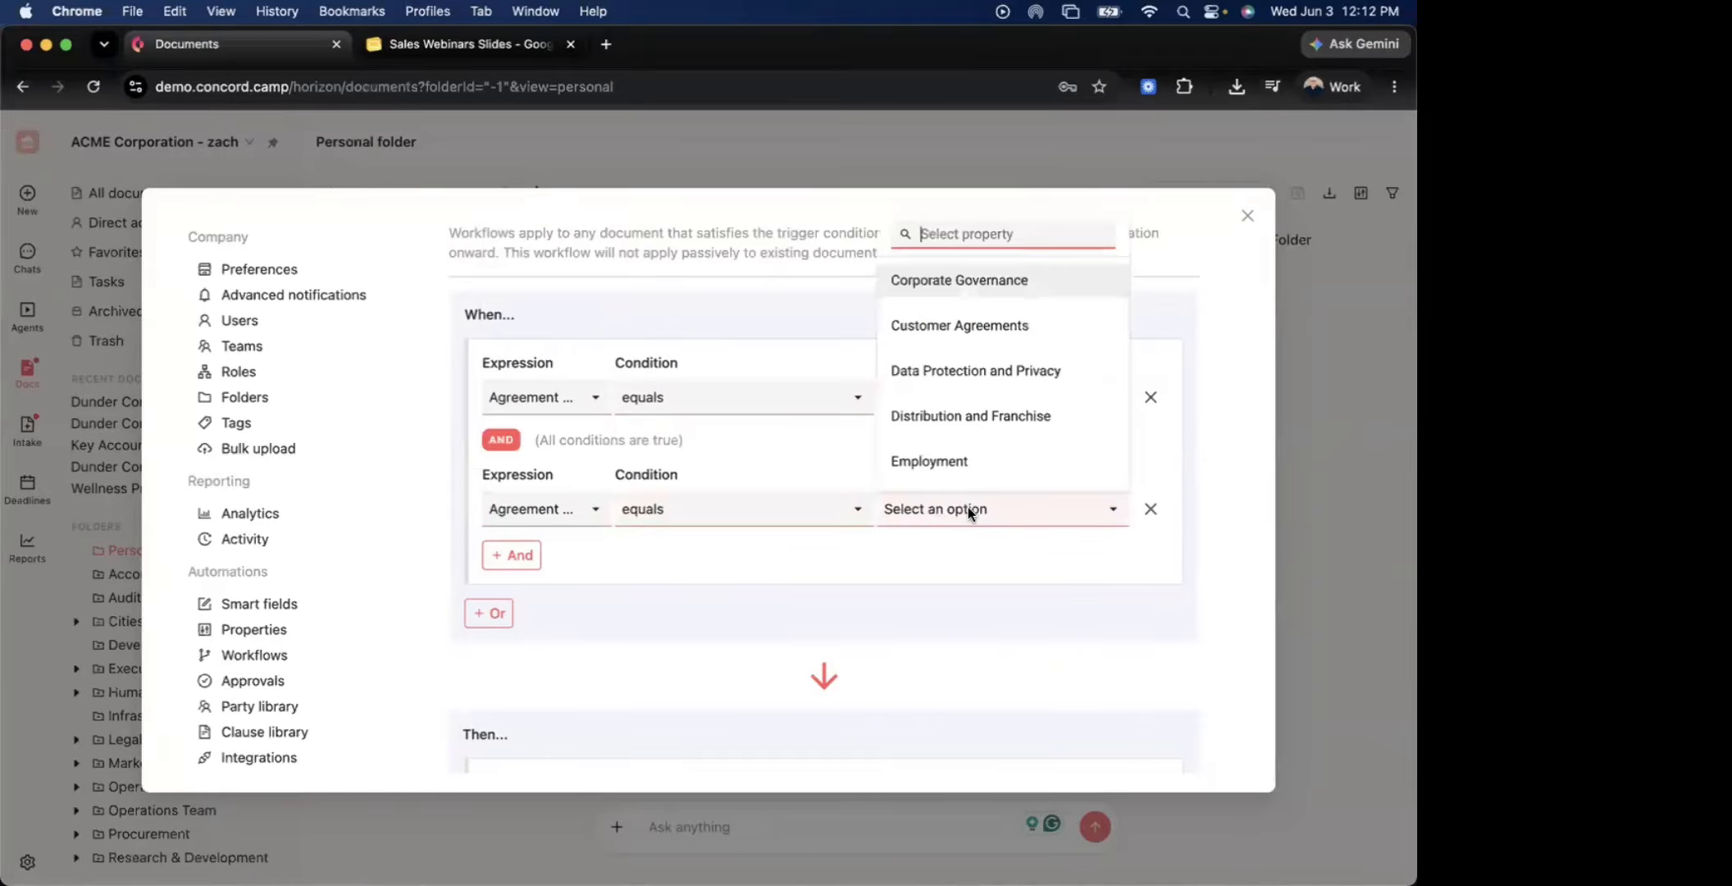
scroll(975, 433, "down", 5)
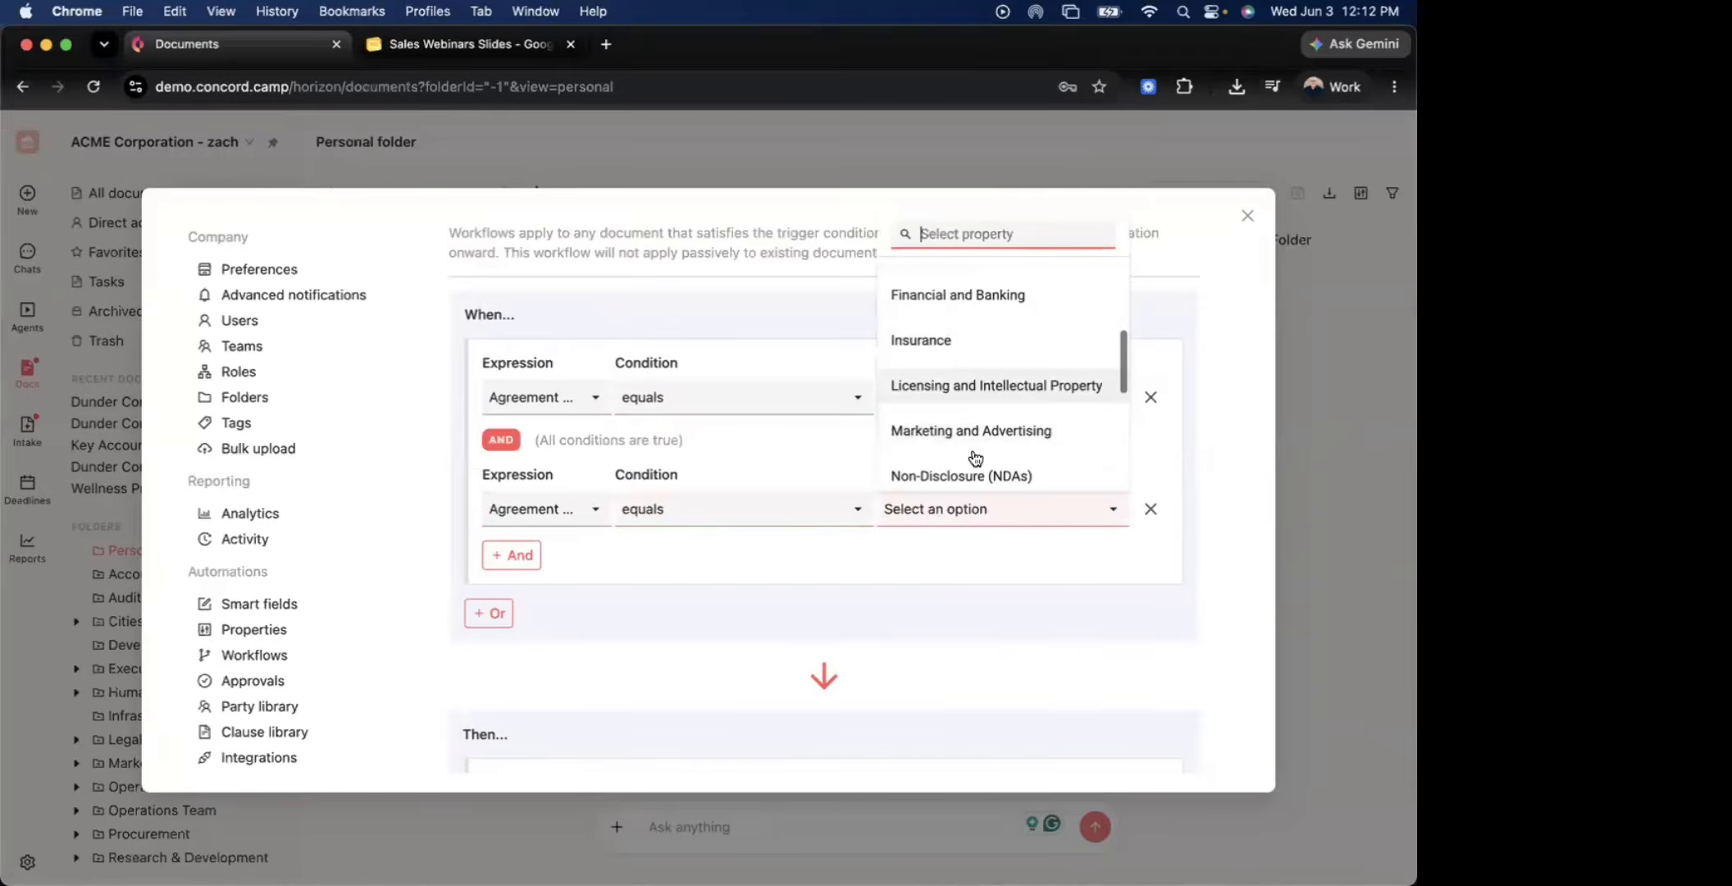
scroll(972, 456, "down", 5)
scroll(974, 448, "up", 1)
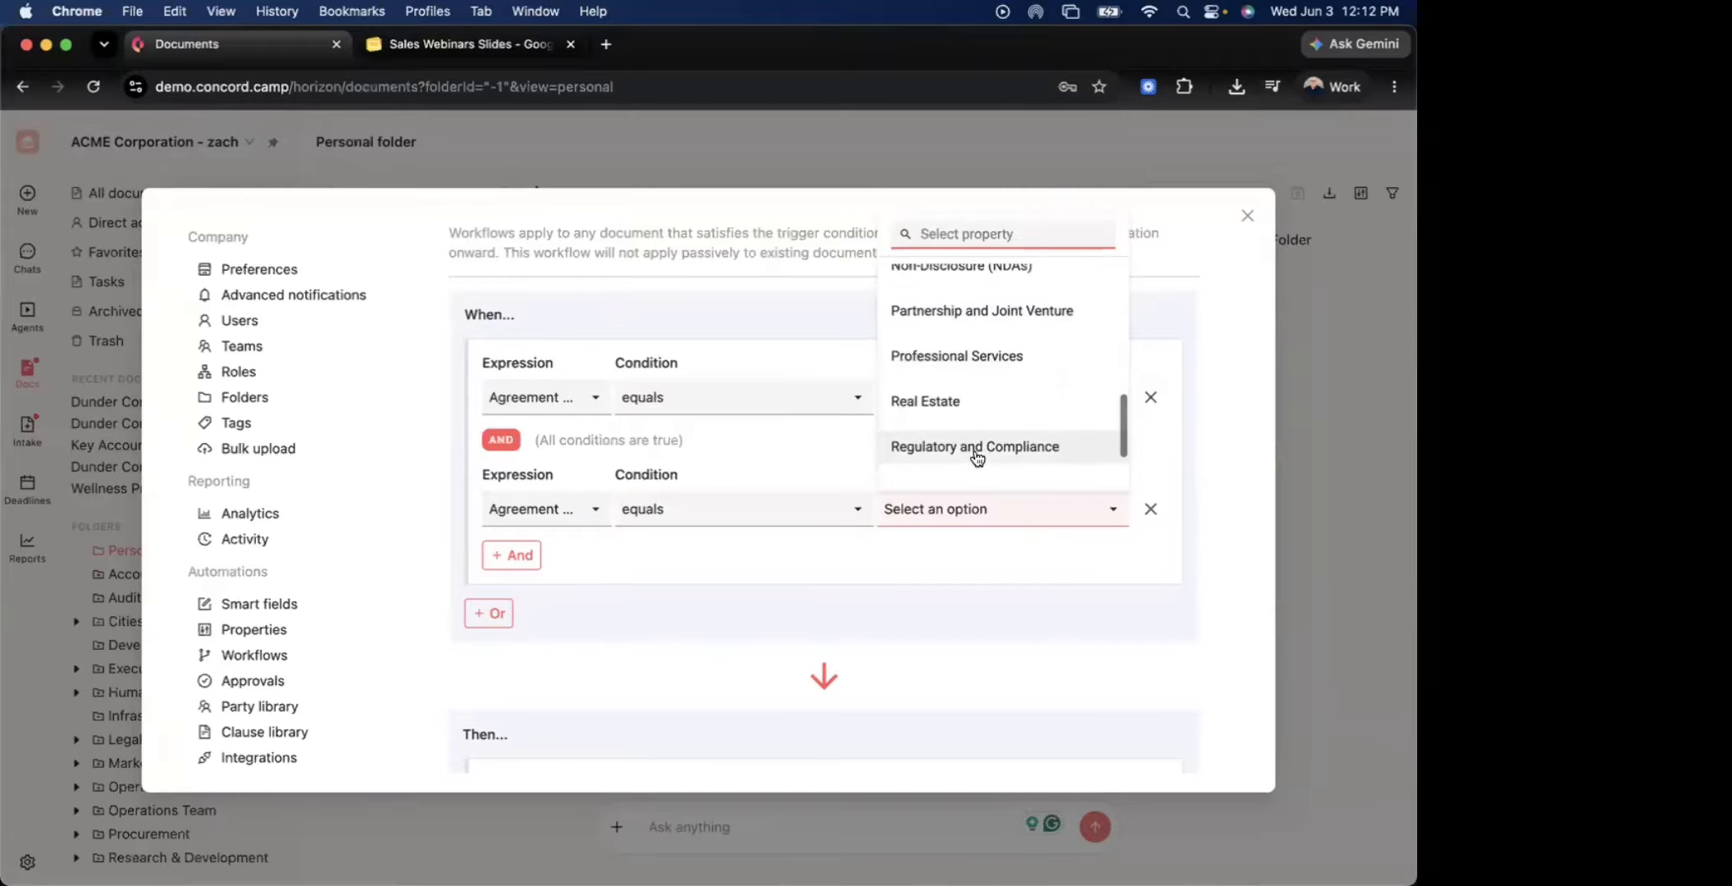
left_click(992, 326)
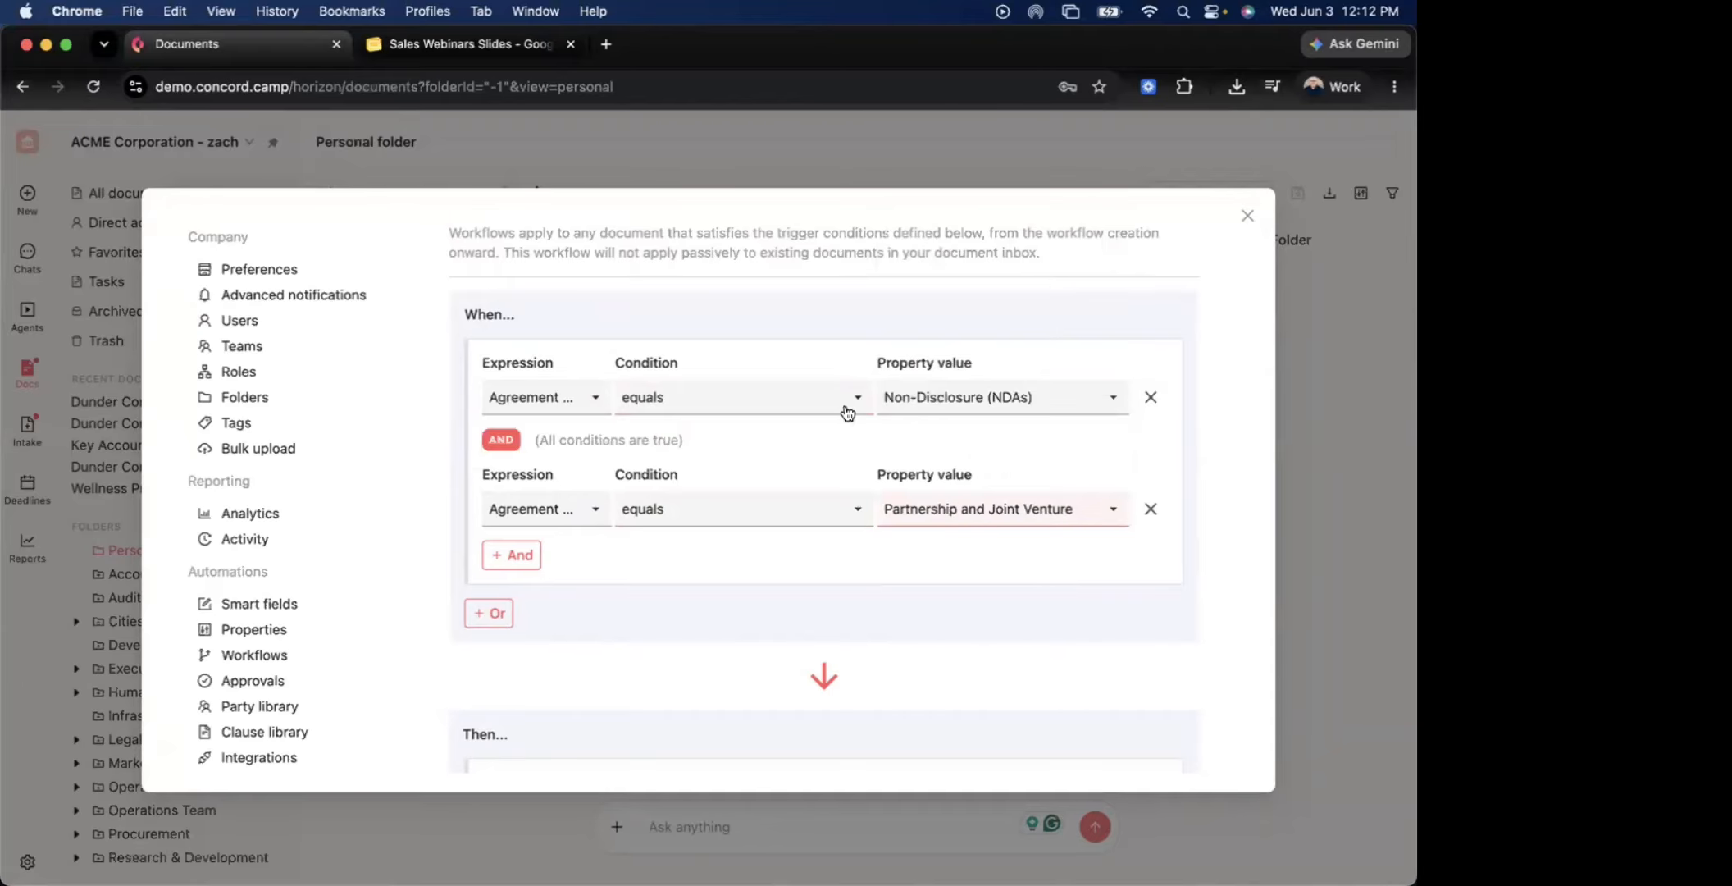
Add a third AND trigger condition requiring Agreement category to equal Supplier Agreements
left_click(512, 554)
left_click(543, 621)
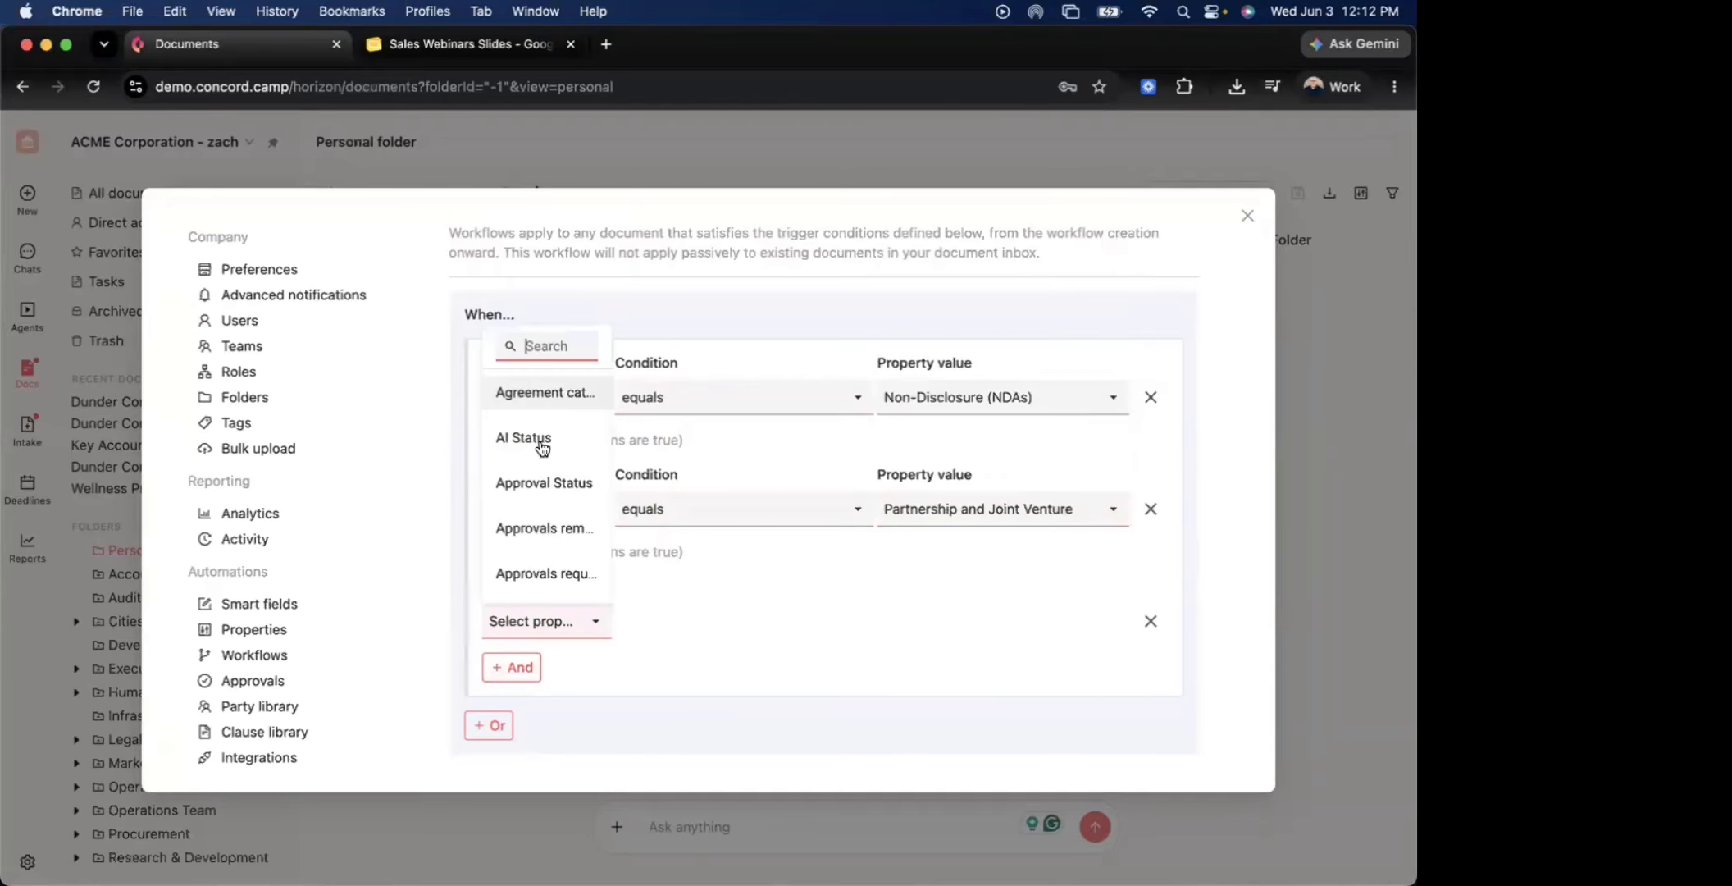
left_click(525, 393)
left_click(775, 622)
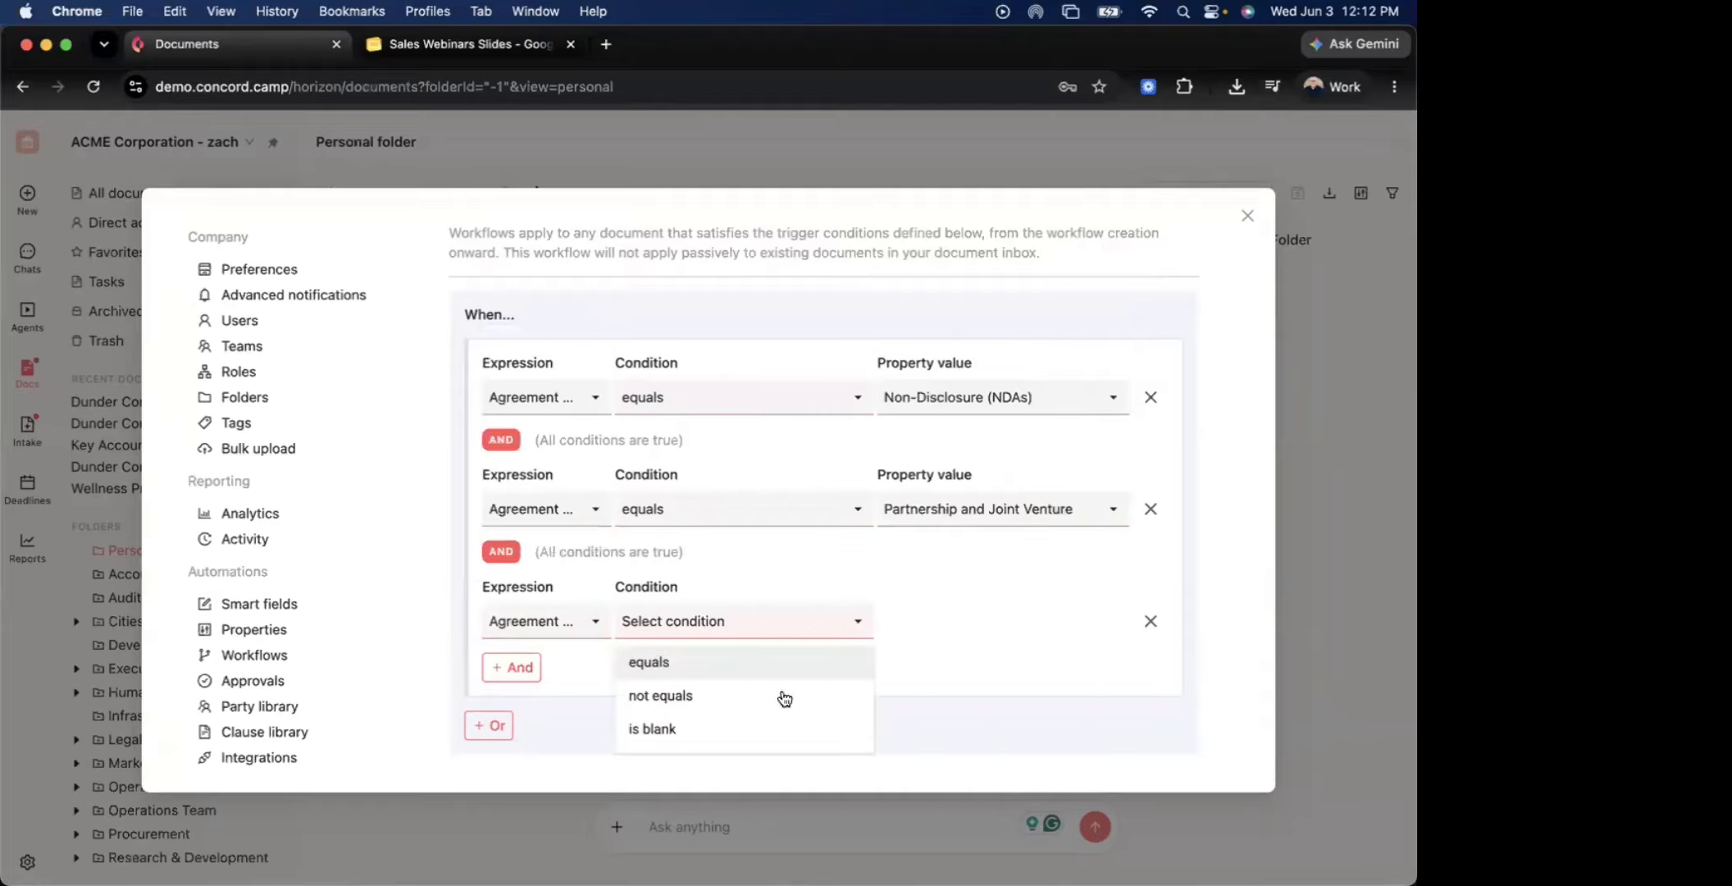
left_click(781, 661)
left_click(983, 620)
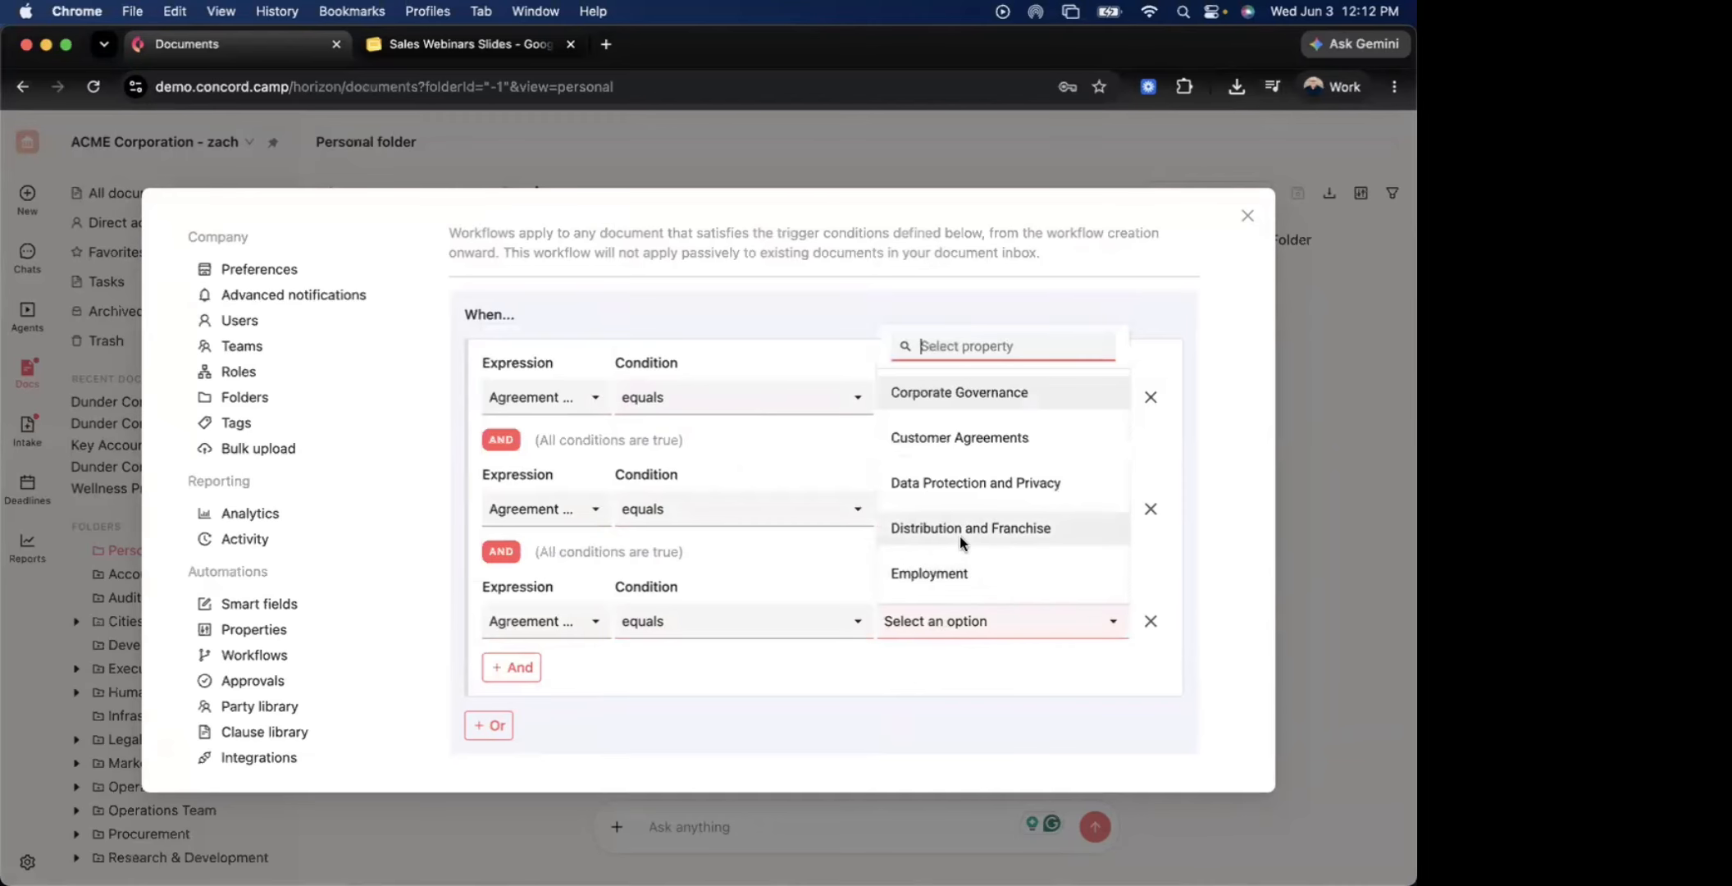
scroll(964, 546, "down", 10)
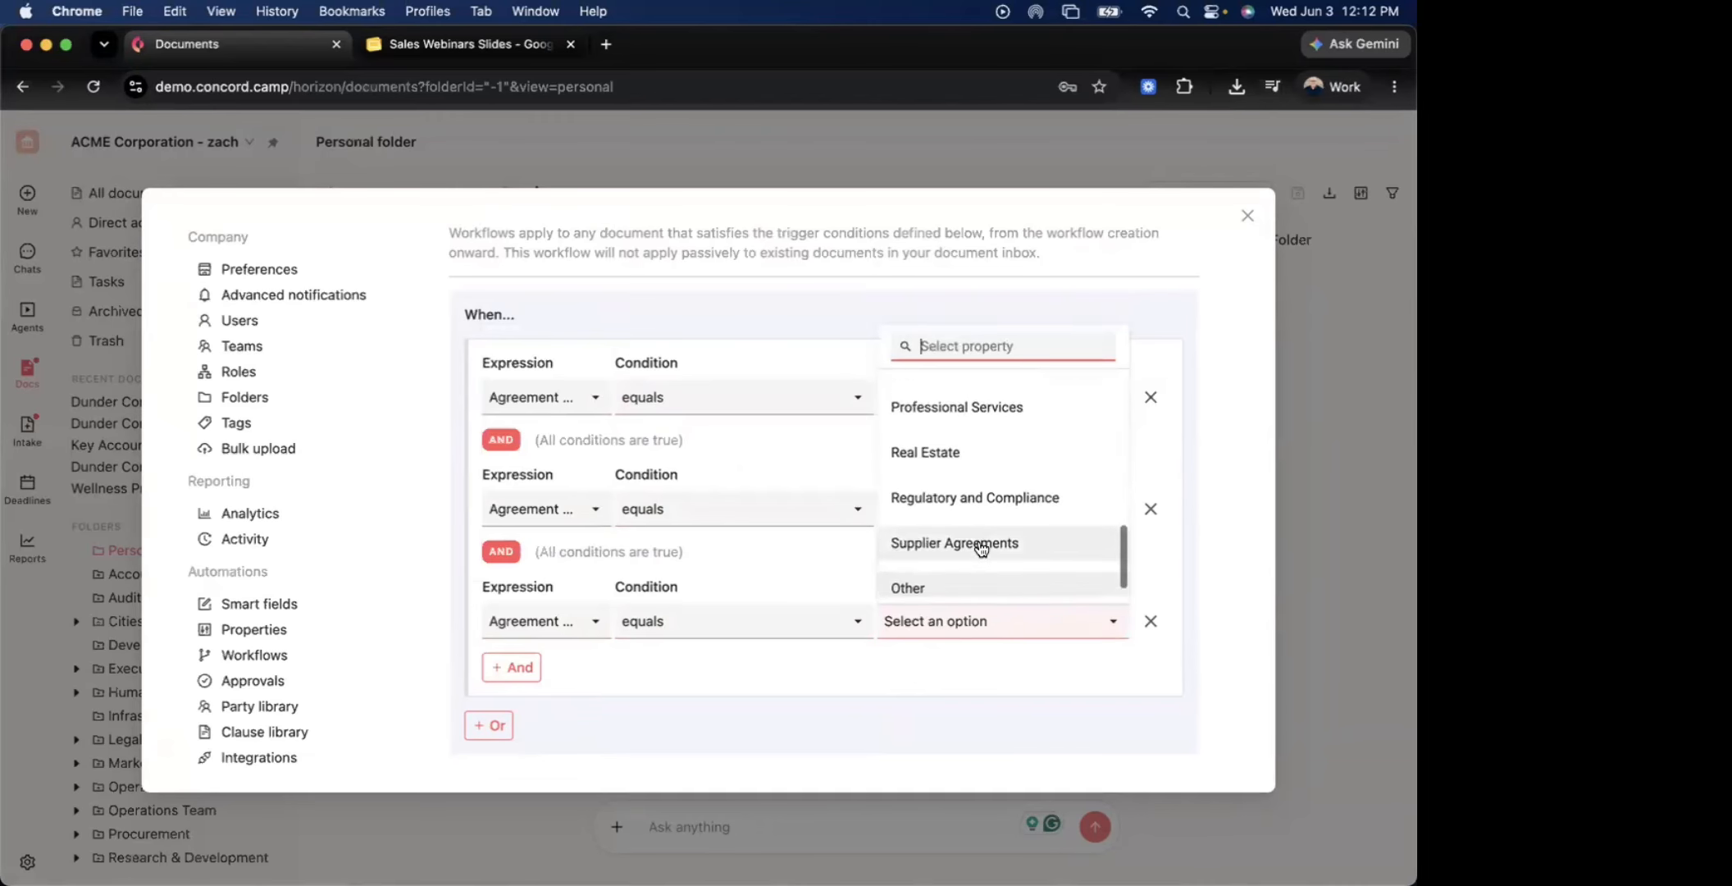
left_click(980, 544)
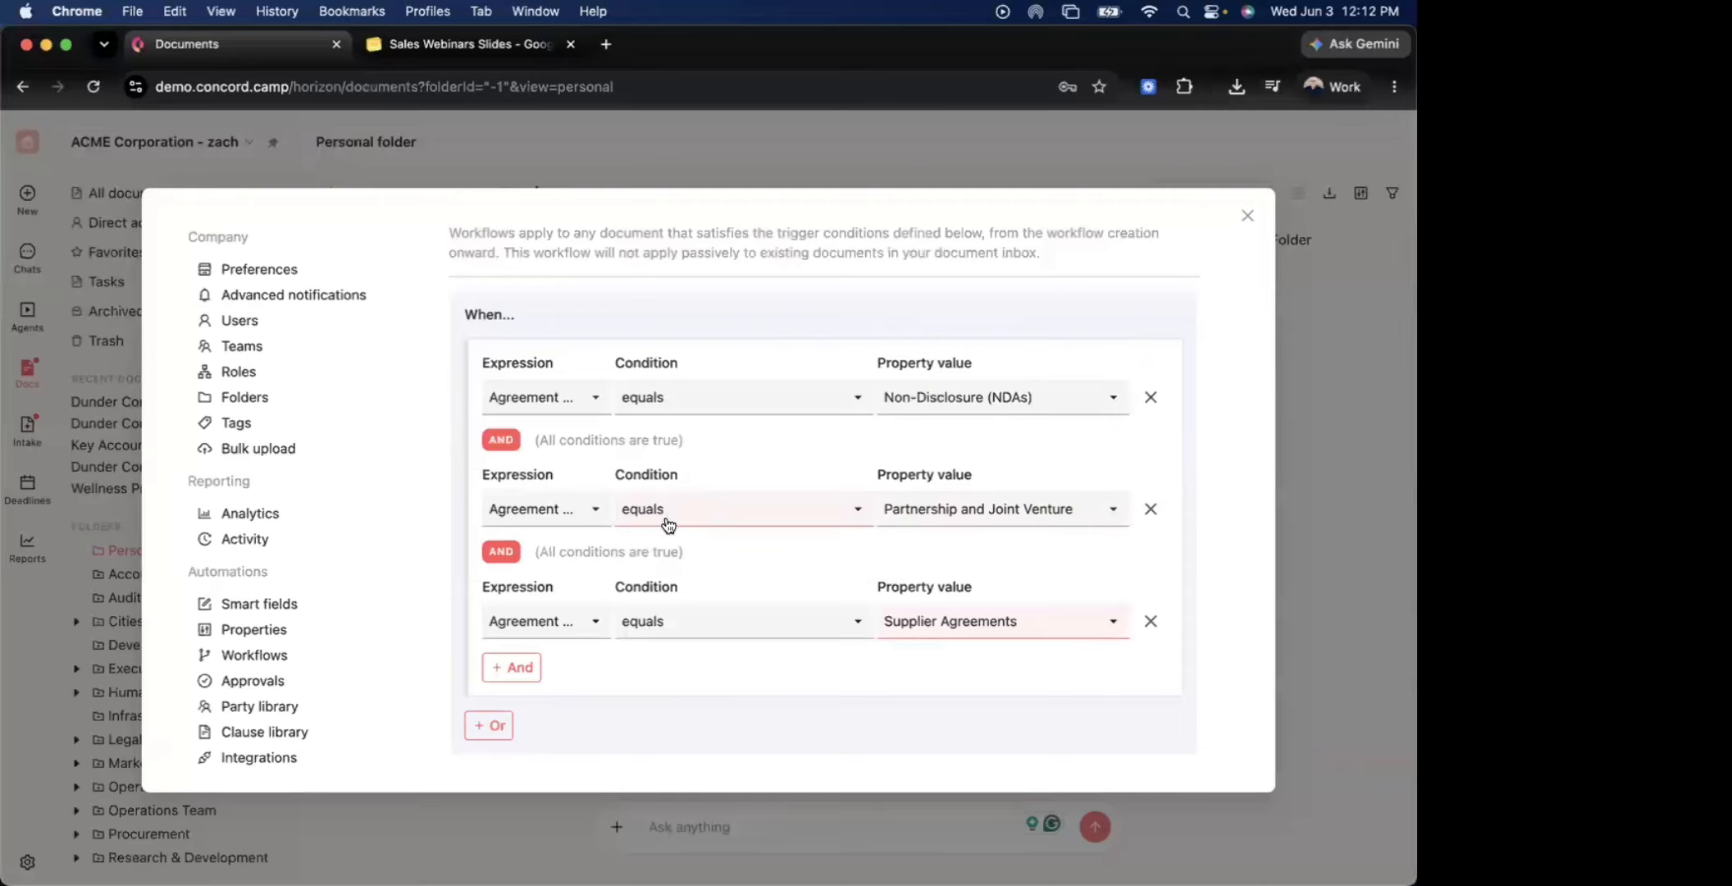
Add a fourth AND trigger condition requiring the document Status to equal Negotiation
left_click(523, 669)
scroll(560, 693, "down", 4)
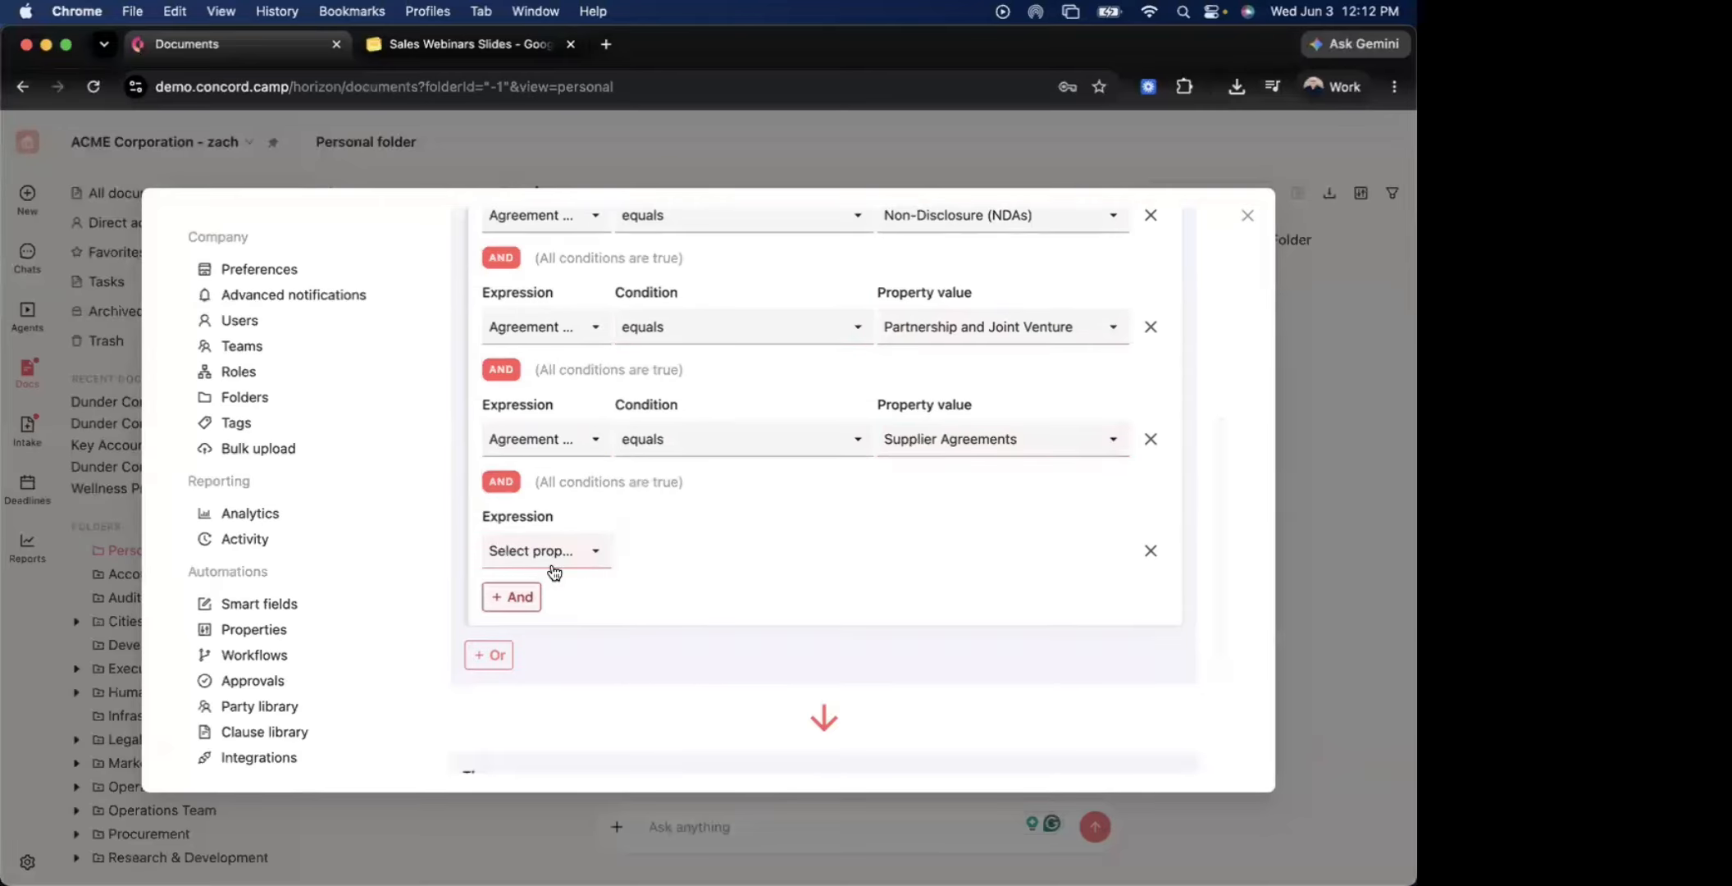
left_click(559, 567)
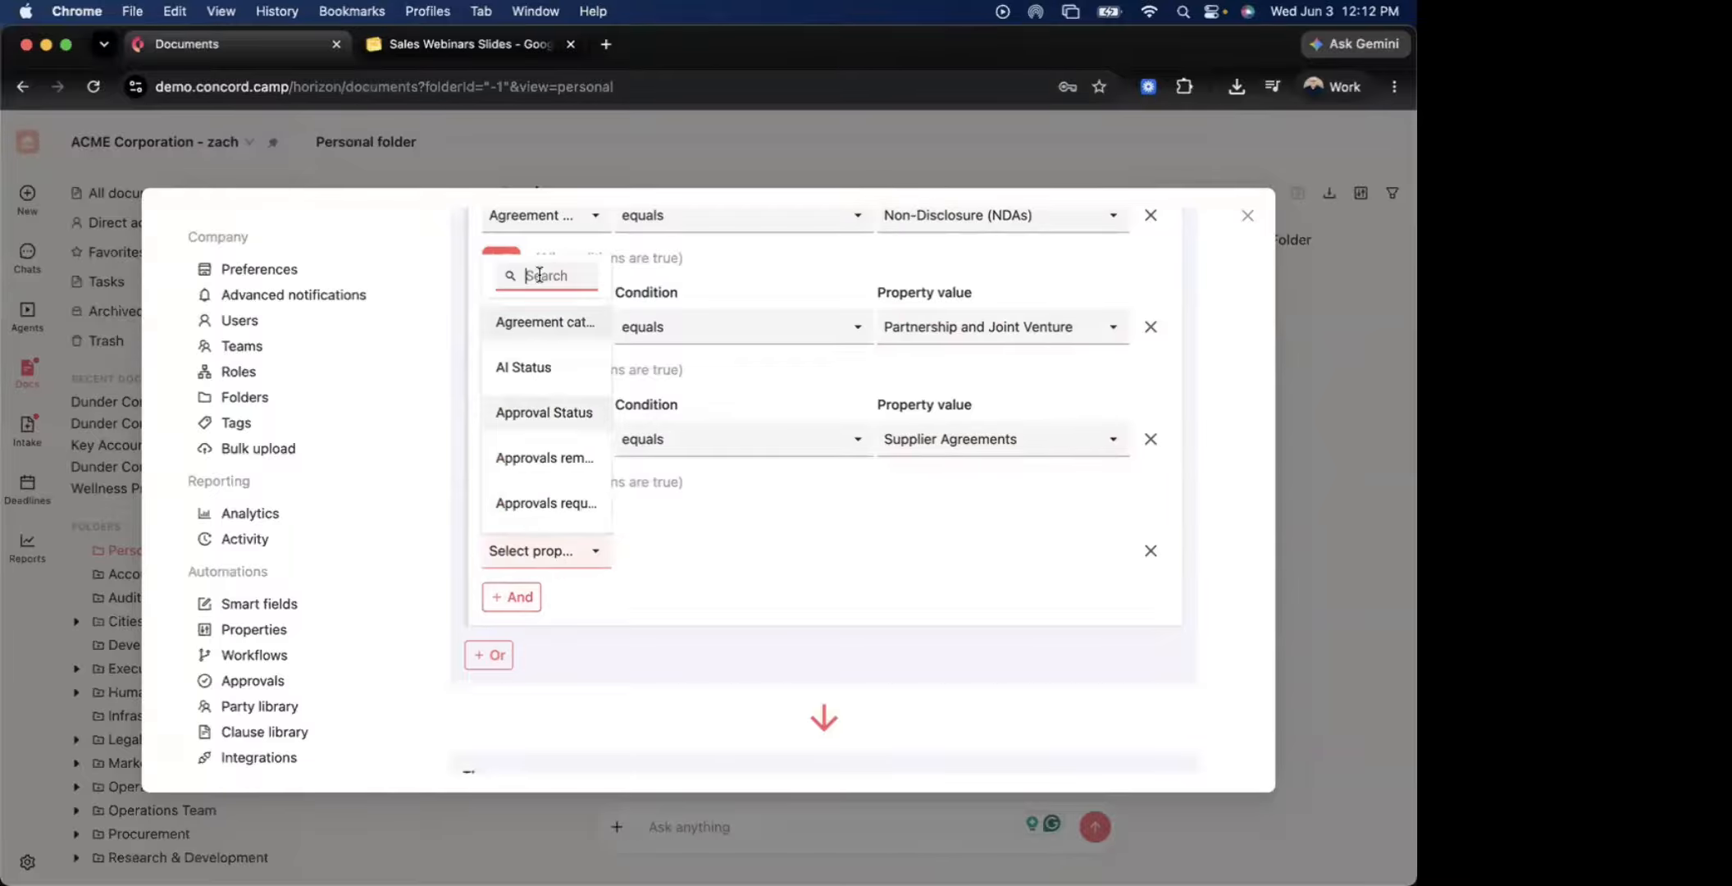
type("stat")
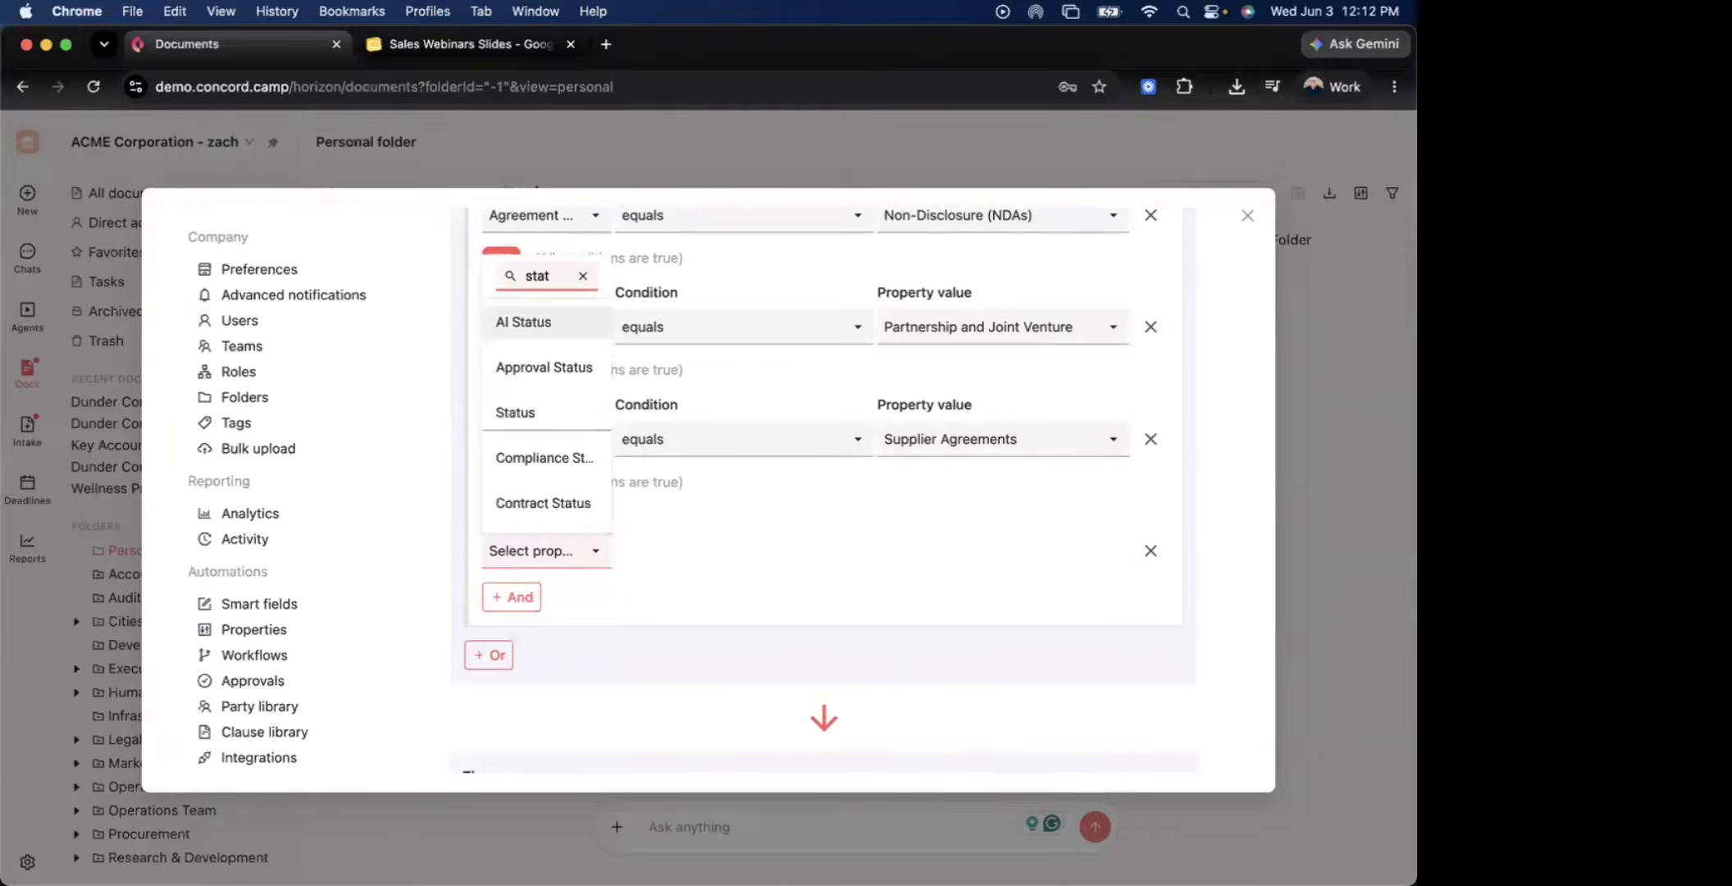
left_click(534, 406)
left_click(695, 558)
left_click(707, 594)
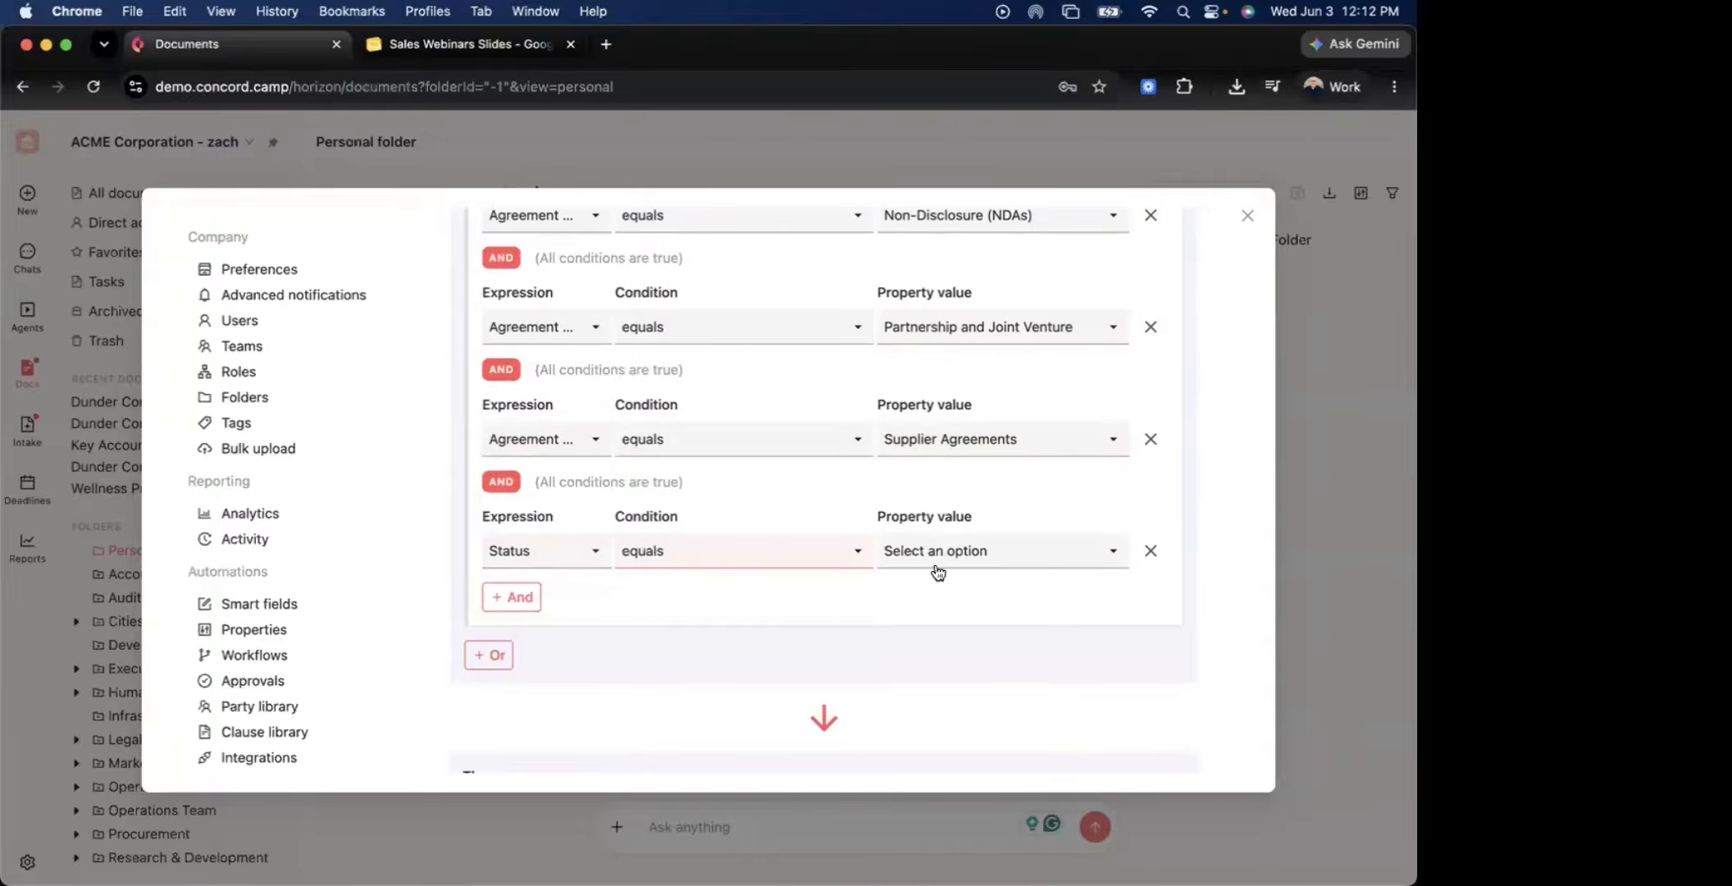
left_click(941, 554)
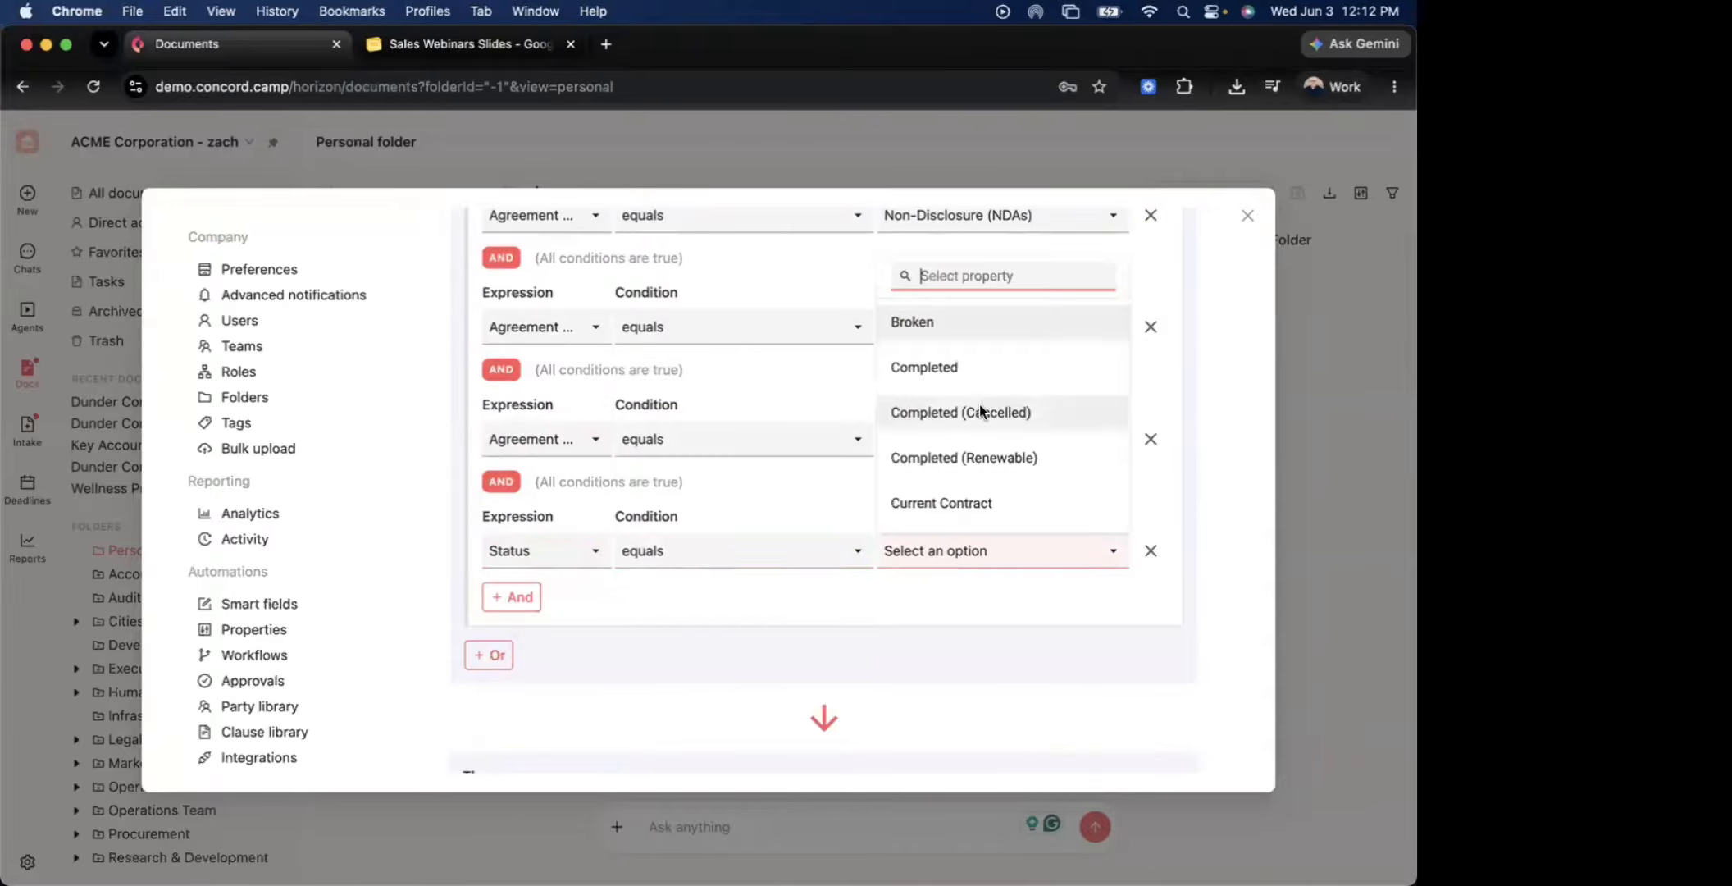
scroll(980, 406, "down", 5)
scroll(984, 420, "up", 1)
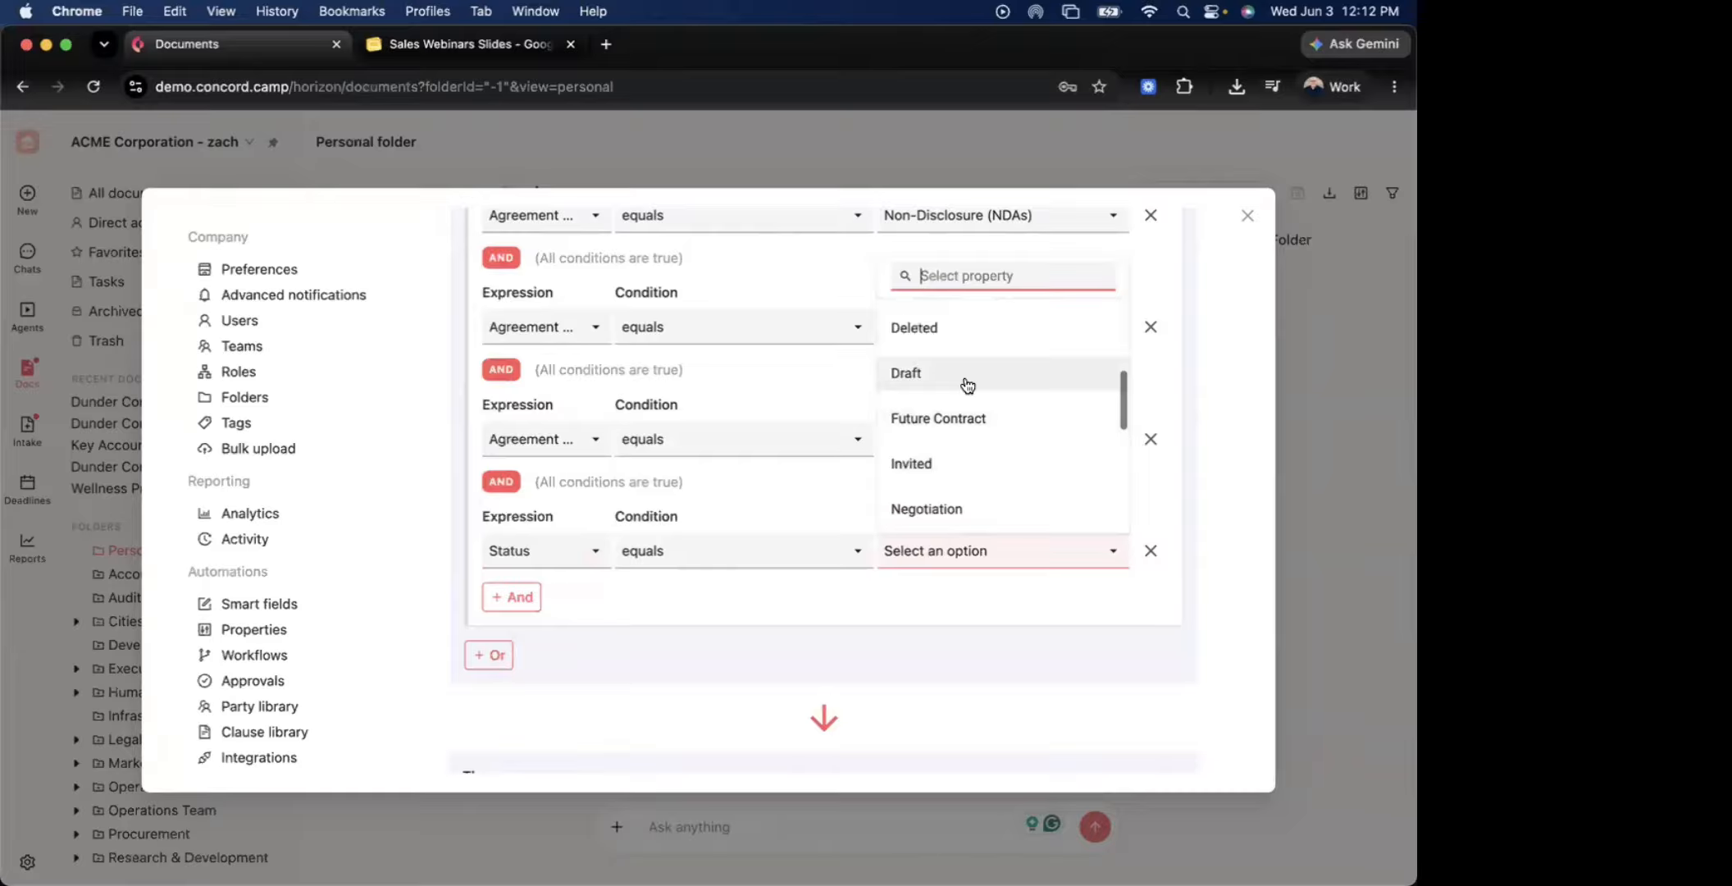
scroll(968, 452, "down", 2)
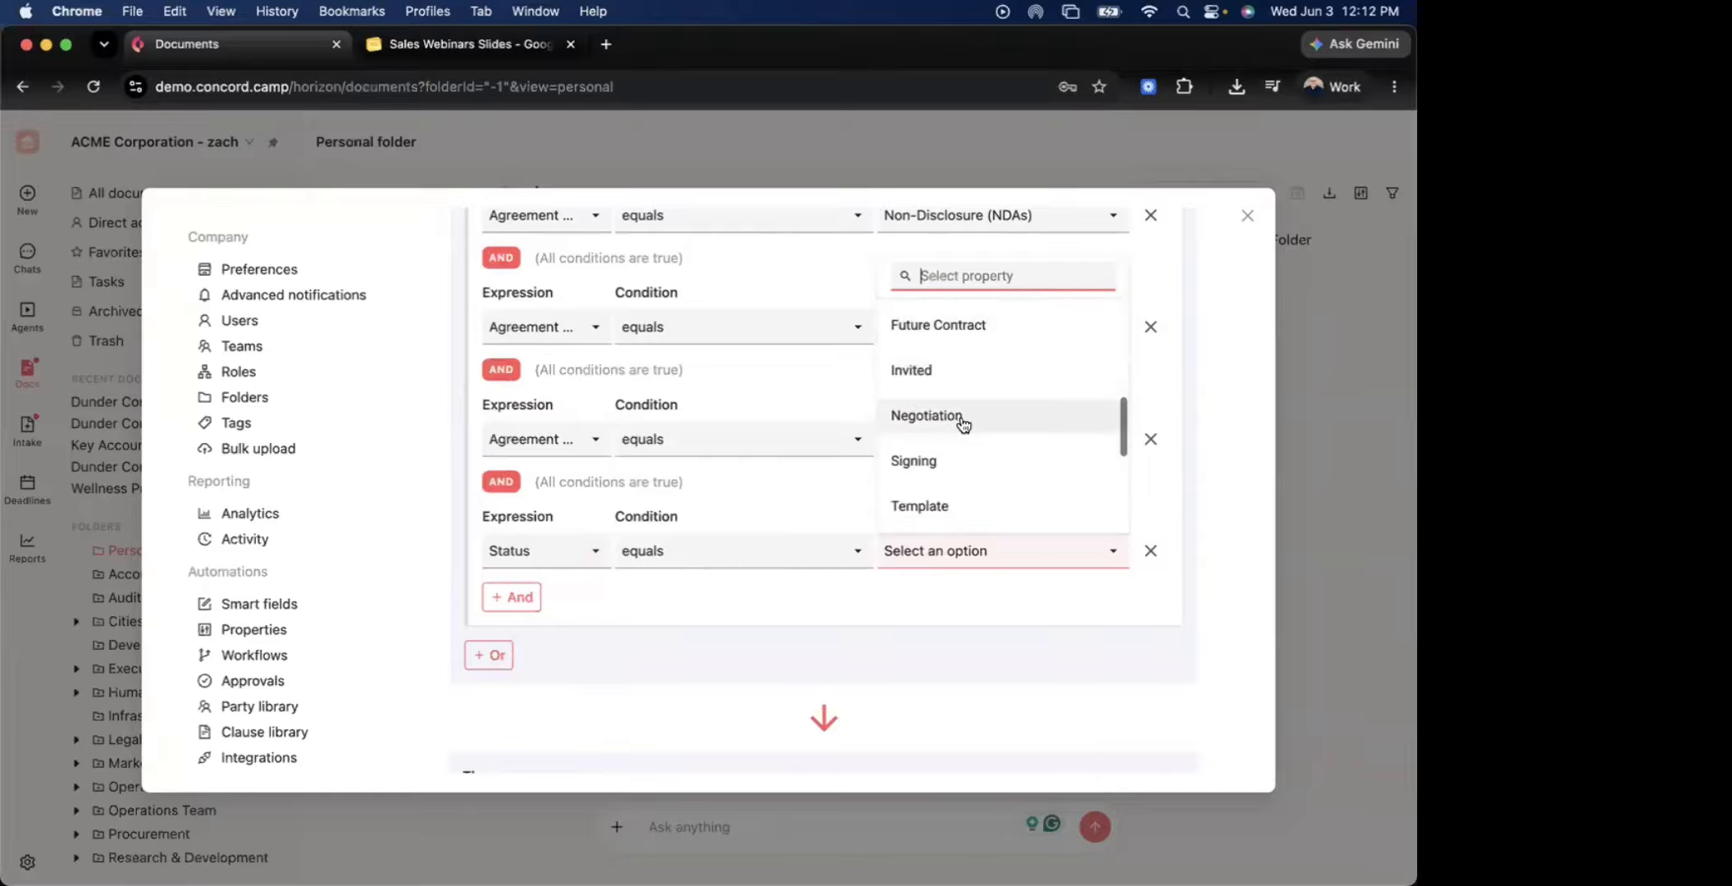
left_click(959, 418)
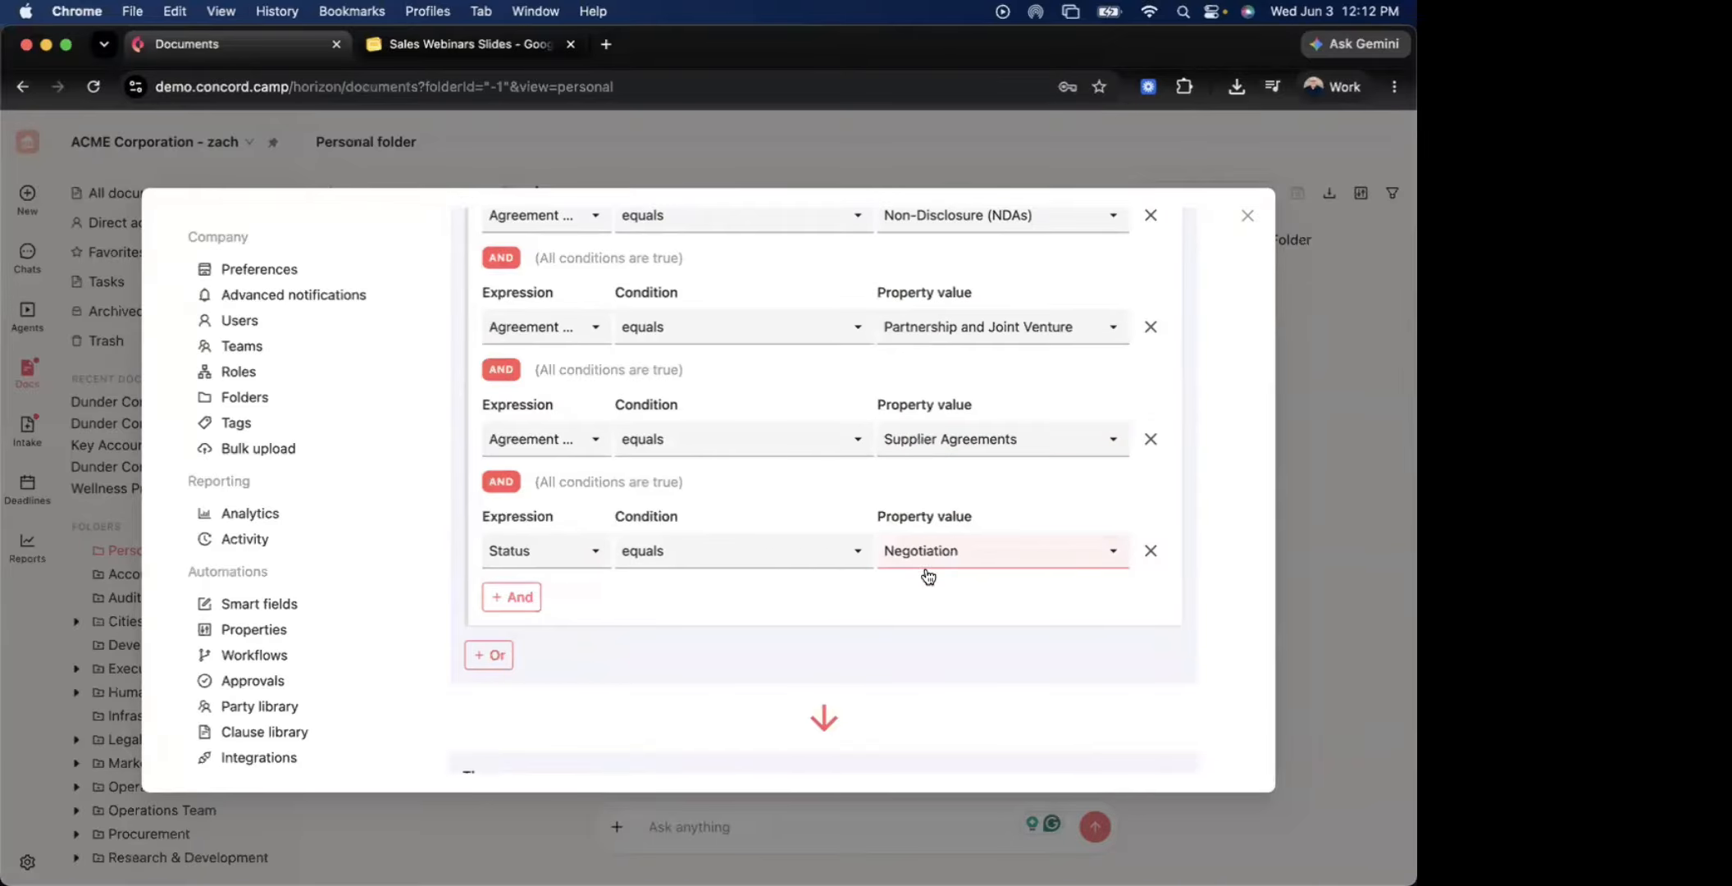
Add a fifth AND trigger condition requiring the document Status to equal Signing
left_click(518, 605)
left_click(568, 665)
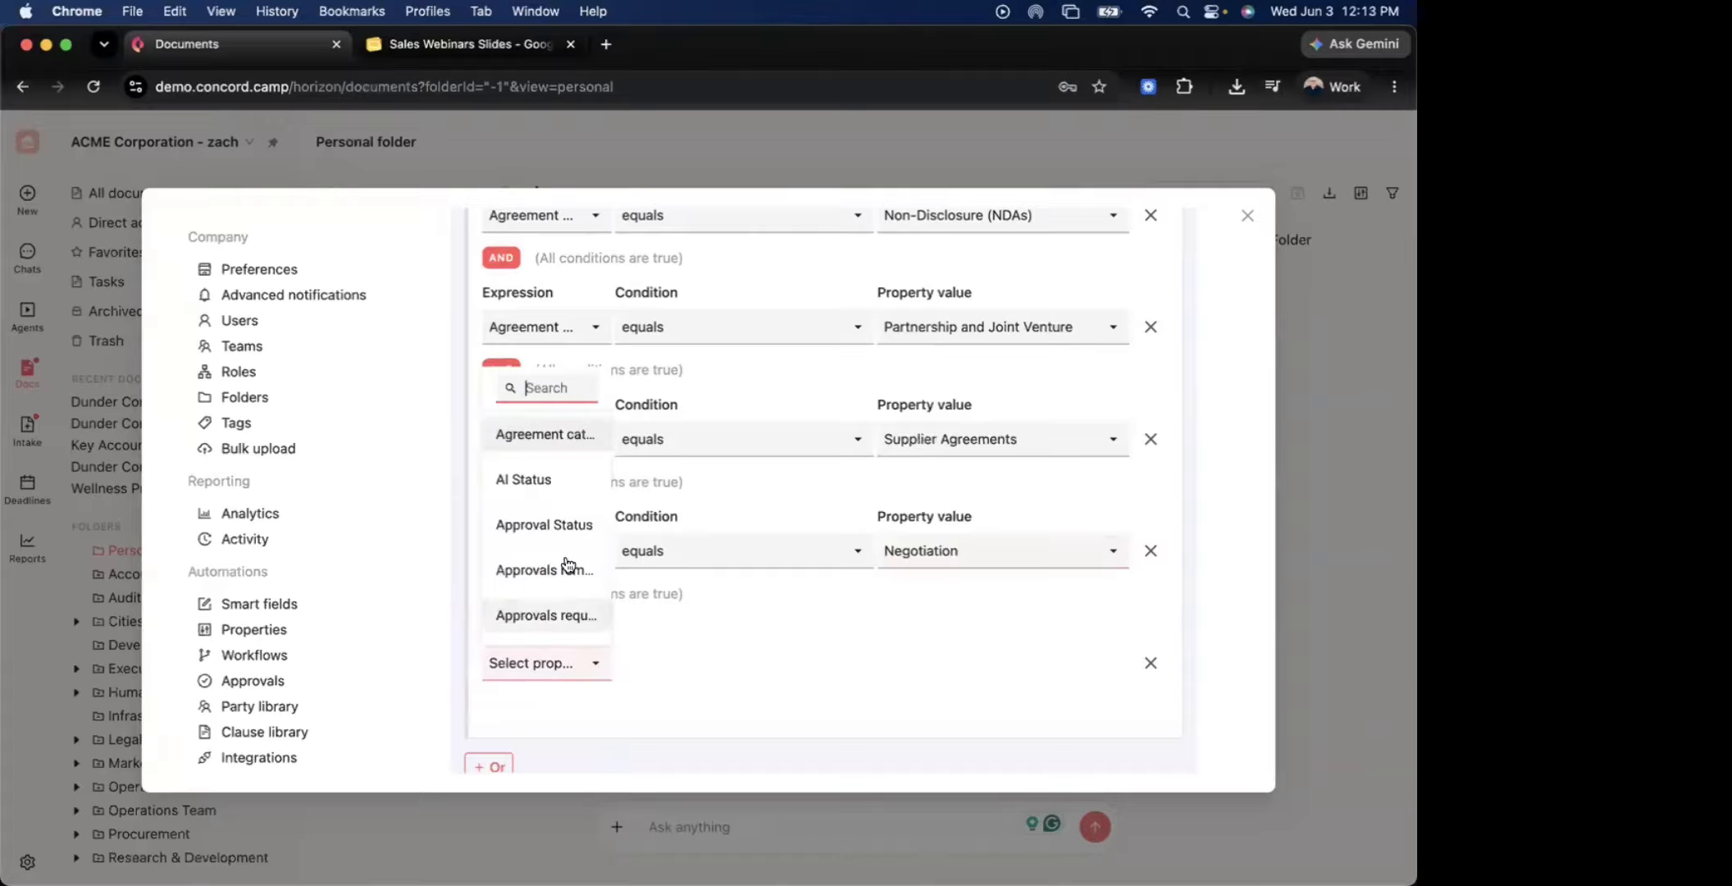
type("status")
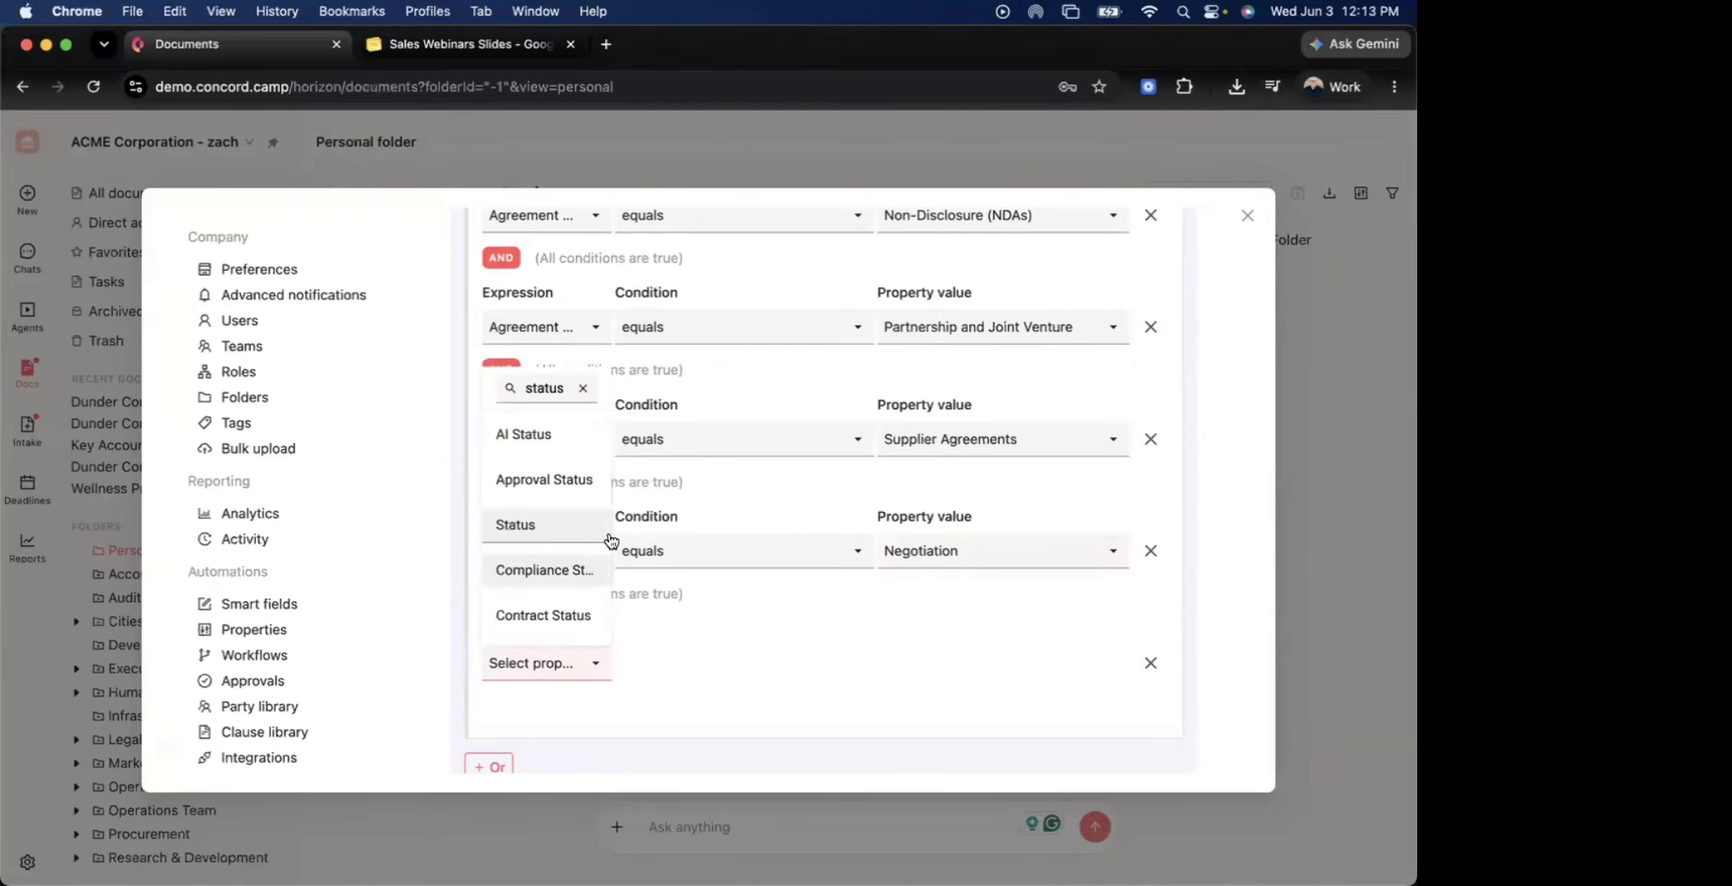
left_click(608, 532)
left_click(714, 666)
left_click(708, 553)
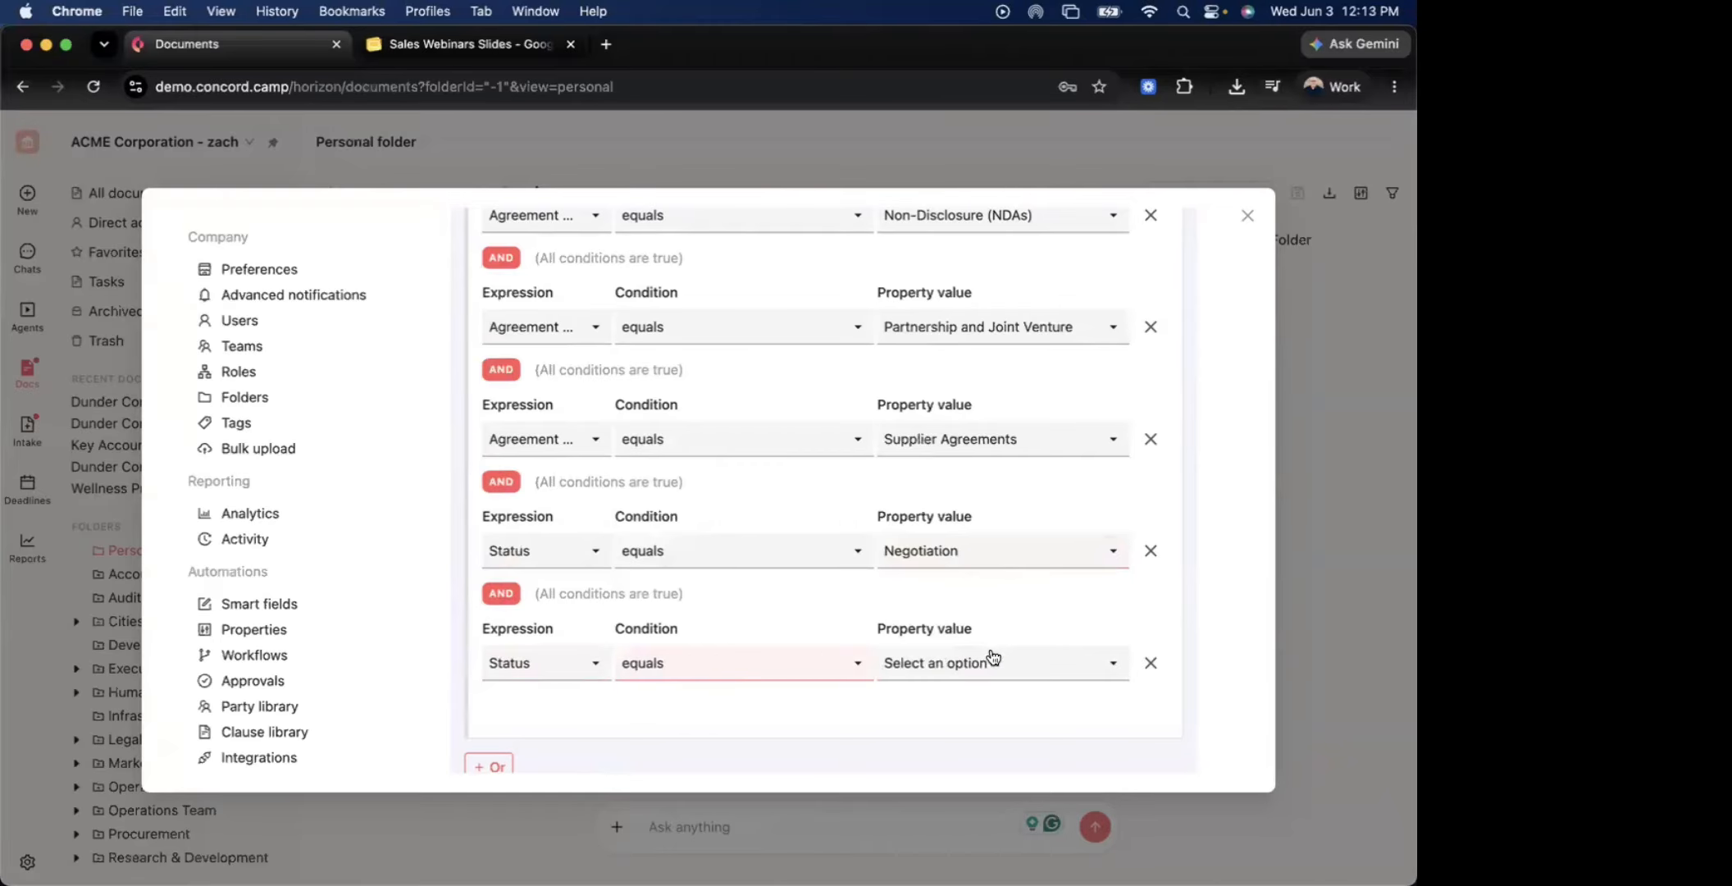
scroll(966, 553, "down", 10)
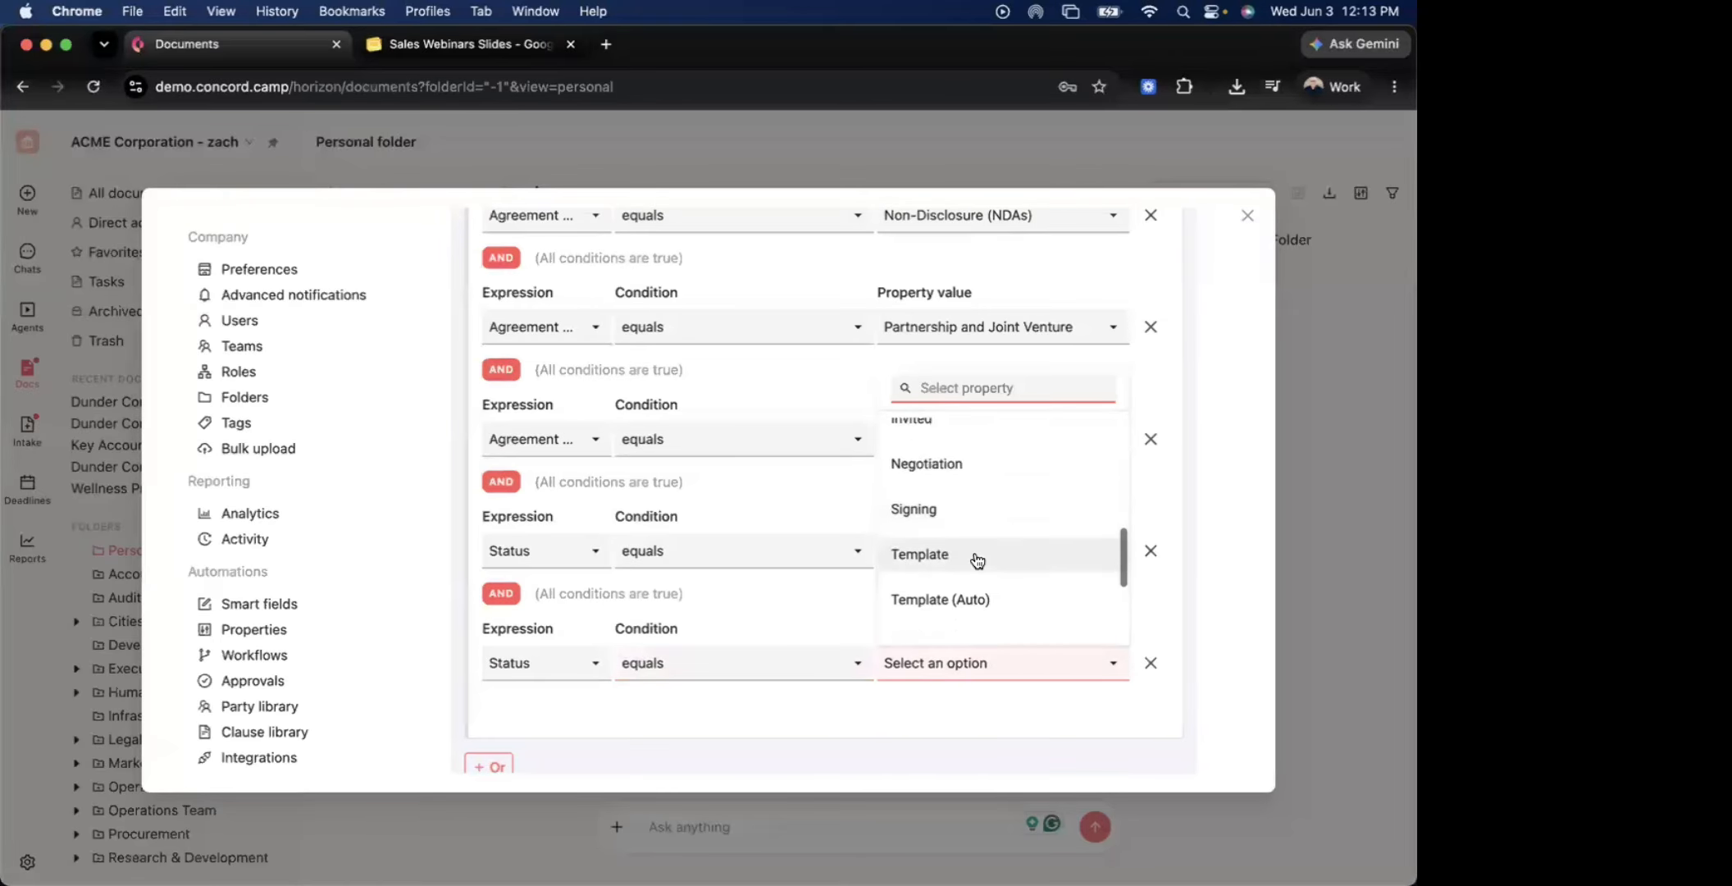
scroll(974, 574, "up", 5)
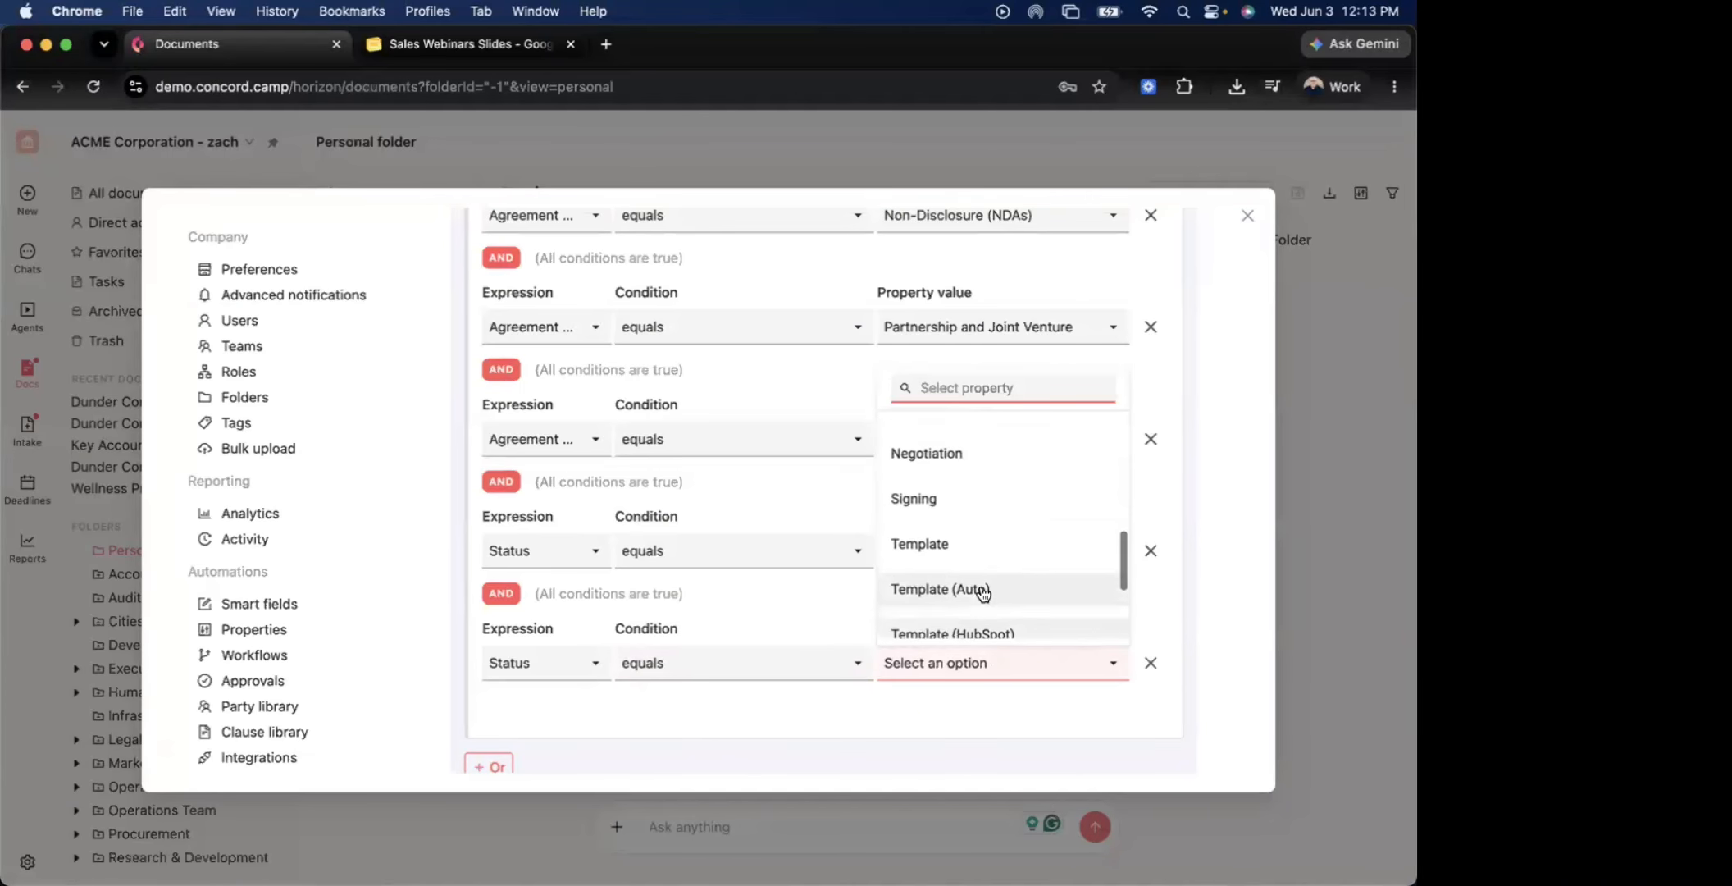
scroll(971, 574, "up", 1)
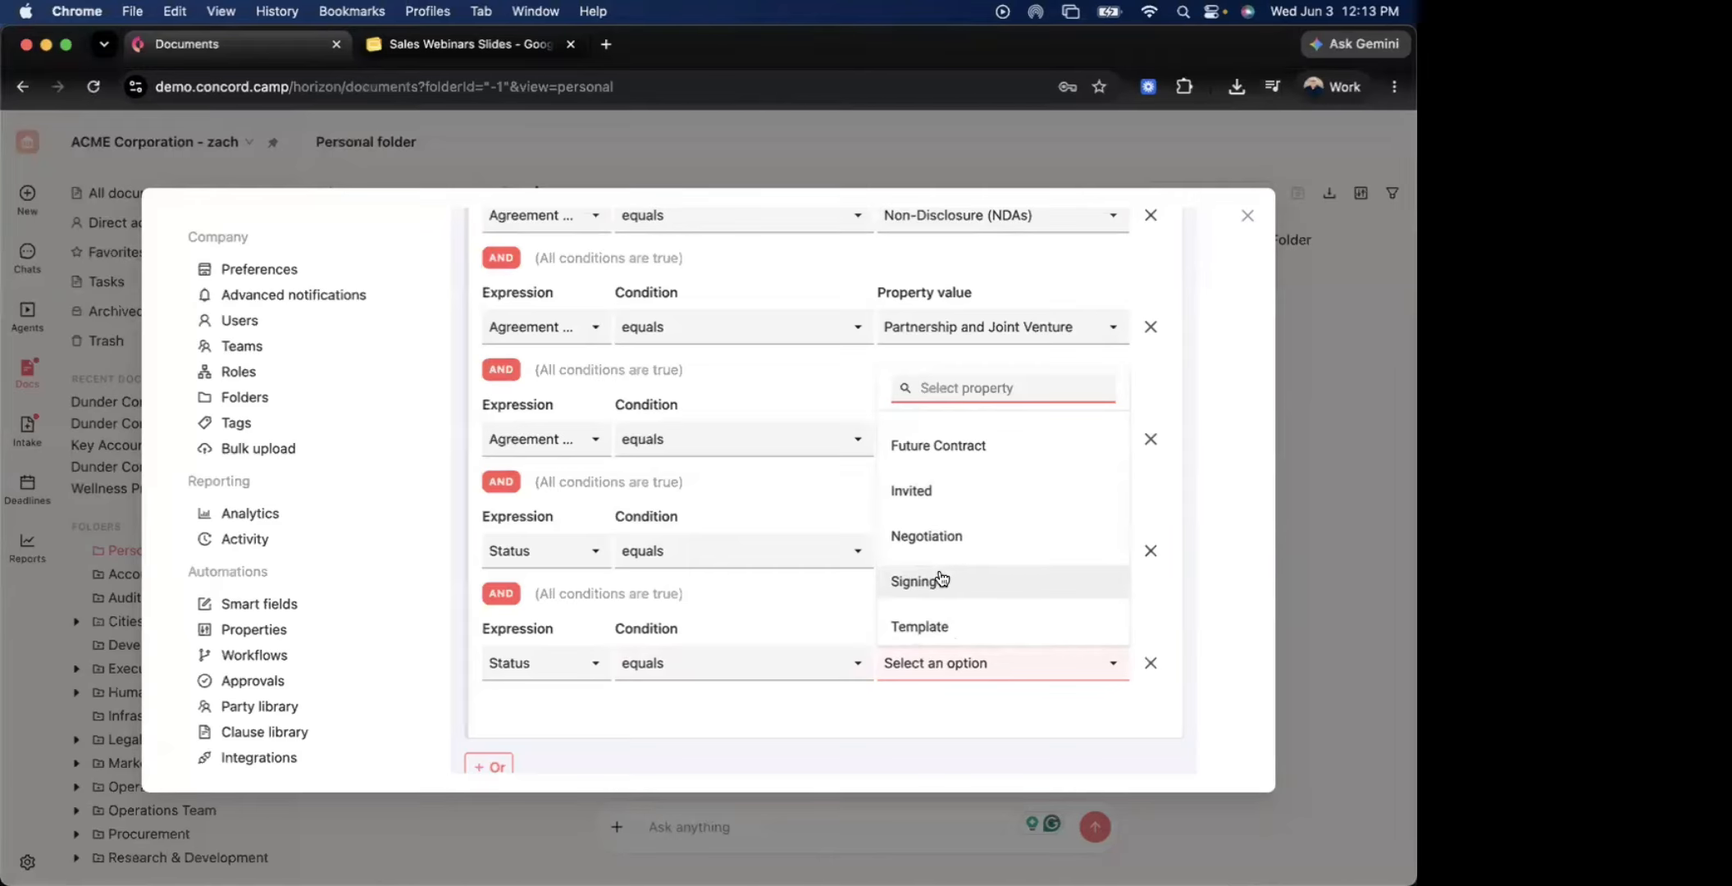
left_click(911, 579)
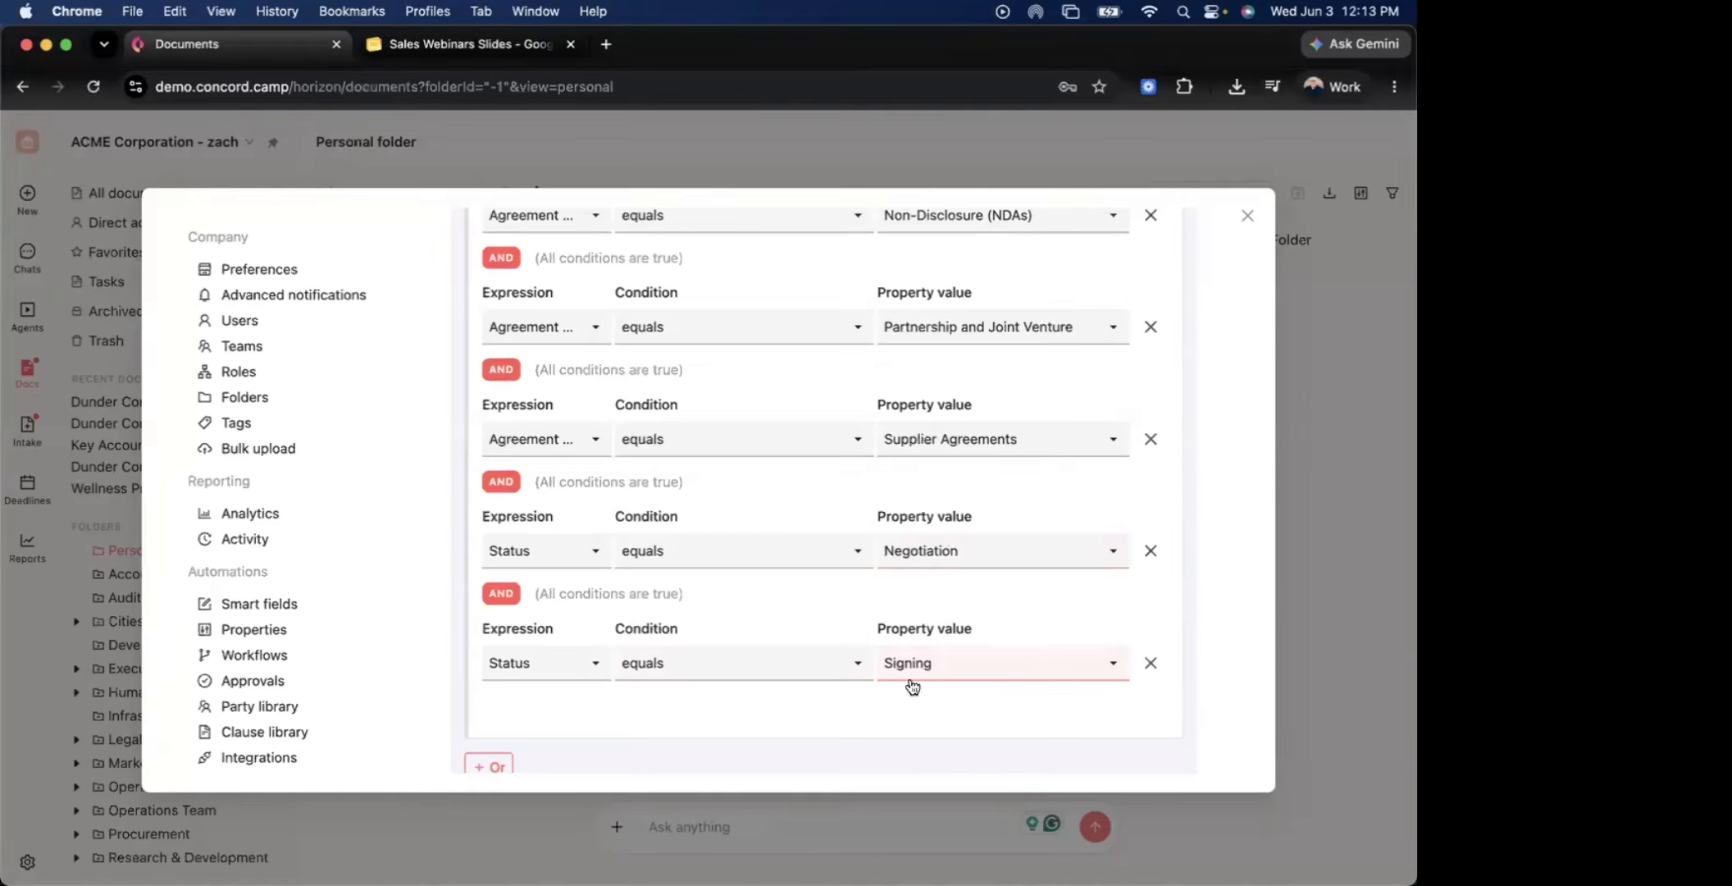
Review the Legal Review workflow's category and status trigger conditions, ending at its empty action section
scroll(741, 681, "down", 3)
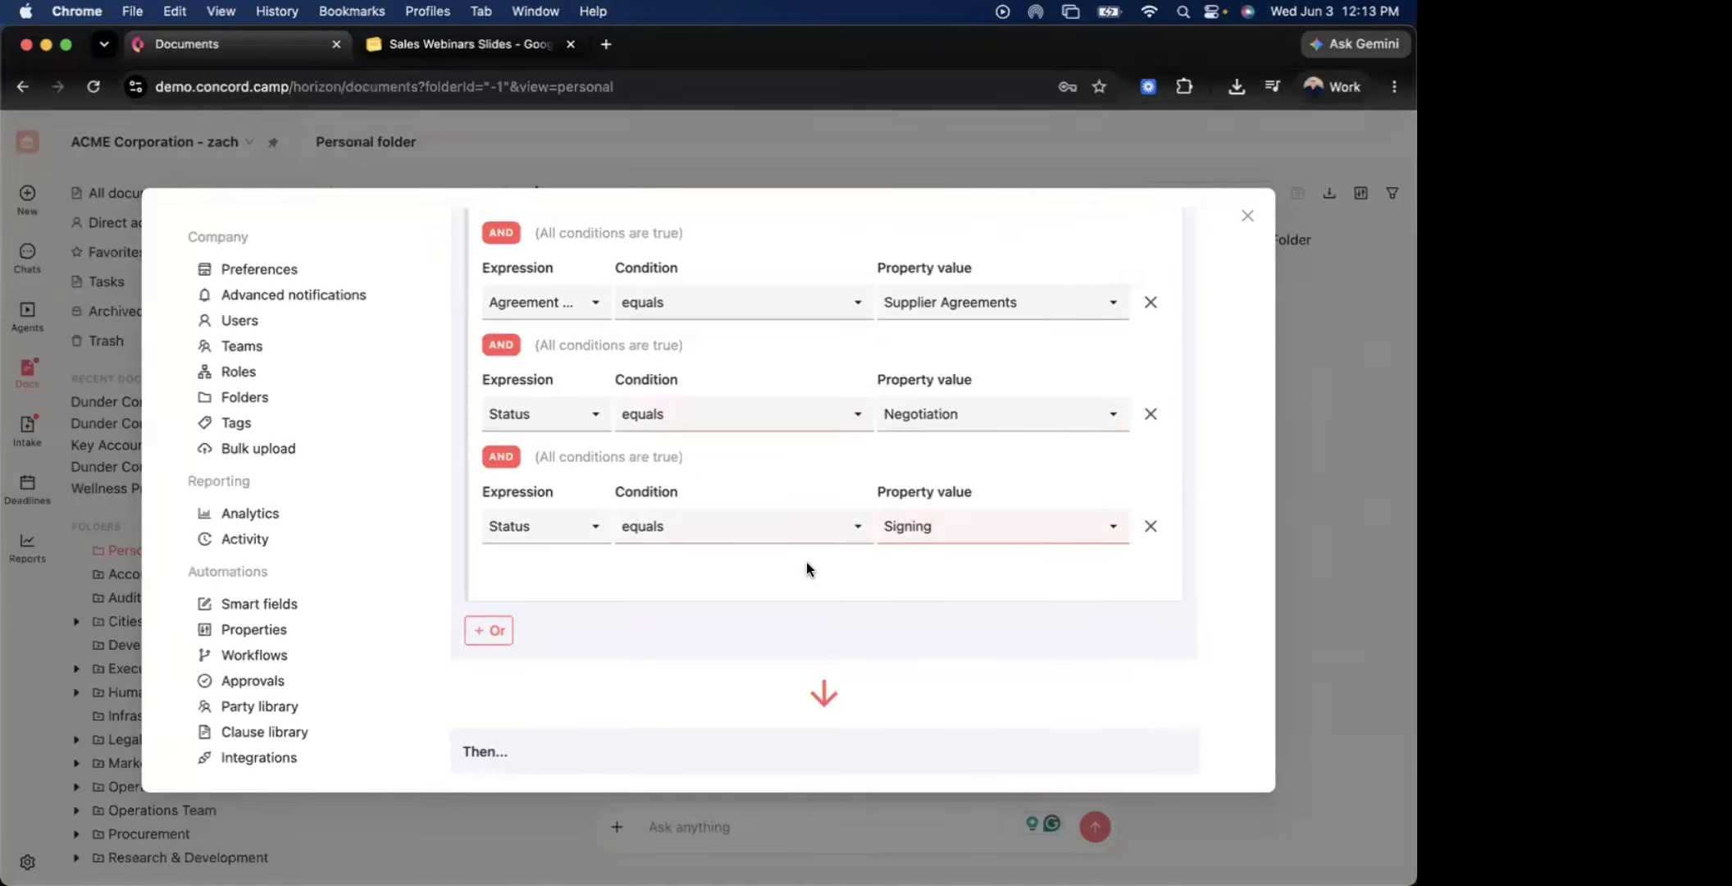
scroll(658, 598, "up", 5)
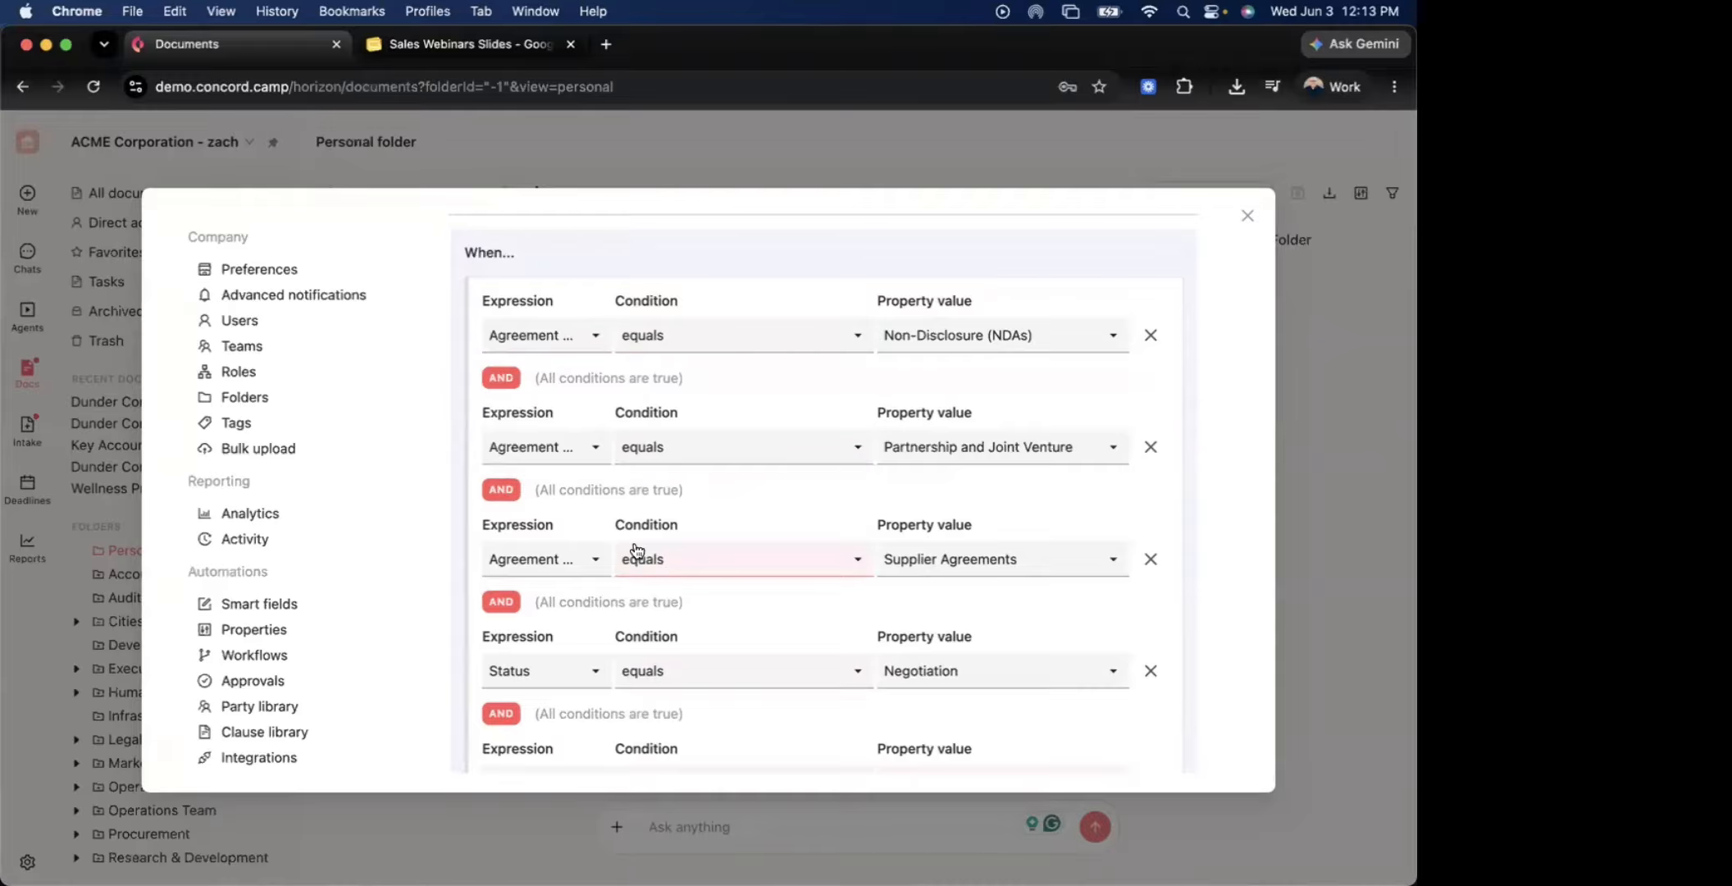
scroll(644, 551, "down", 5)
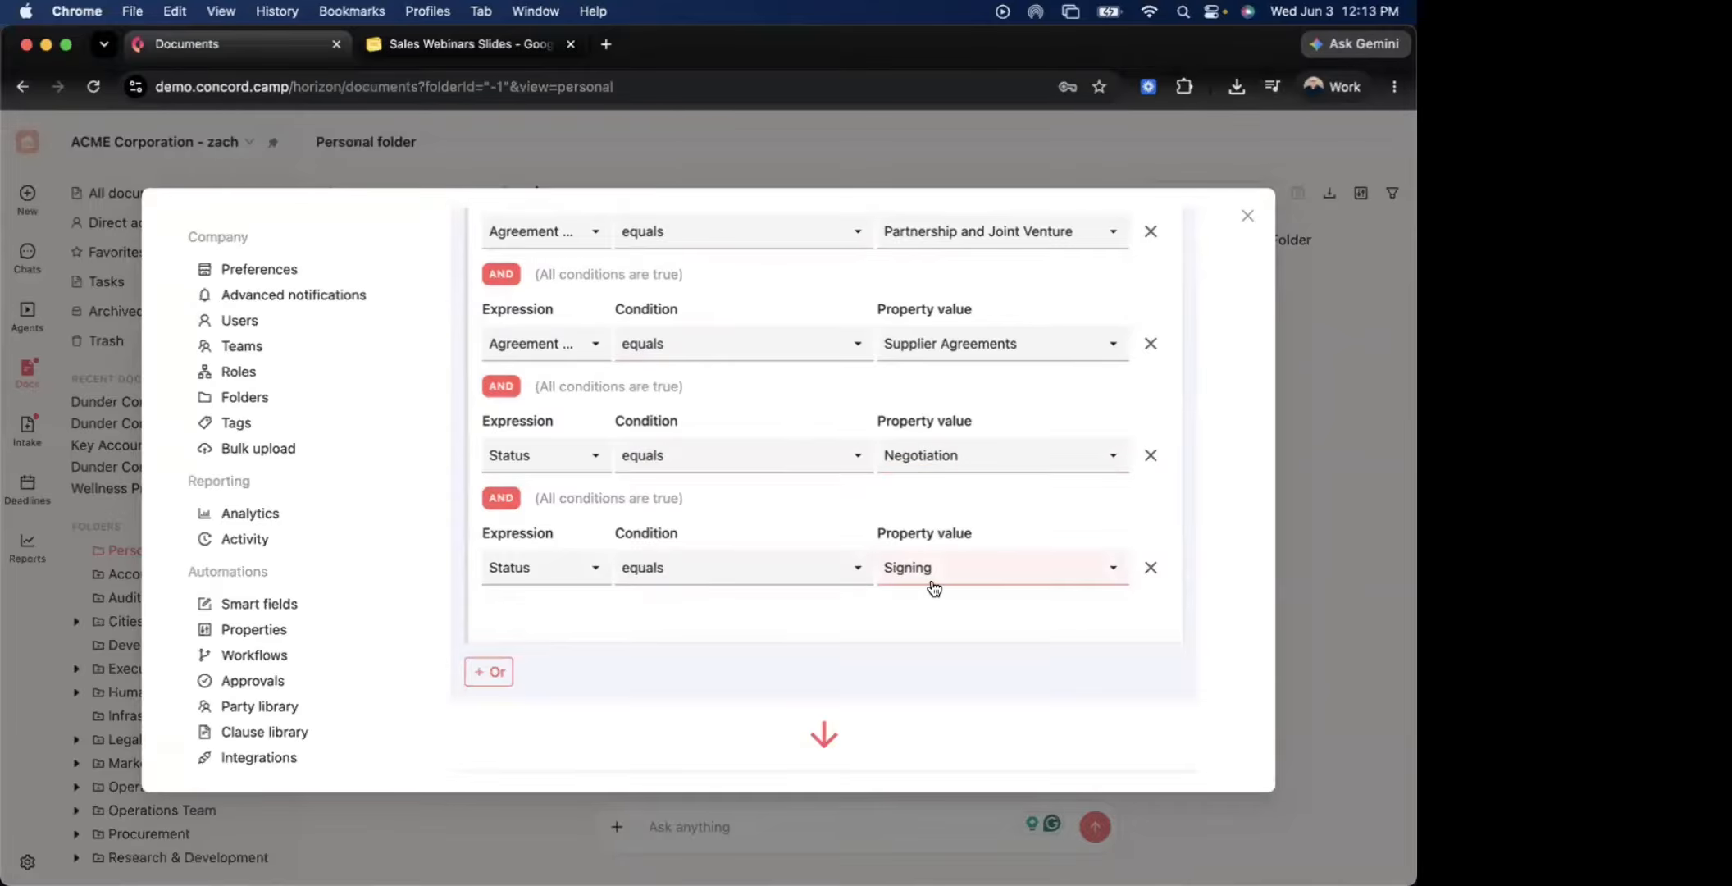
scroll(682, 636, "down", 5)
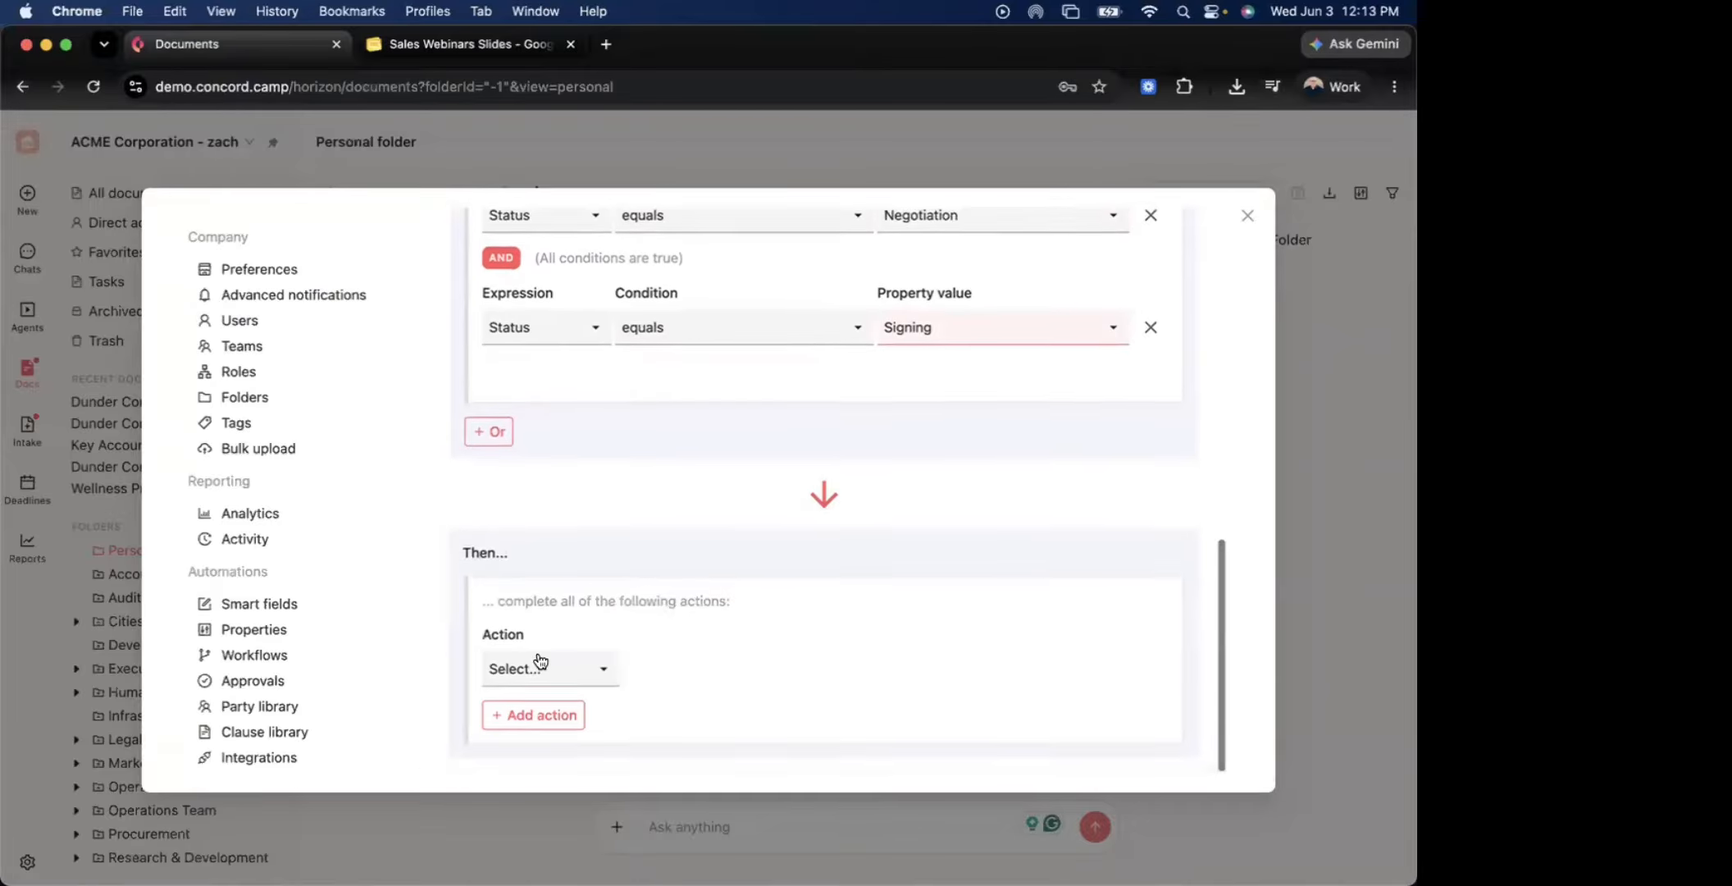
Set the workflow's first action to Invite to review and select three colleagues as reviewers
left_click(533, 671)
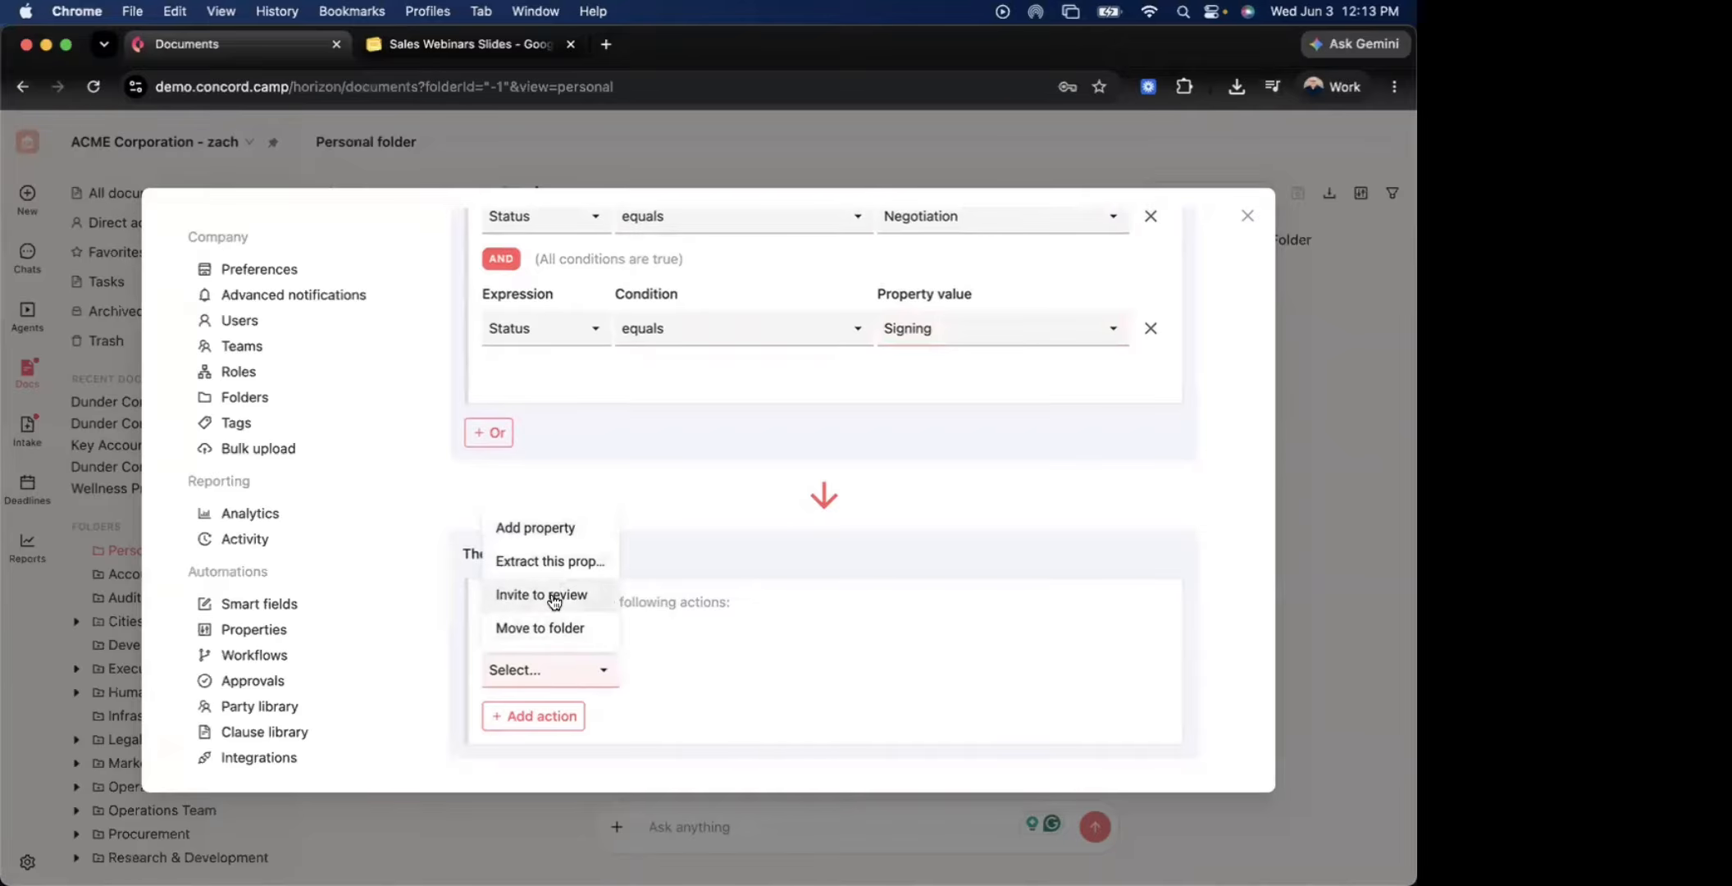
left_click(552, 593)
left_click(818, 673)
scroll(730, 730, "down", 3)
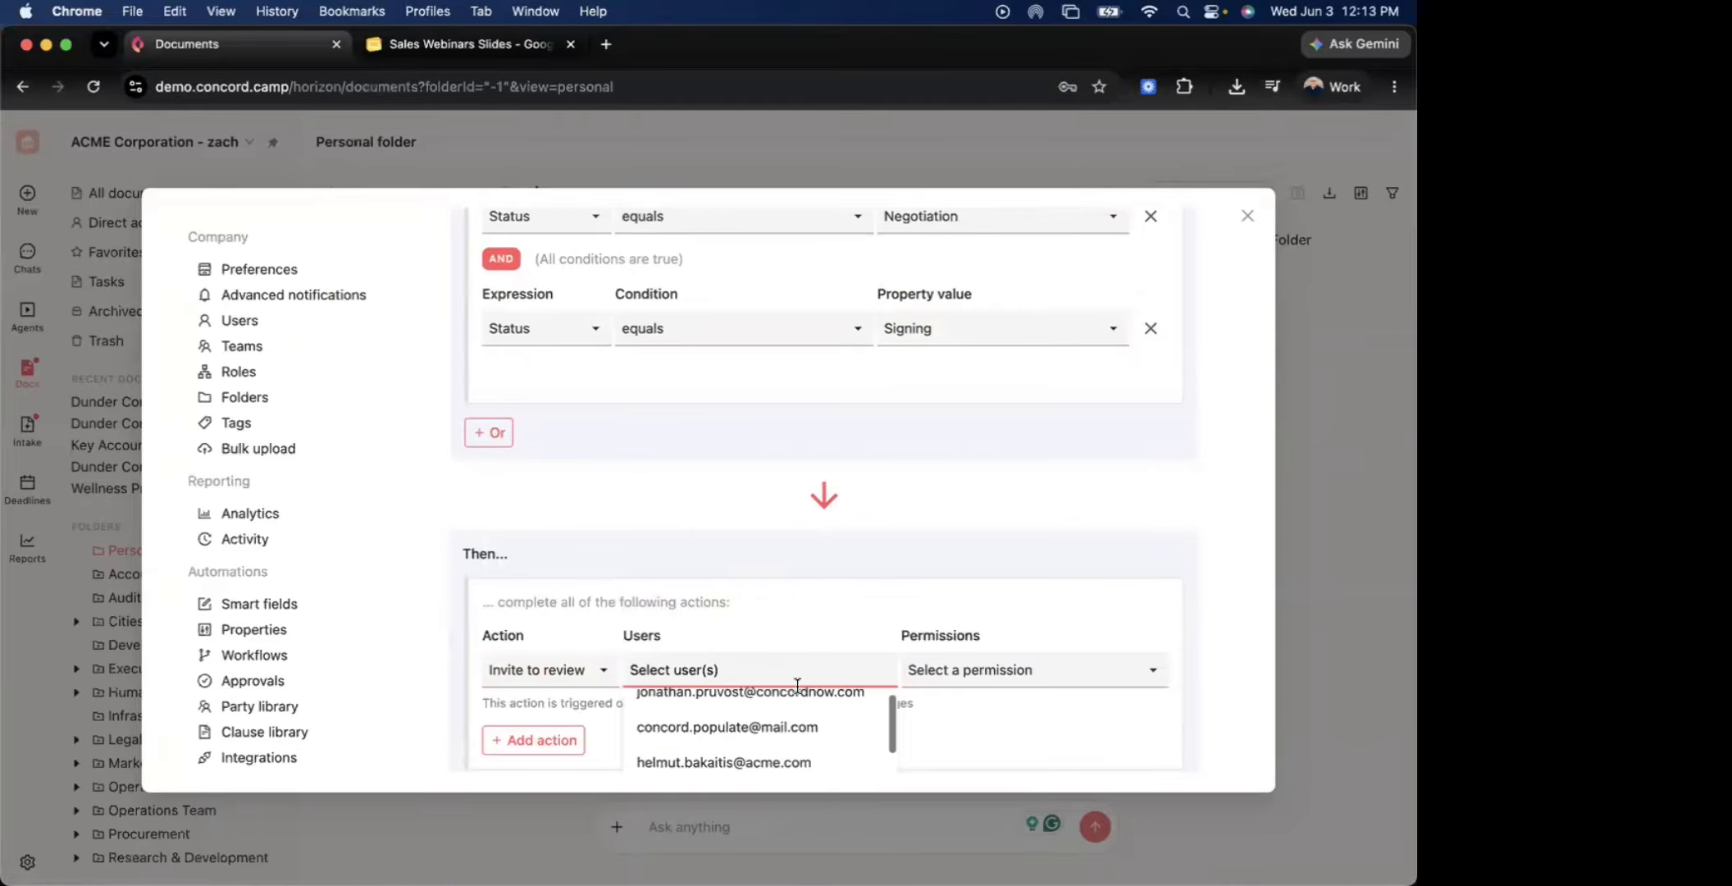
left_click(728, 730)
scroll(733, 742, "down", 2)
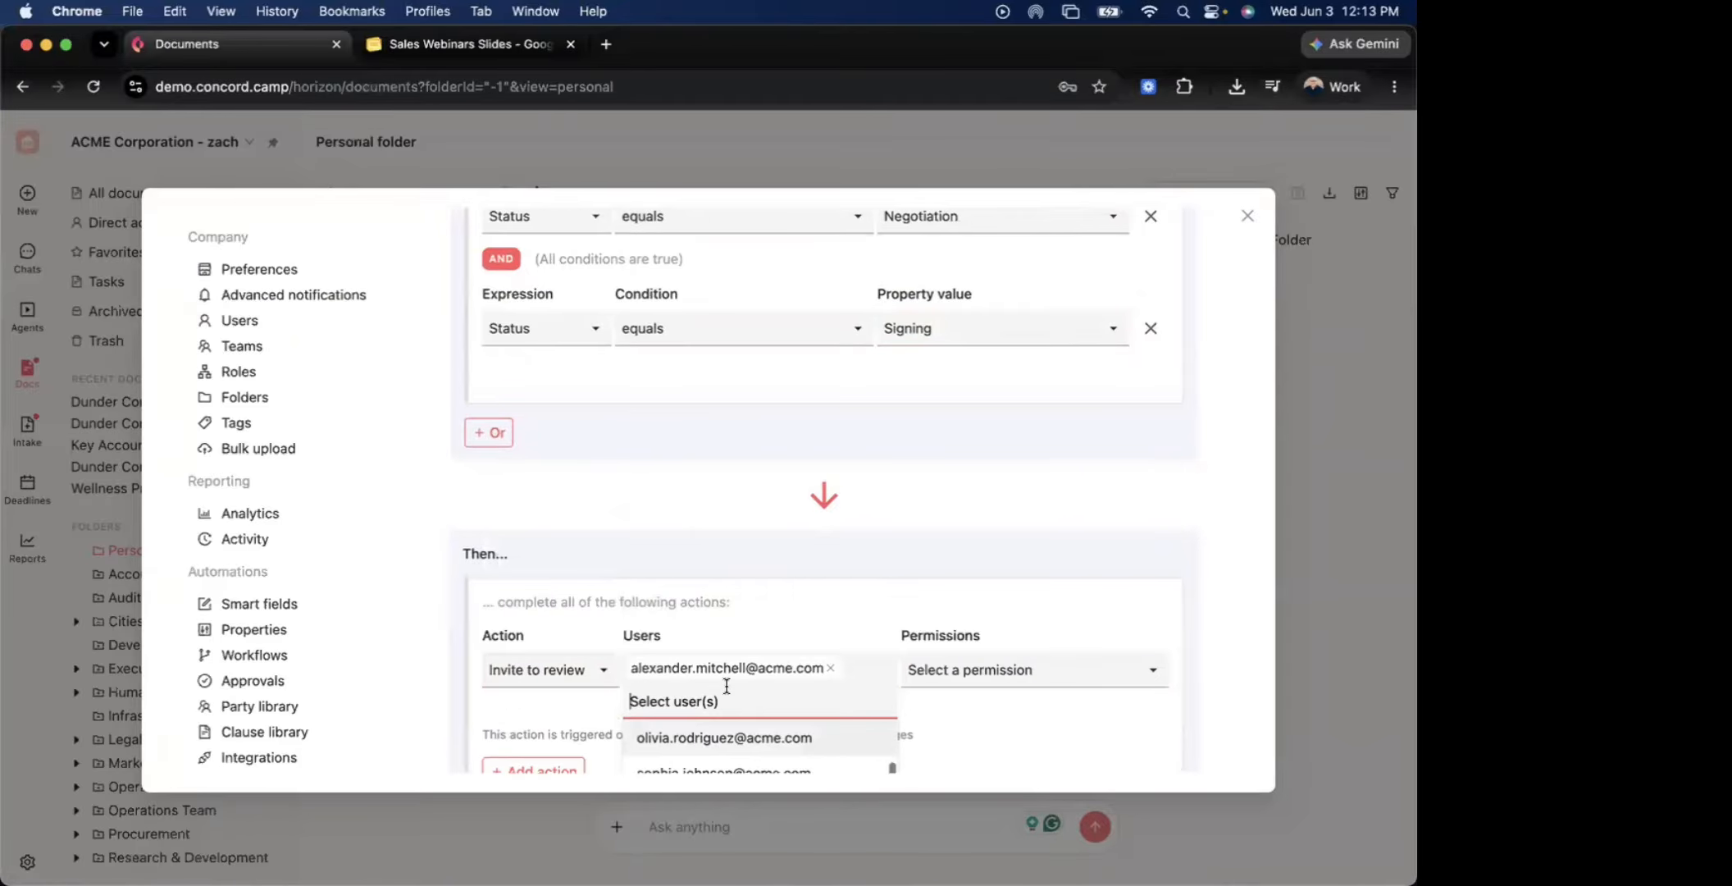
scroll(738, 746, "down", 2)
left_click(738, 740)
scroll(954, 601, "down", 3)
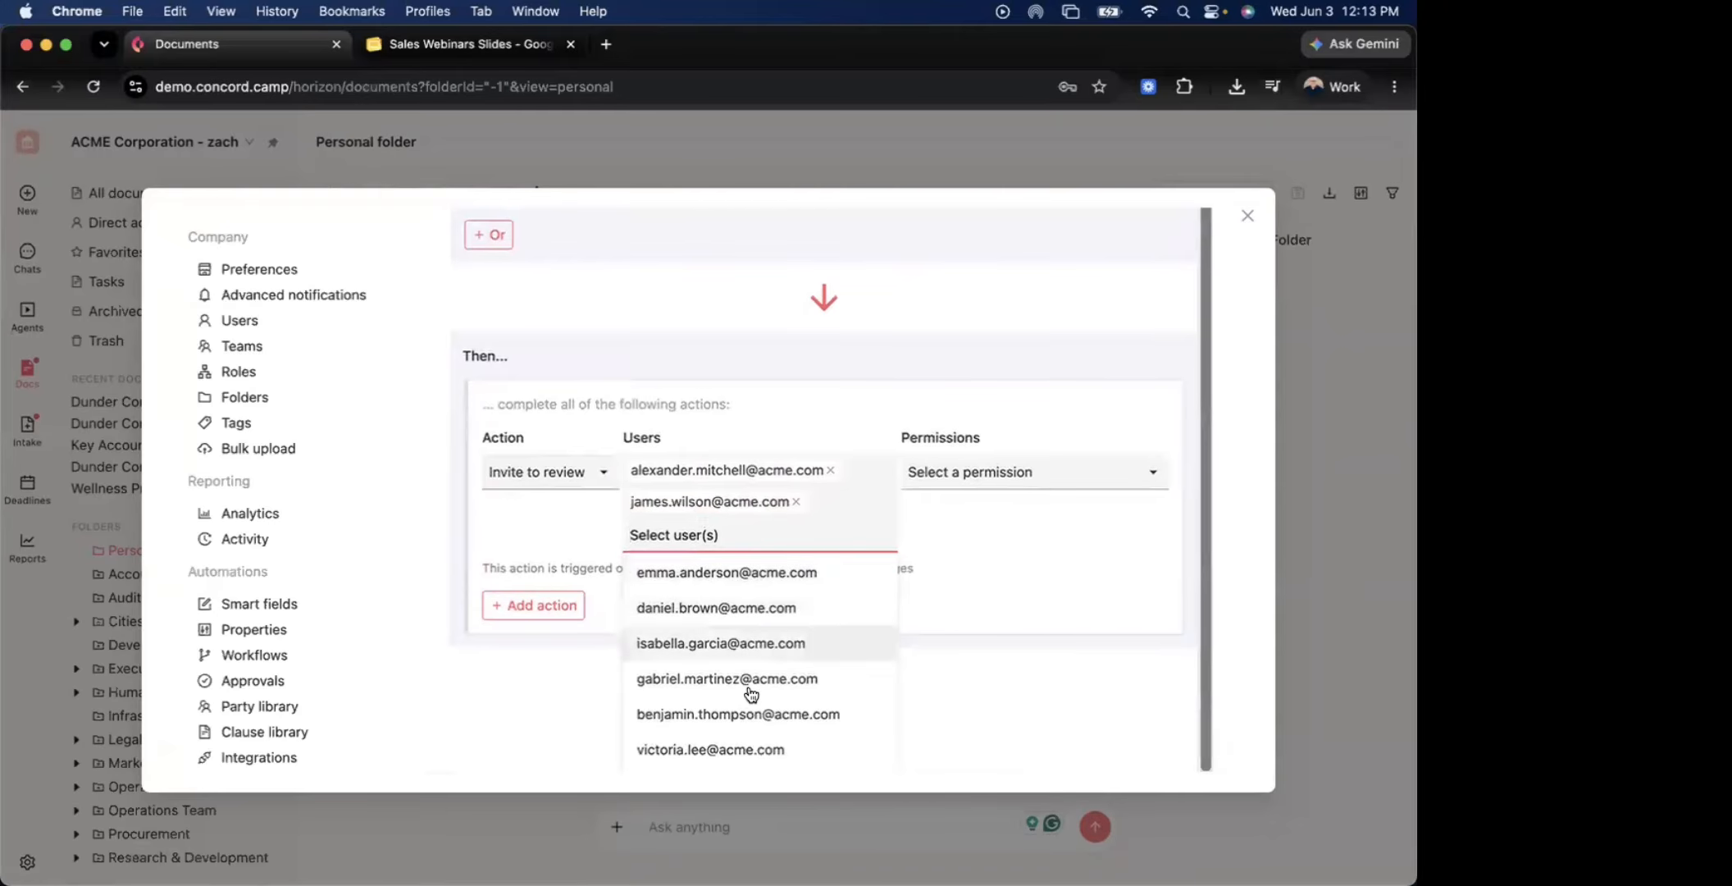
left_click(738, 677)
Give the invited reviewers the Editor permission
left_click(999, 574)
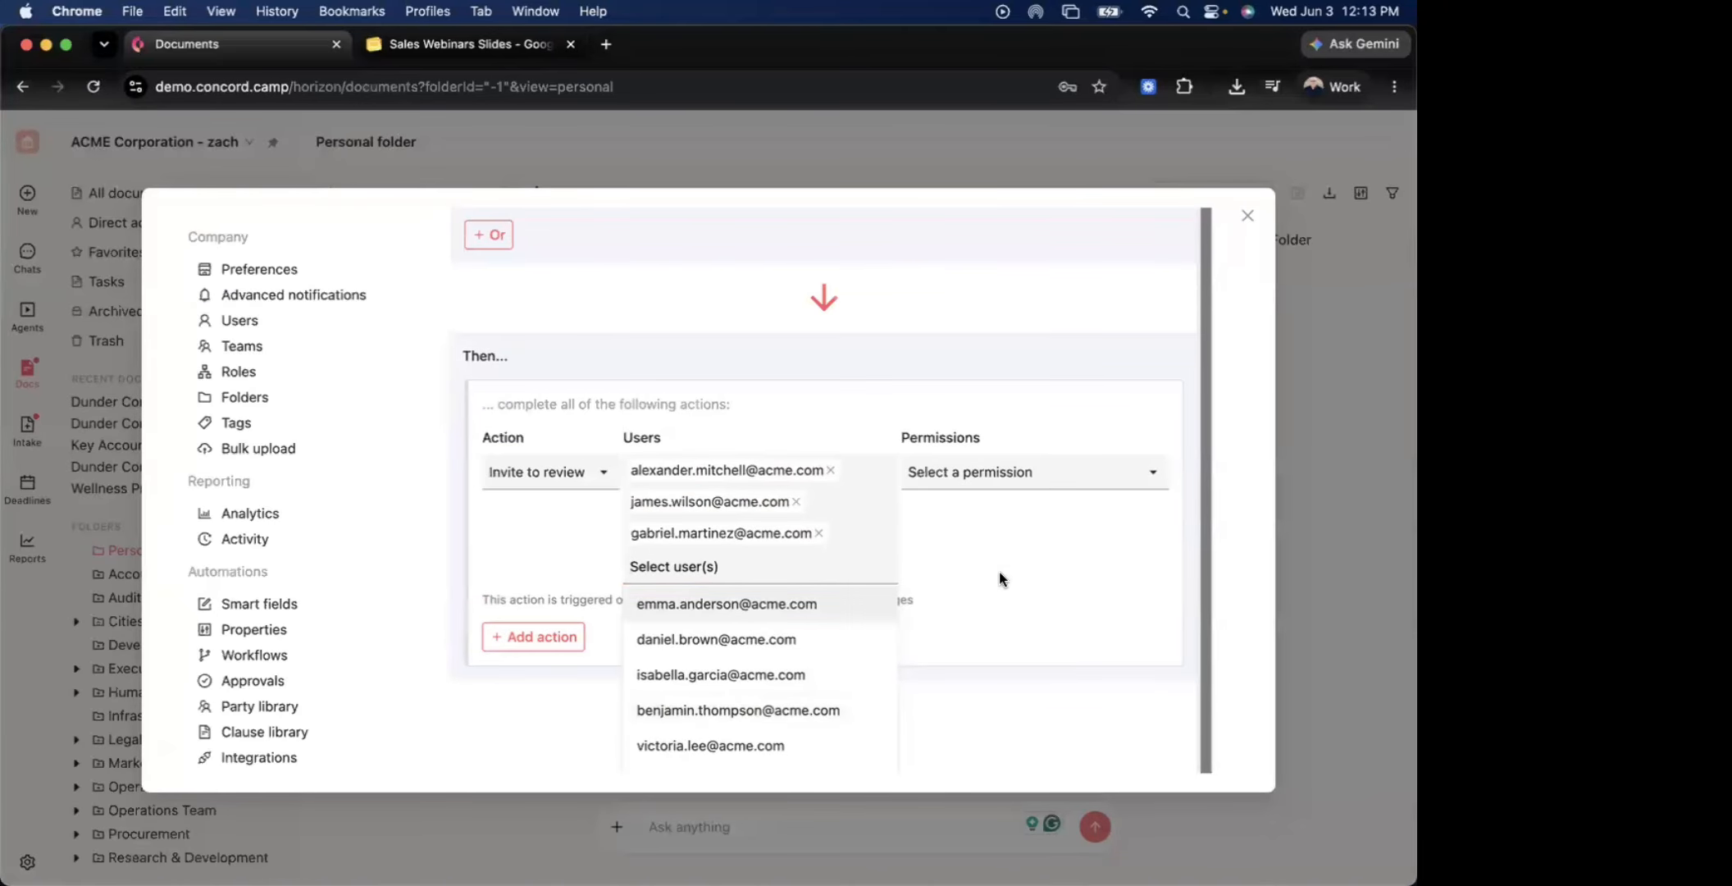
left_click(960, 557)
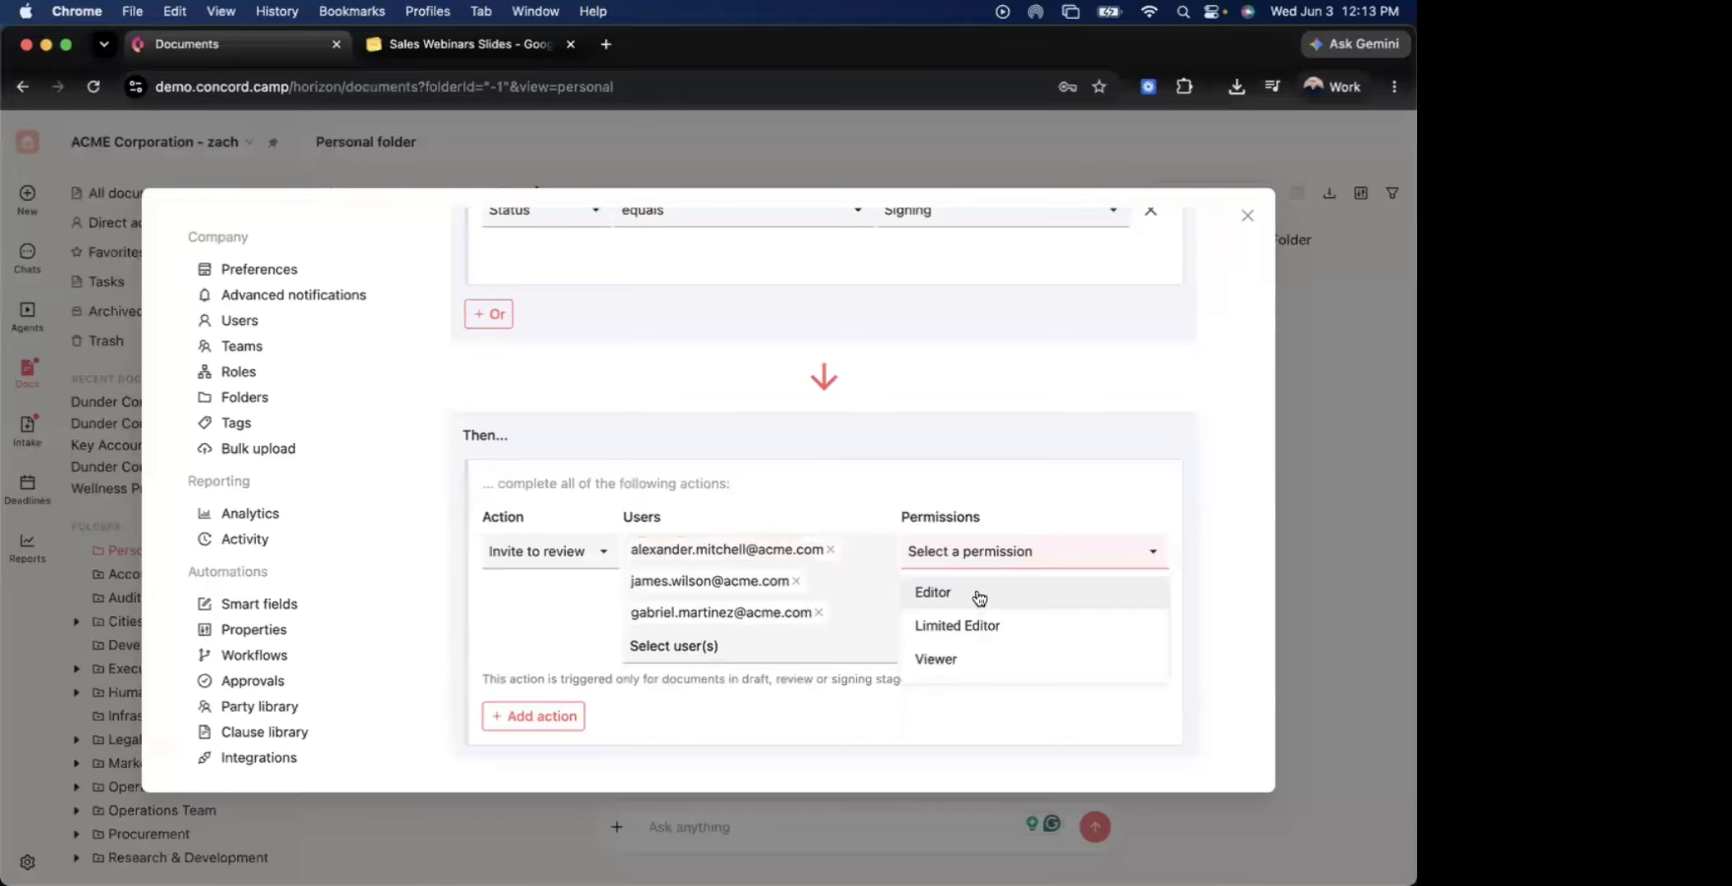
left_click(978, 596)
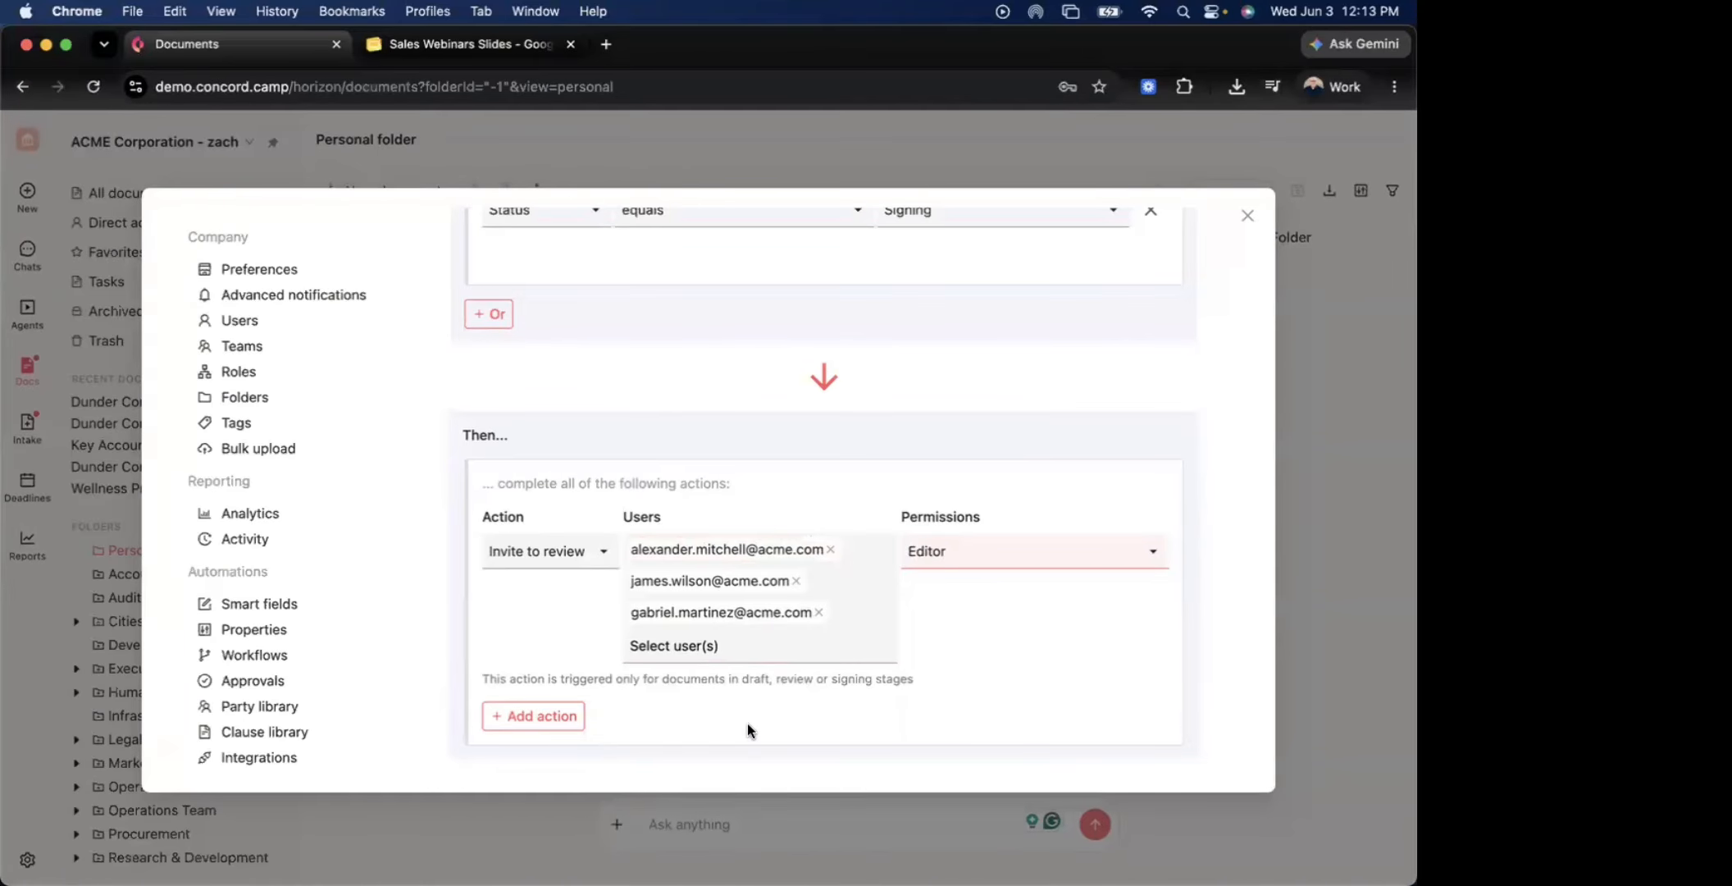
scroll(747, 722, "up", 5)
scroll(747, 724, "down", 5)
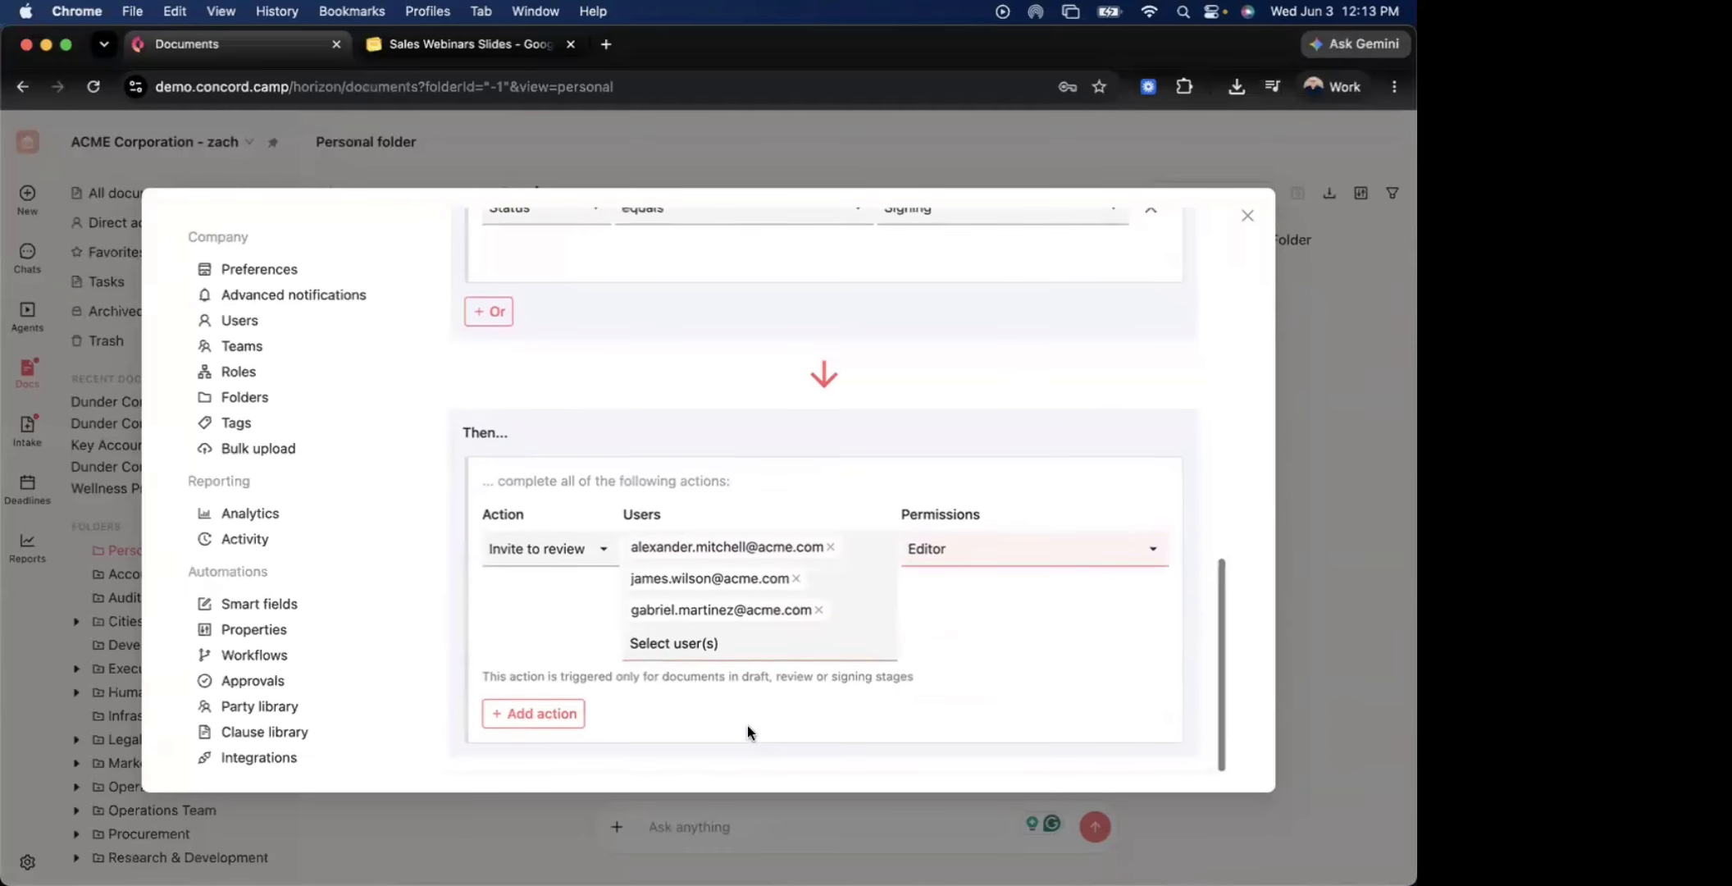
Add a second blank action below the review invitation and try to save the Legal Review workflow
left_click(547, 720)
left_click(561, 738)
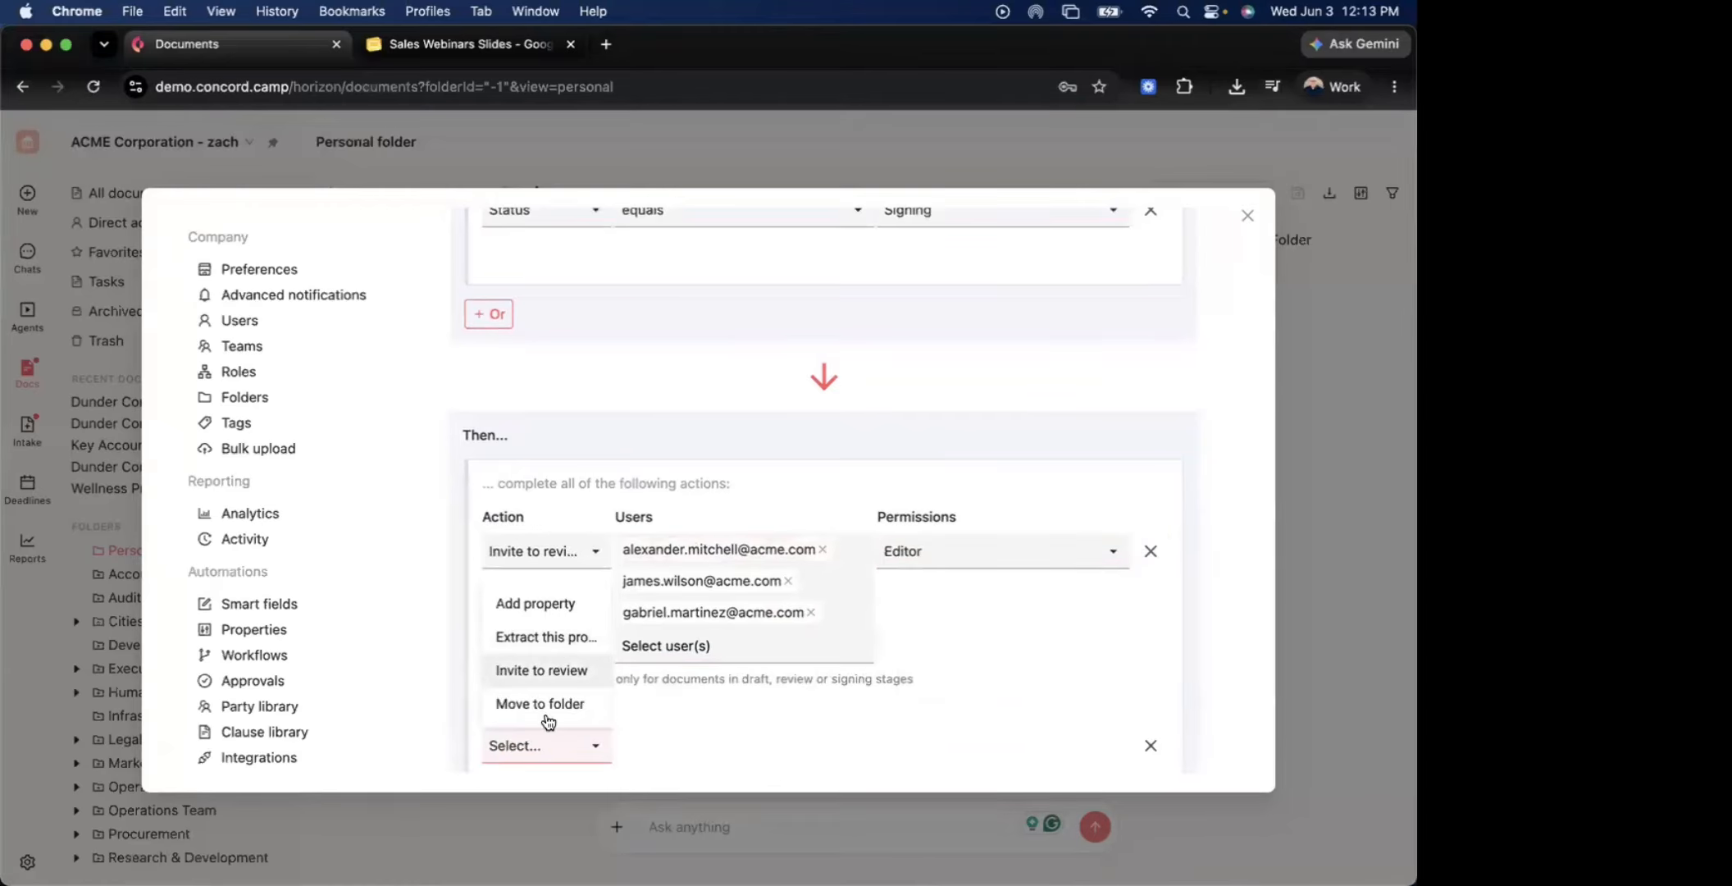
left_click(1036, 675)
scroll(997, 640, "up", 2)
scroll(997, 643, "up", 10)
left_click(1168, 279)
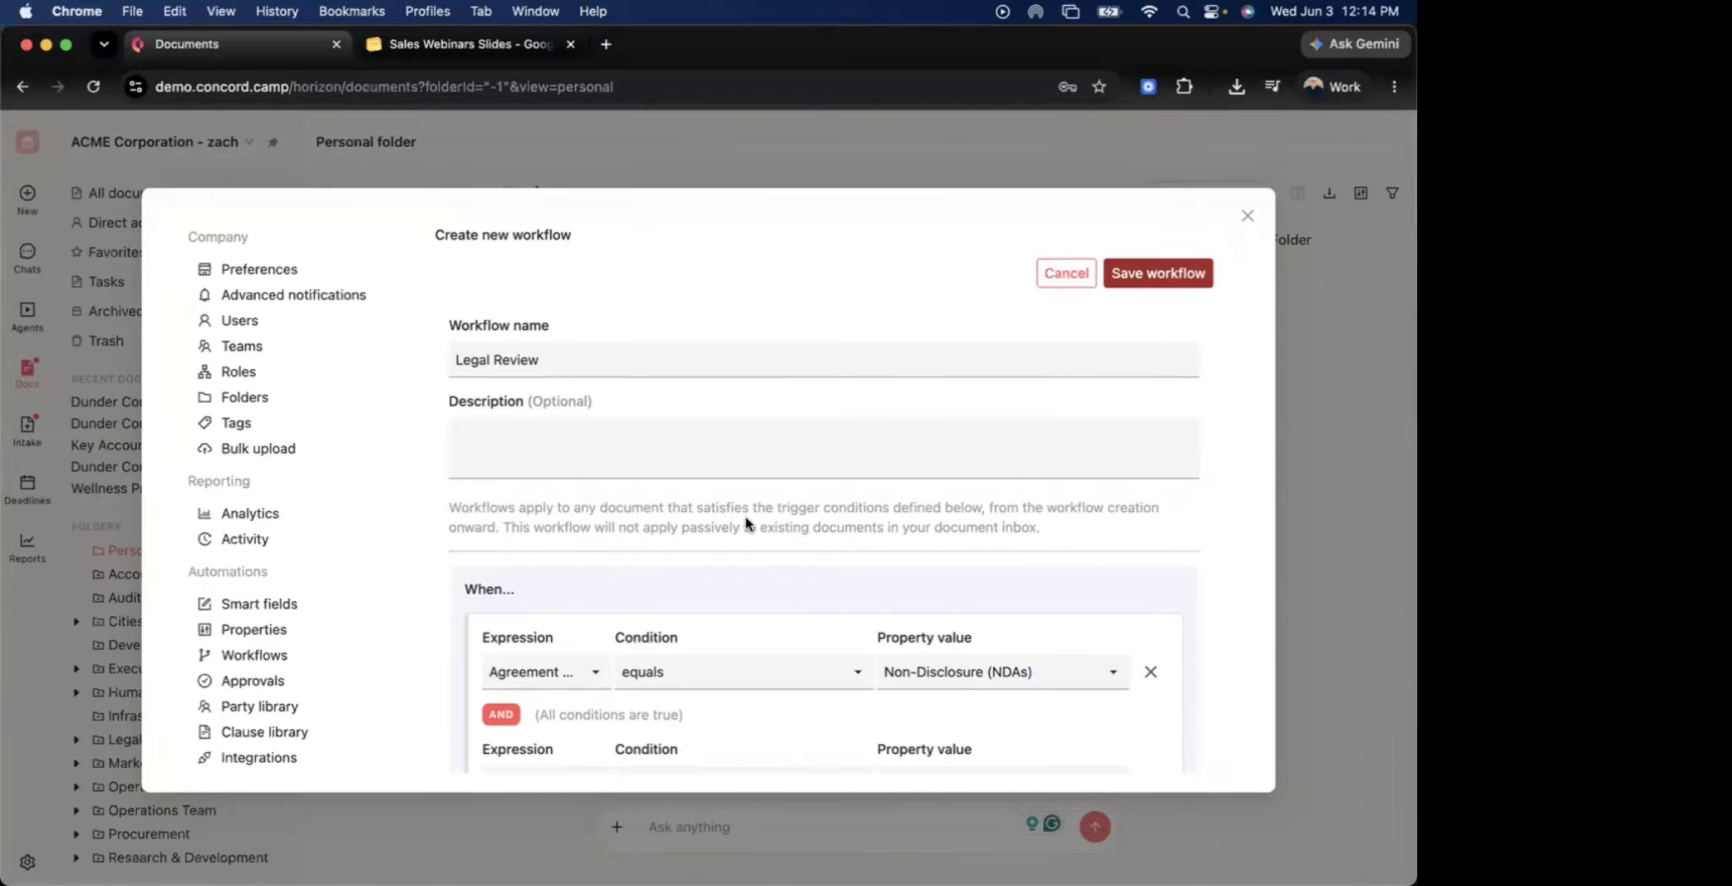
Review the AND trigger conditions, checking how the agreement categories and the document statuses are combined
scroll(745, 521, "down", 5)
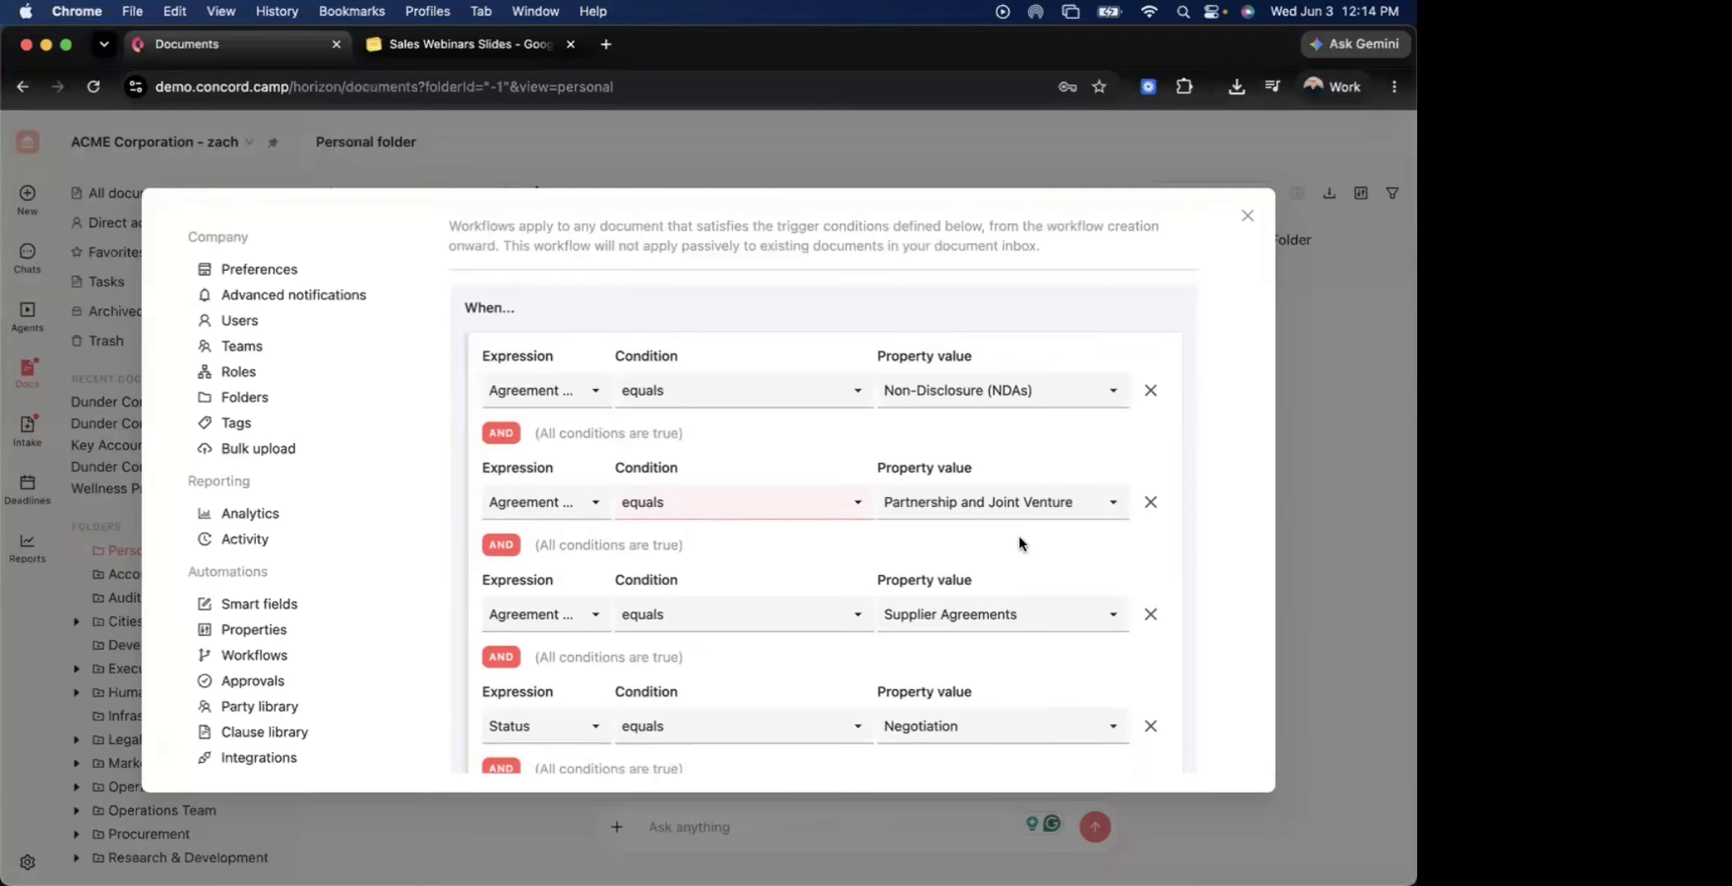
scroll(656, 552, "down", 7)
scroll(656, 552, "up", 2)
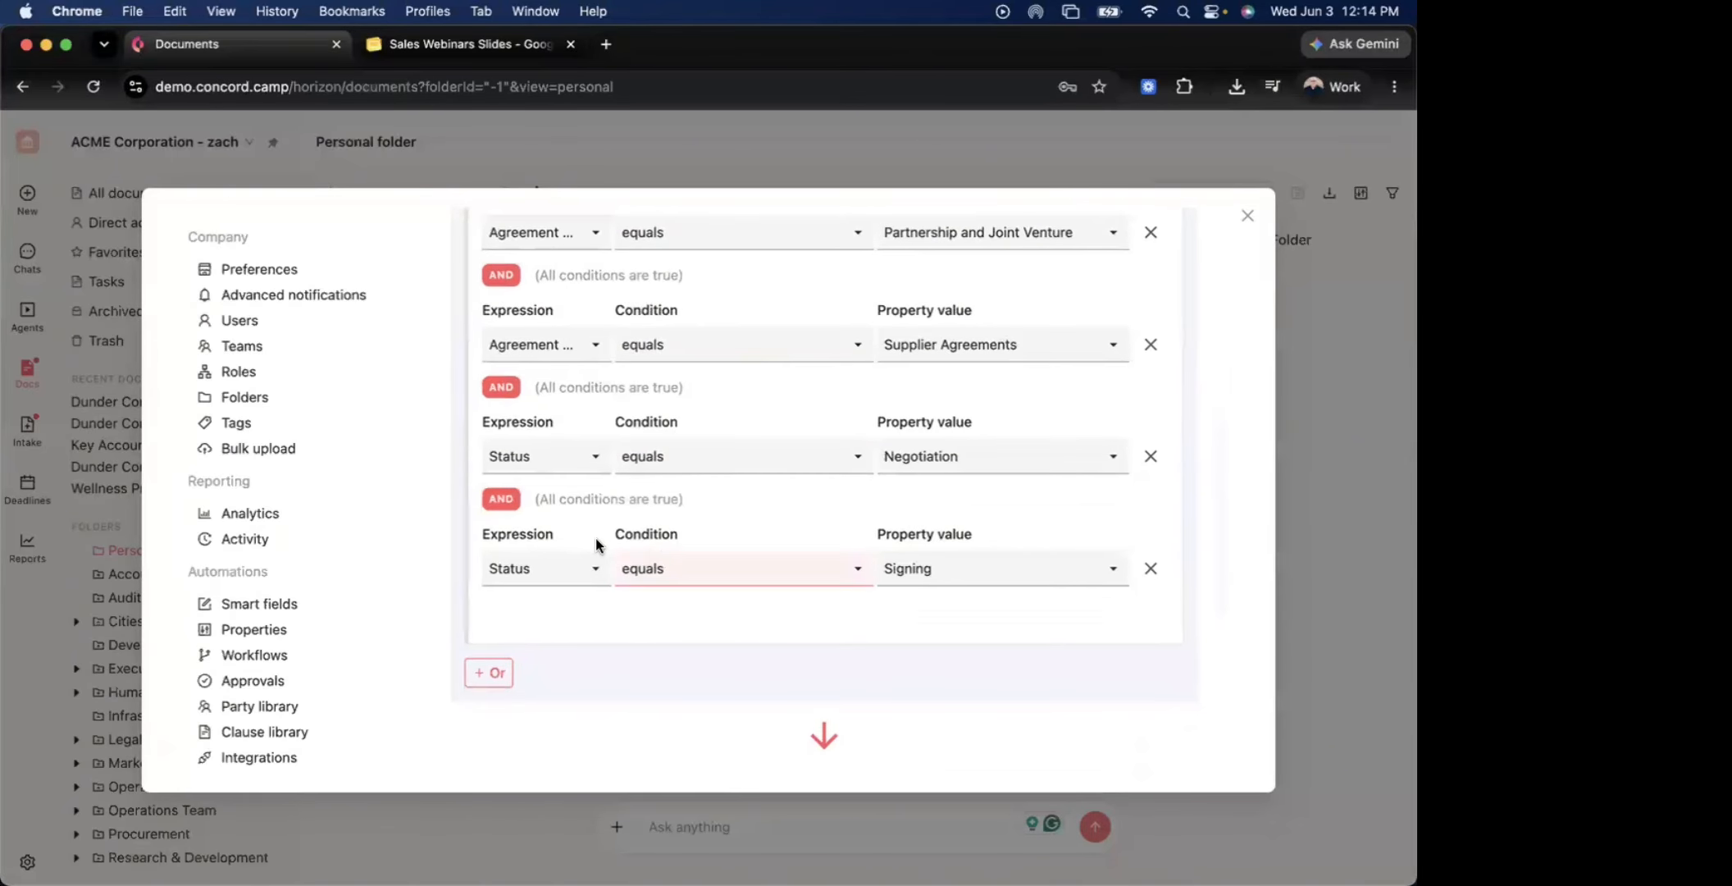
scroll(588, 543, "up", 1)
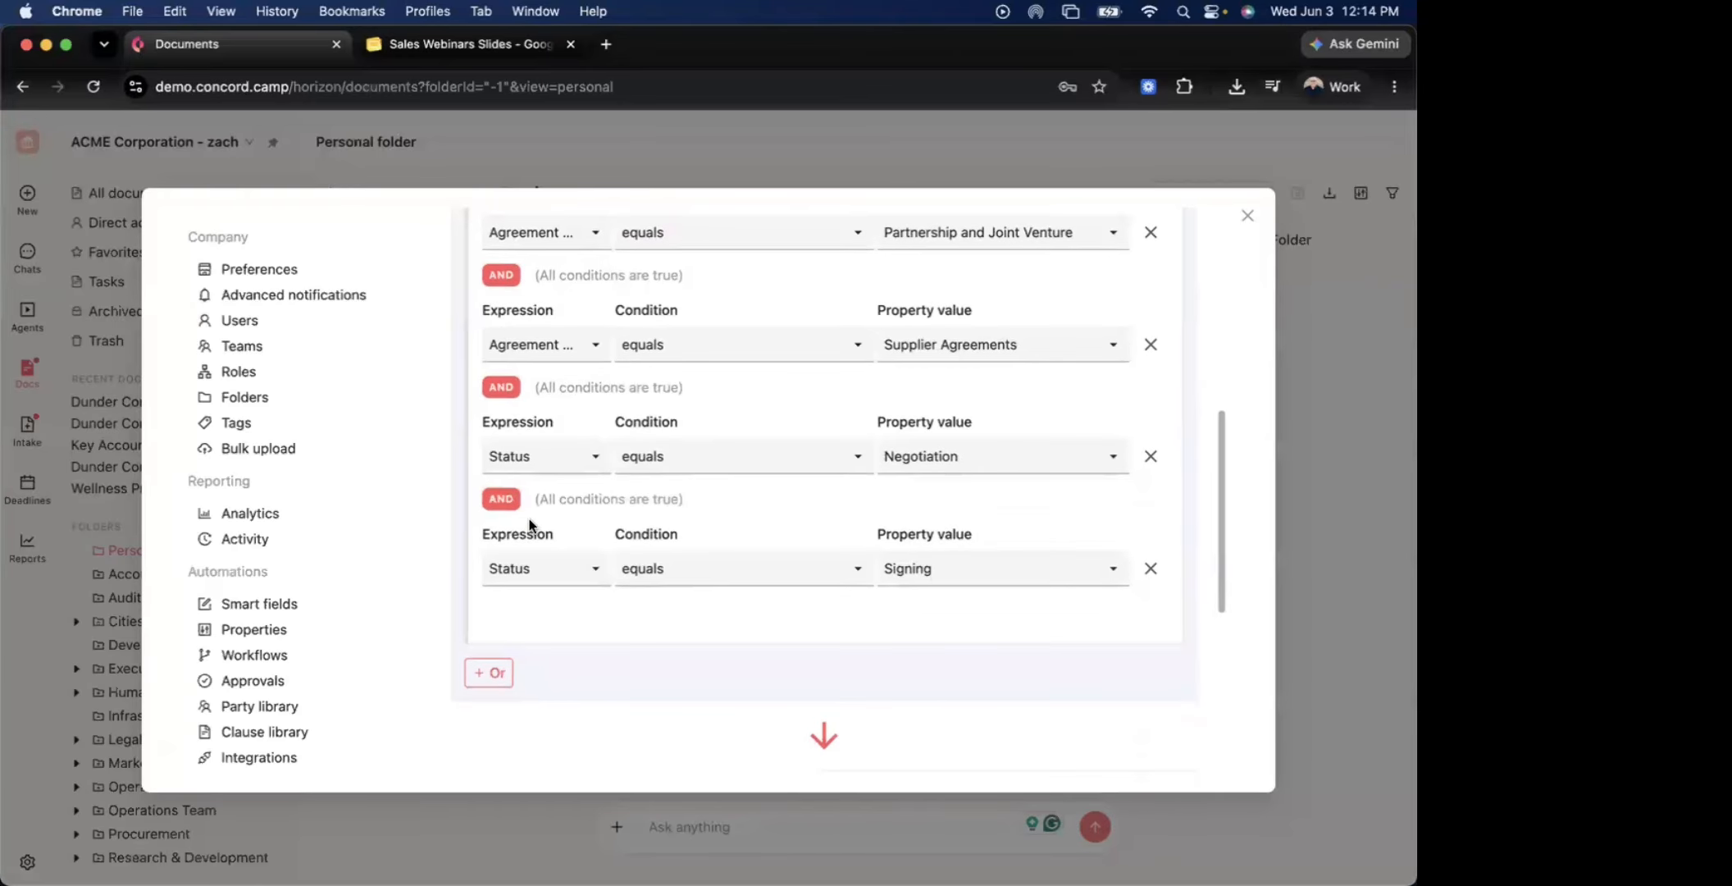
scroll(533, 525, "up", 5)
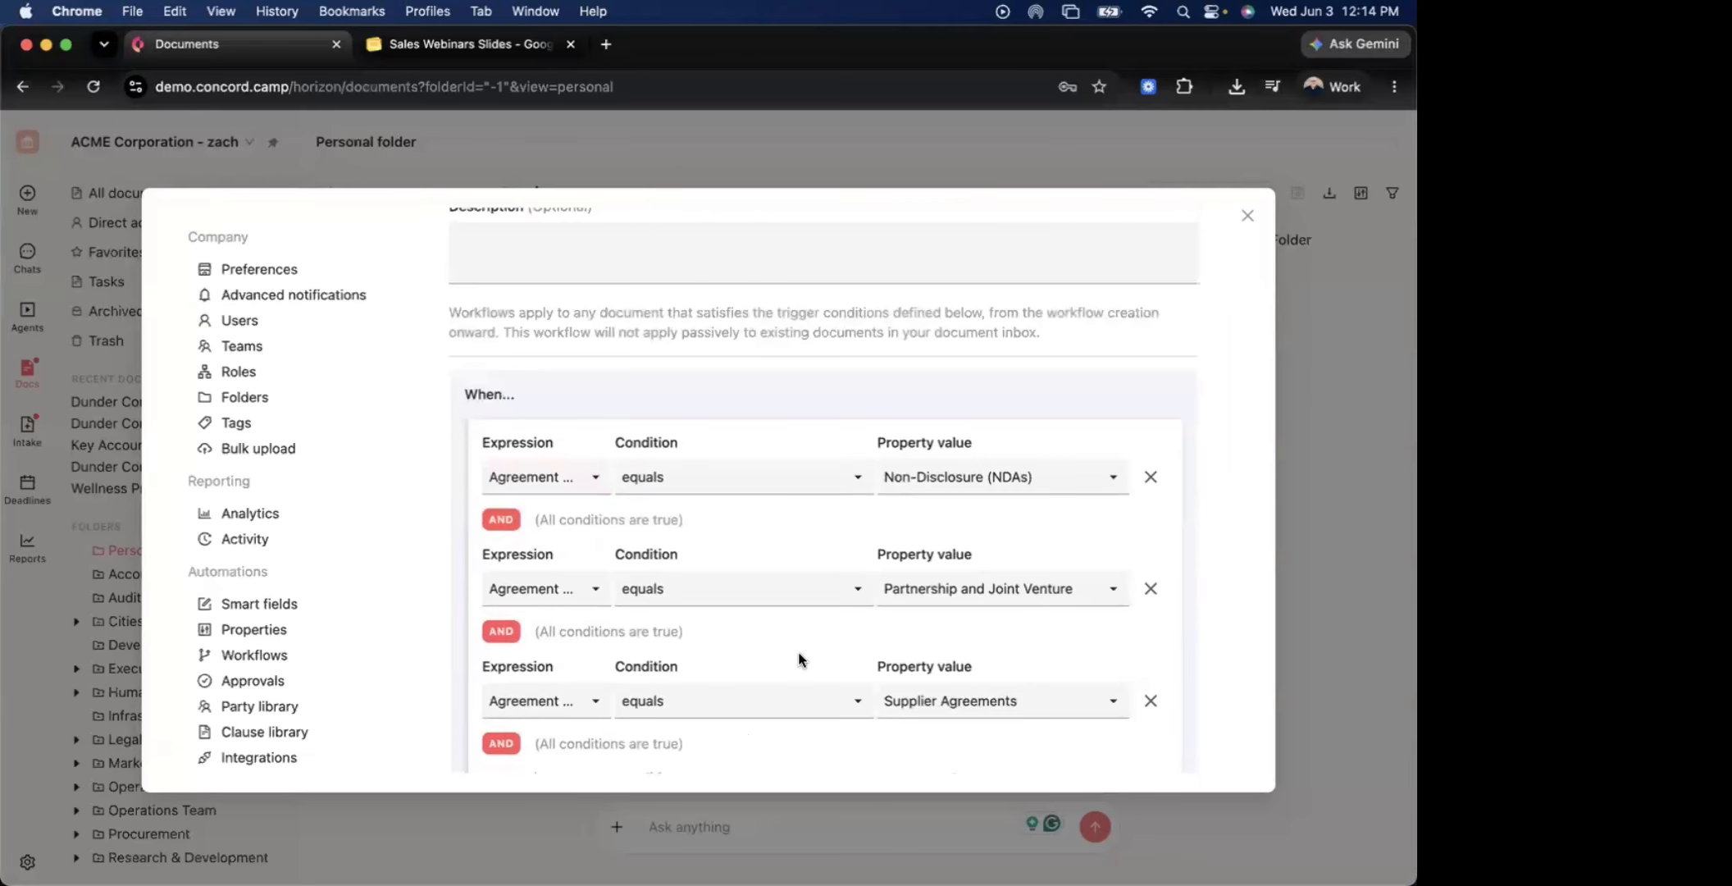
scroll(808, 648, "down", 3)
scroll(820, 619, "down", 2)
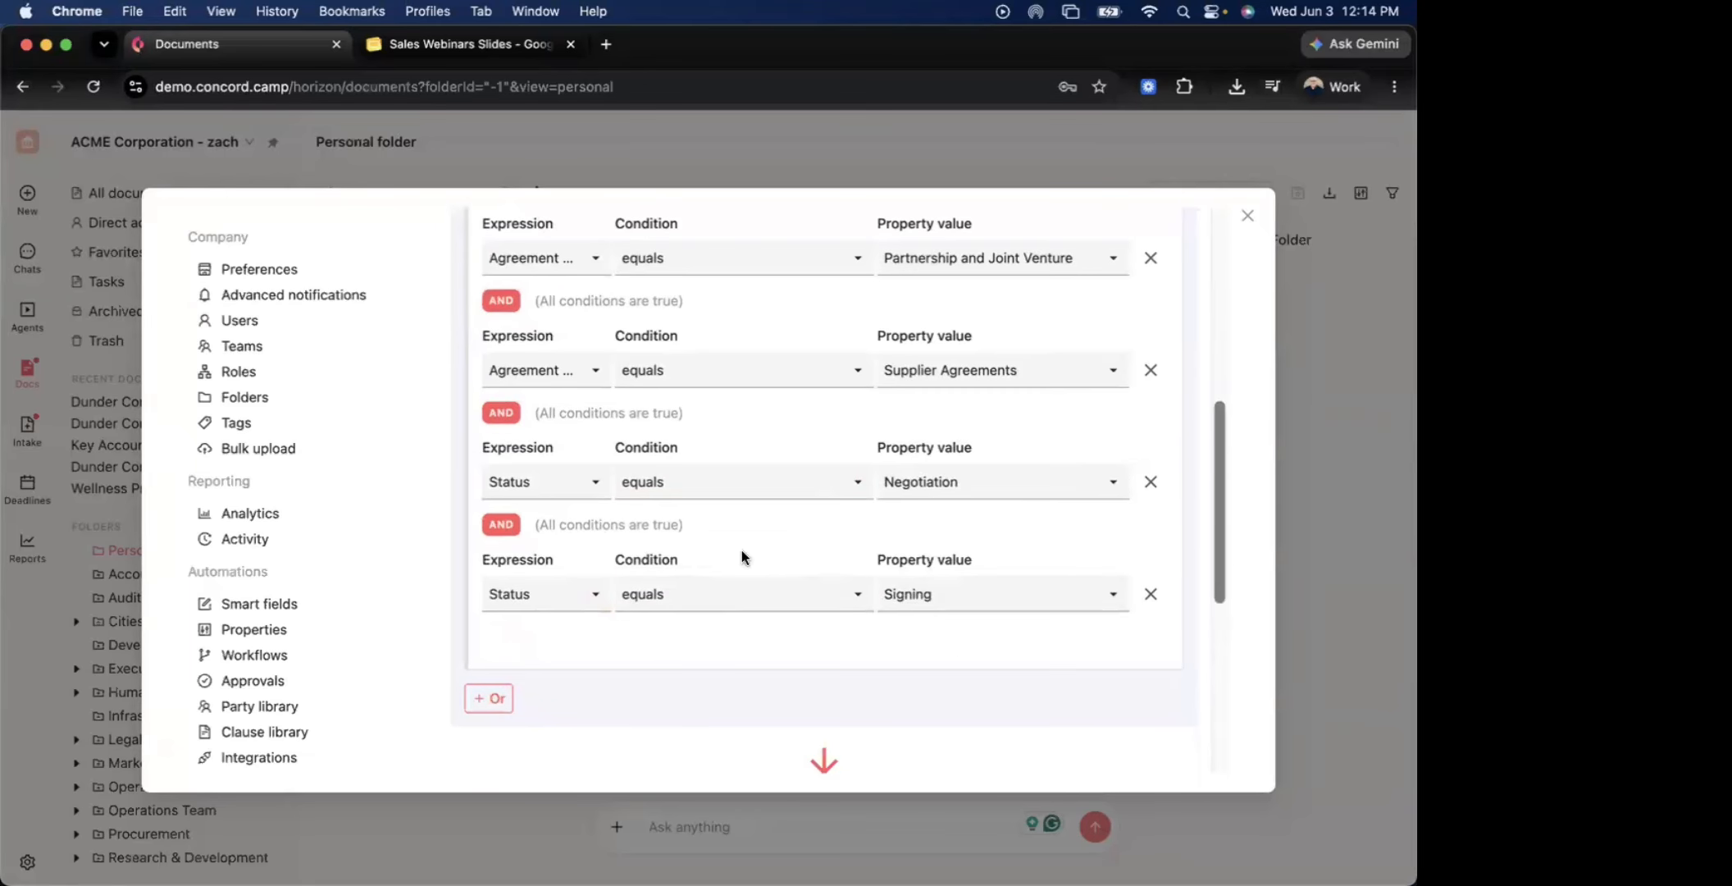
Replace the block of AND trigger conditions with a new empty OR block
left_click(1151, 593)
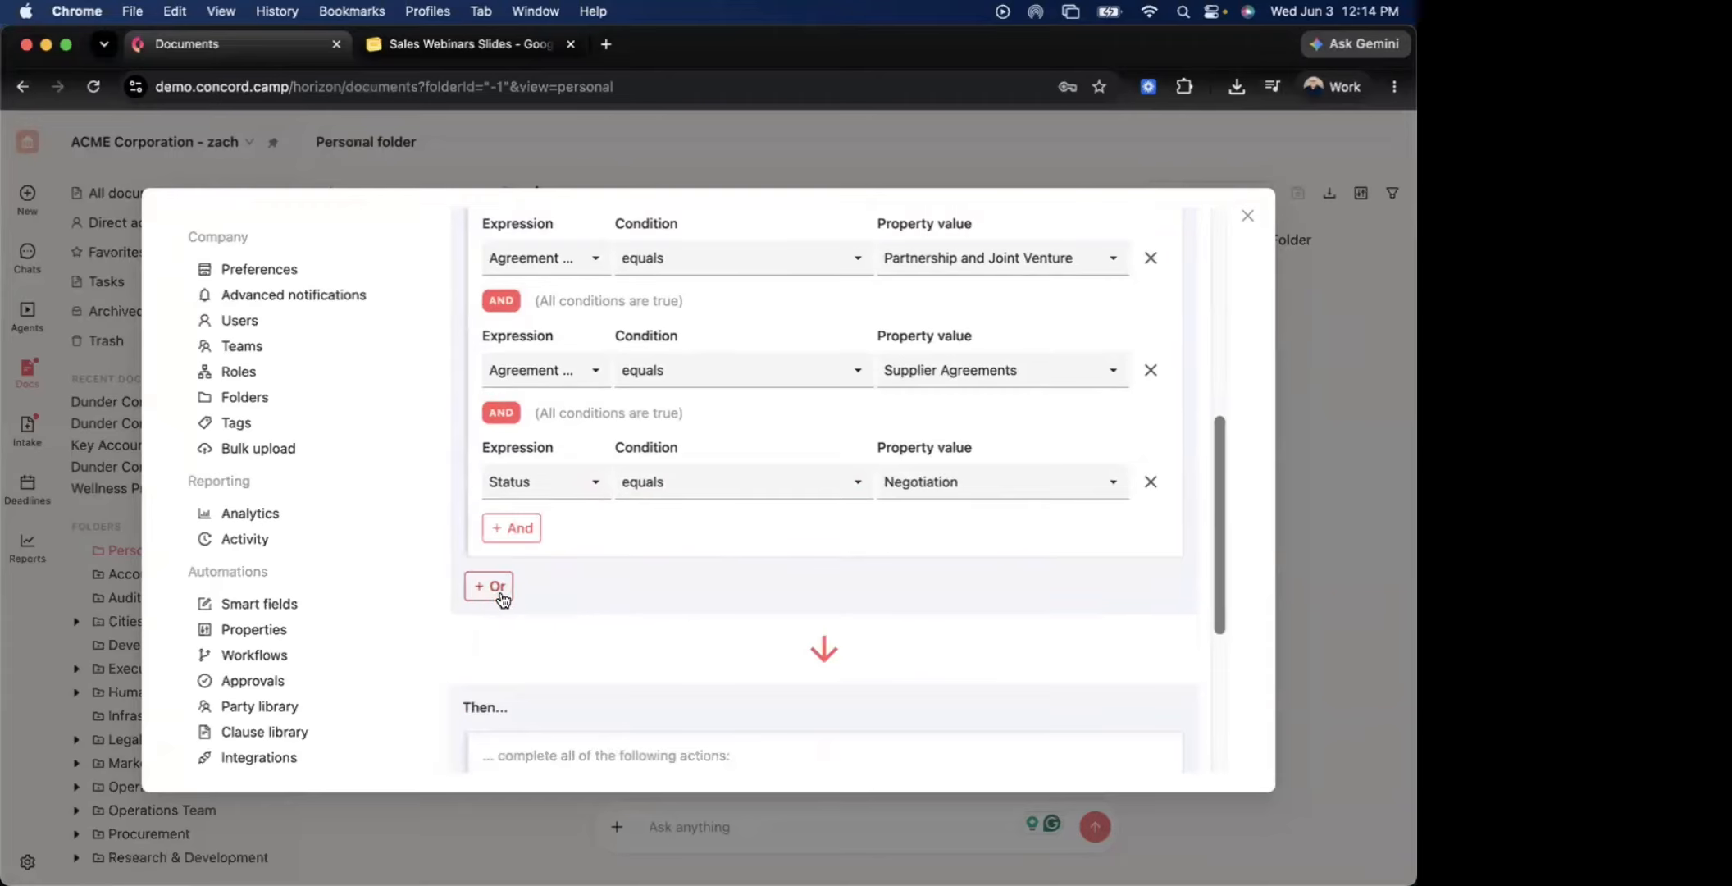
left_click(498, 589)
scroll(574, 558, "down", 3)
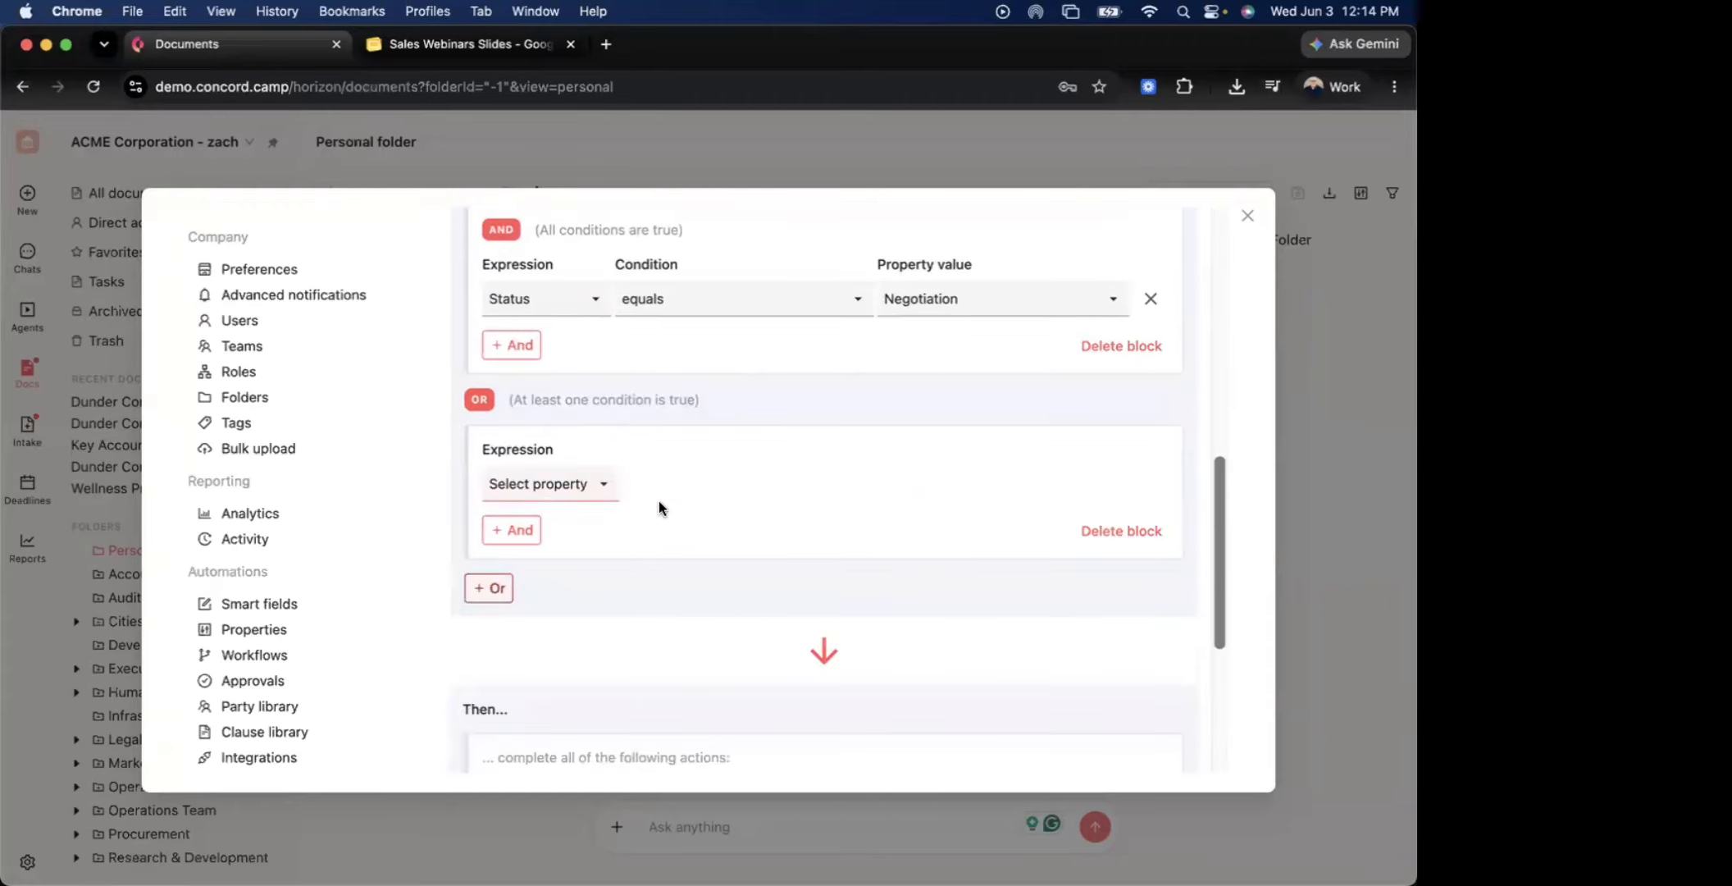
scroll(659, 504, "up", 10)
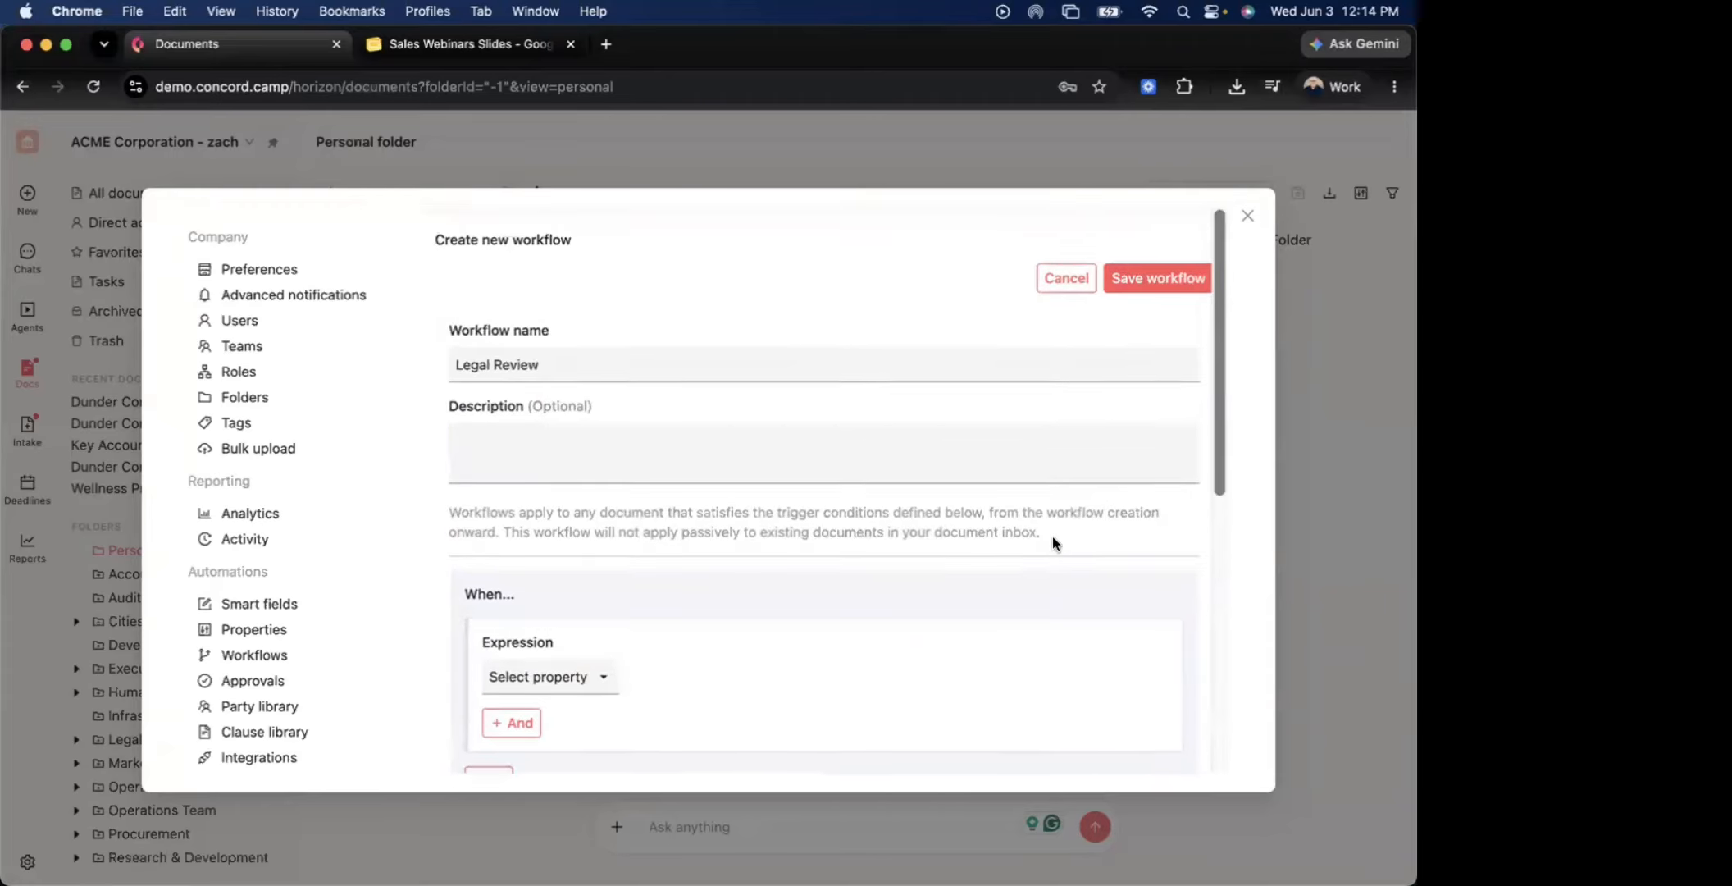
Set the empty trigger block's expression to Agreement category with the equals condition
scroll(1025, 541, "down", 4)
scroll(578, 460, "up", 1)
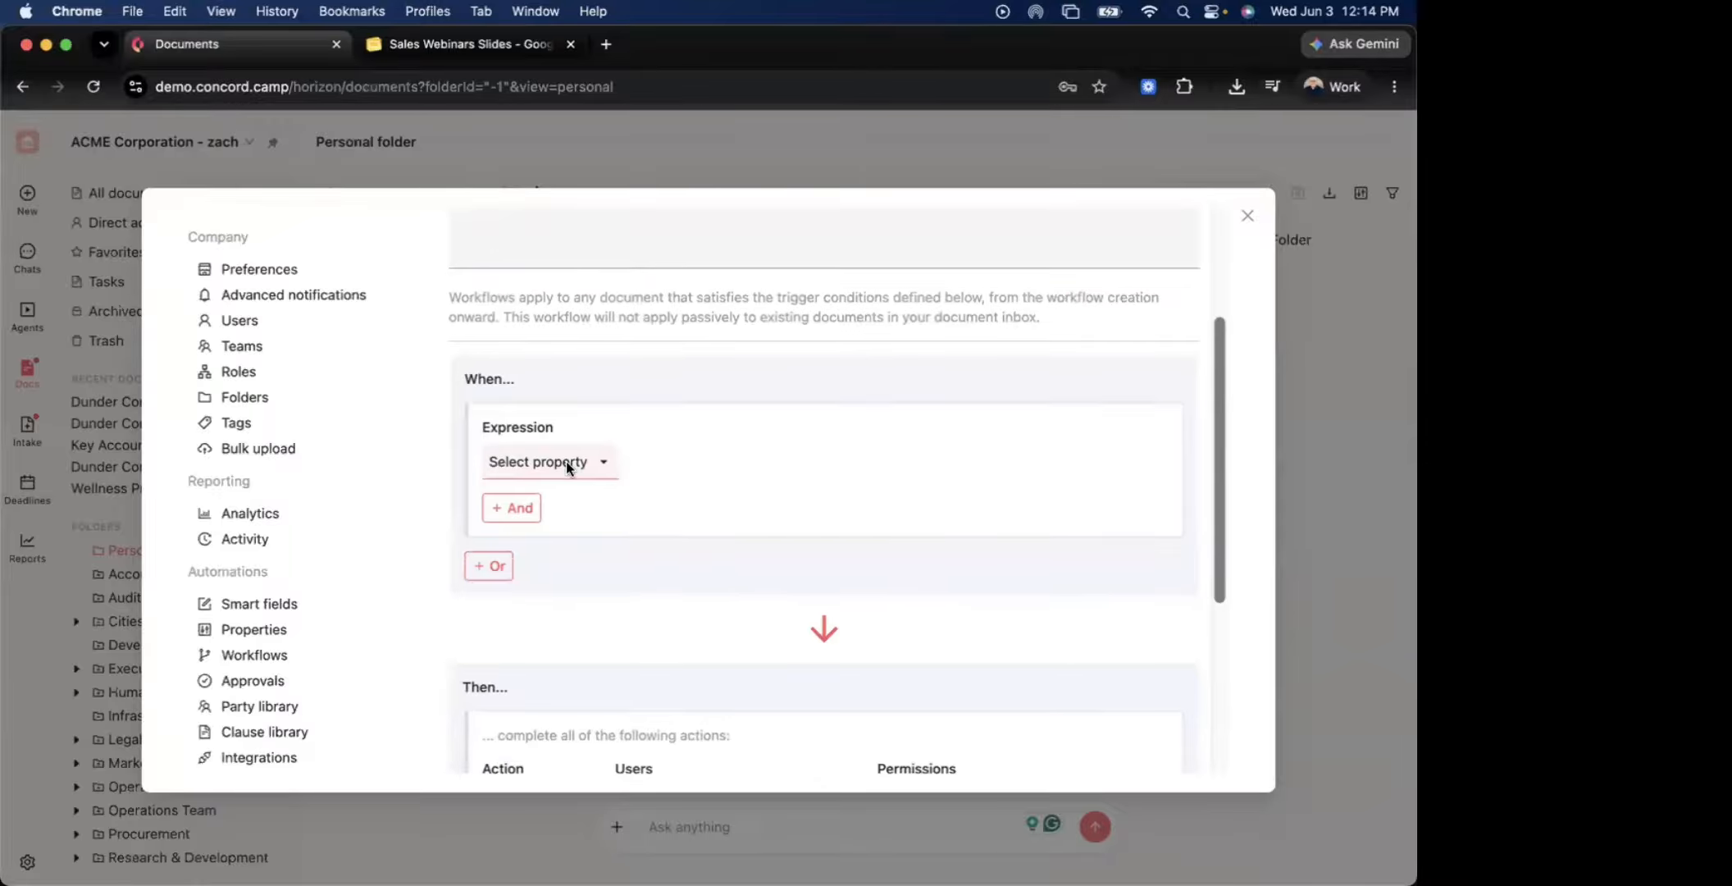
left_click(566, 462)
key("Return")
left_click(715, 467)
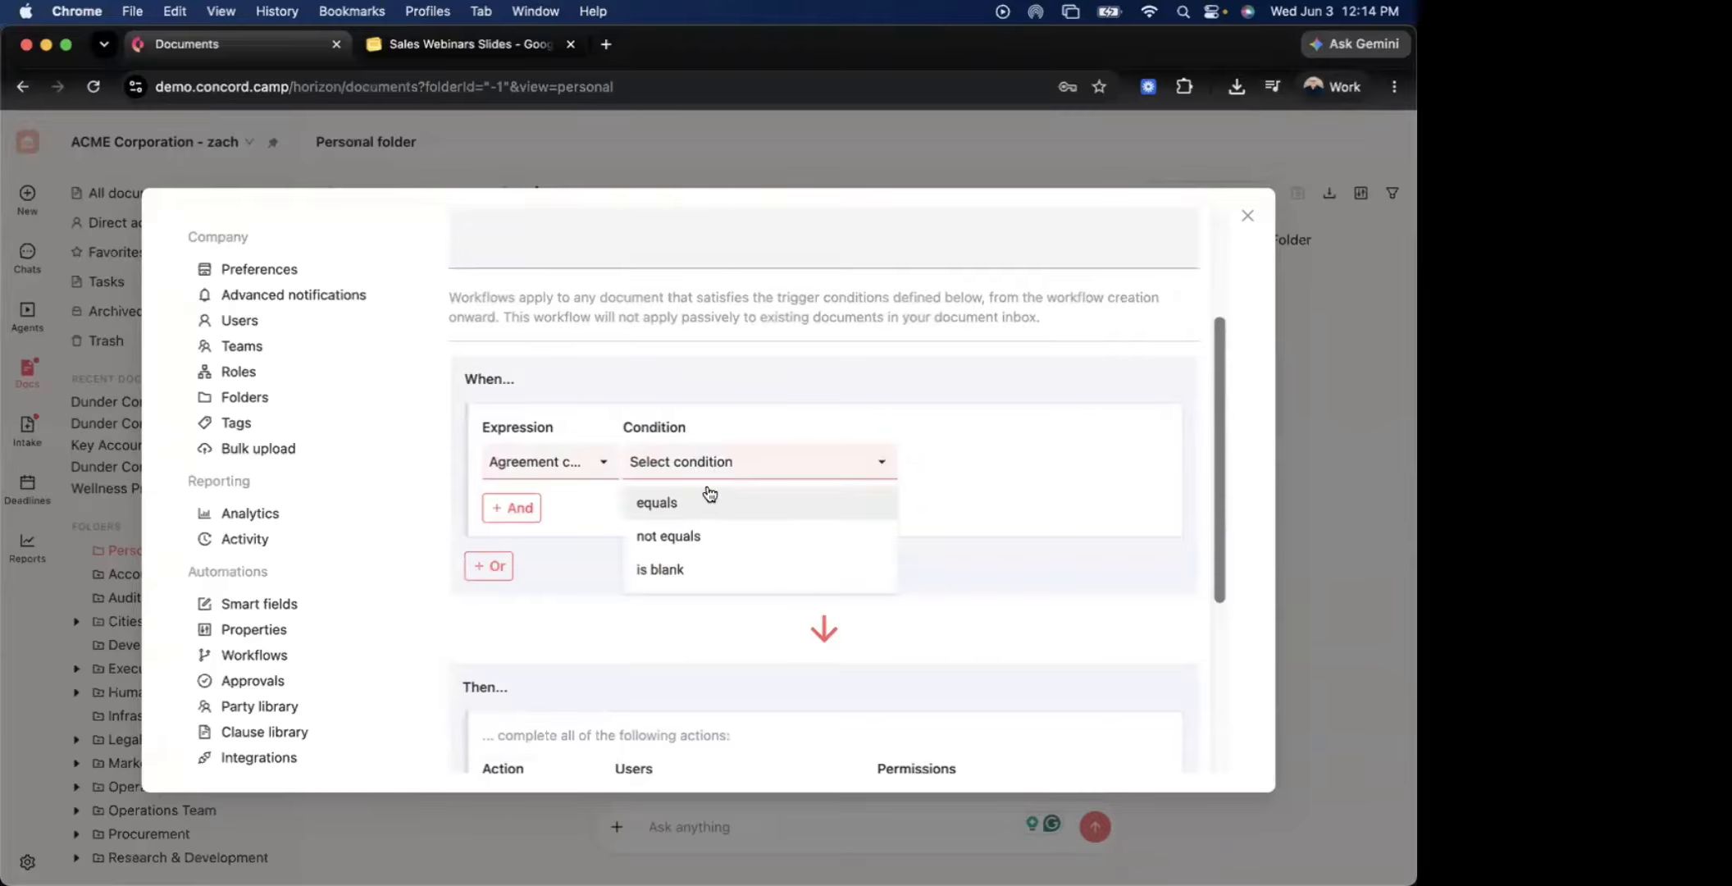
key("Return")
left_click(978, 463)
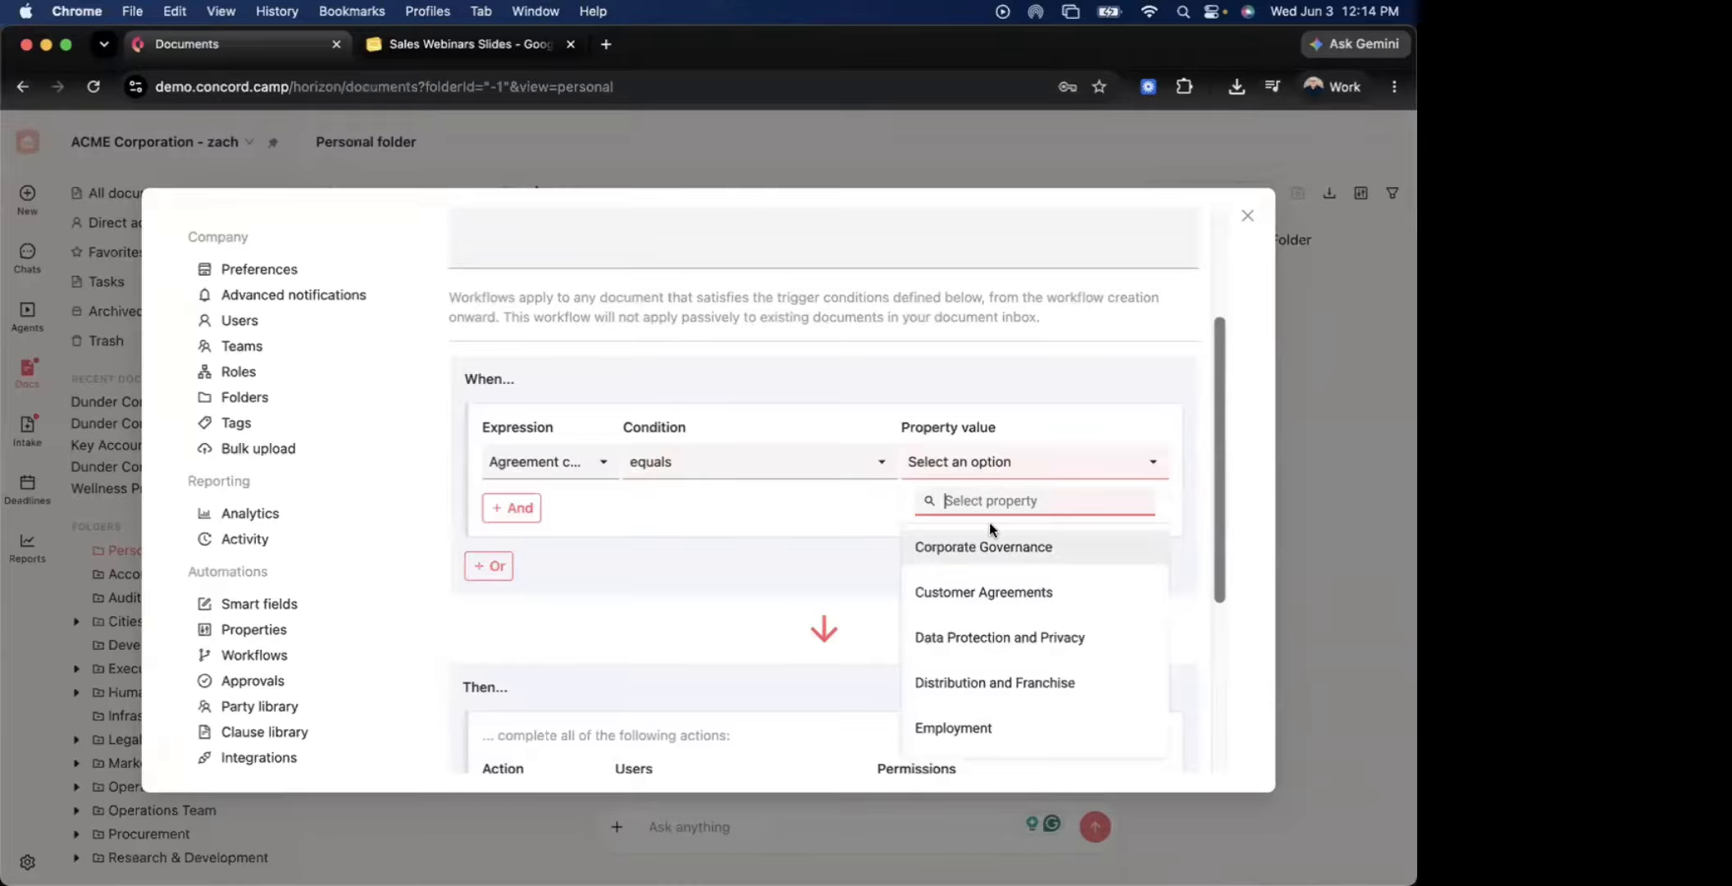
scroll(1015, 623, "down", 3)
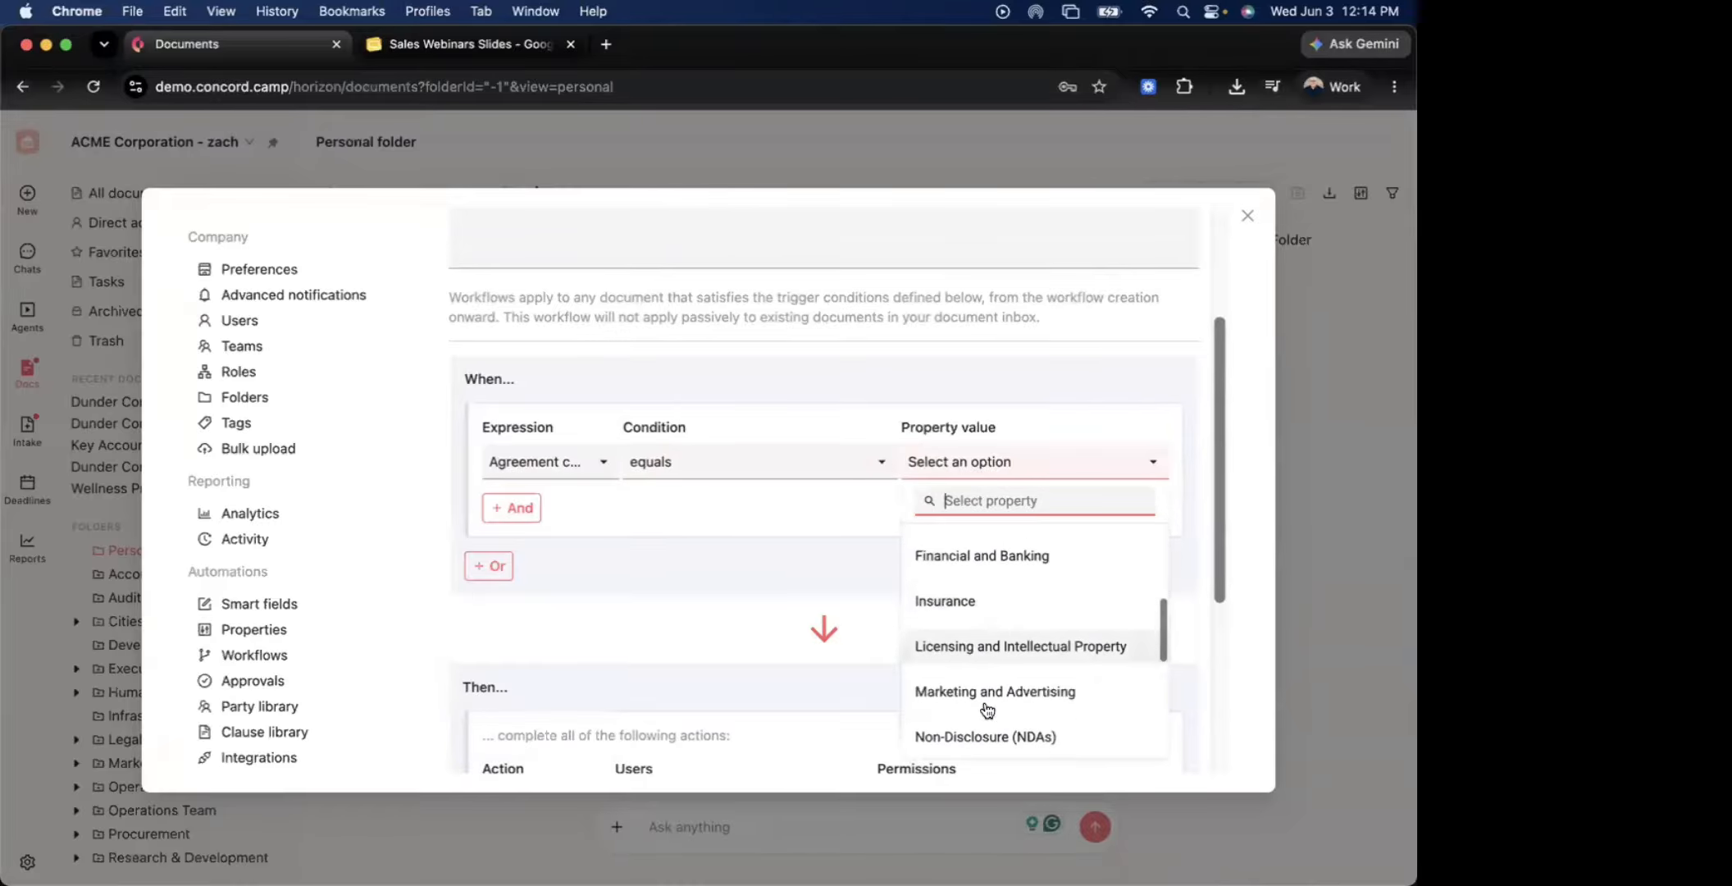
left_click(578, 553)
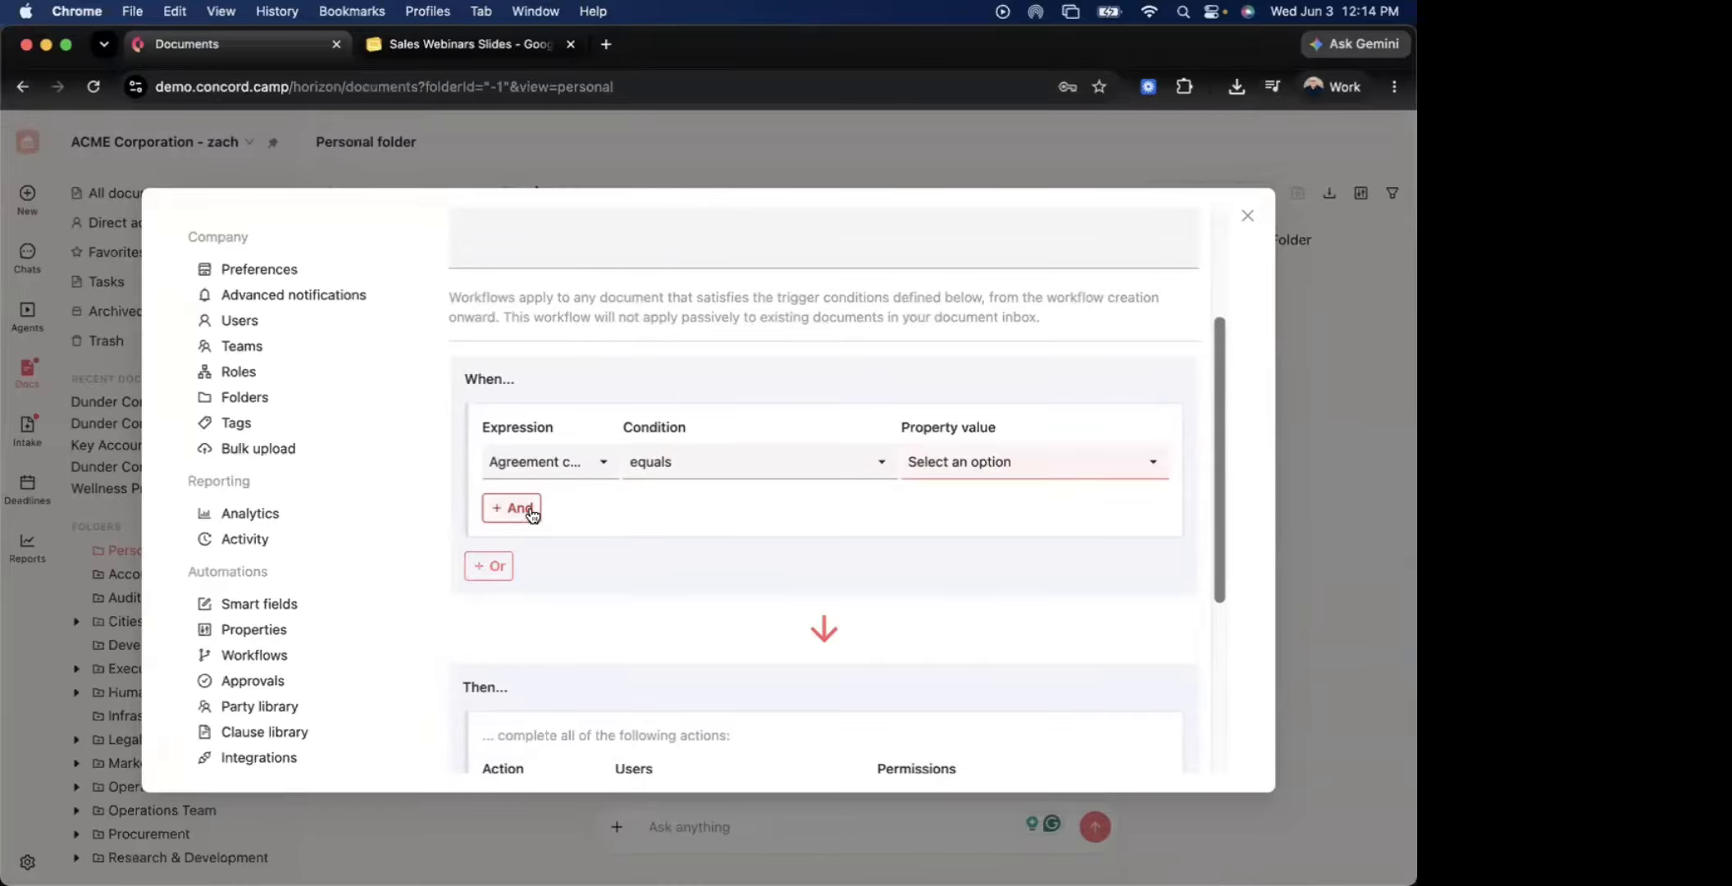
Add an OR trigger block requiring Agreement category to equal Customer Agreements
left_click(489, 565)
left_click(566, 646)
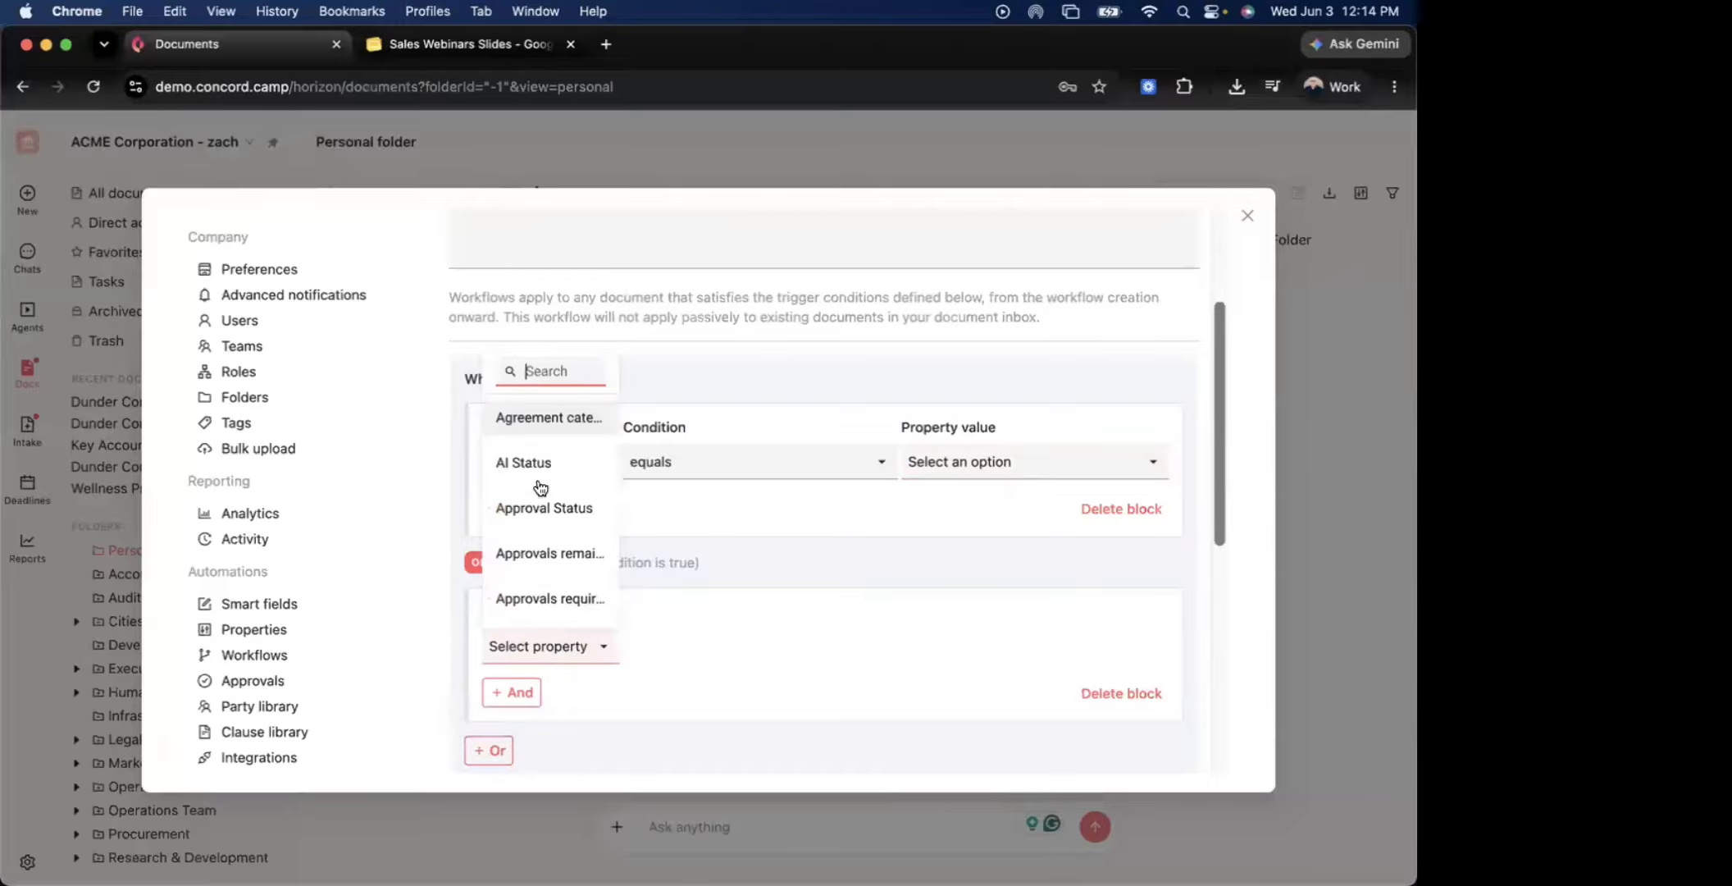
left_click(549, 418)
left_click(732, 646)
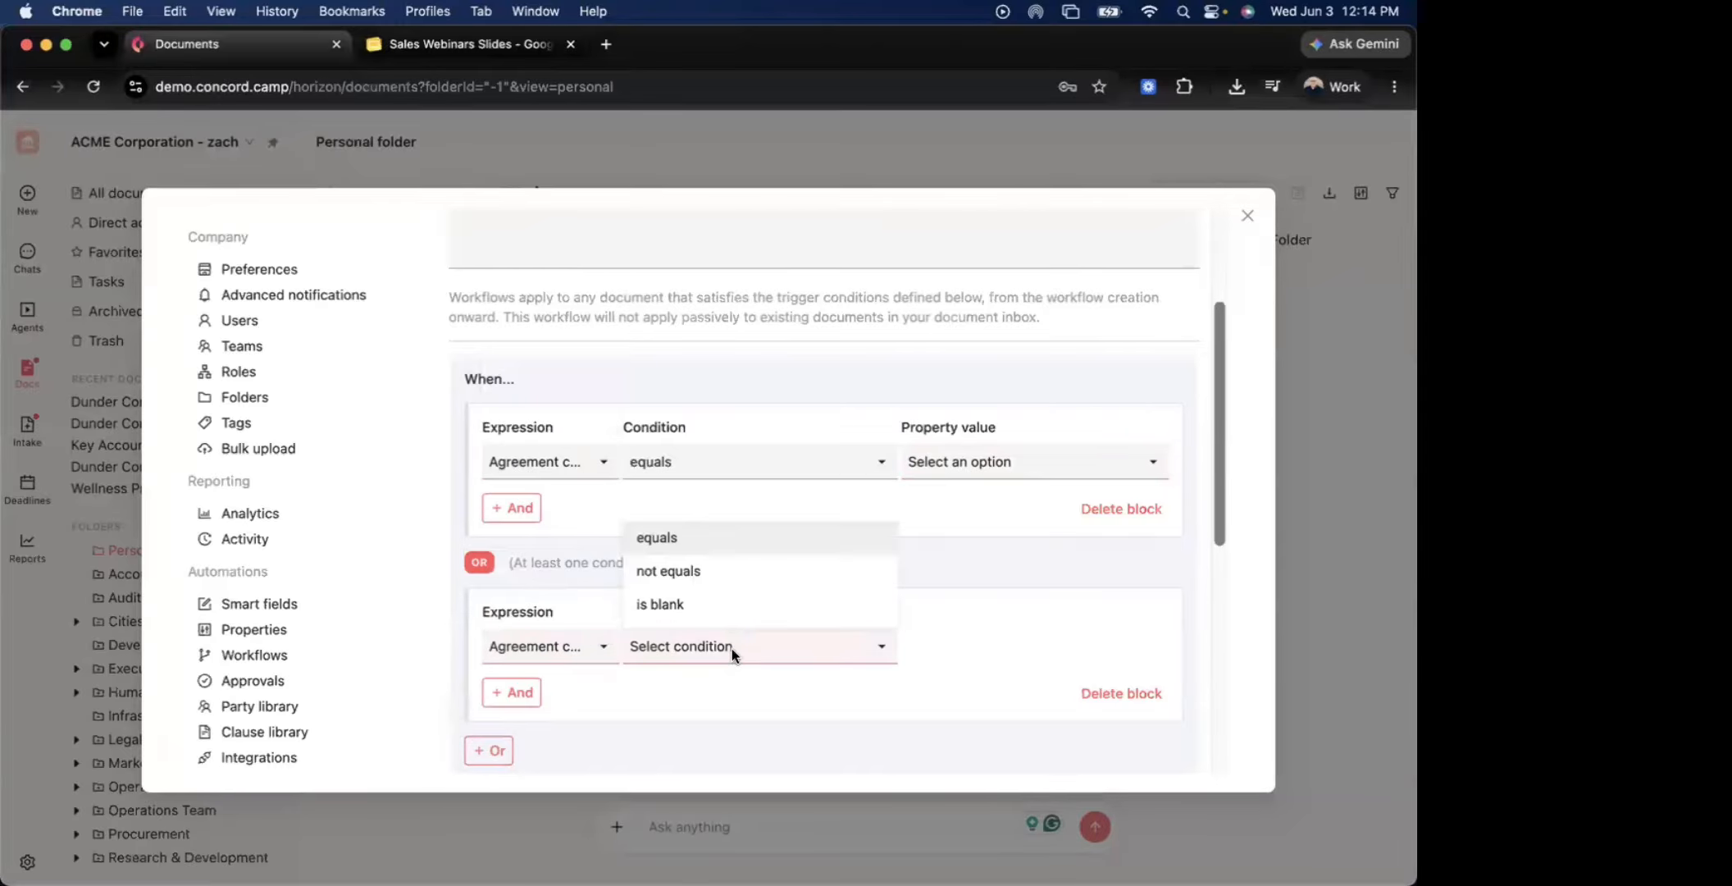
left_click(853, 537)
left_click(1013, 646)
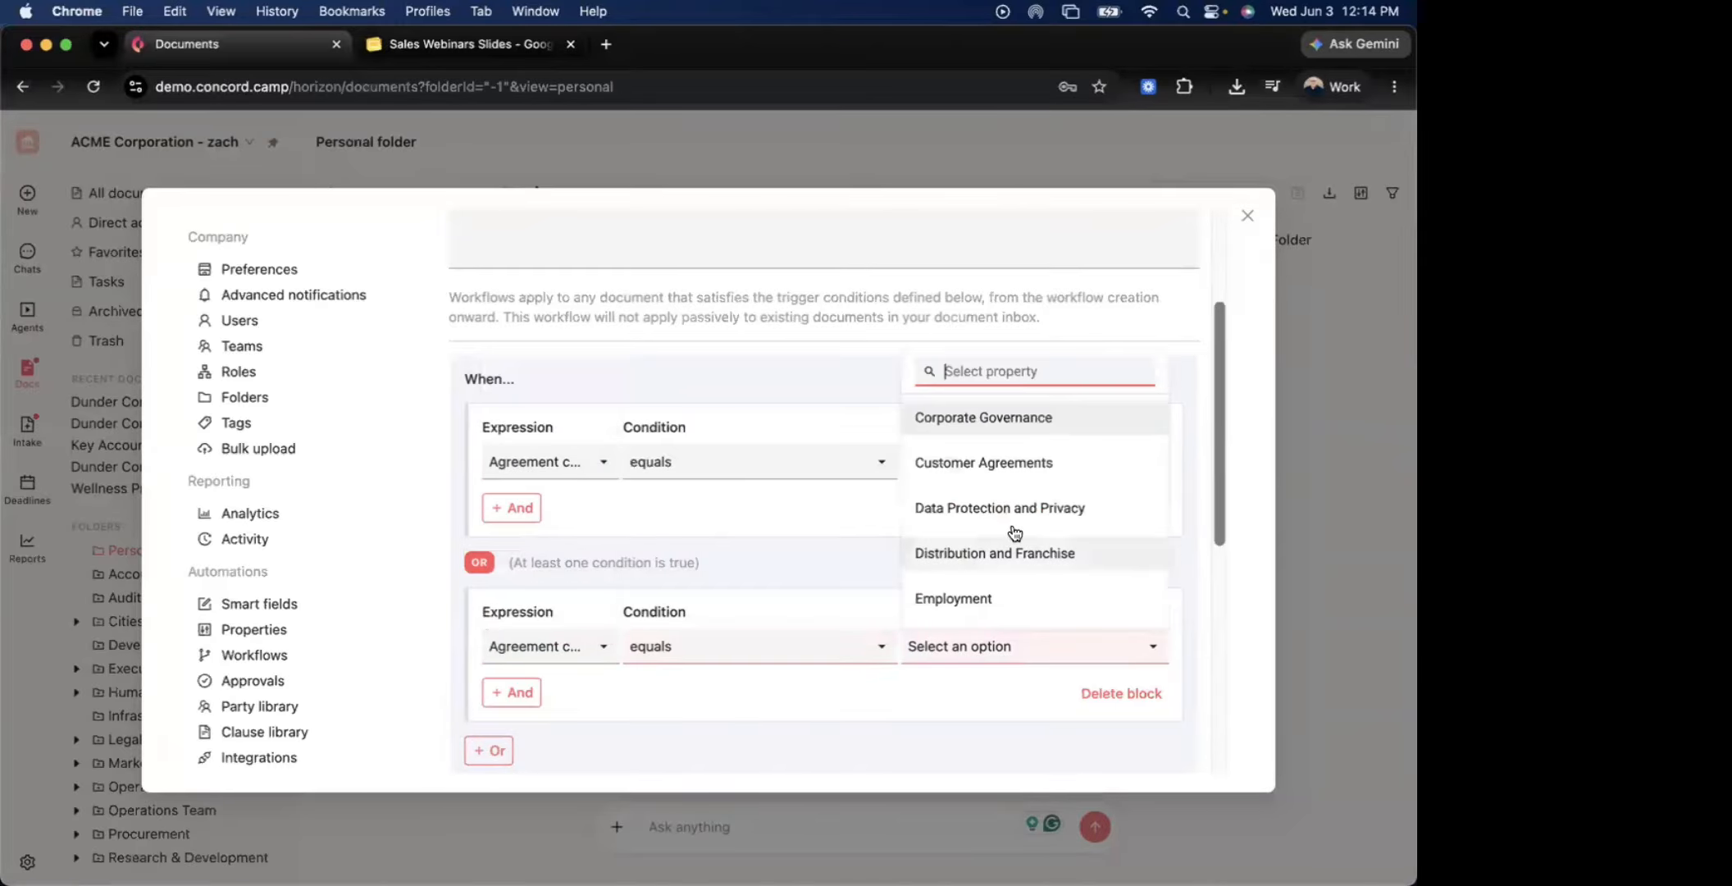
left_click(1012, 468)
Set the first trigger block's Agreement category value to Supplier Agreements
left_click(963, 464)
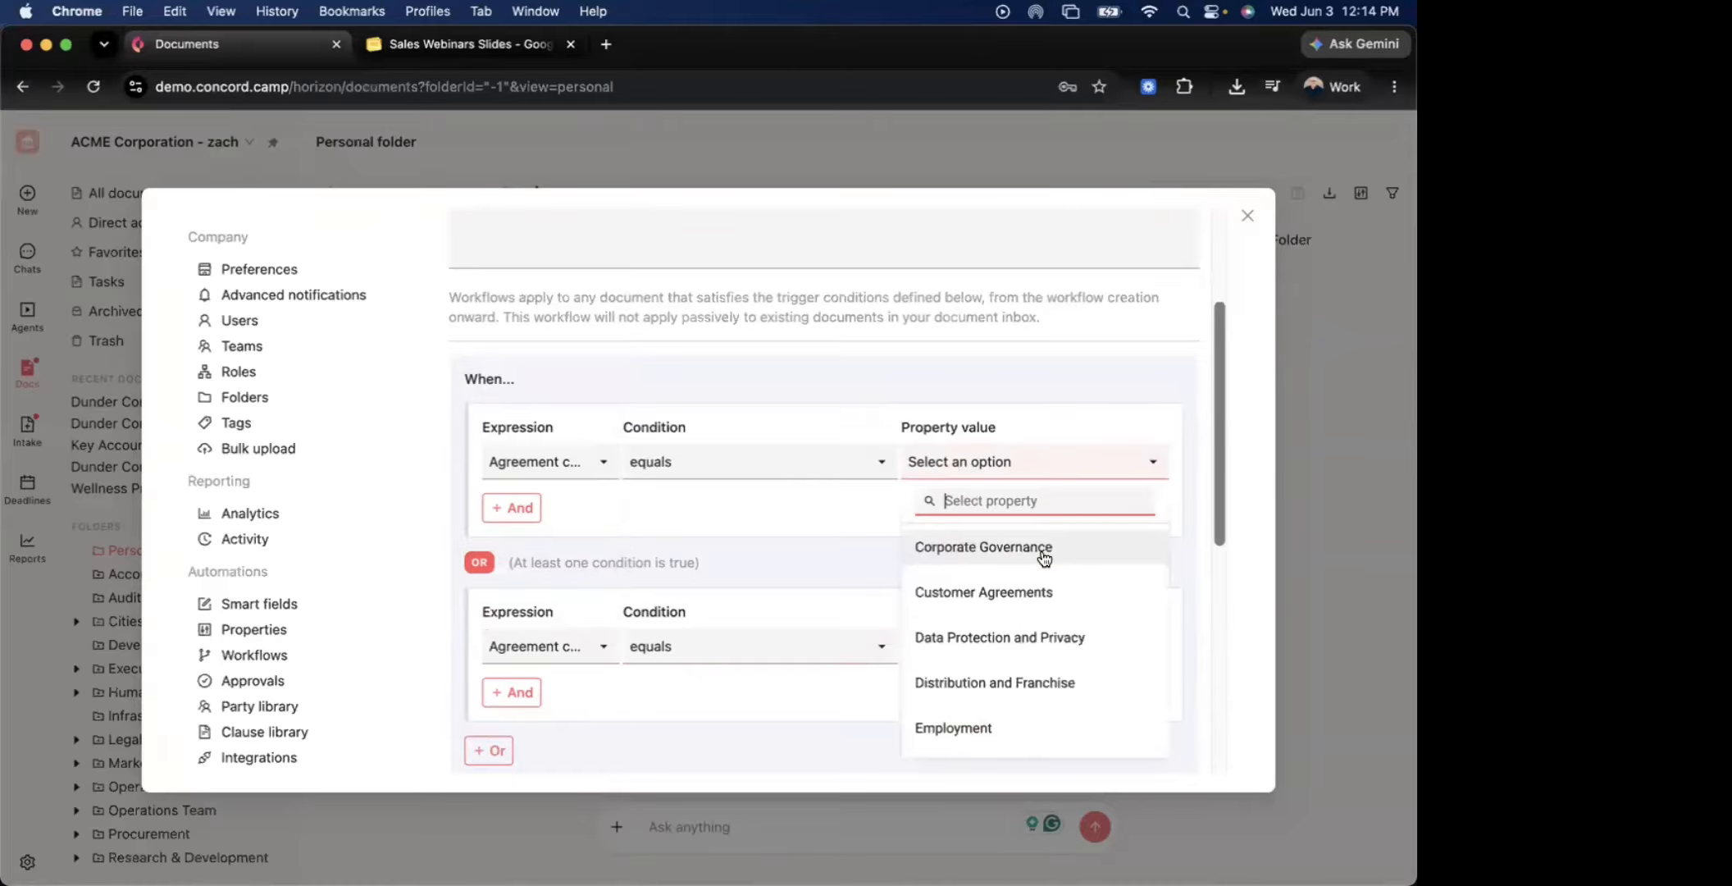
scroll(1041, 602, "down", 5)
scroll(1036, 647, "down", 3)
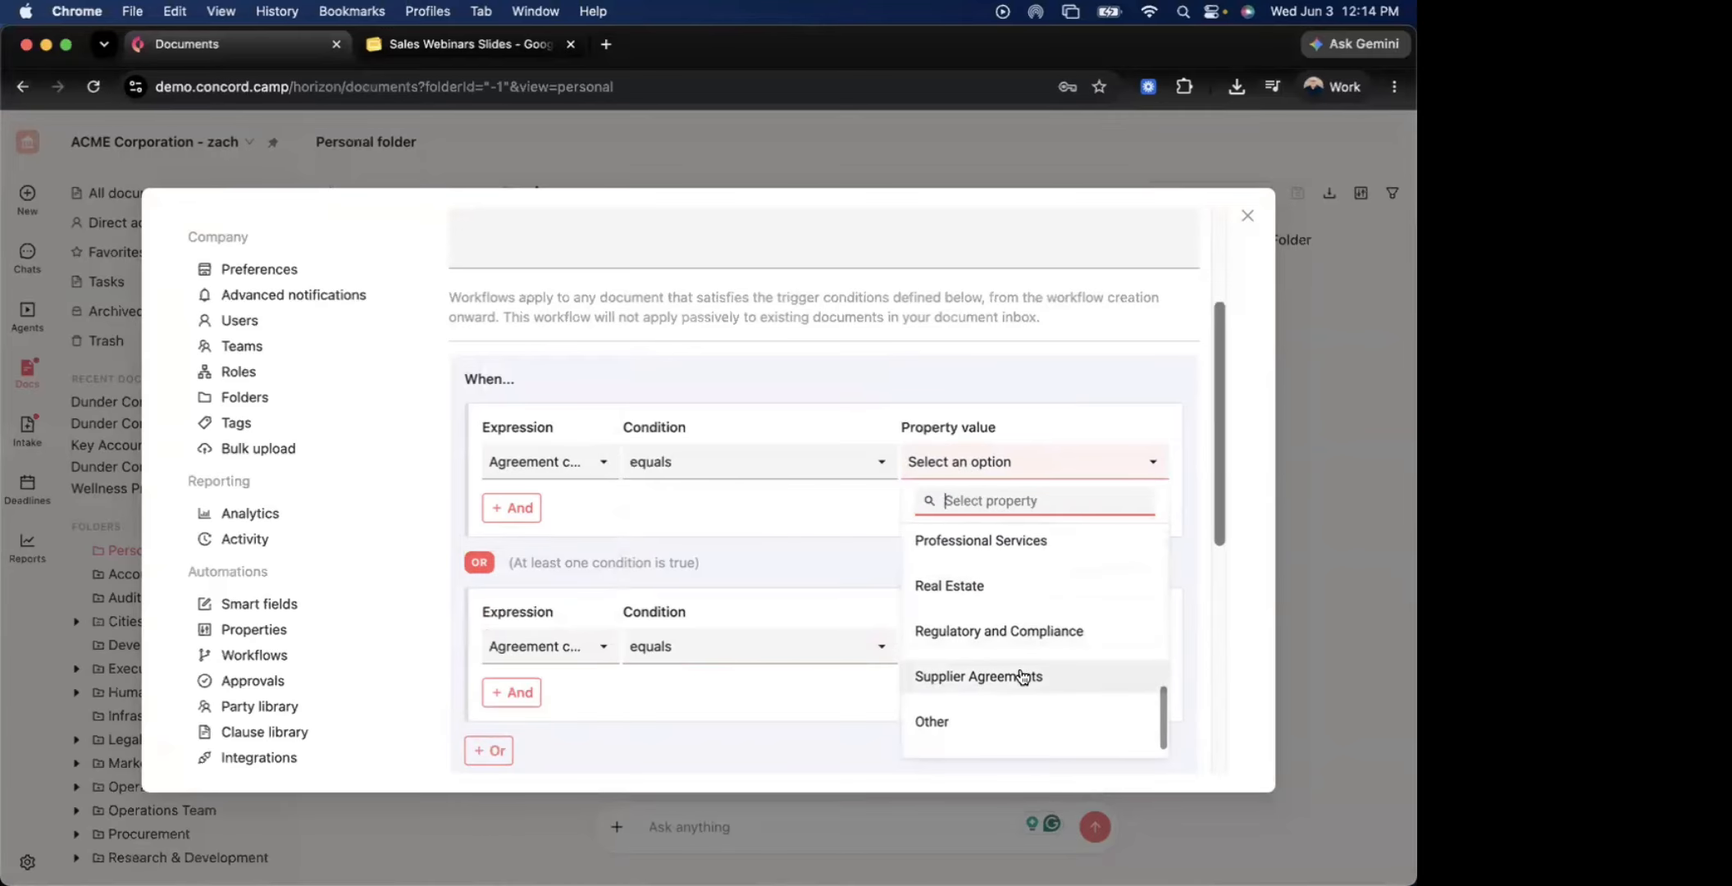
scroll(1016, 681, "up", 1)
left_click(943, 717)
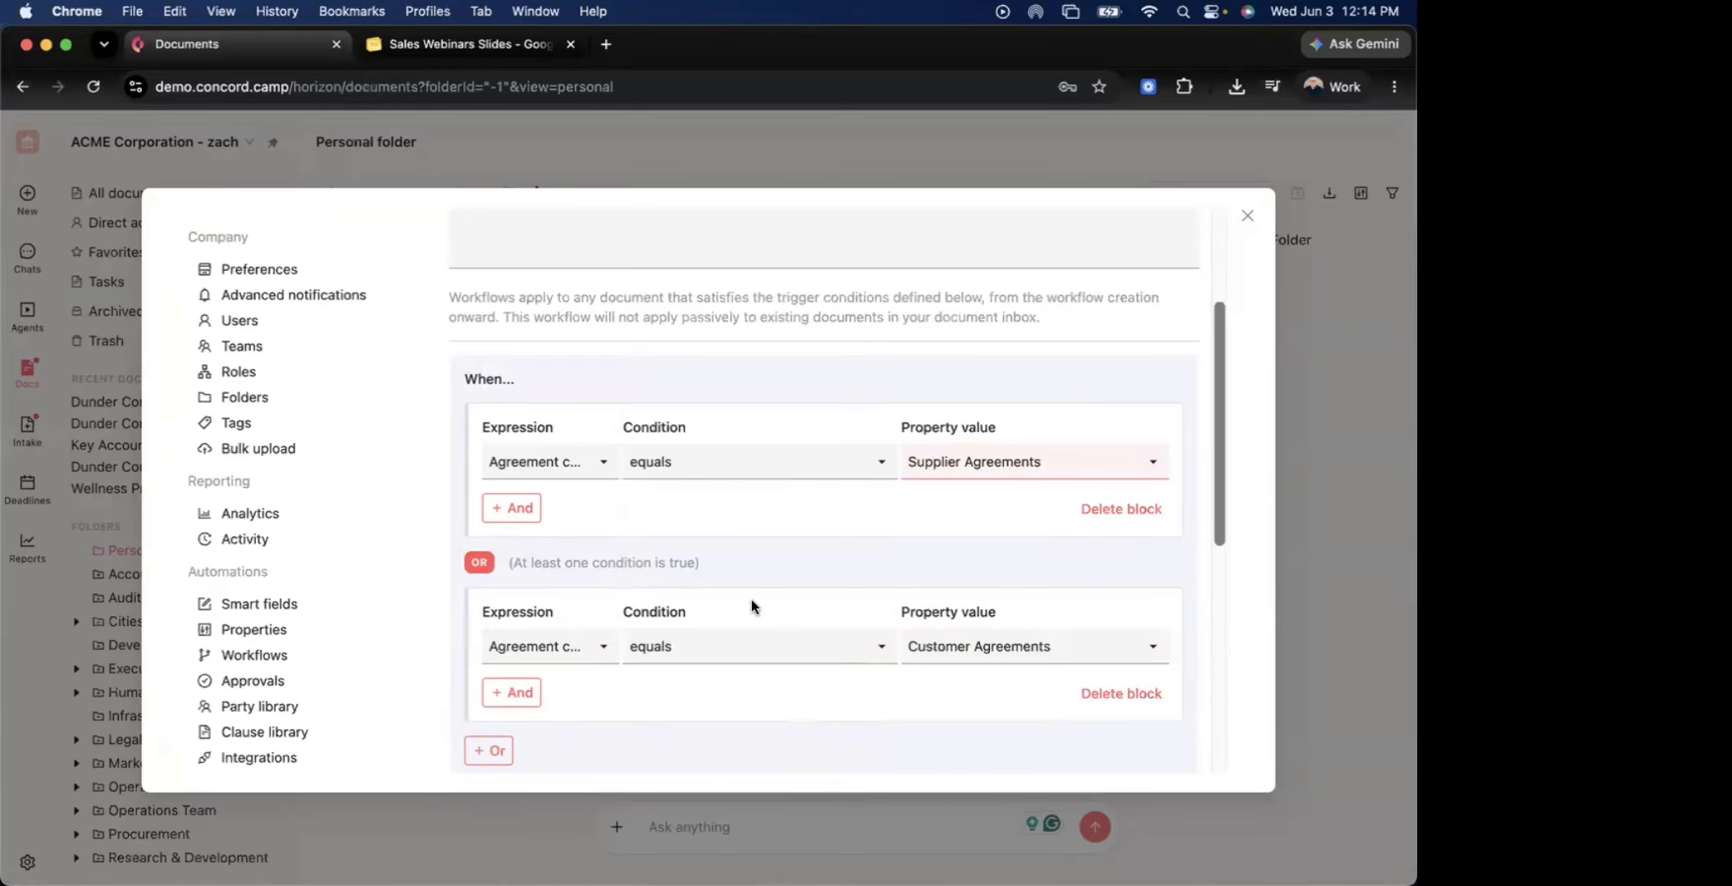
Examine the two OR-linked agreement category blocks and the actions that follow them
scroll(751, 606, "down", 3)
scroll(738, 590, "up", 3)
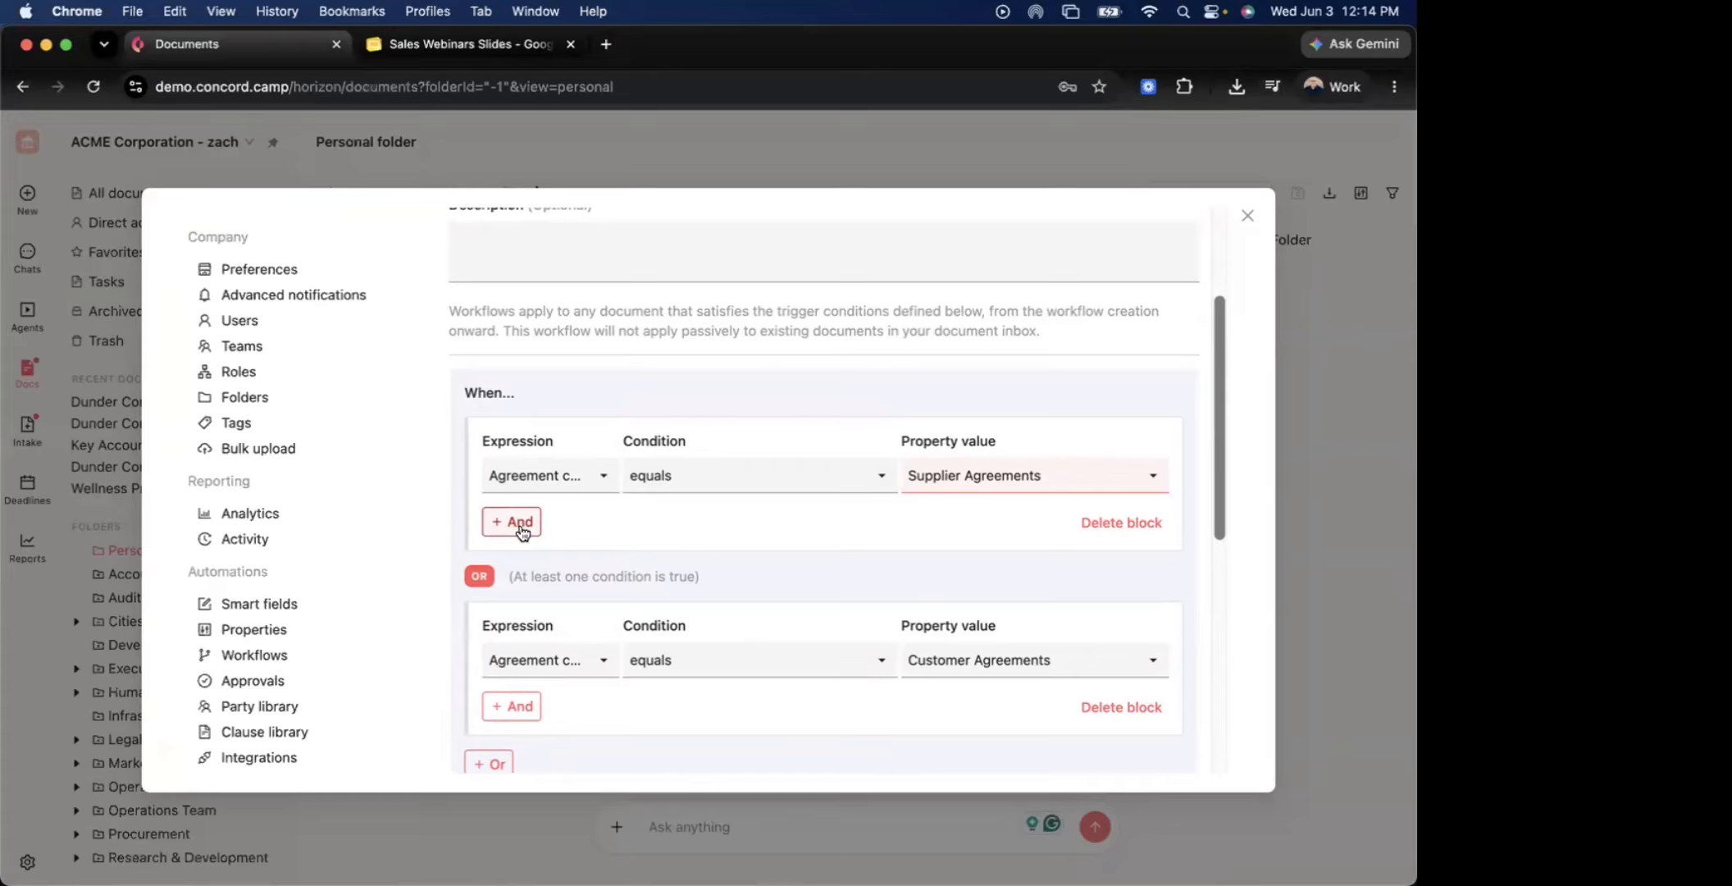
scroll(578, 557, "down", 3)
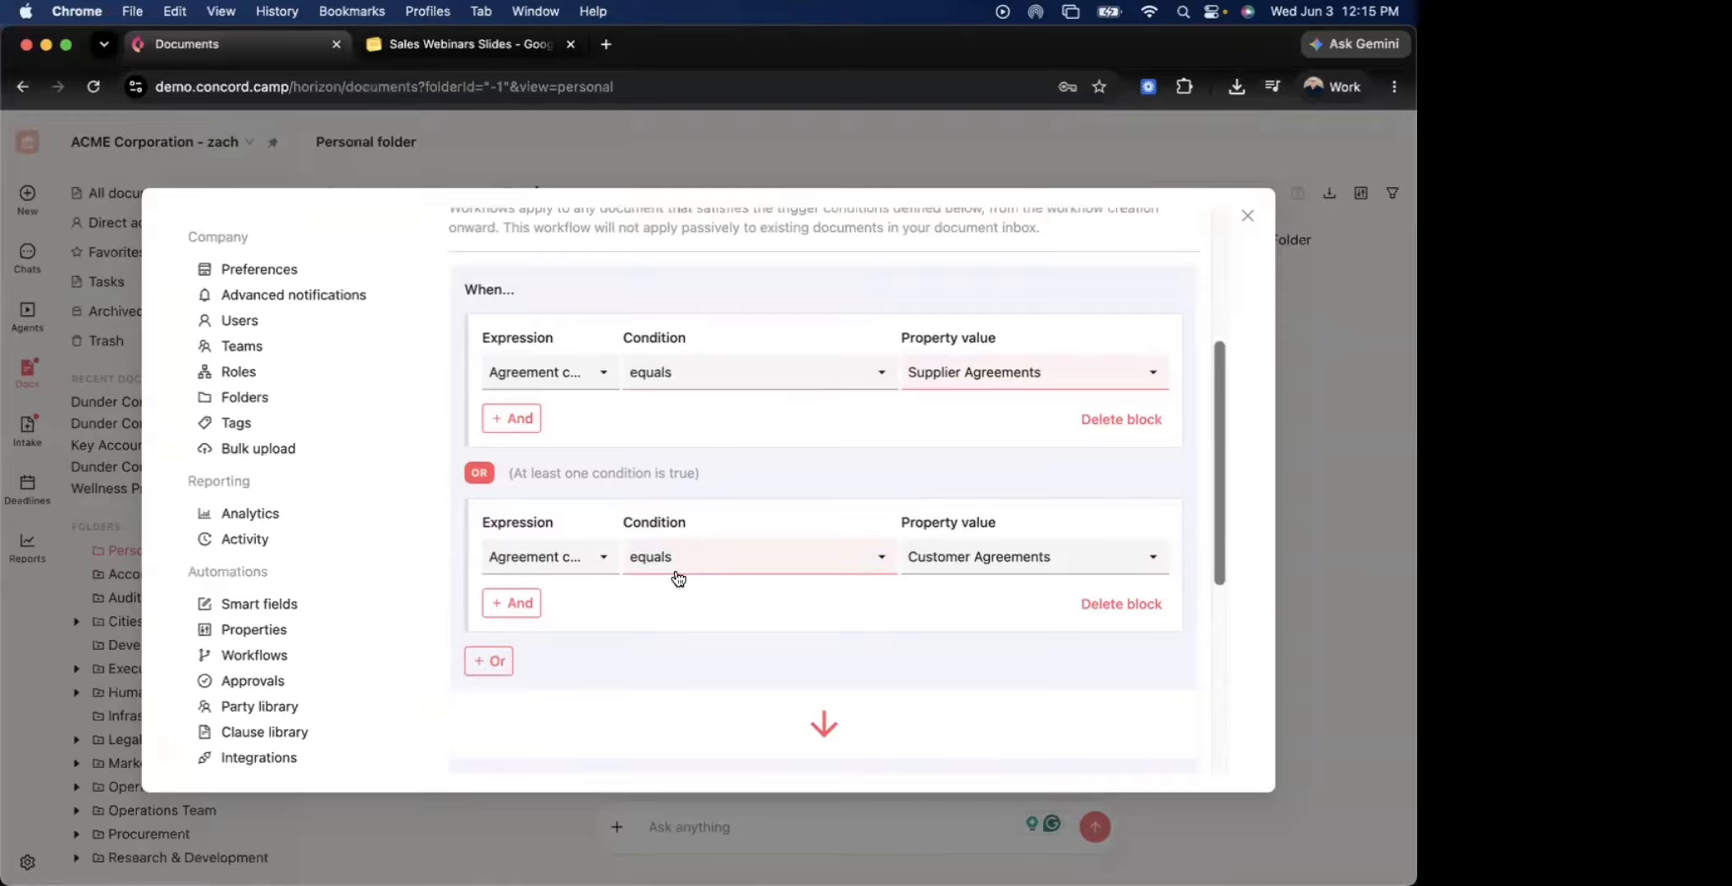
scroll(677, 574, "down", 5)
scroll(677, 576, "up", 4)
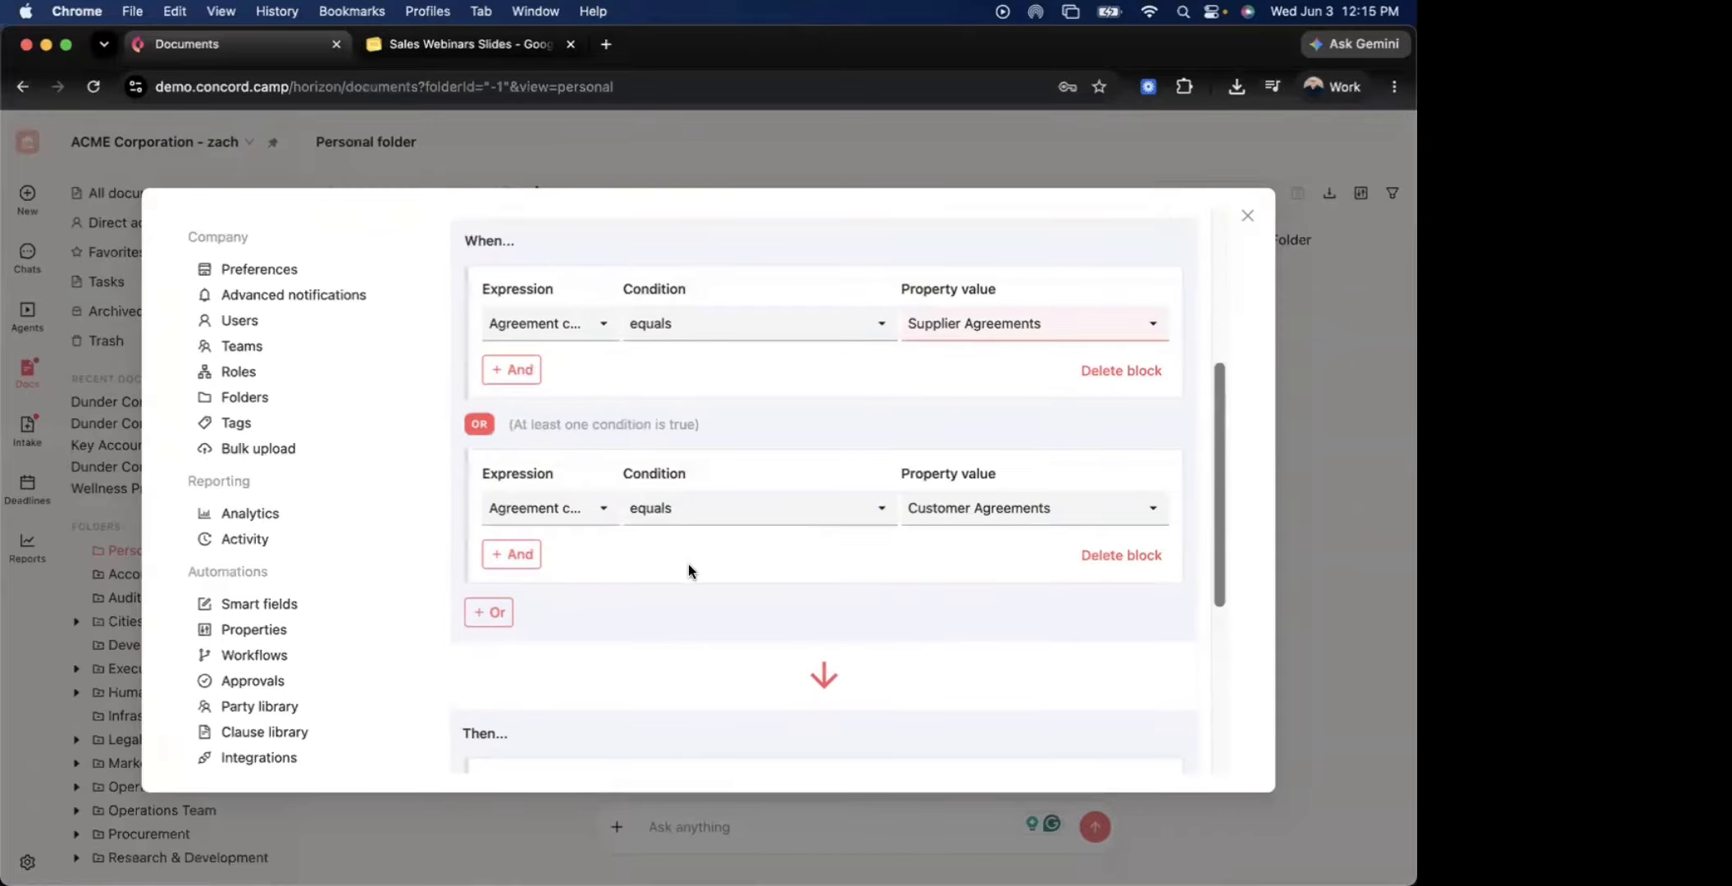
scroll(689, 570, "down", 5)
Try to save the Legal Review workflow and dismiss the notification
scroll(697, 574, "up", 10)
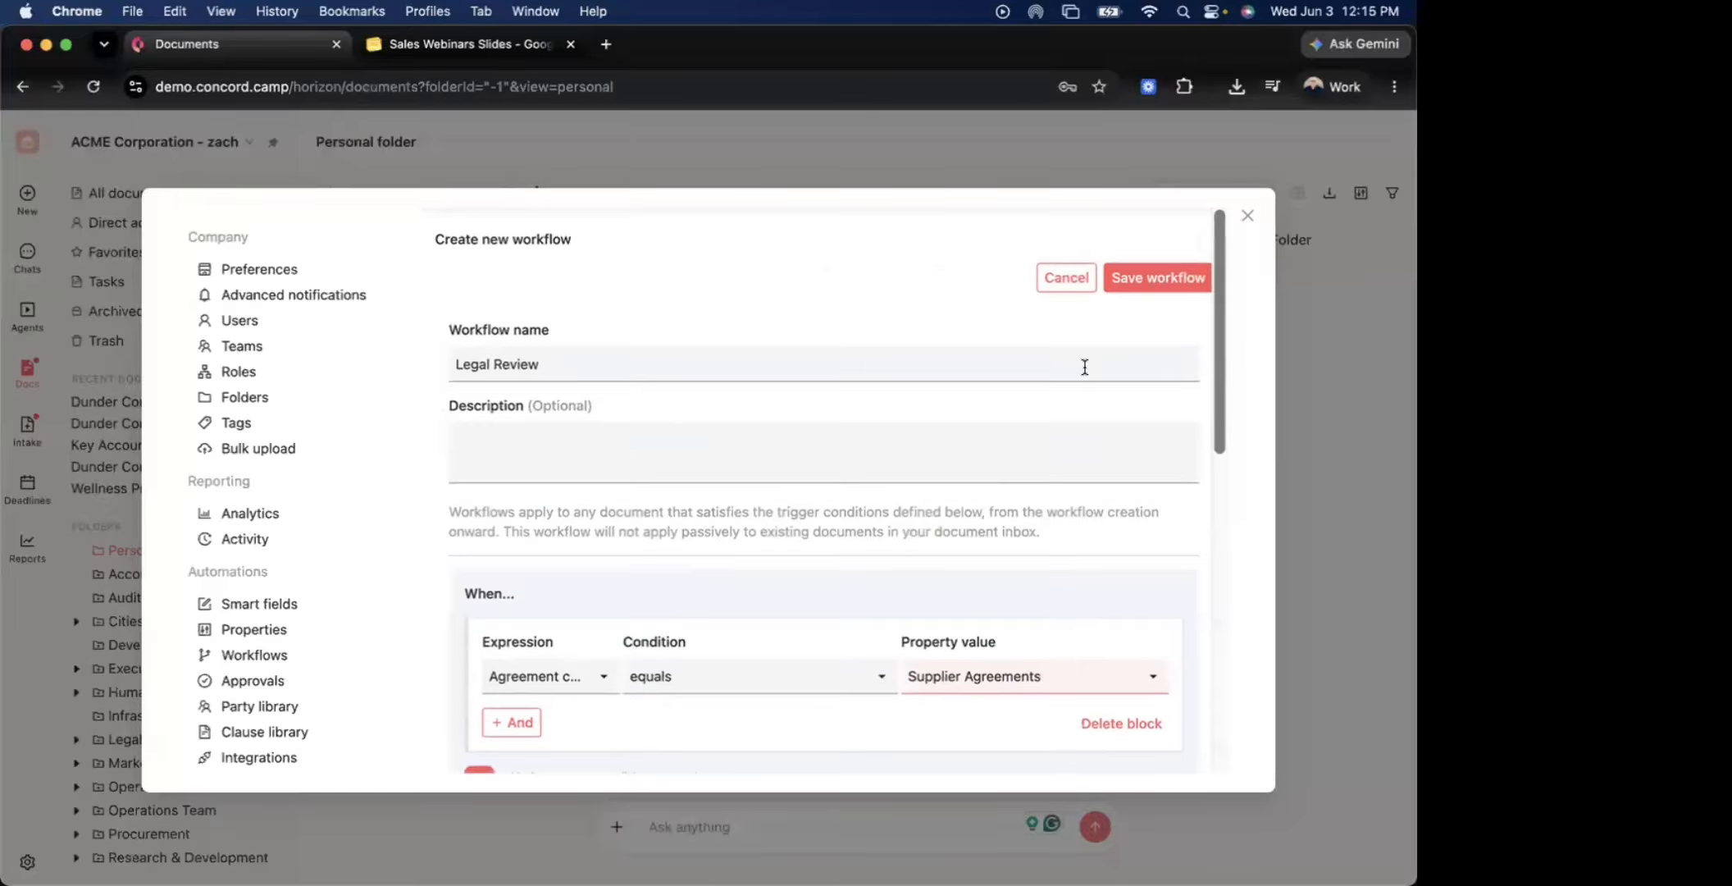
left_click(1156, 278)
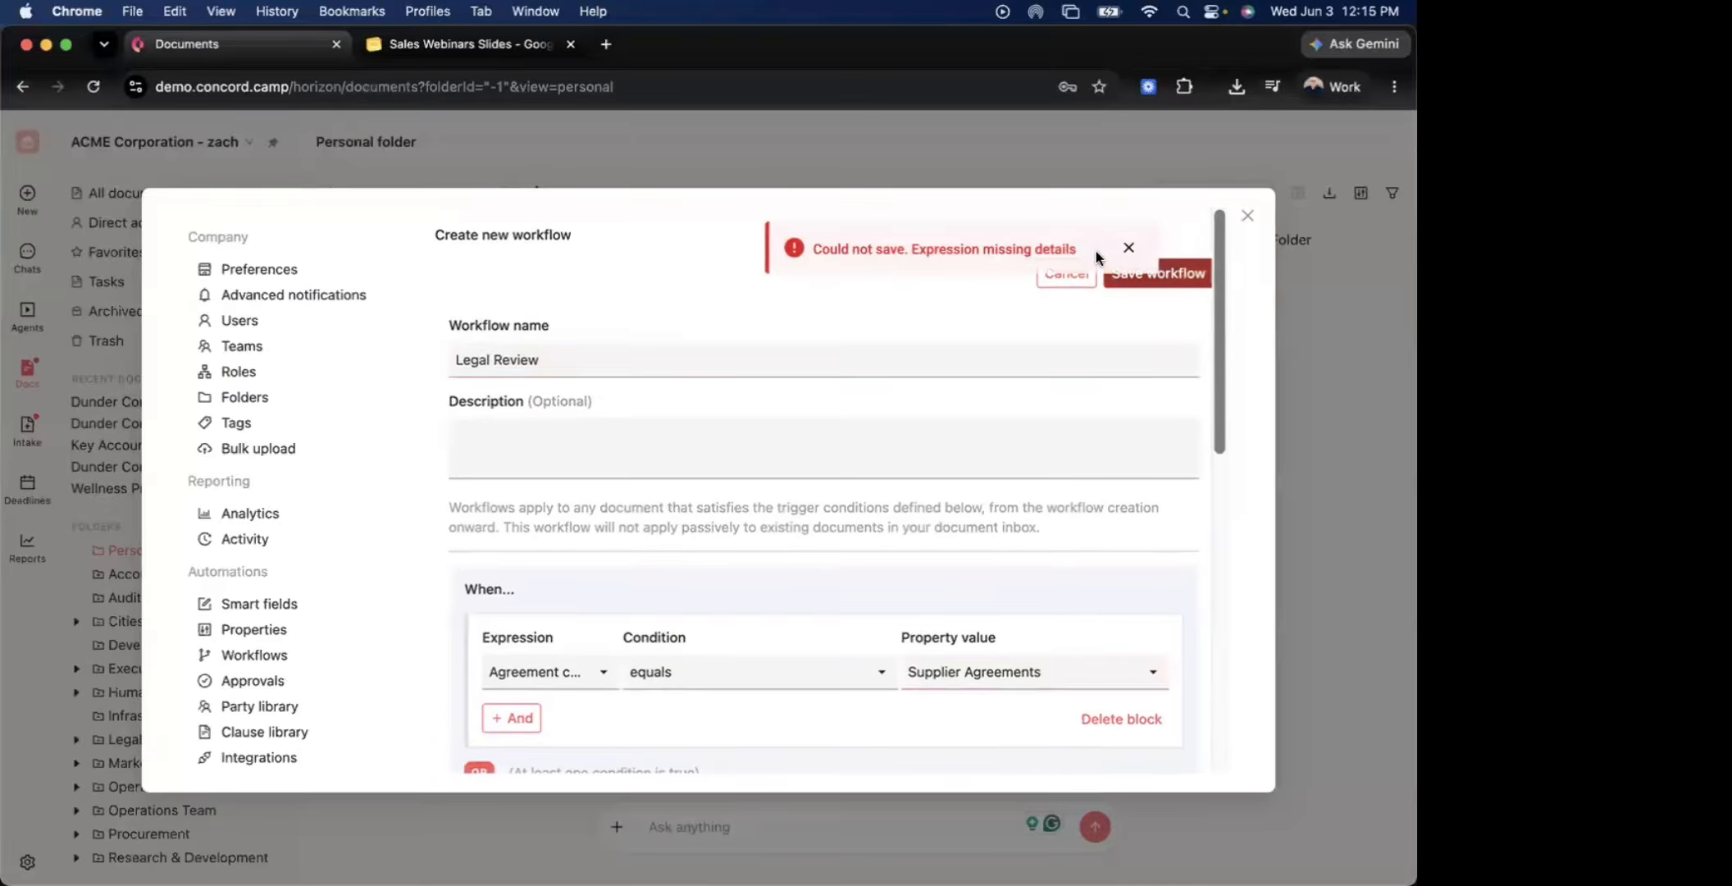
left_click(1129, 247)
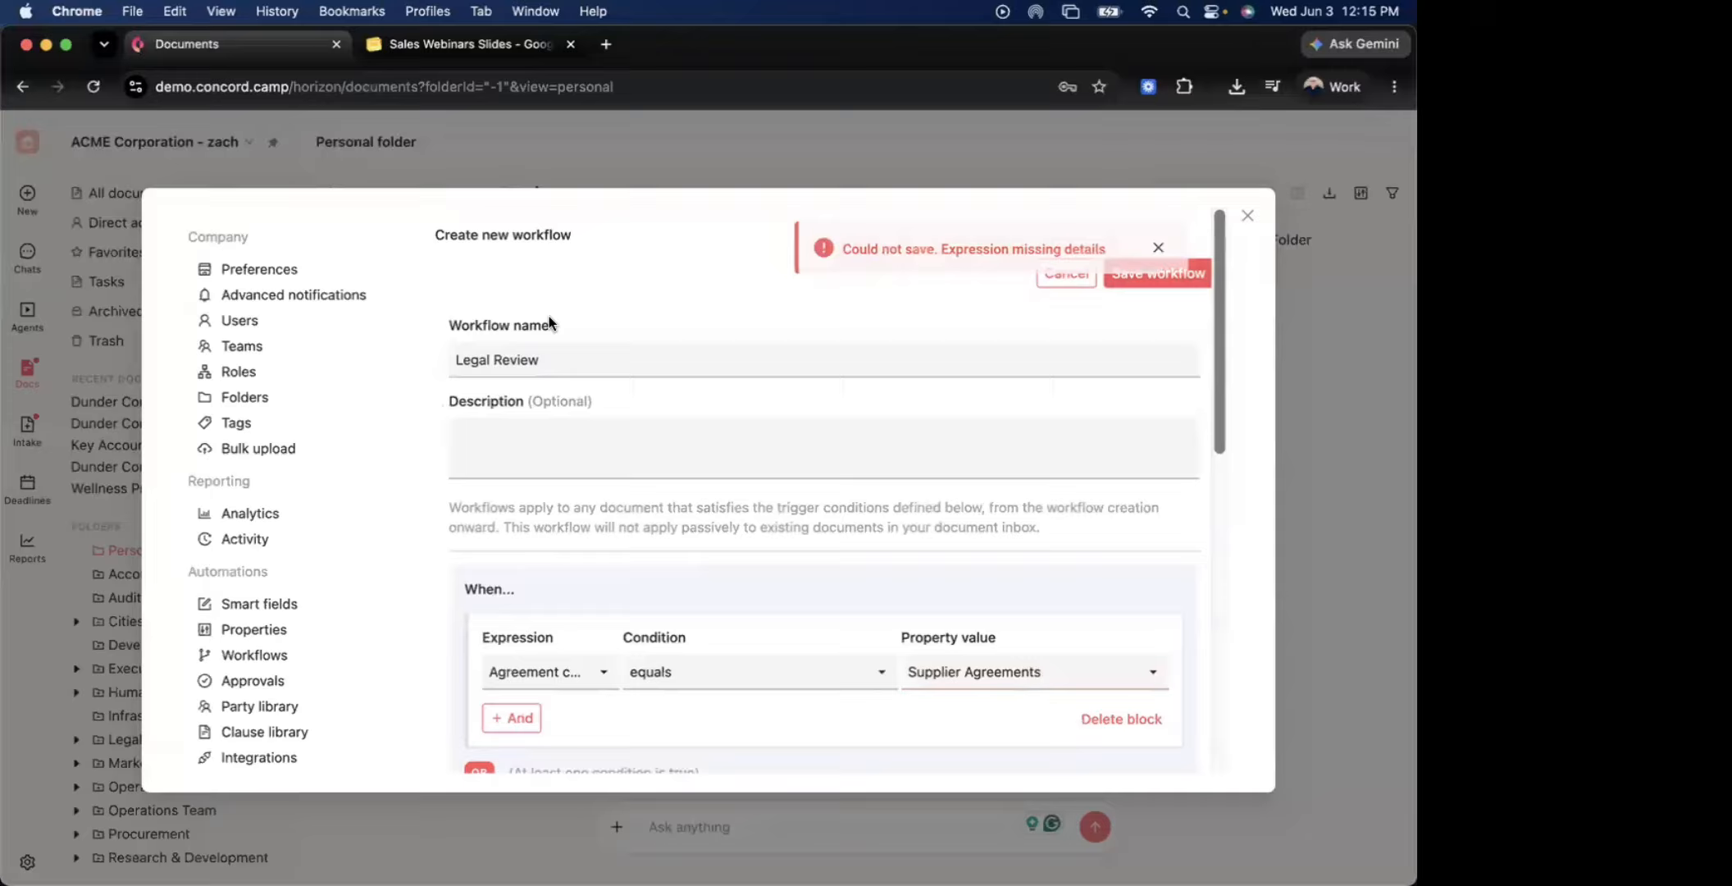
Leave the workflow settings and open the Dunder Corp - Vendor Agreement - (Vendor Name) template from all documents
left_click(254, 655)
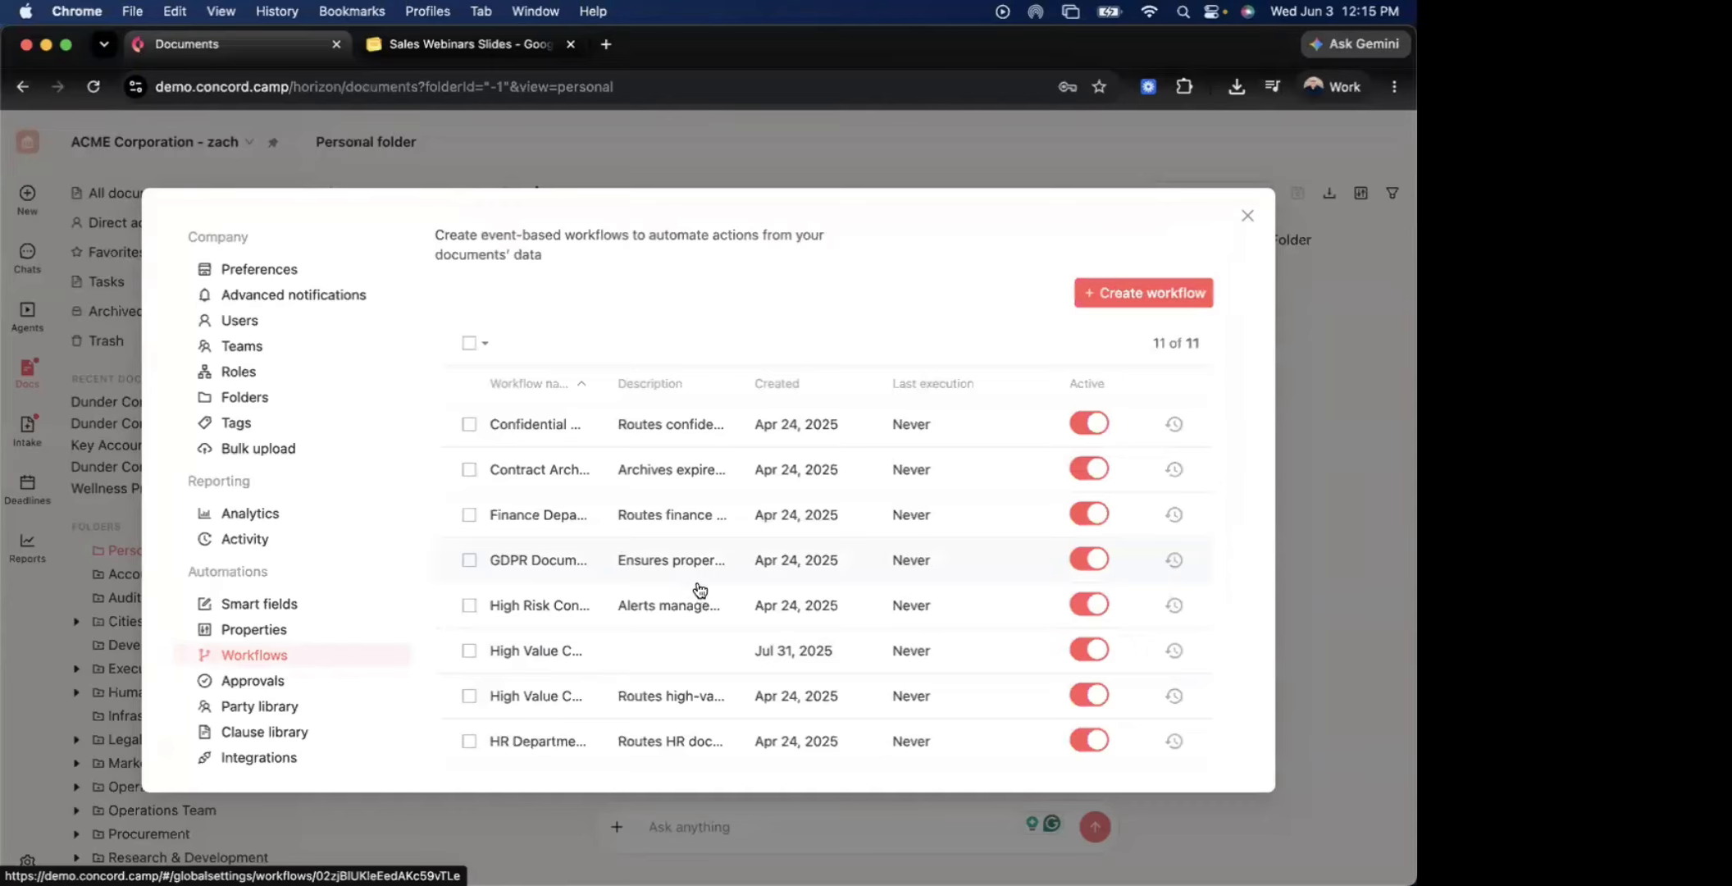
left_click(1246, 217)
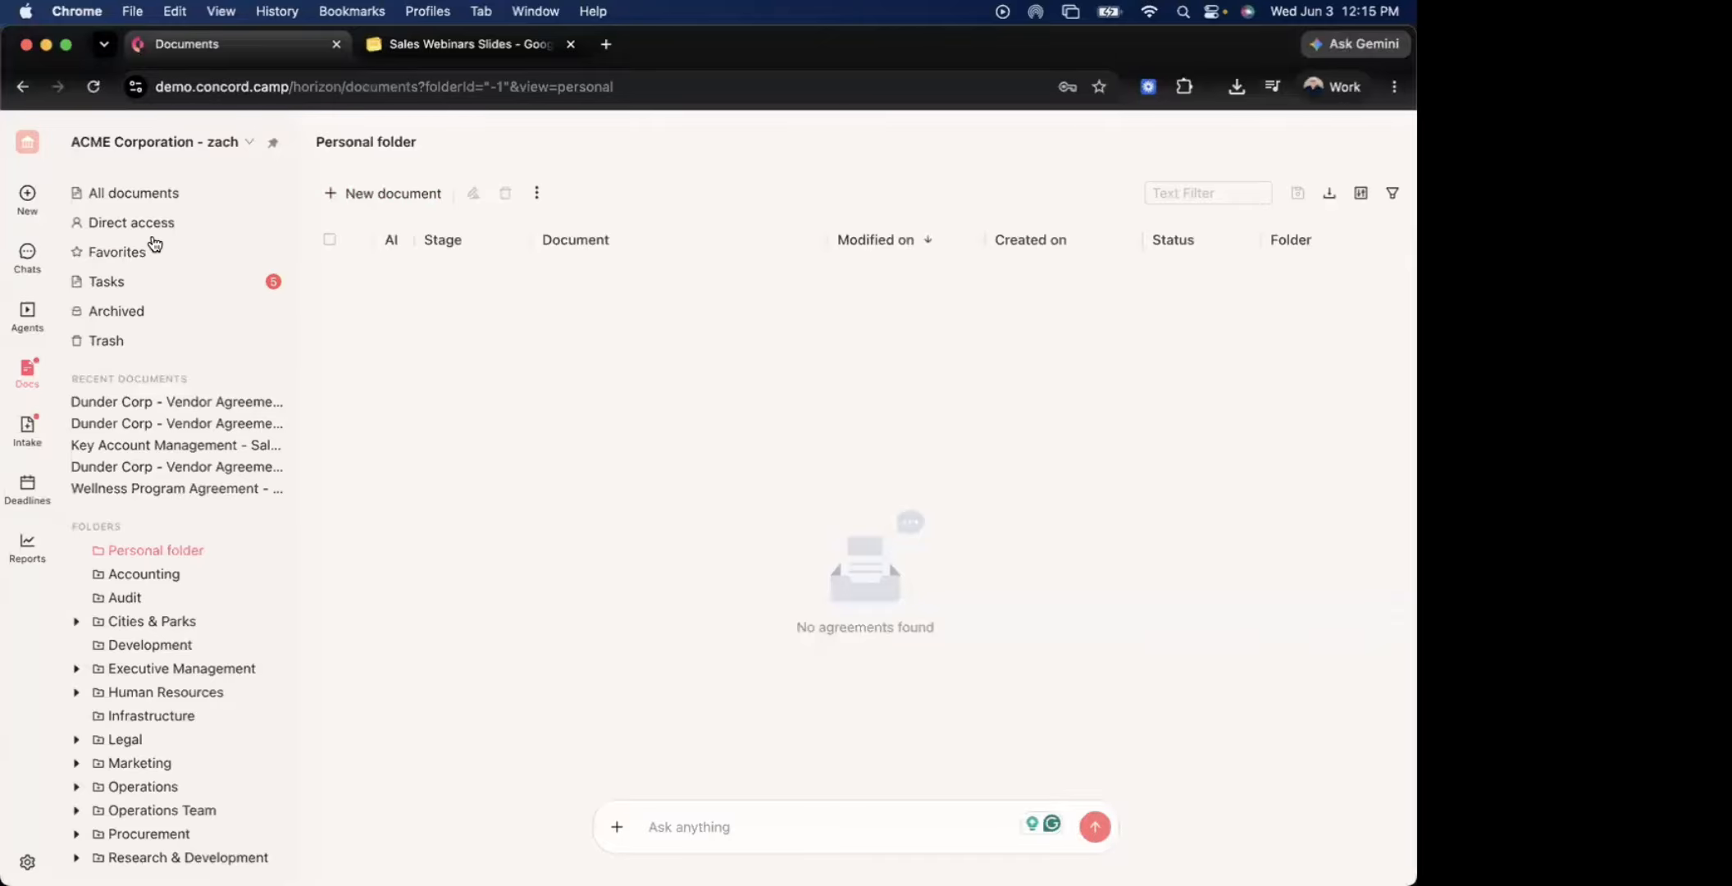
left_click(146, 194)
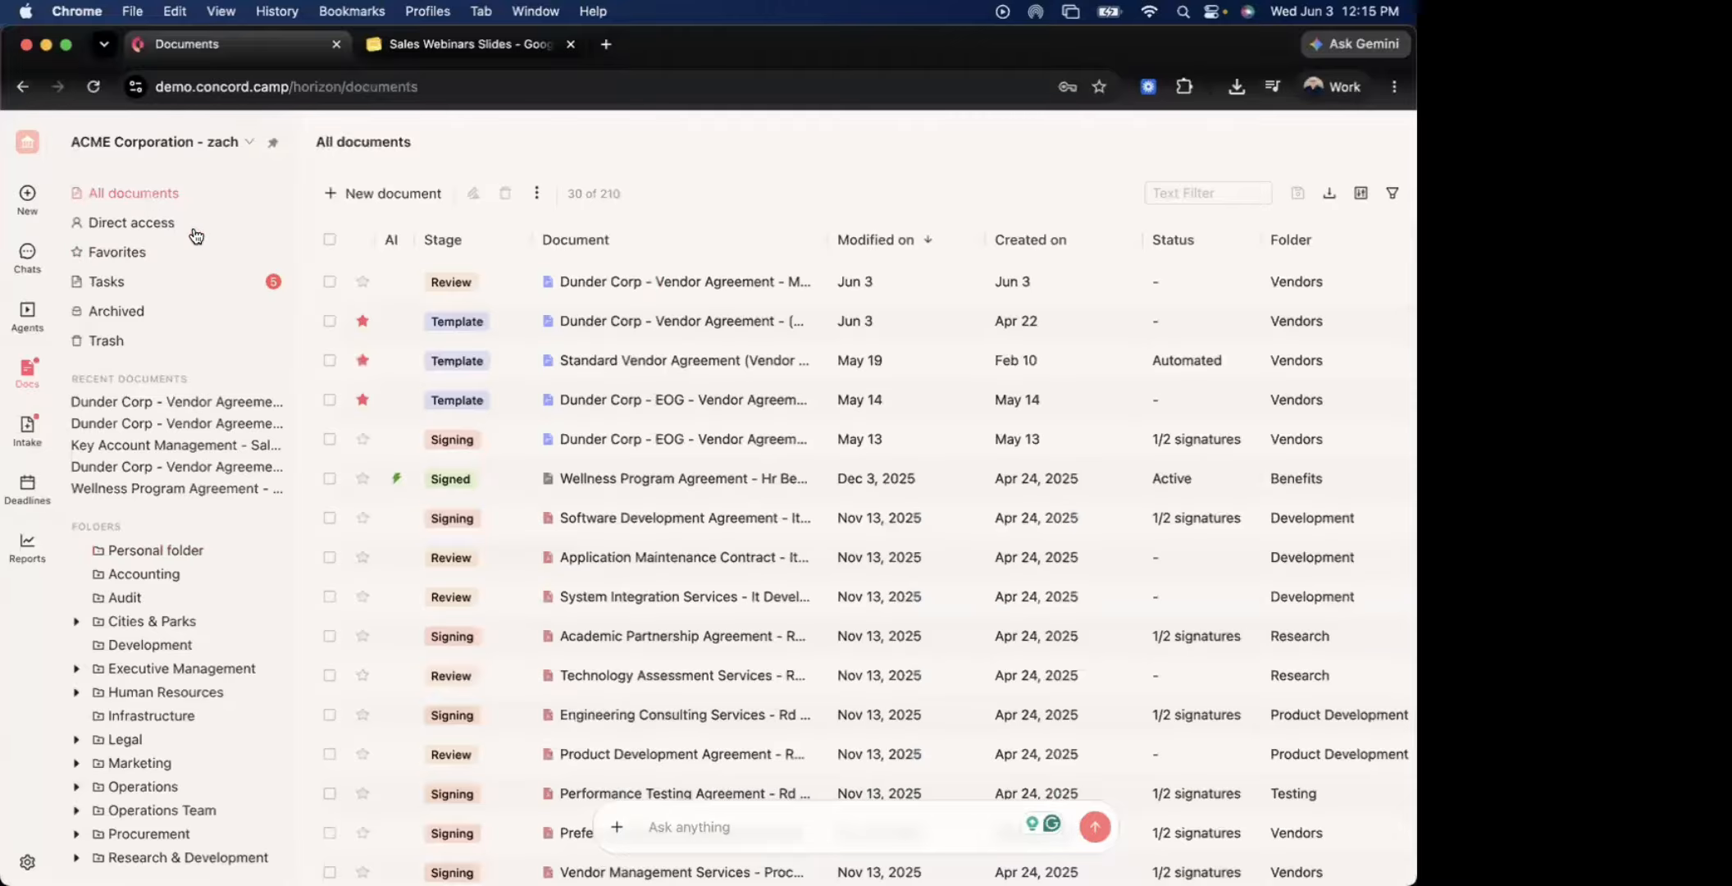
left_click(656, 324)
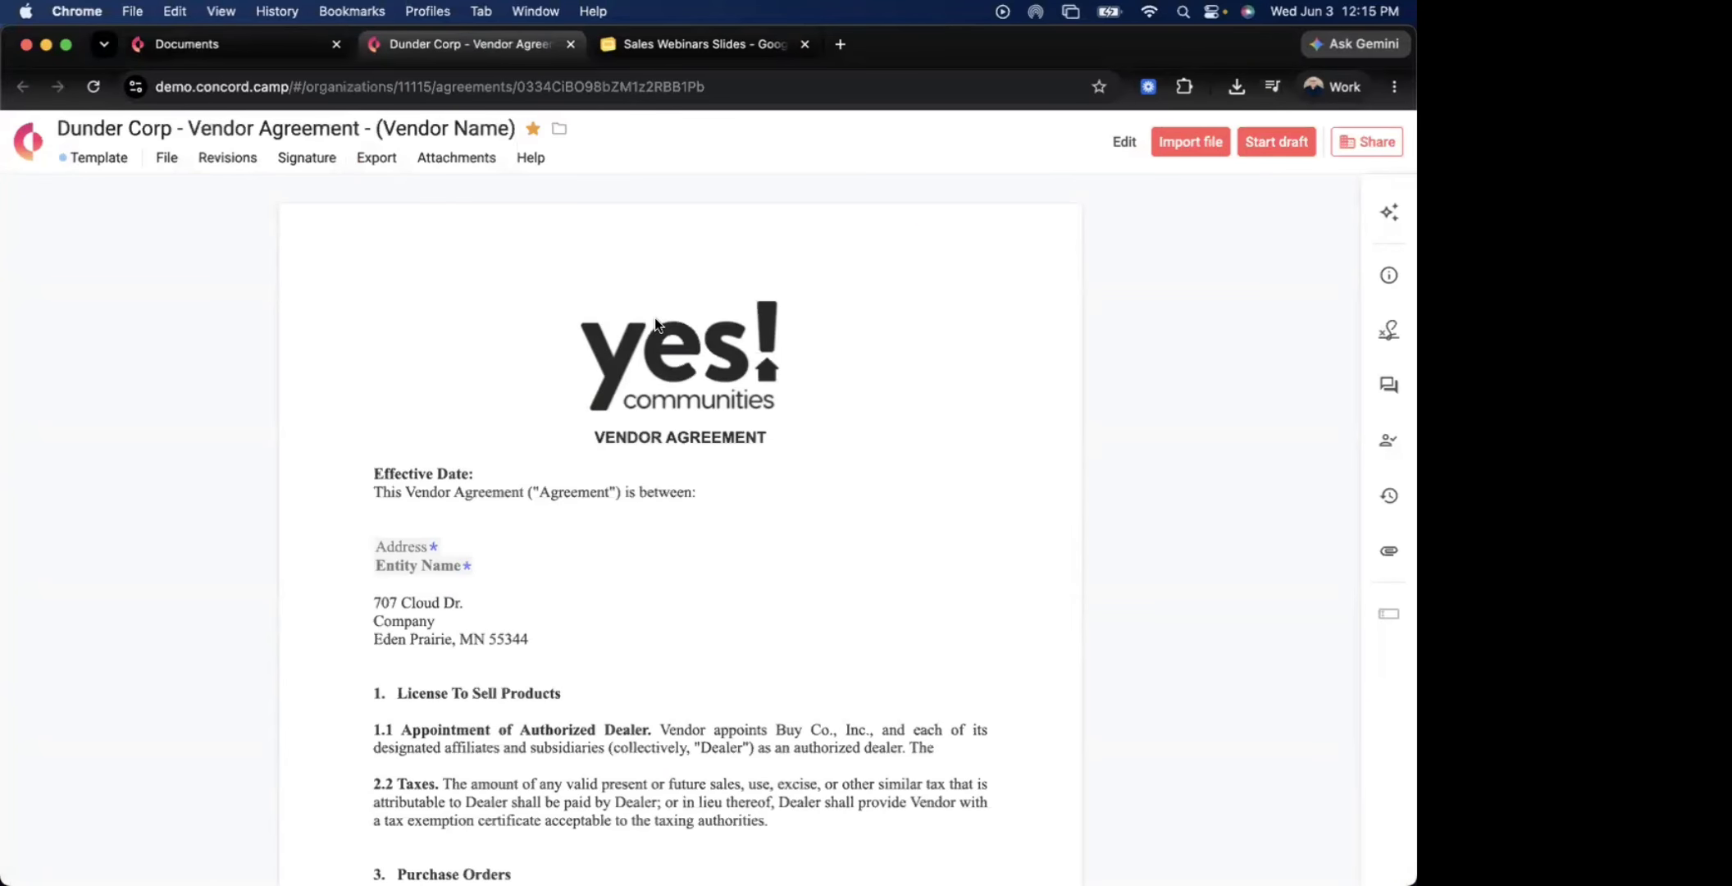
Return to the Concord home page and display the list of intake forms
left_click(28, 143)
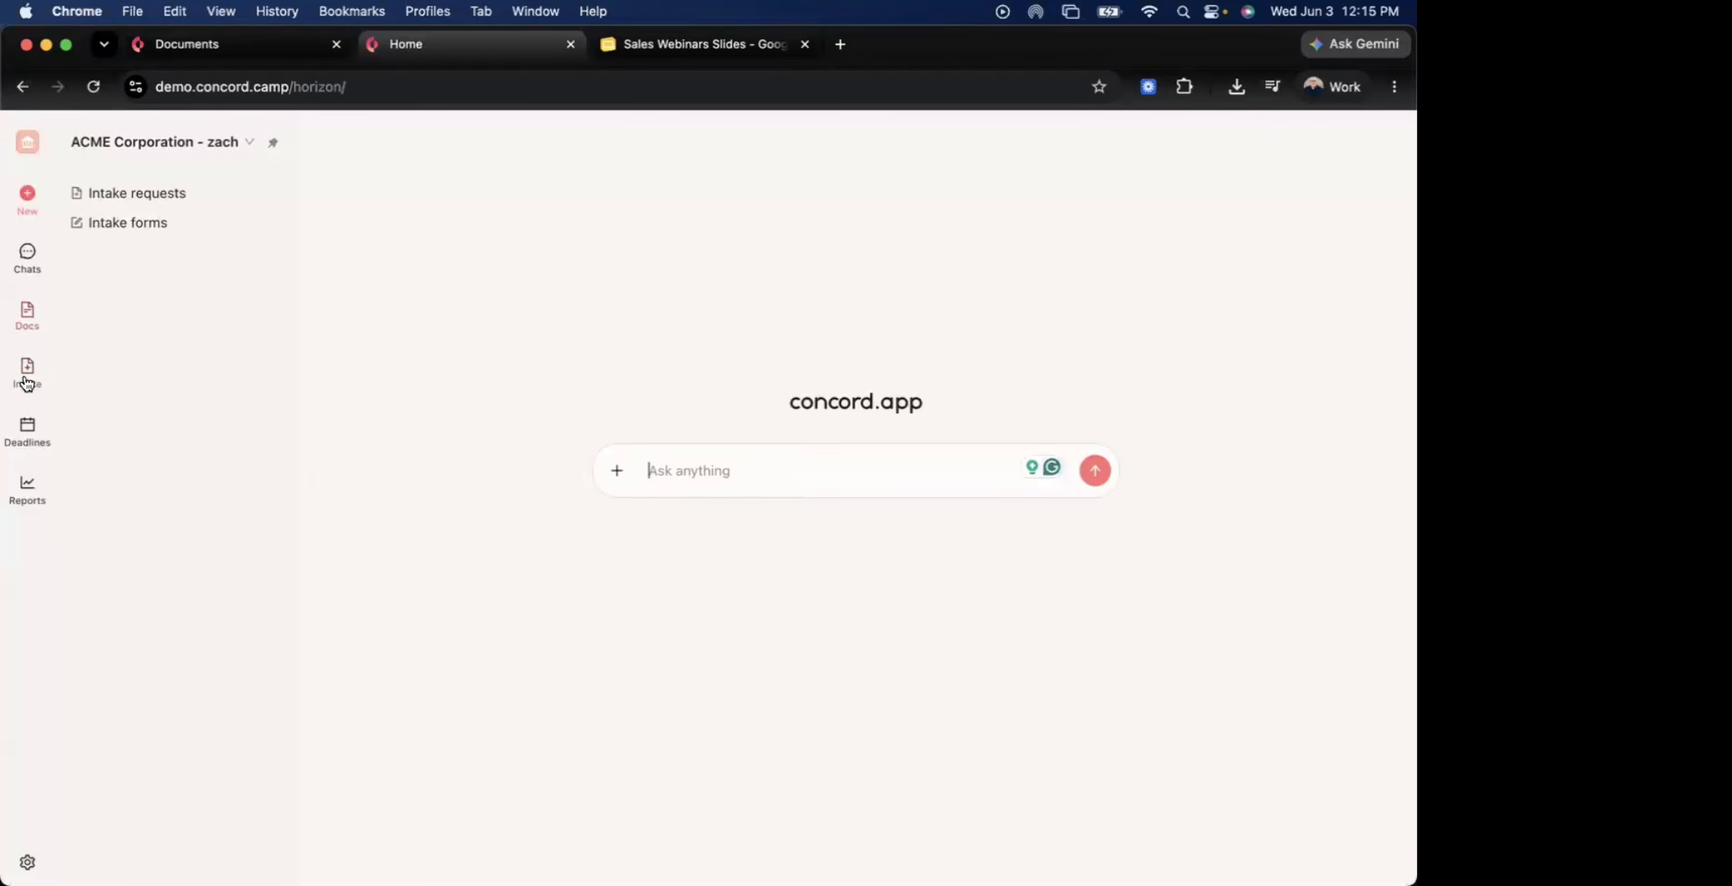
left_click(27, 380)
left_click(27, 425)
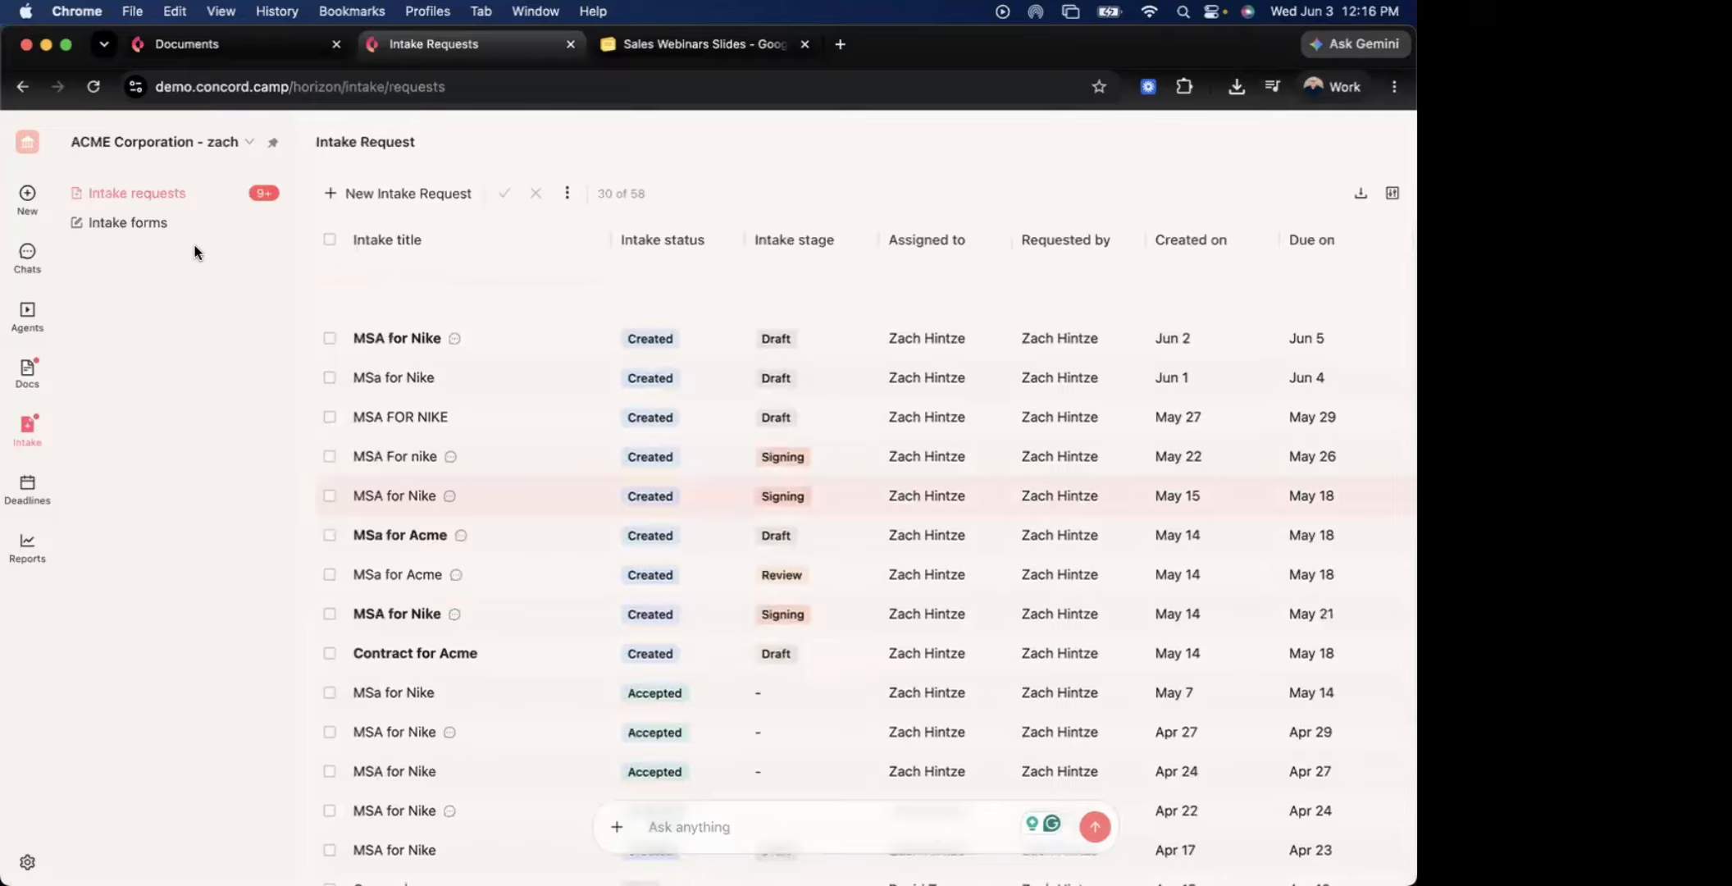
left_click(161, 236)
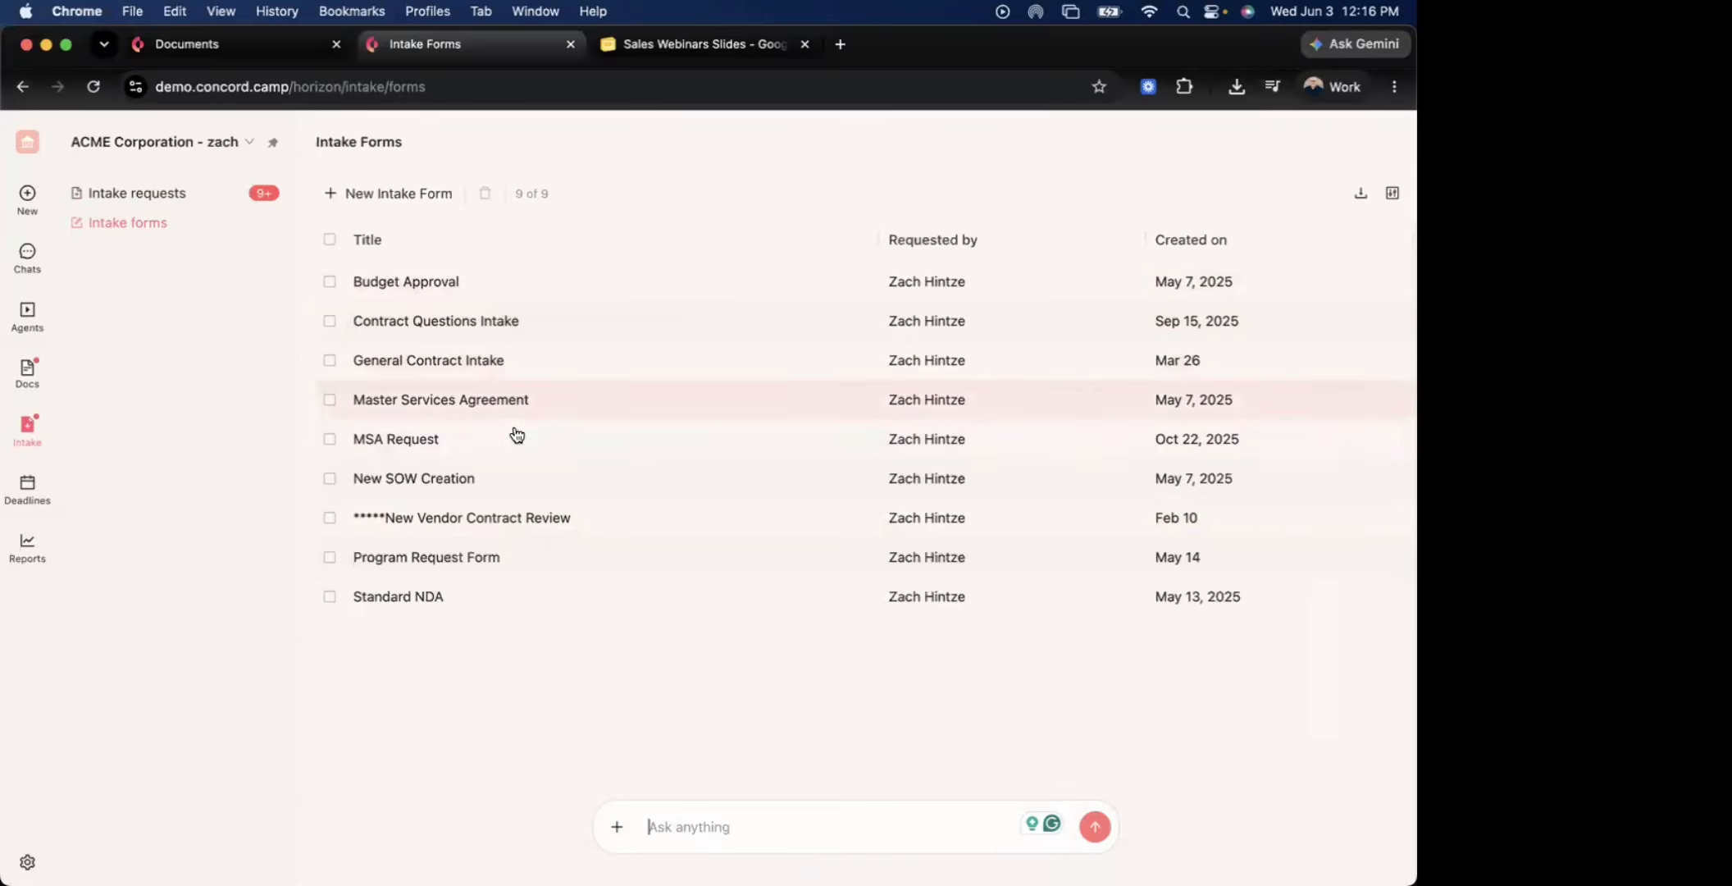
Examine the Program Request Form's settings, linked template and template field questions, and close it without changes
left_click(452, 574)
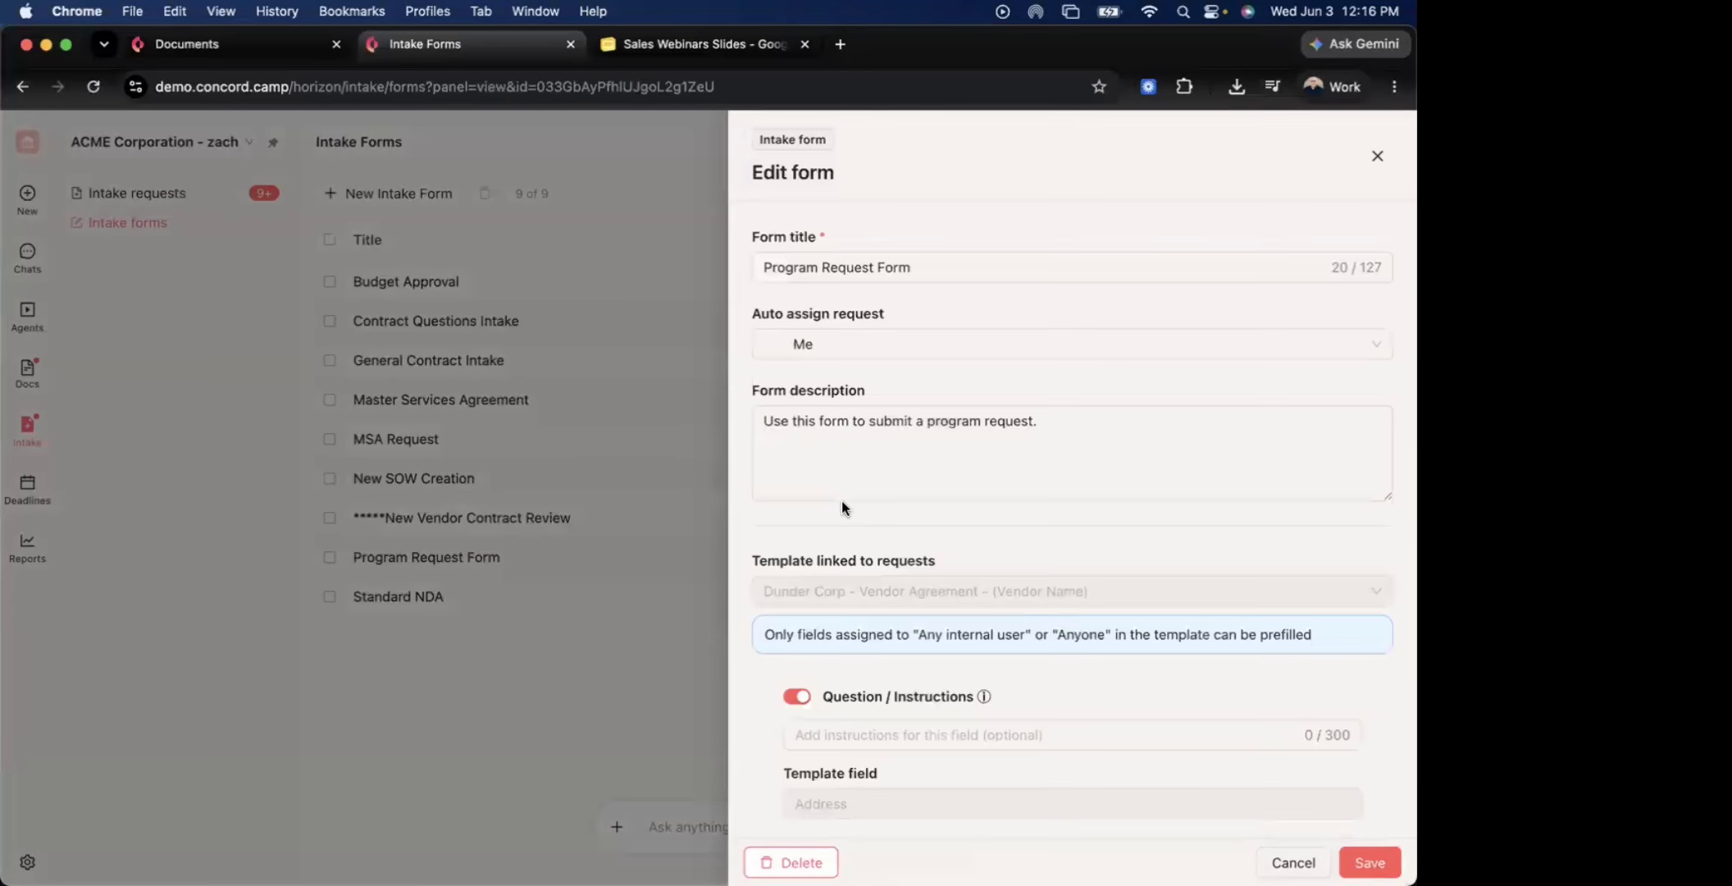
scroll(918, 570, "down", 3)
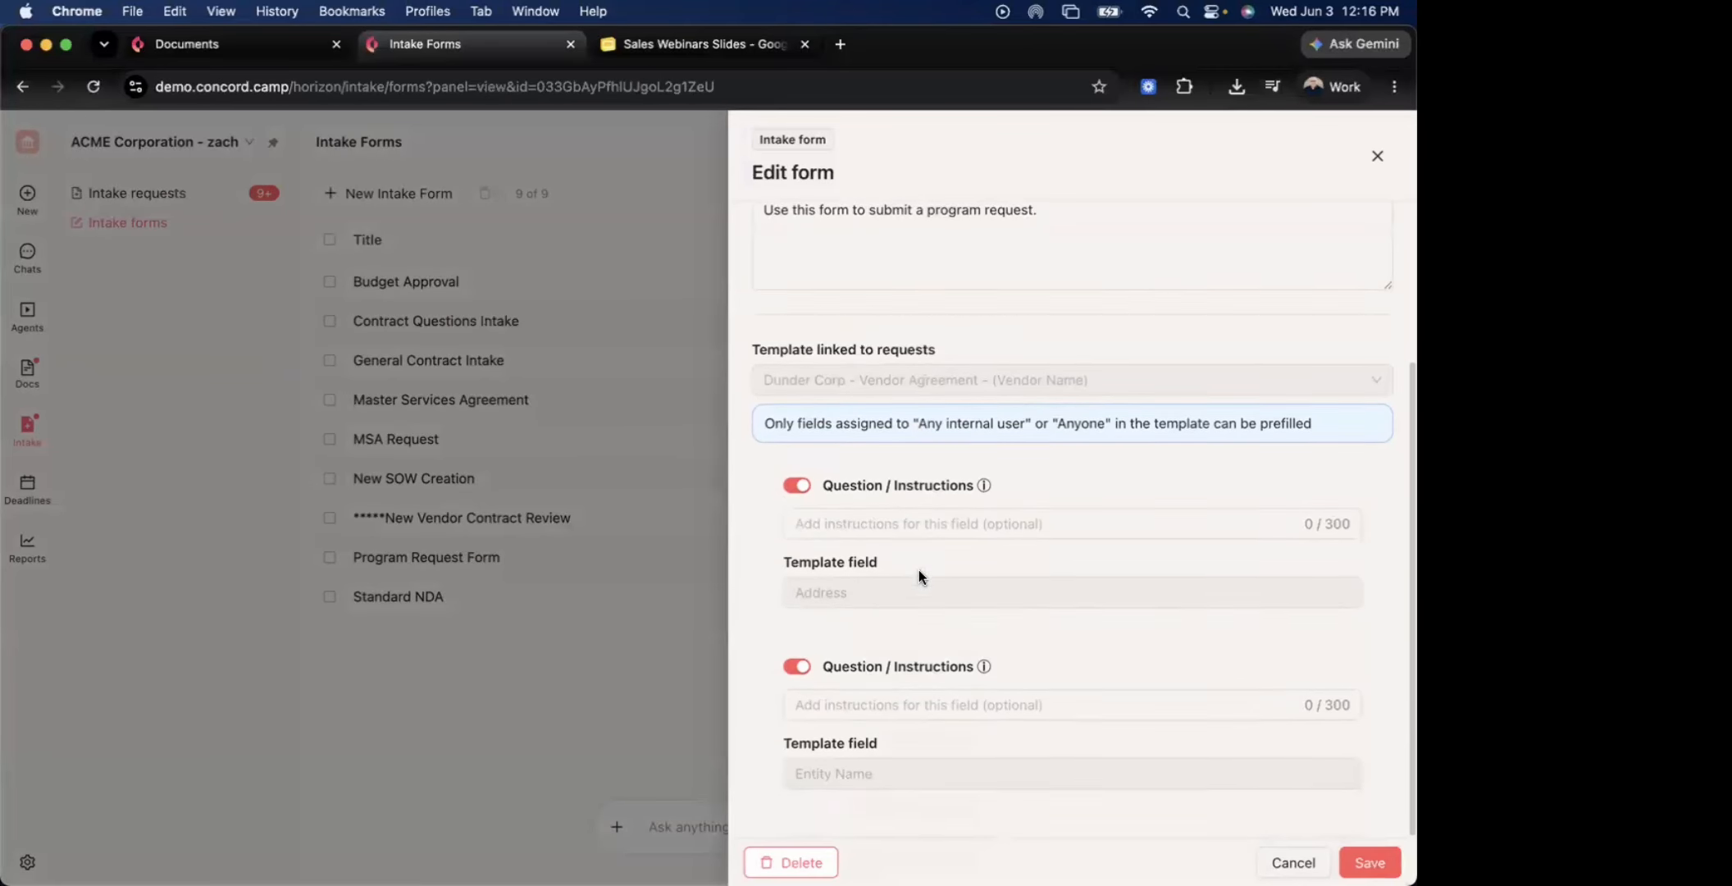
scroll(918, 570, "up", 3)
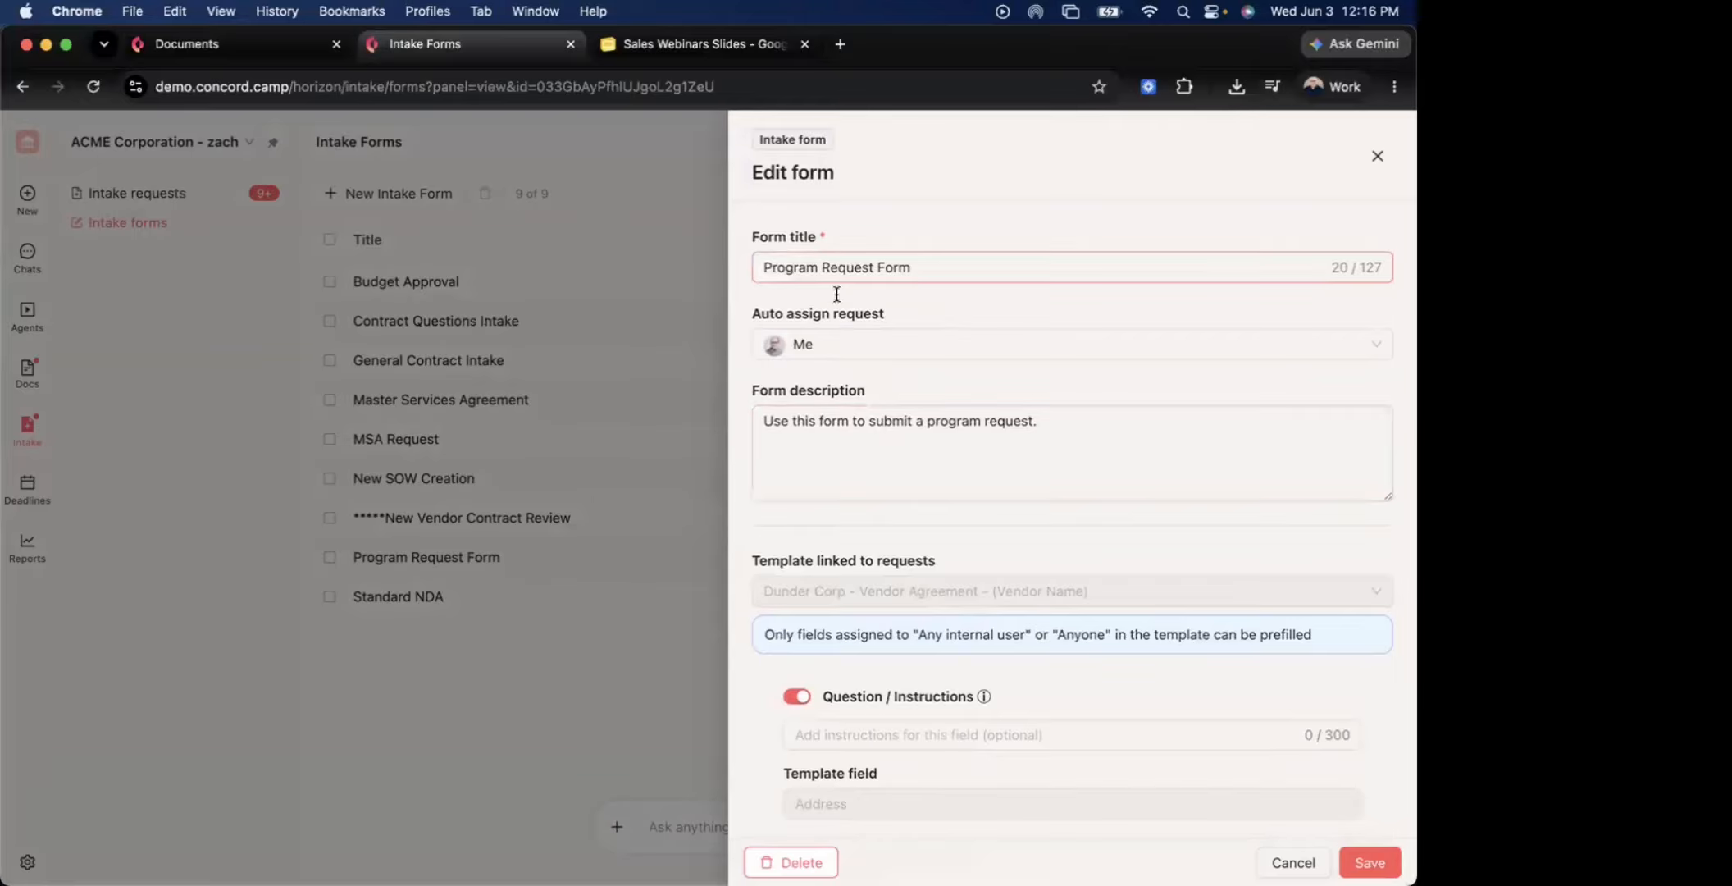
scroll(935, 533, "down", 3)
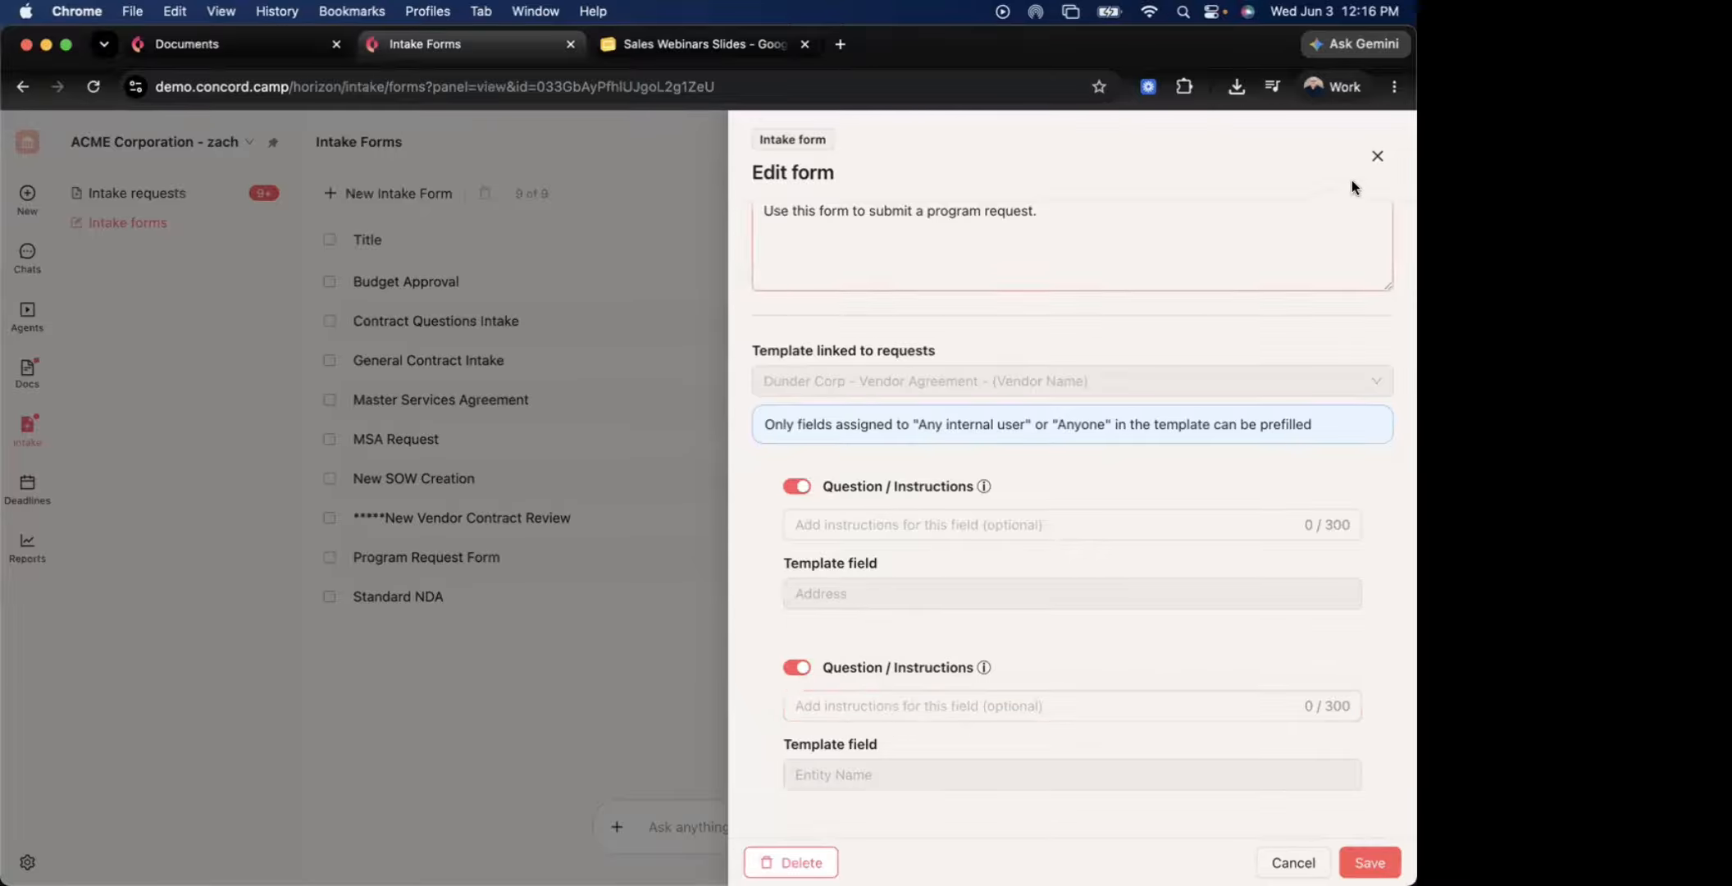
left_click(1377, 157)
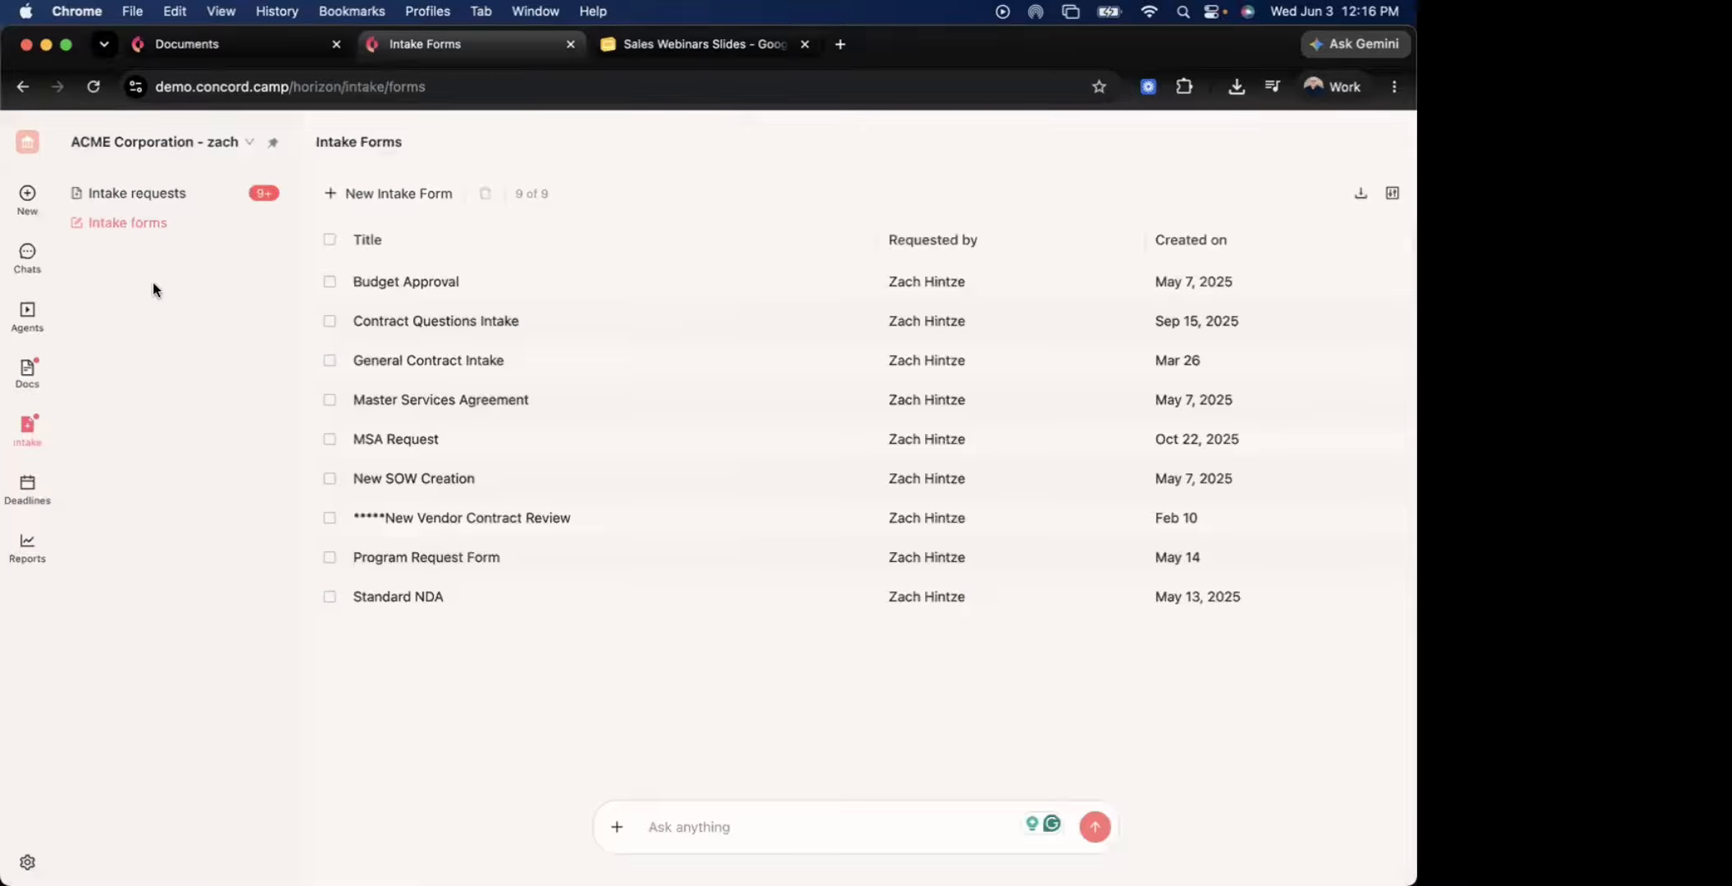
Start a new intake request using the Program Request Form, with a due date of 06/05/2026
left_click(156, 192)
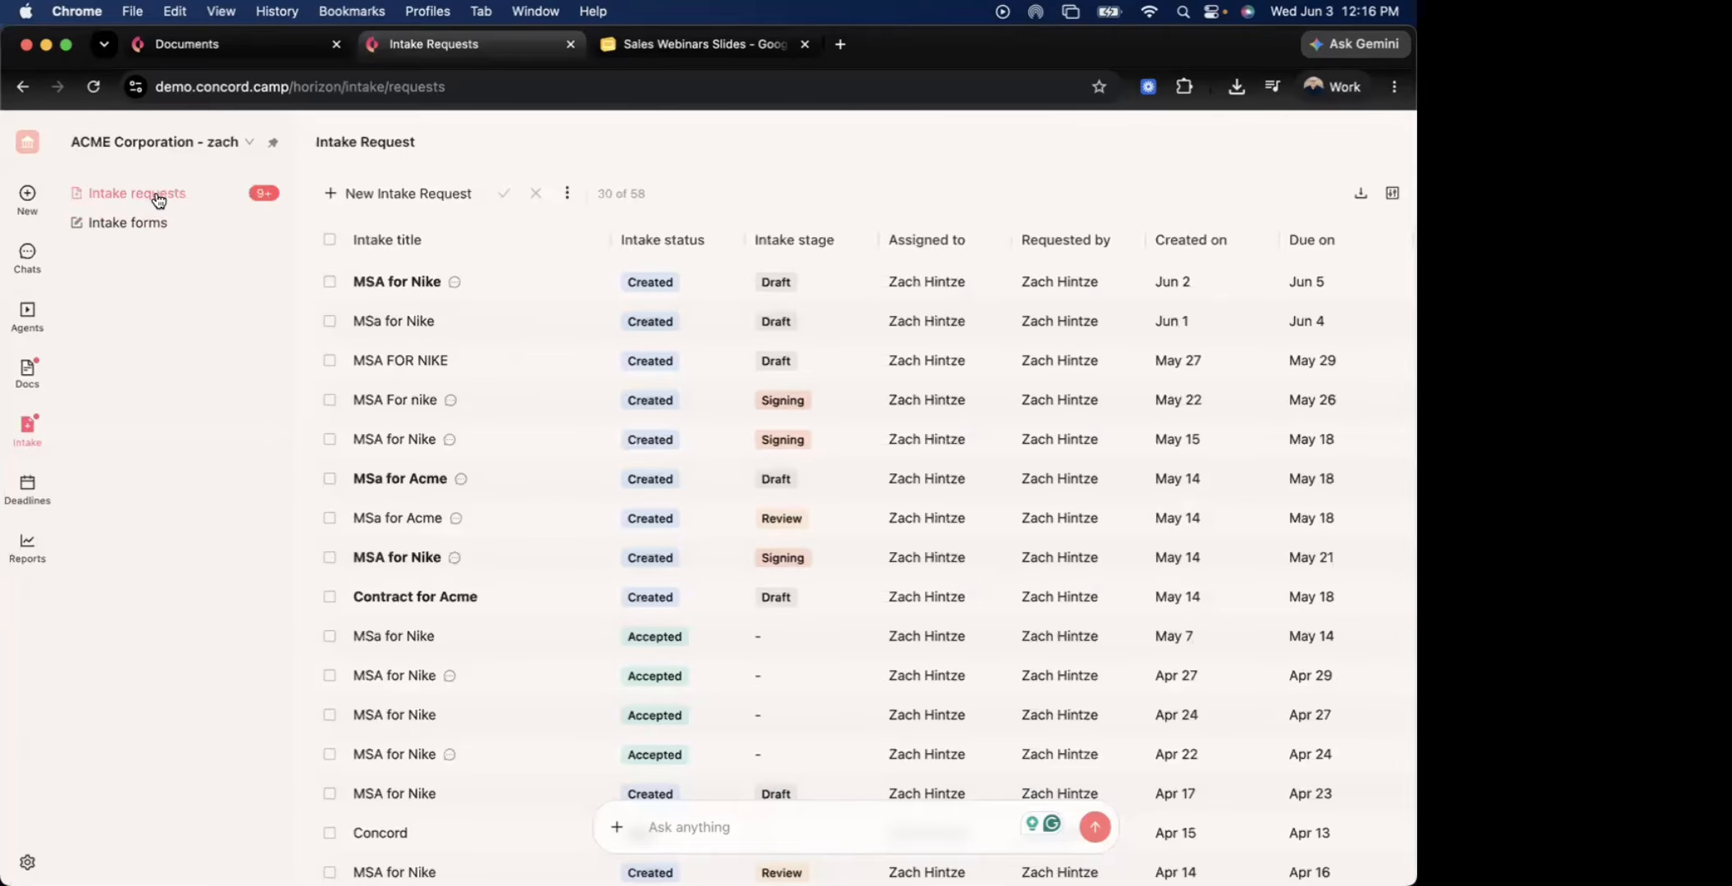
left_click(408, 195)
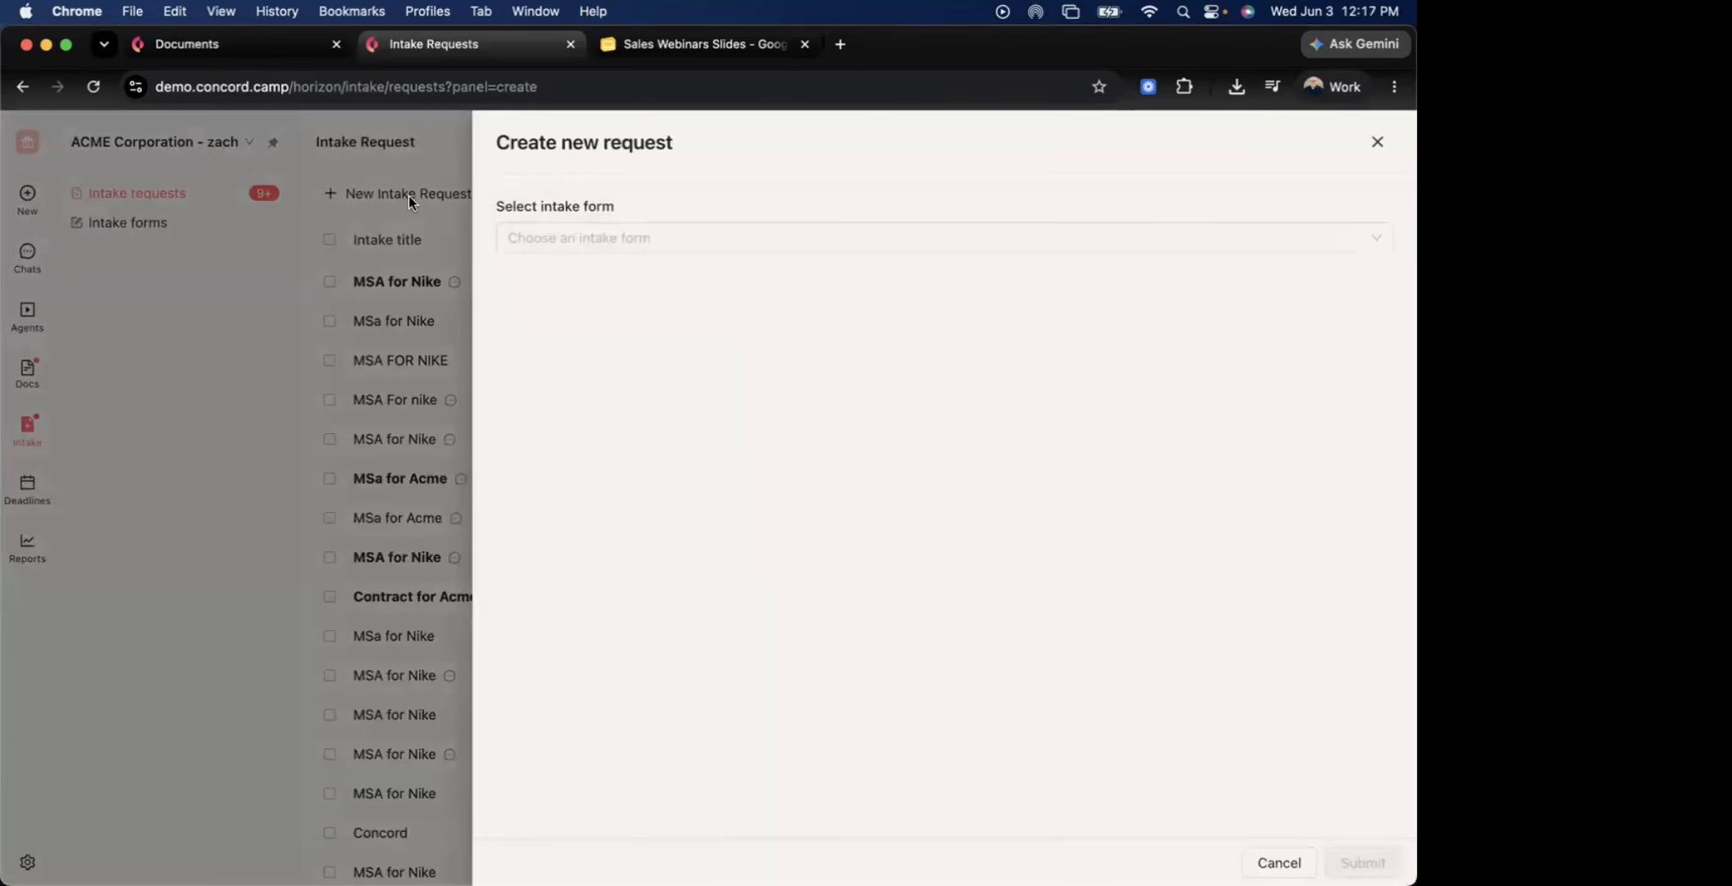
left_click(669, 238)
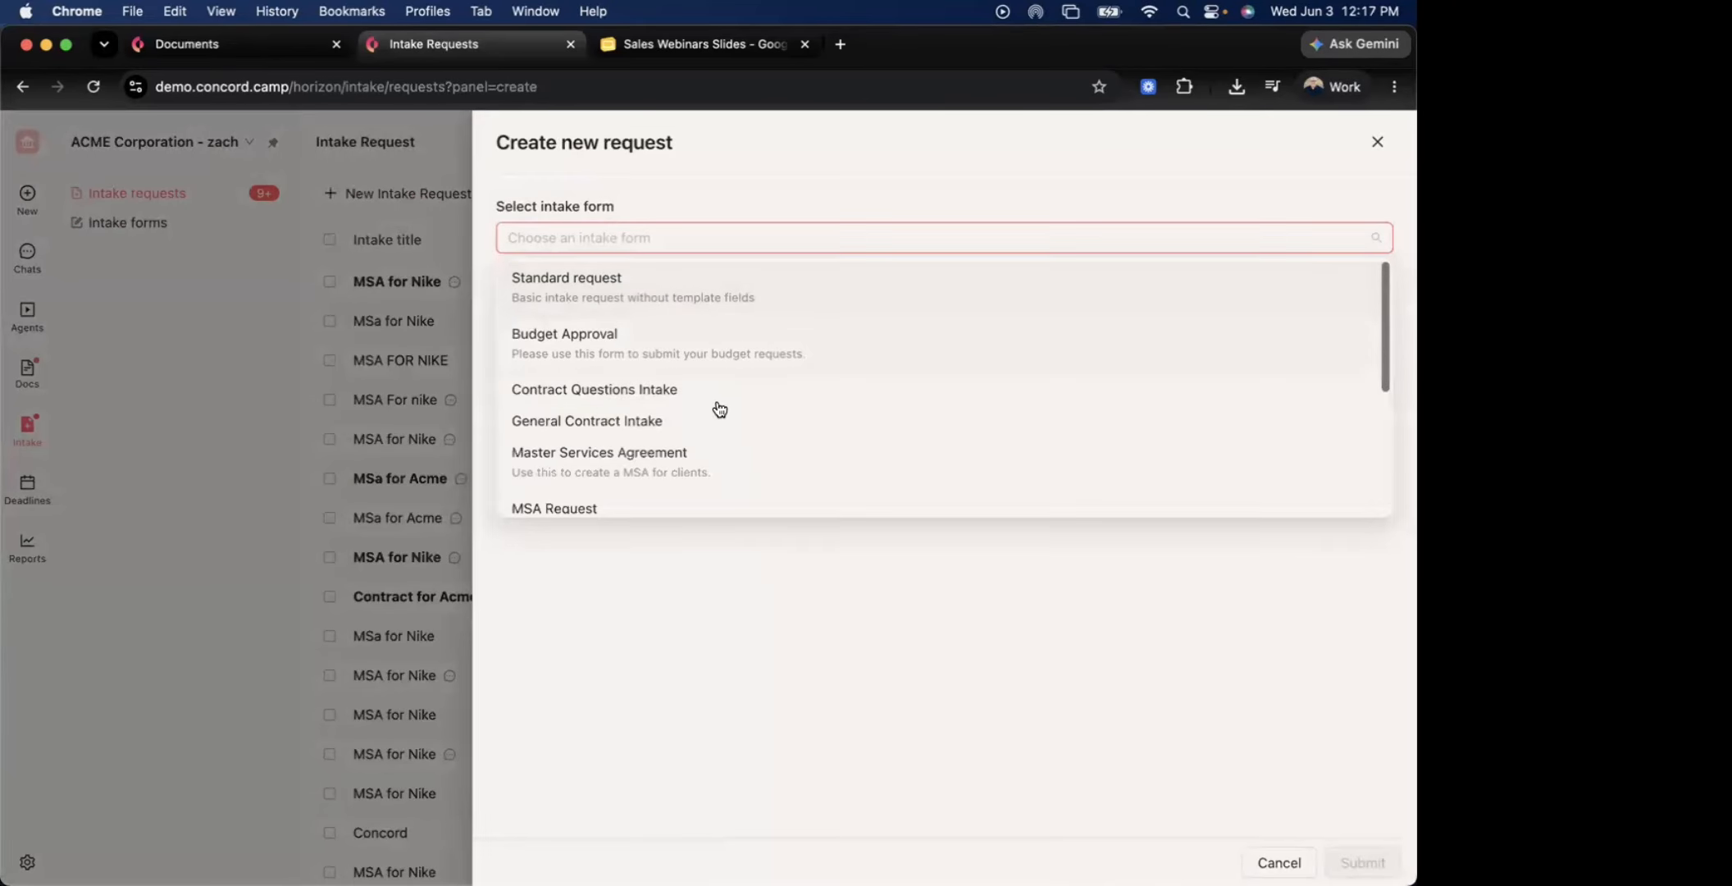
scroll(719, 409, "down", 3)
left_click(680, 436)
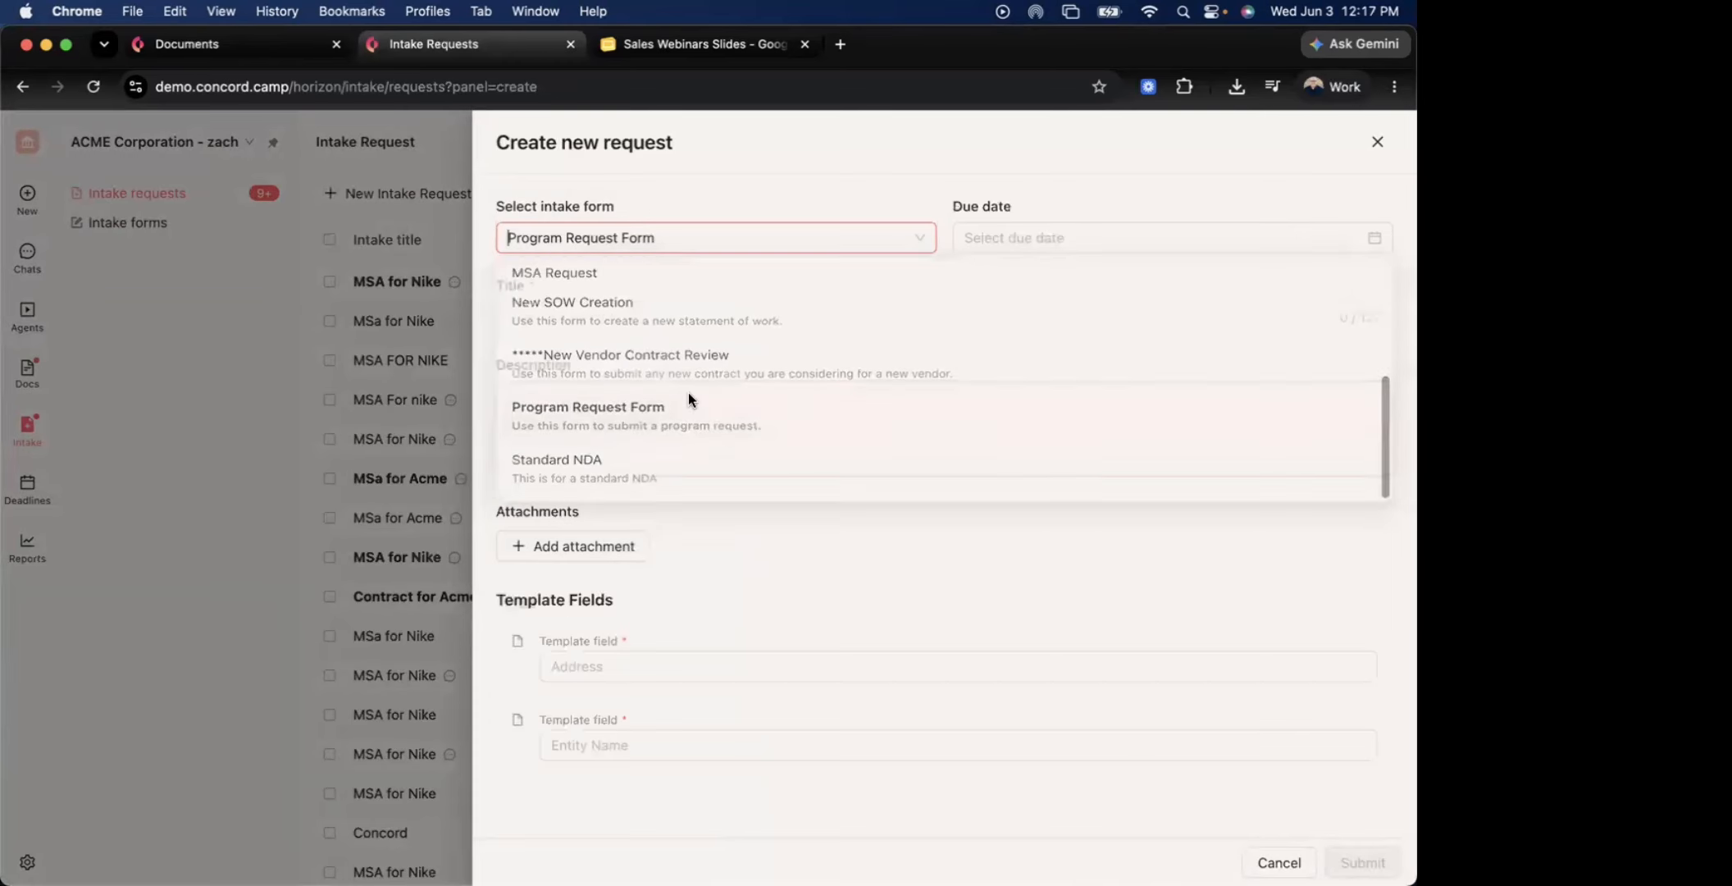
left_click(1029, 239)
left_click(1164, 361)
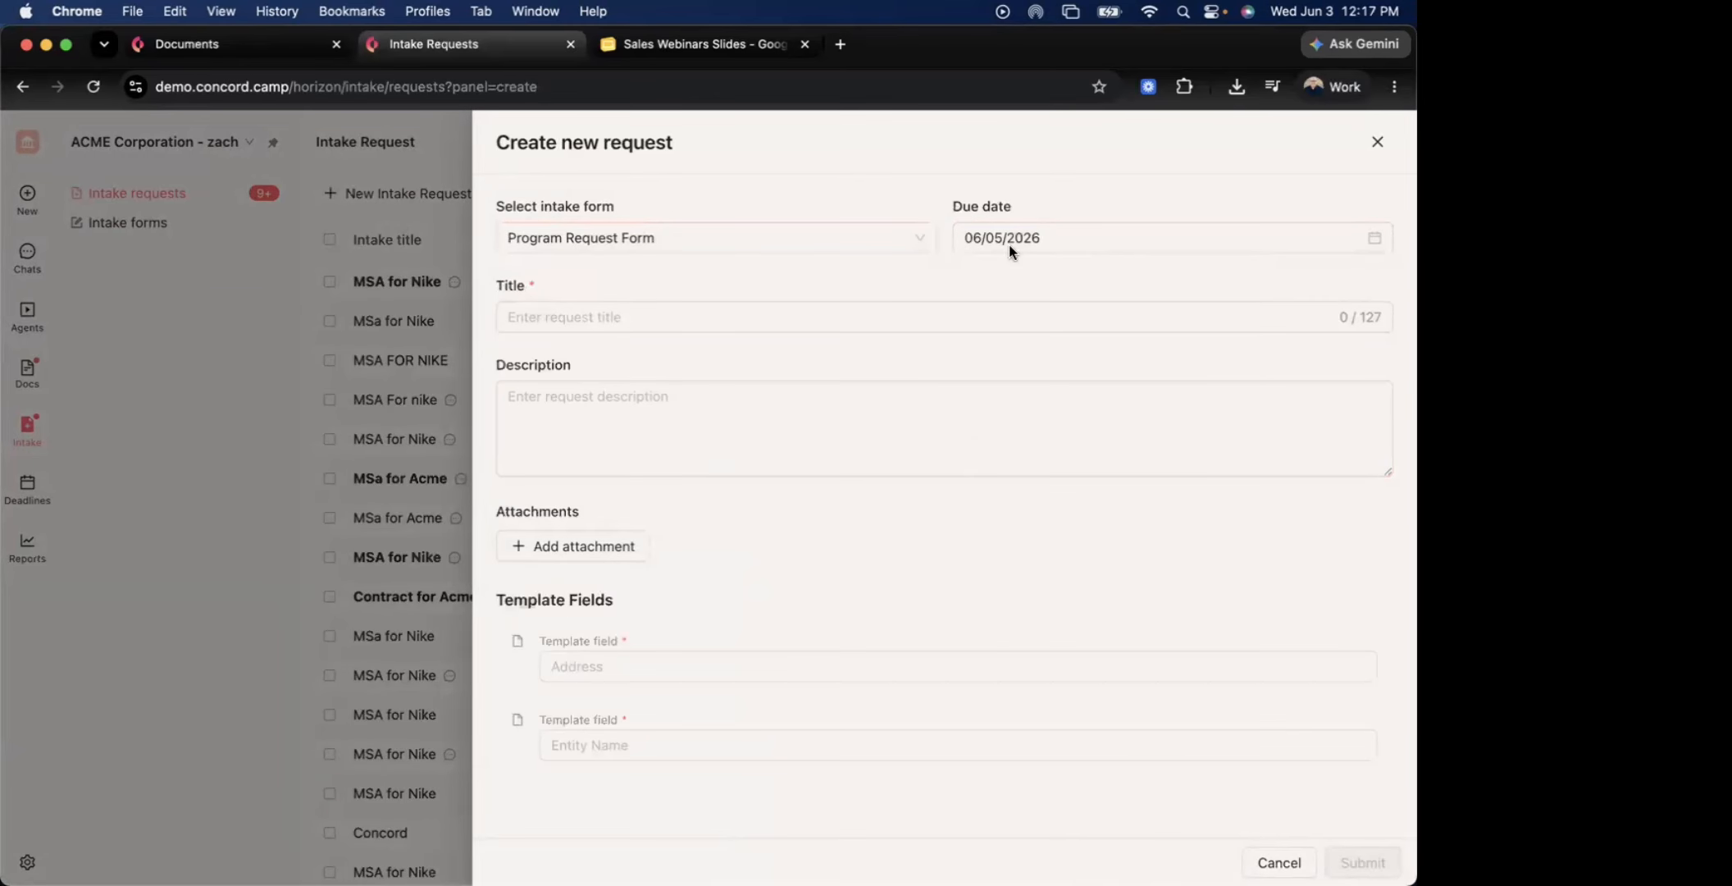
Title the intake request "MSA for Adobe" and enter "ergfwrgwrg" as its description
left_click(590, 317)
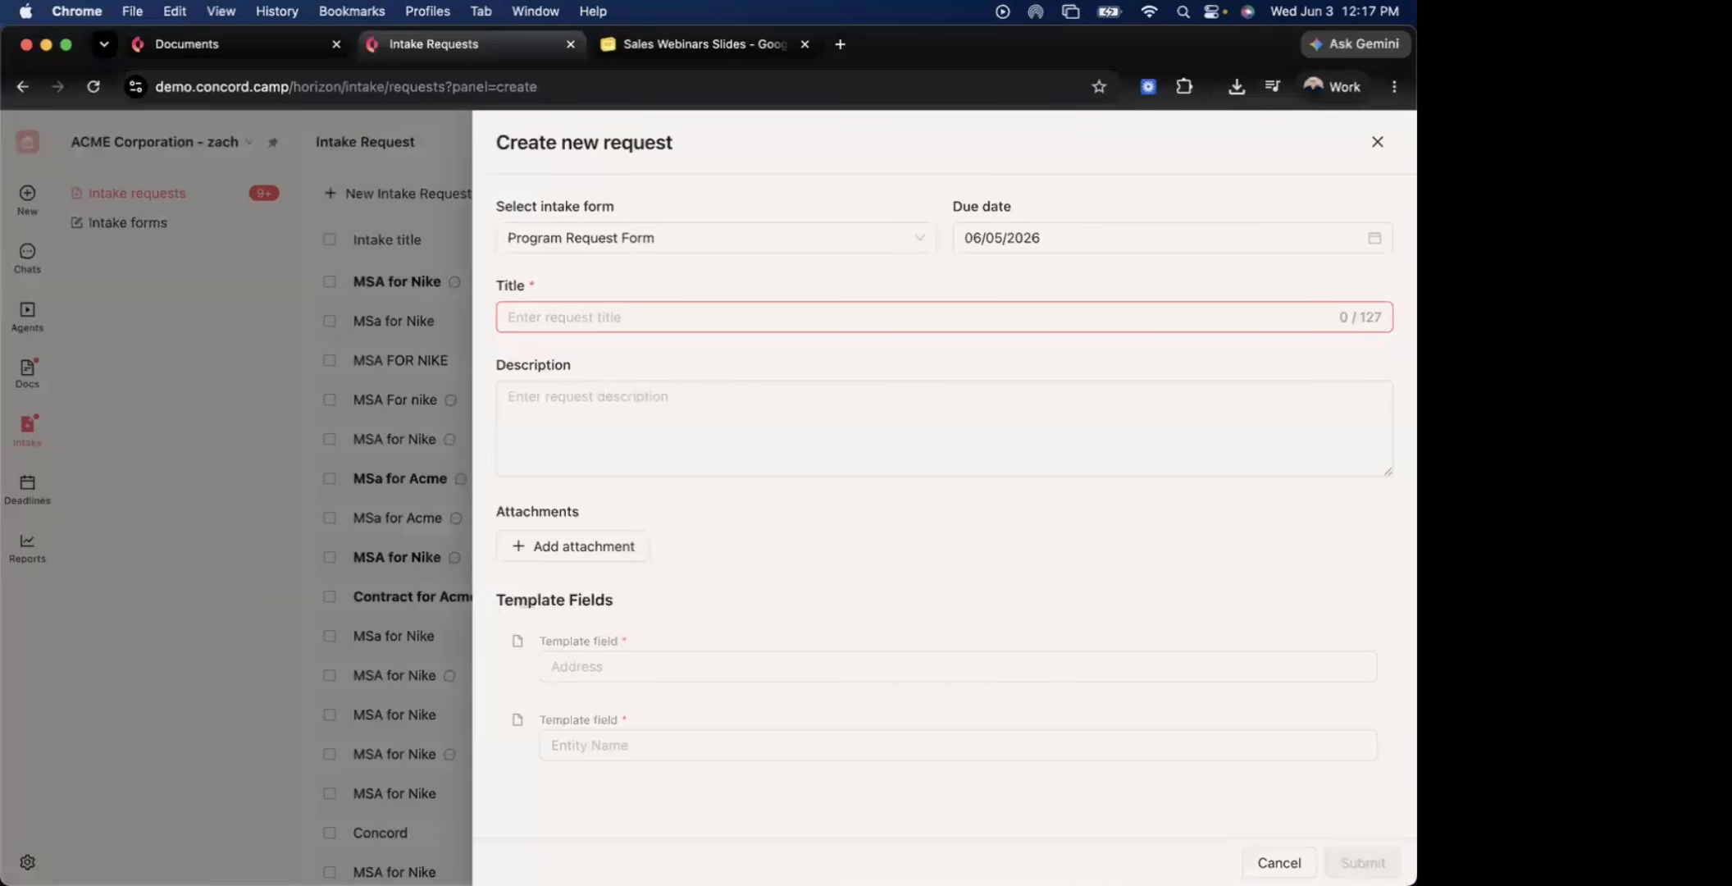
type("MSa fo")
key("BackSpace")
key("BackSpace")
key("BackSpace")
key("BackSpace")
type("SA for Adobe")
left_click(617, 407)
type("ergfwrgwrg")
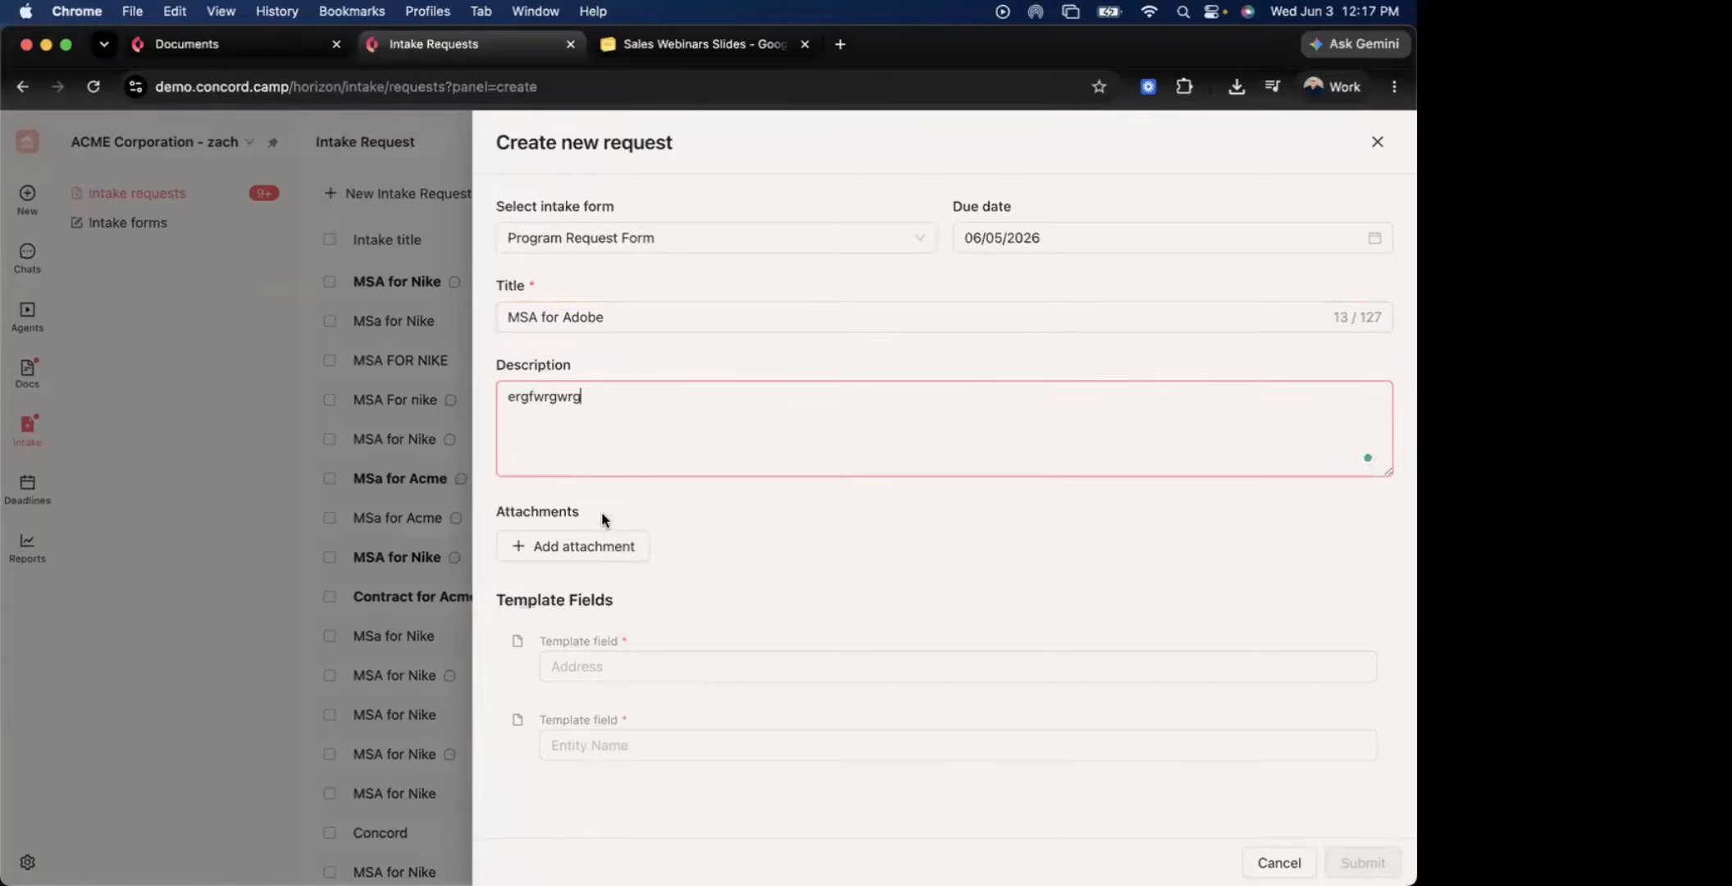
Attach the desktop file Dunder Corp - EOG - Vendor Agreement - Preview (12).docx to the intake request
left_click(587, 545)
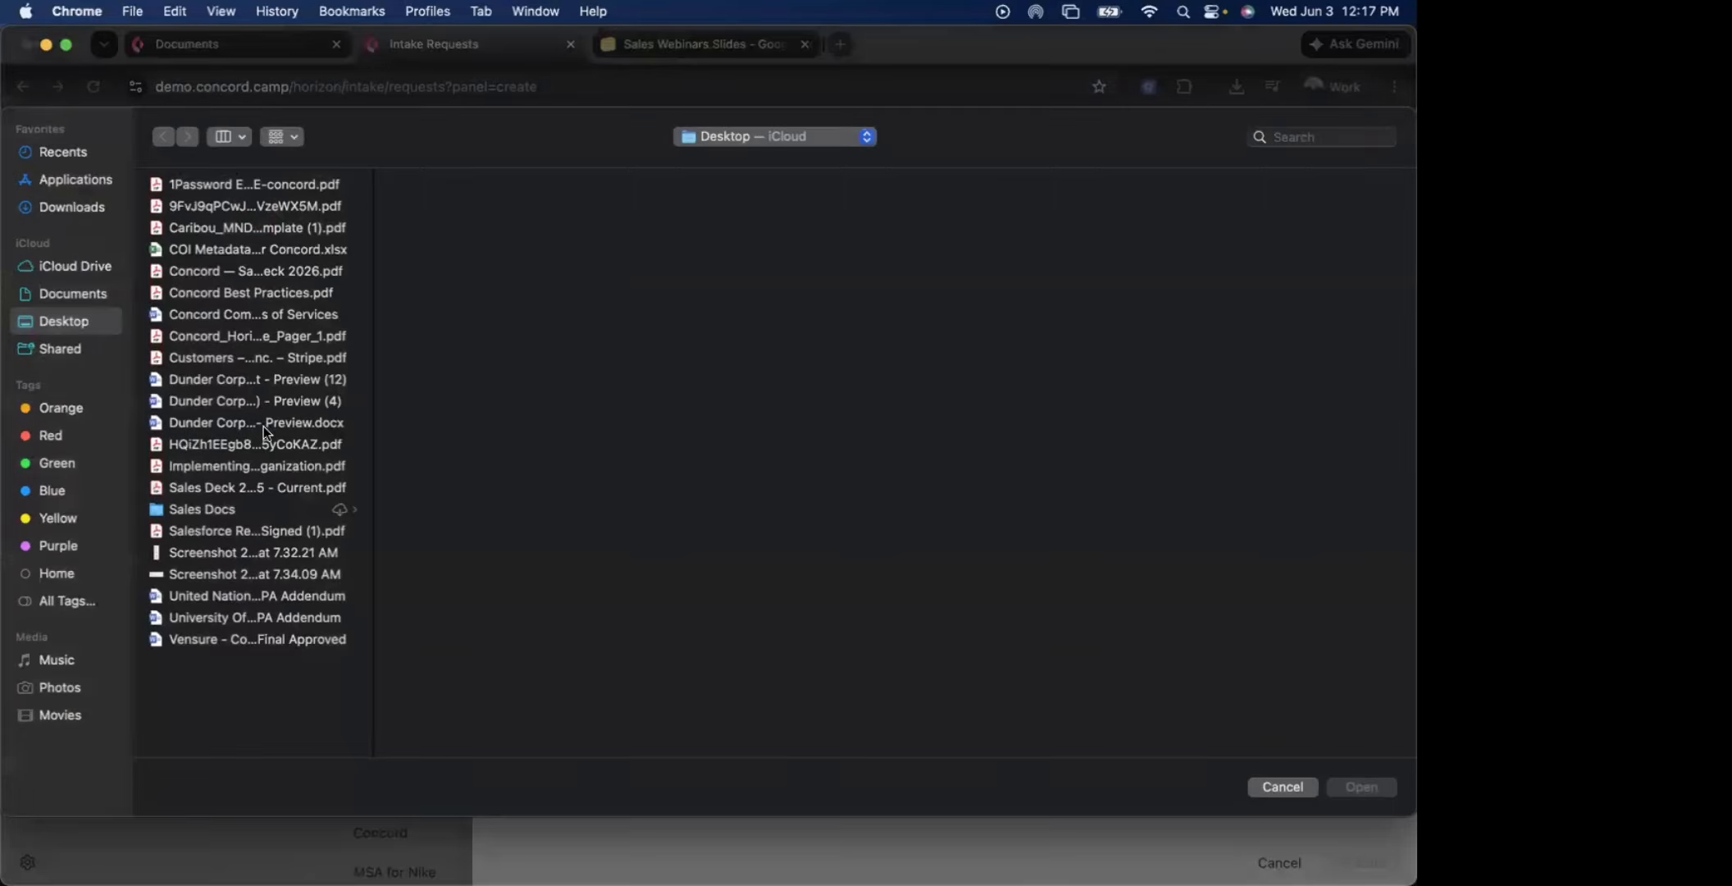
left_click(258, 381)
left_click(1361, 787)
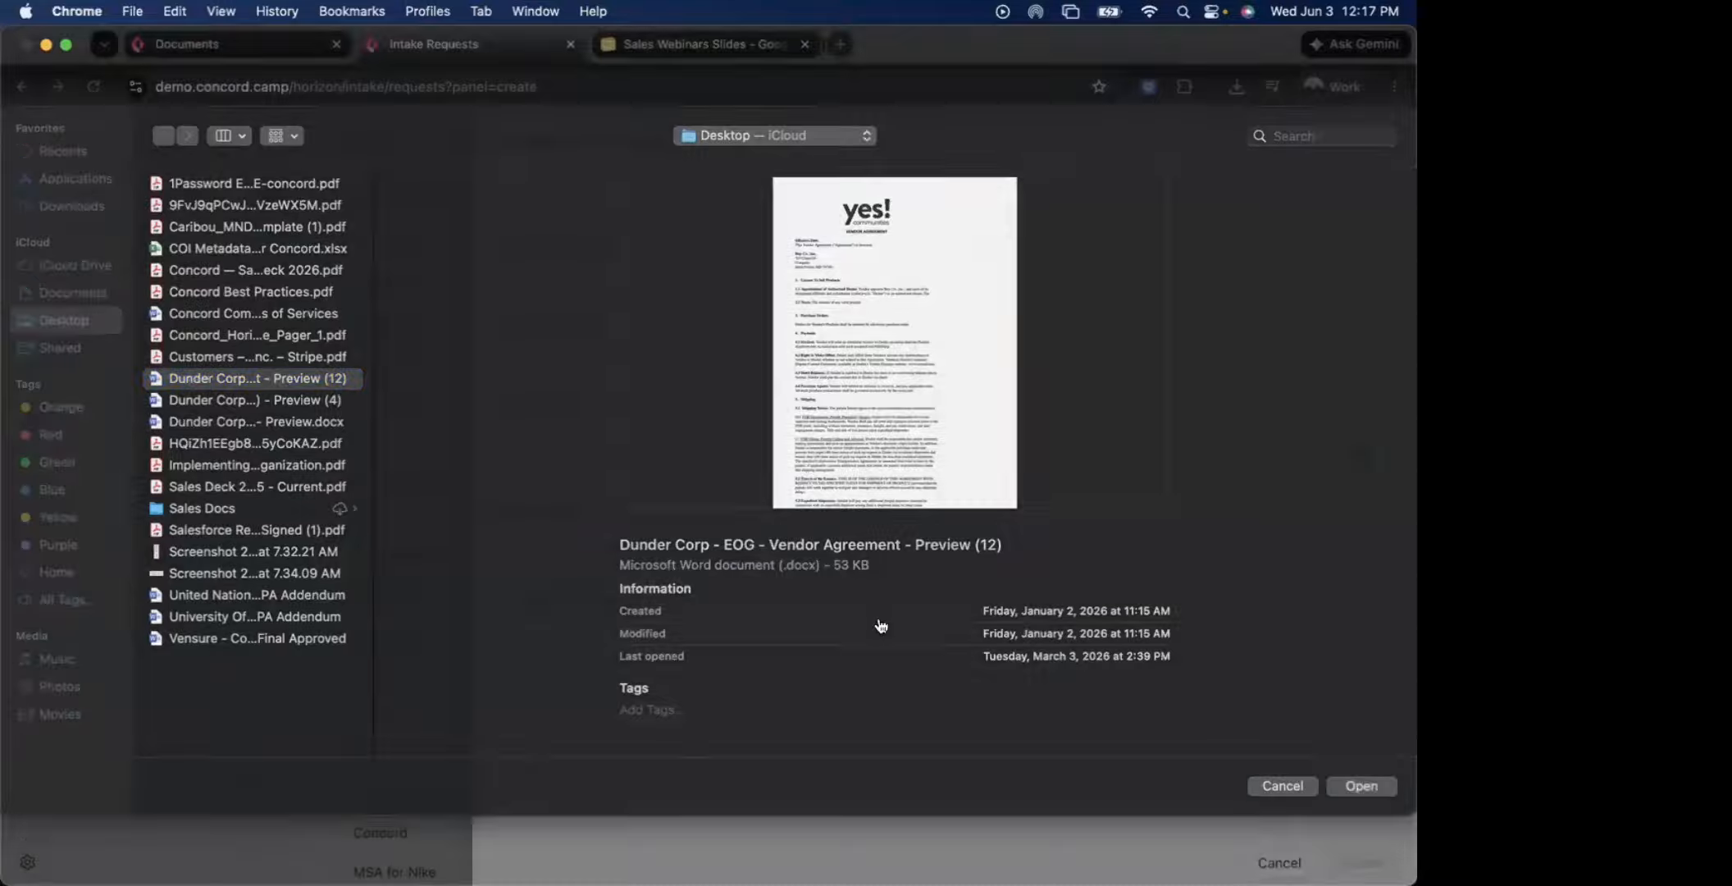
Fill in the Address and Entity Name template fields and submit the intake request
left_click(629, 695)
type("123 TERst")
key("BackSpace")
key("BackSpace")
key("BackSpace")
type("est")
left_click(600, 772)
type("Mike Sith")
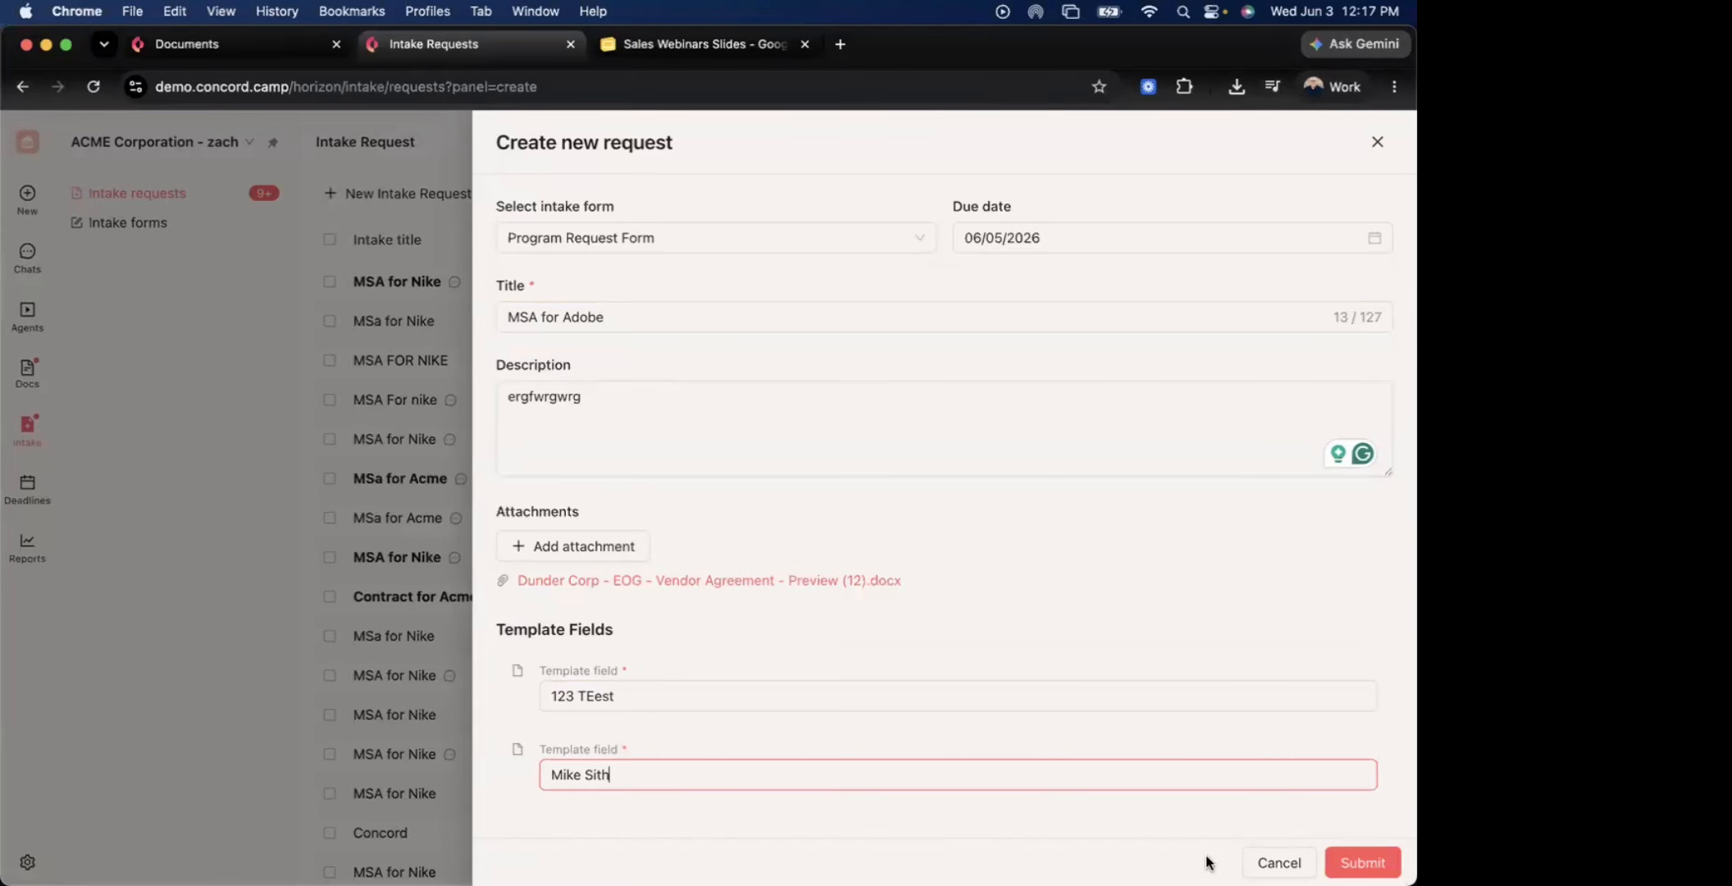
left_click(1362, 861)
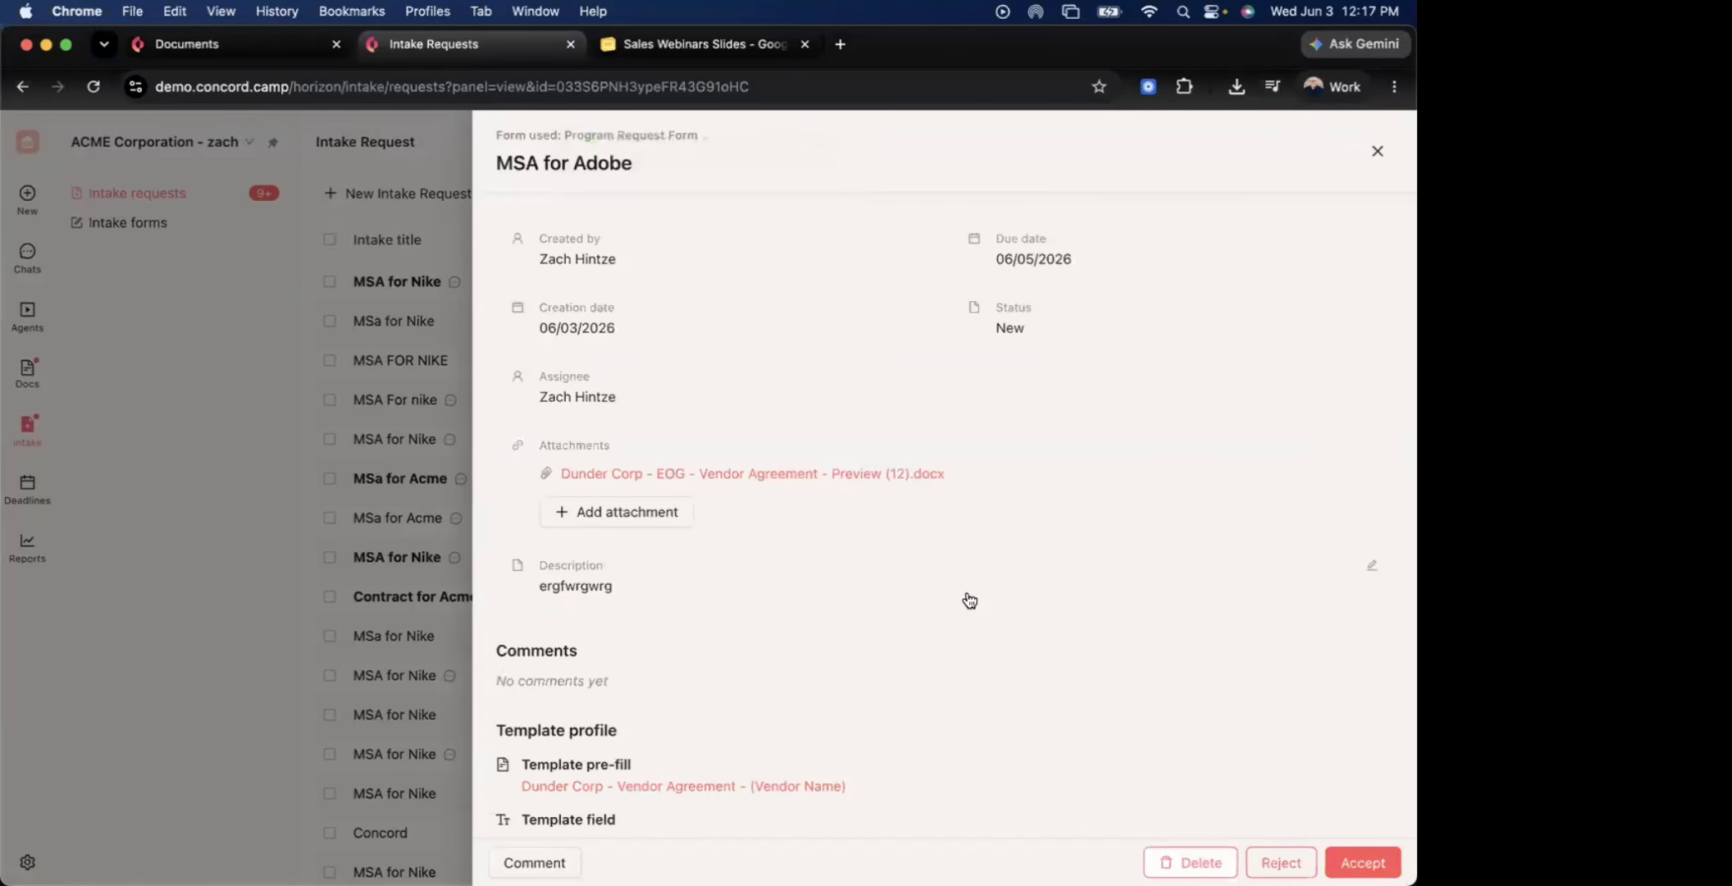
Review the submitted MSA for Adobe request, switch to its notification e-mail in Gmail and open the request from there
scroll(756, 643, "down", 3)
scroll(756, 643, "up", 3)
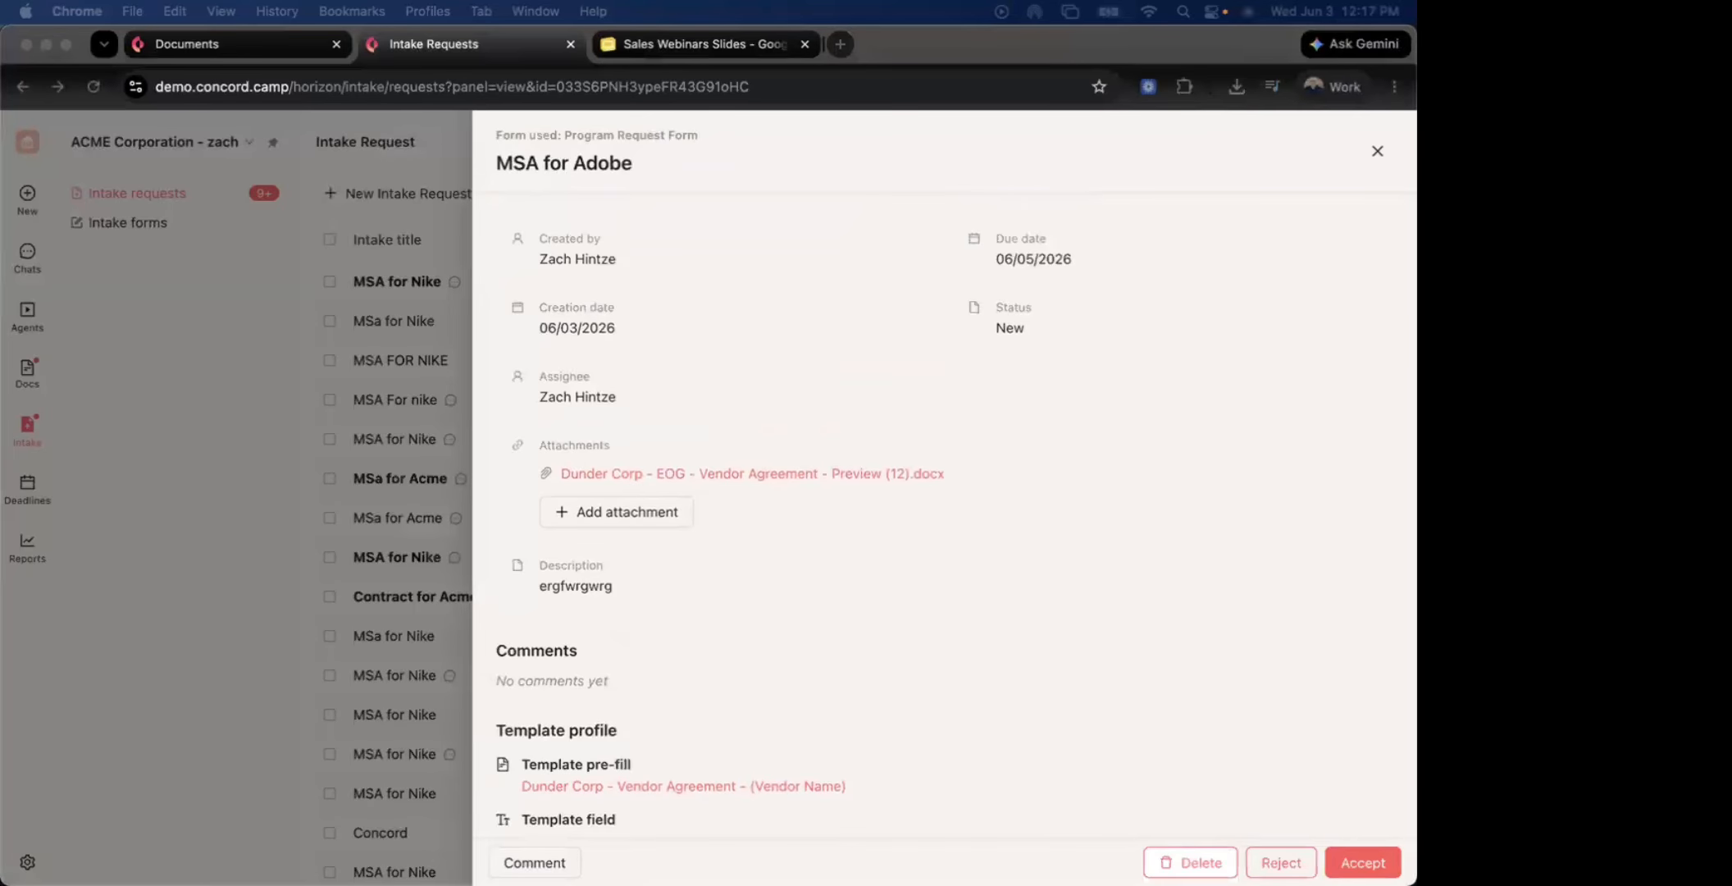
left_click_drag(2, 328, 367, 93)
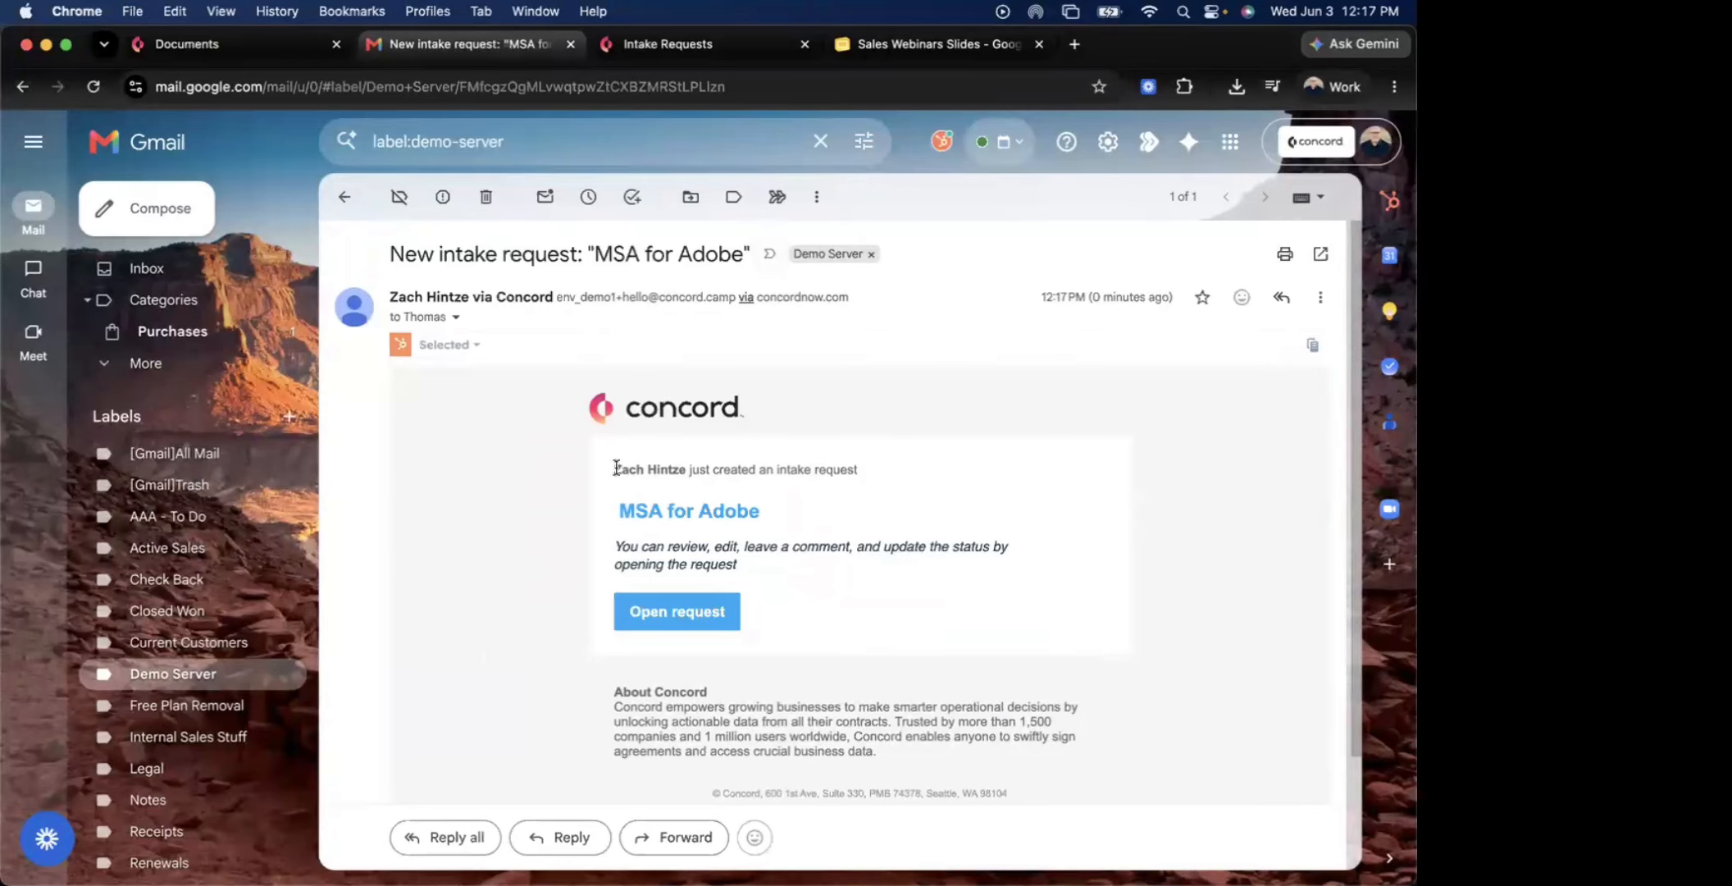
left_click(674, 615)
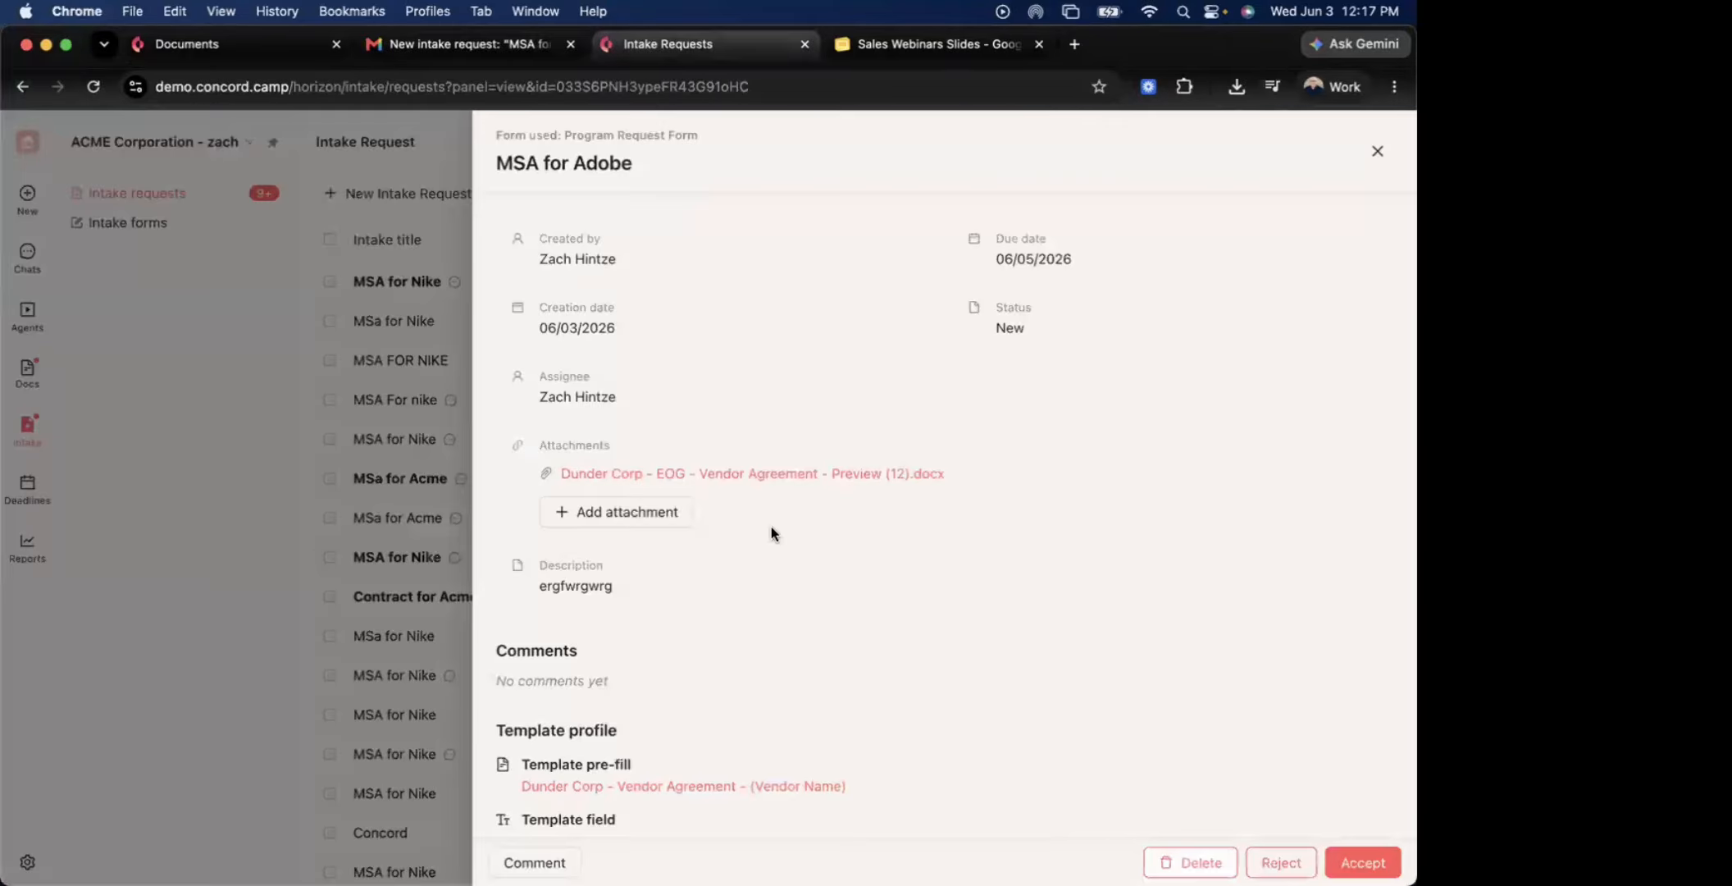
Add the comment "I need more info." to the MSA for Adobe intake request
scroll(999, 606, "down", 3)
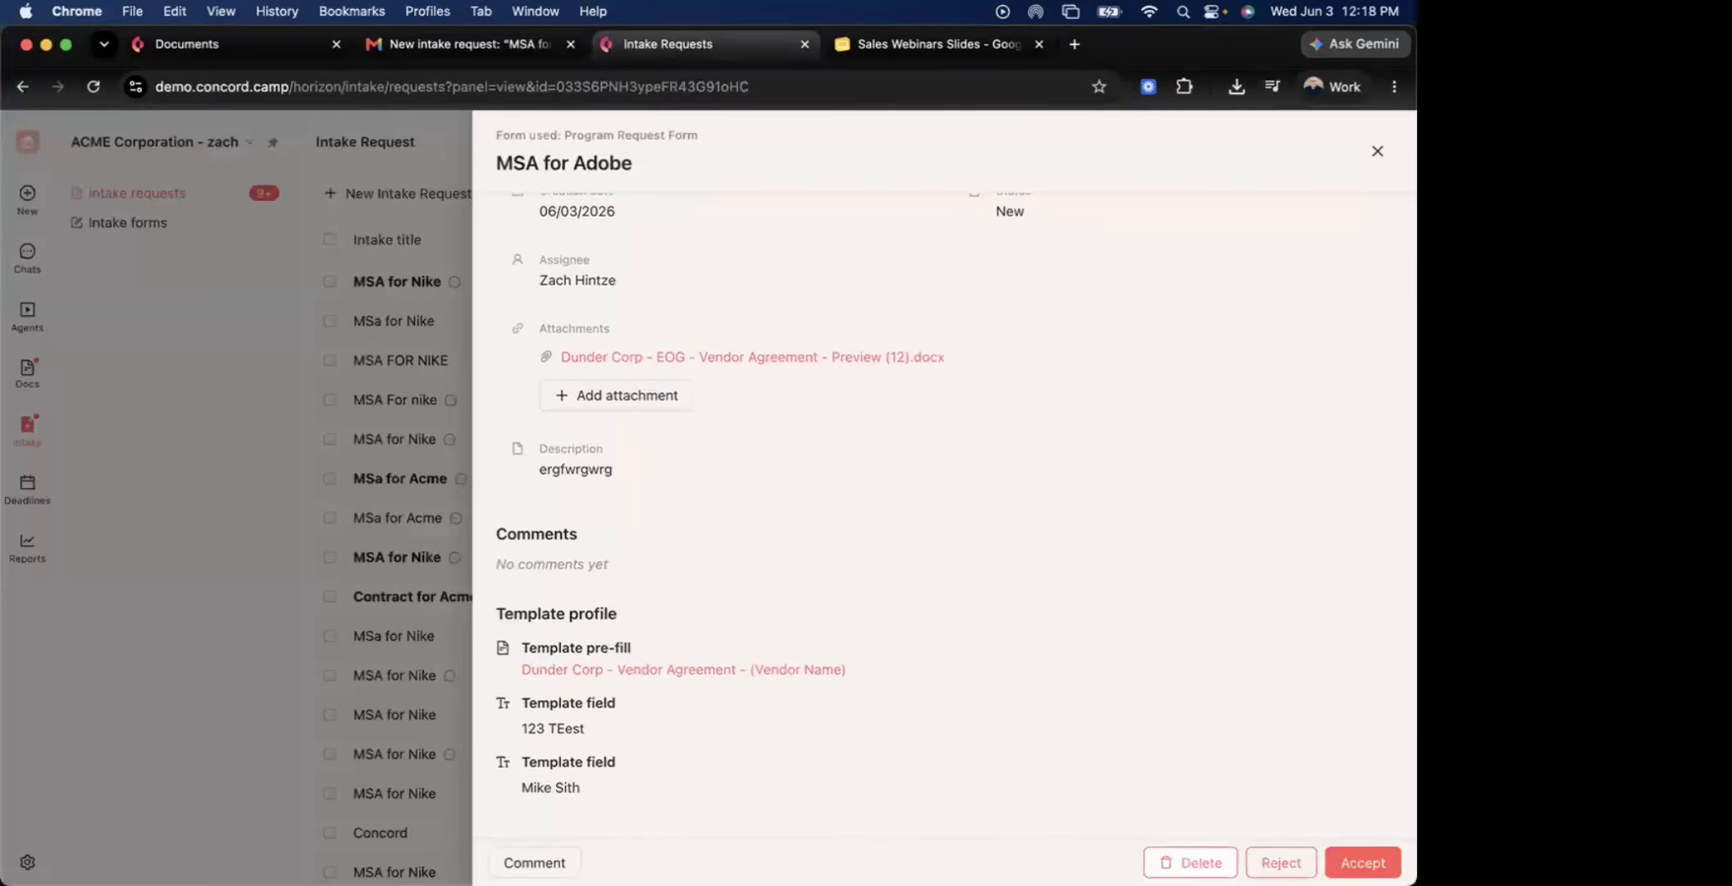
left_click(534, 862)
type("I need")
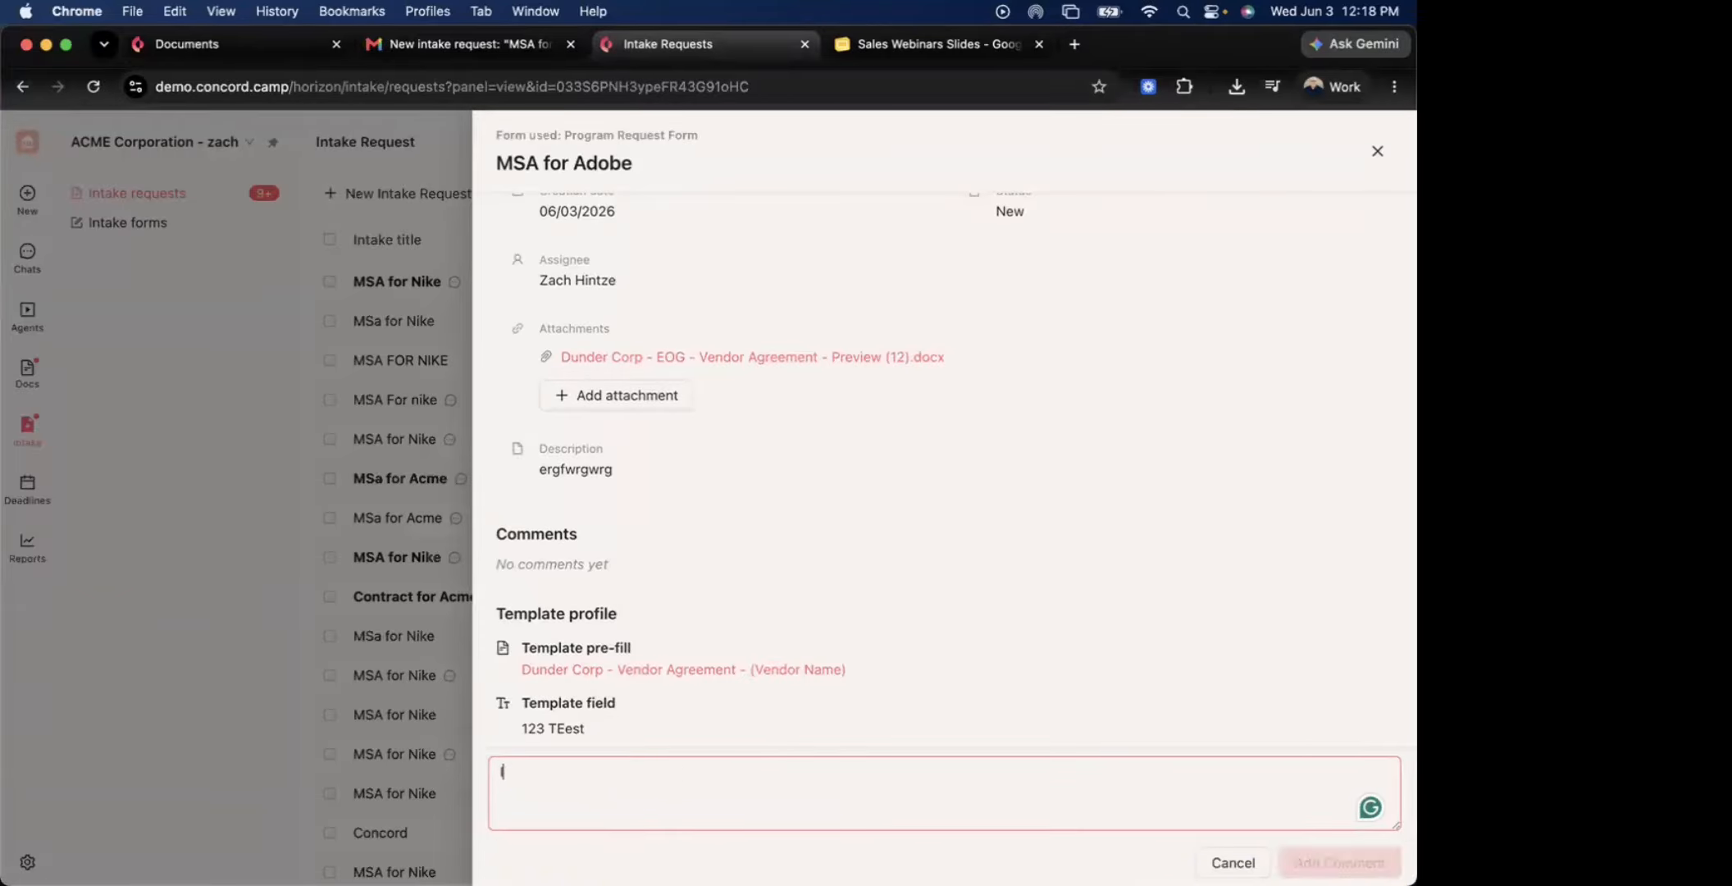
type(" more info.")
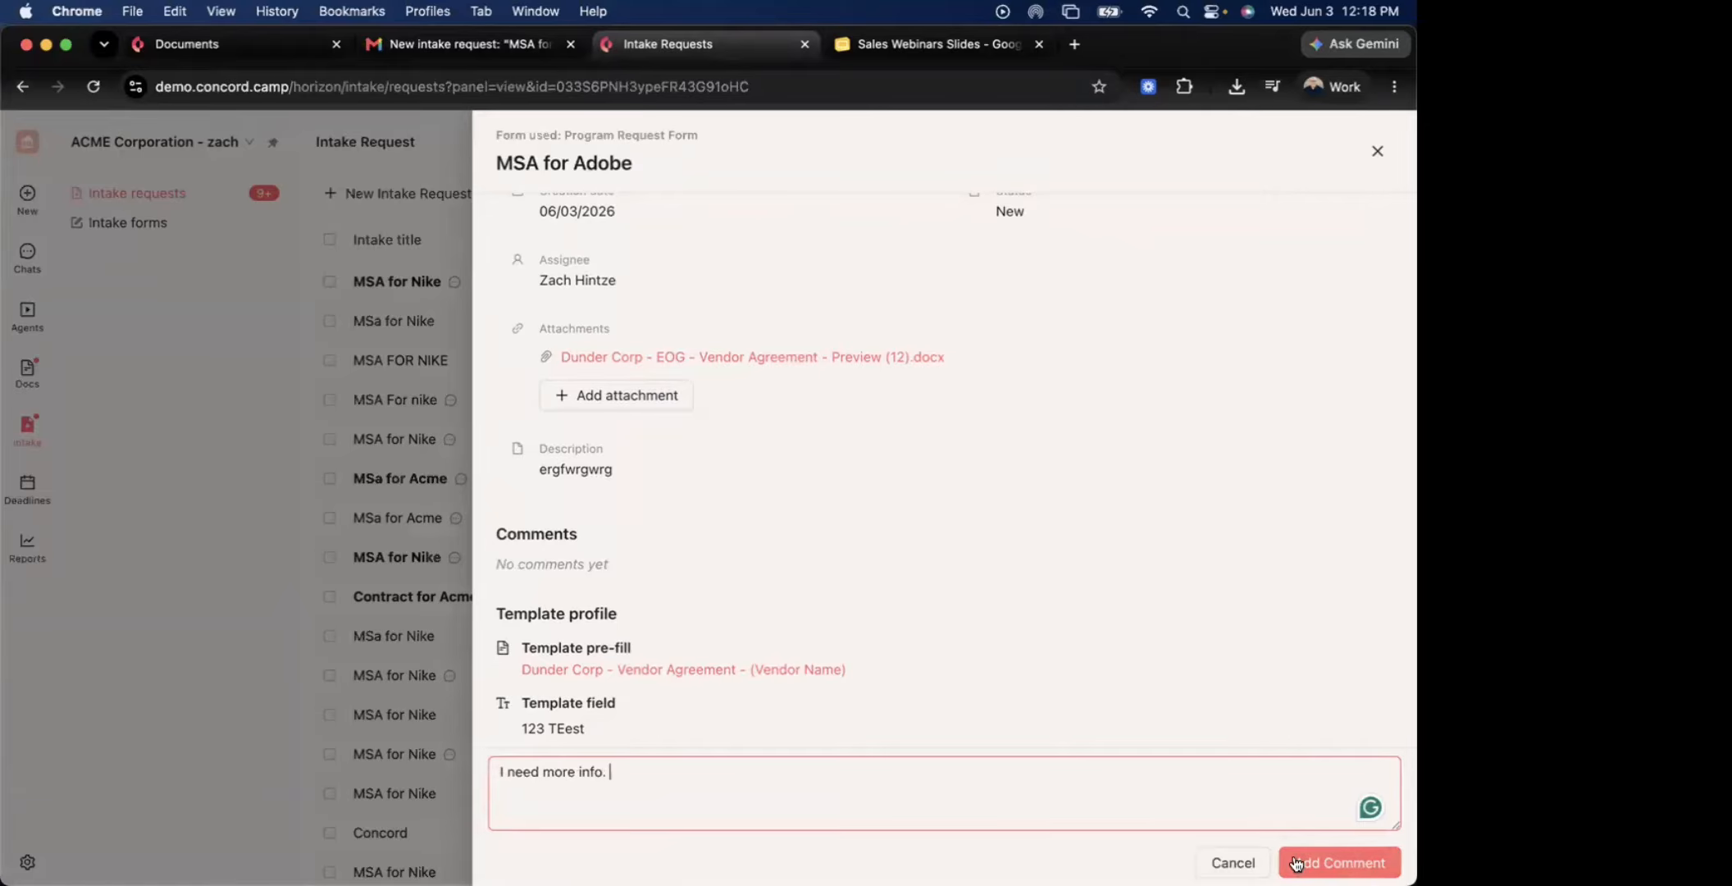
left_click(811, 539)
left_click(1339, 861)
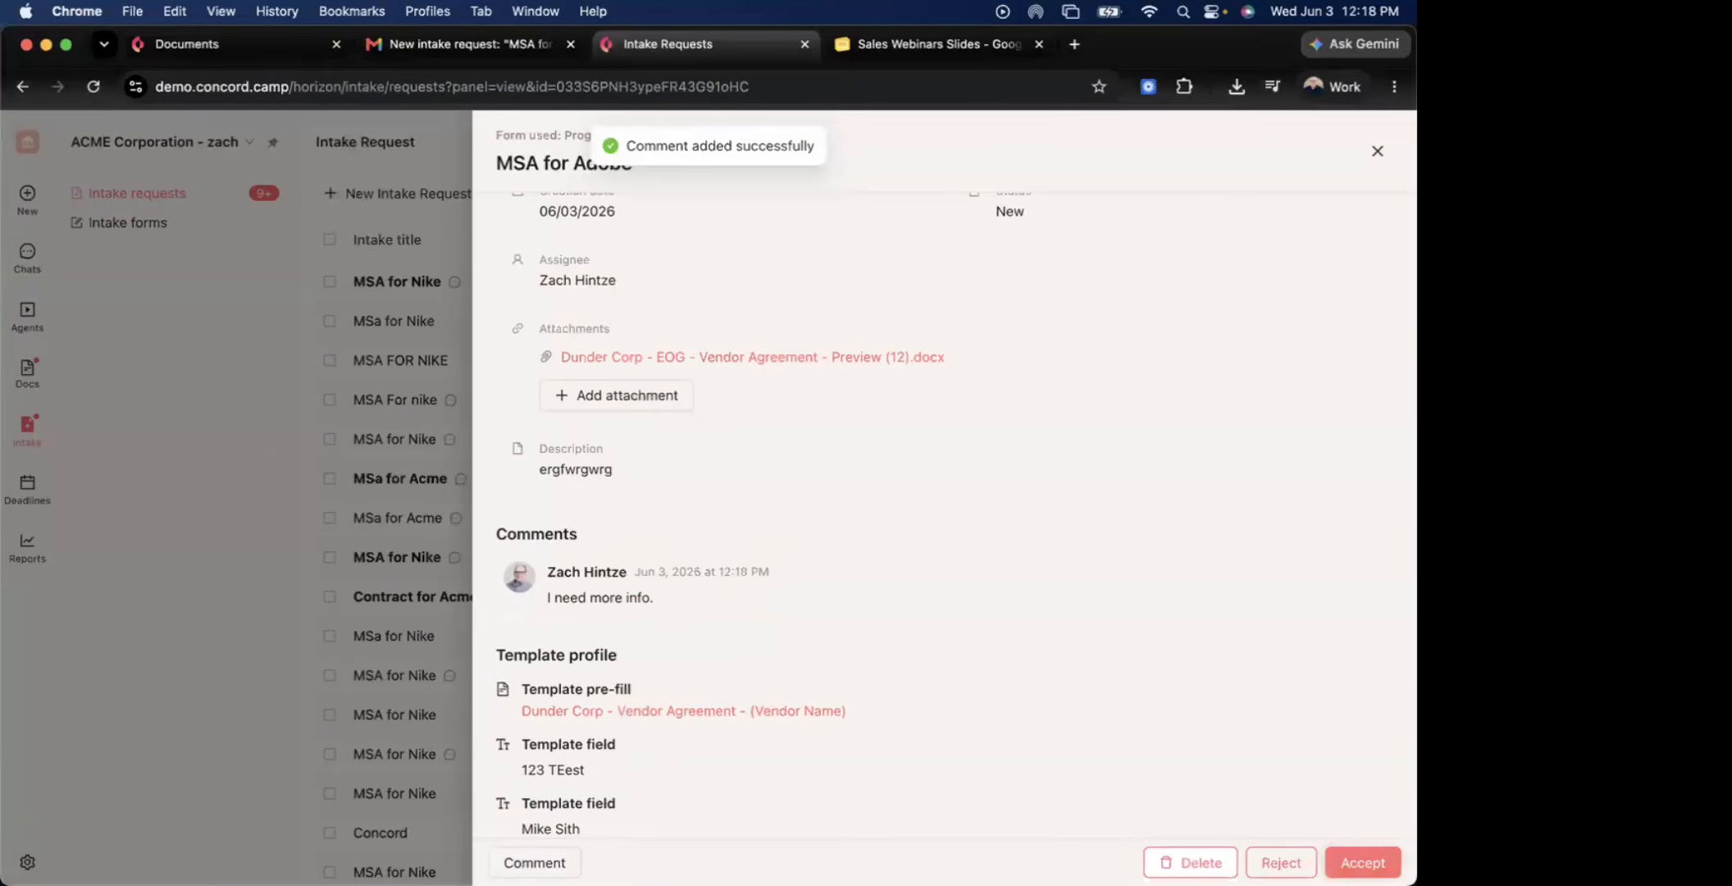
Accept the MSA for Adobe request and create its document with all attachments included
left_click(1329, 861)
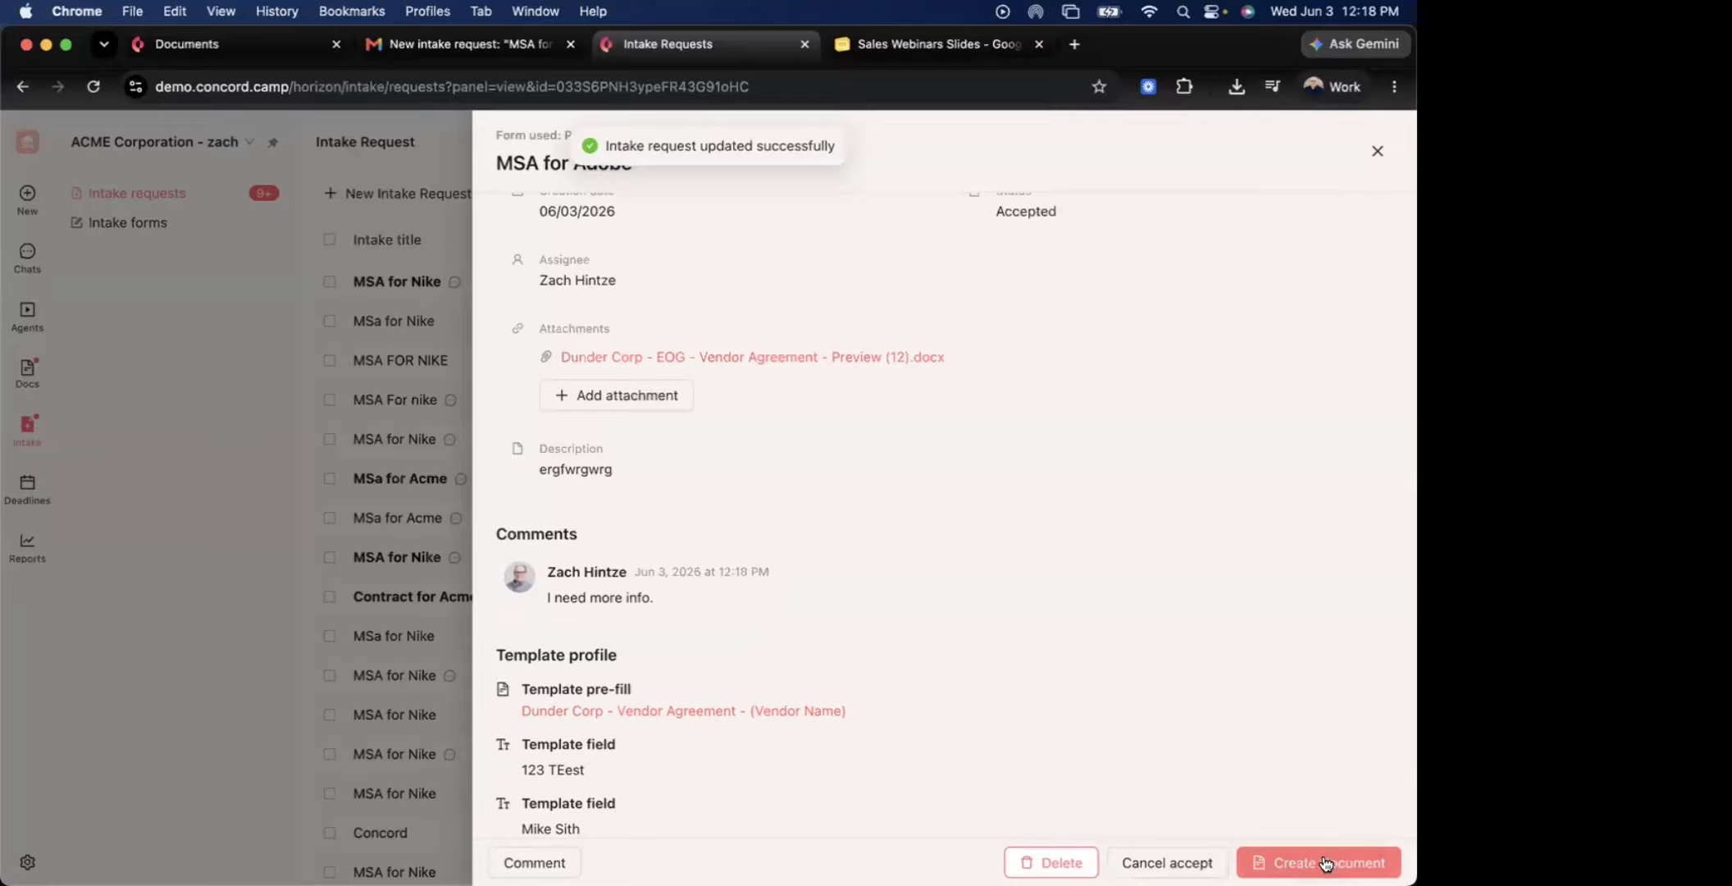
left_click(1325, 862)
left_click(858, 342)
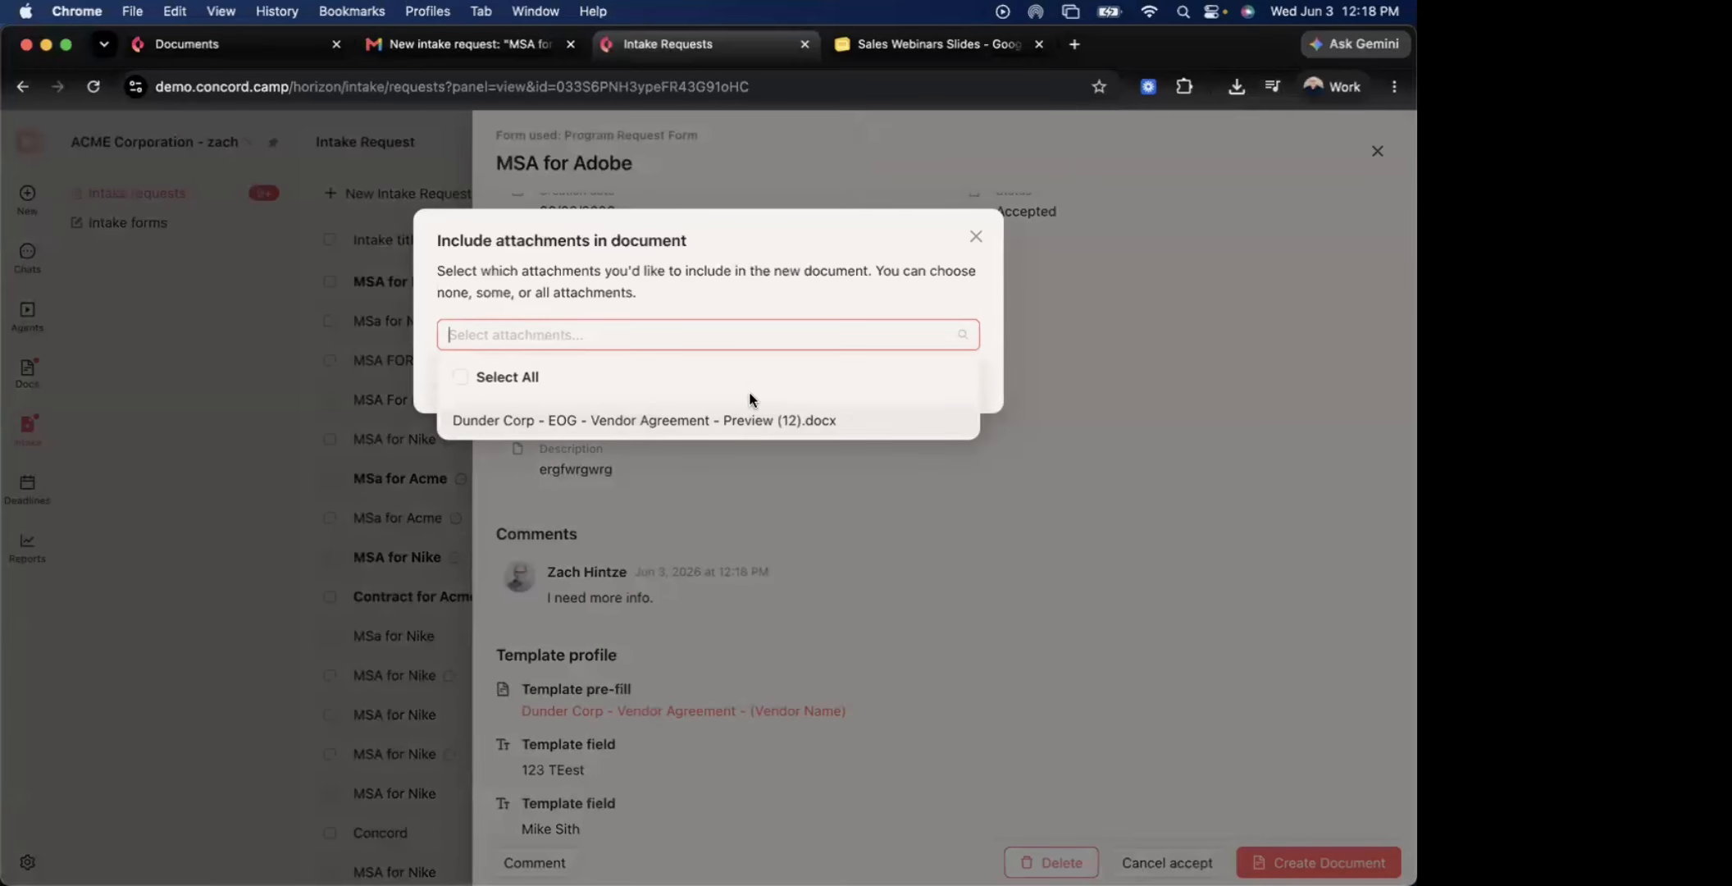
left_click(808, 377)
left_click(914, 385)
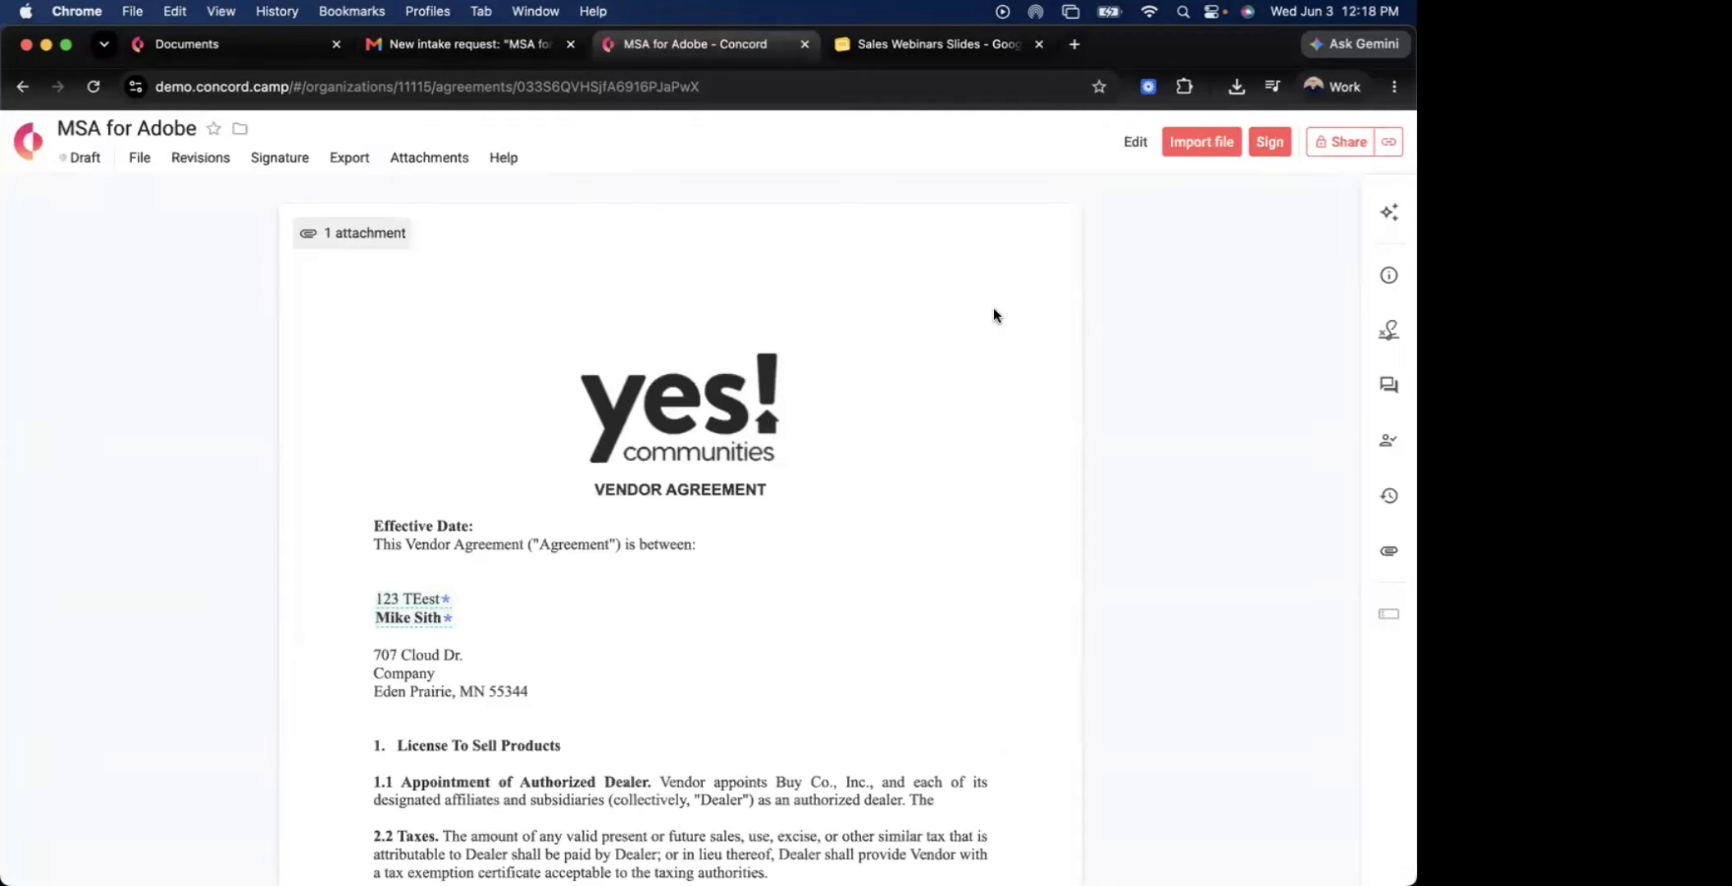
Set the company Budget Approval as the approval for the MSA for Adobe document
left_click(1389, 440)
left_click(1172, 260)
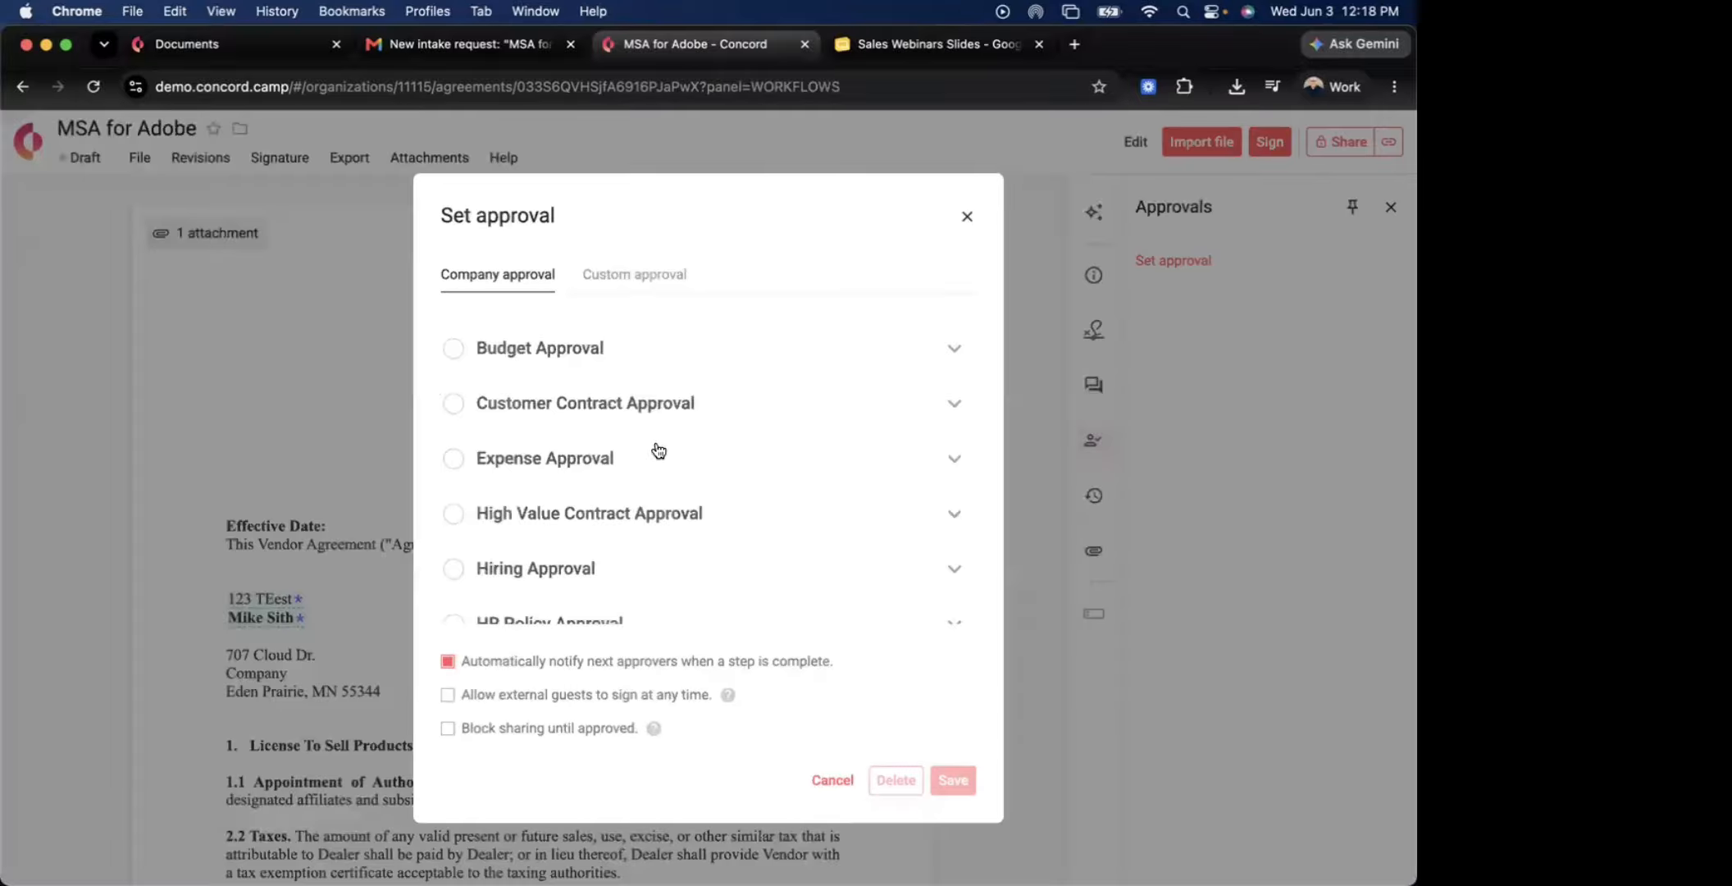
left_click(952, 349)
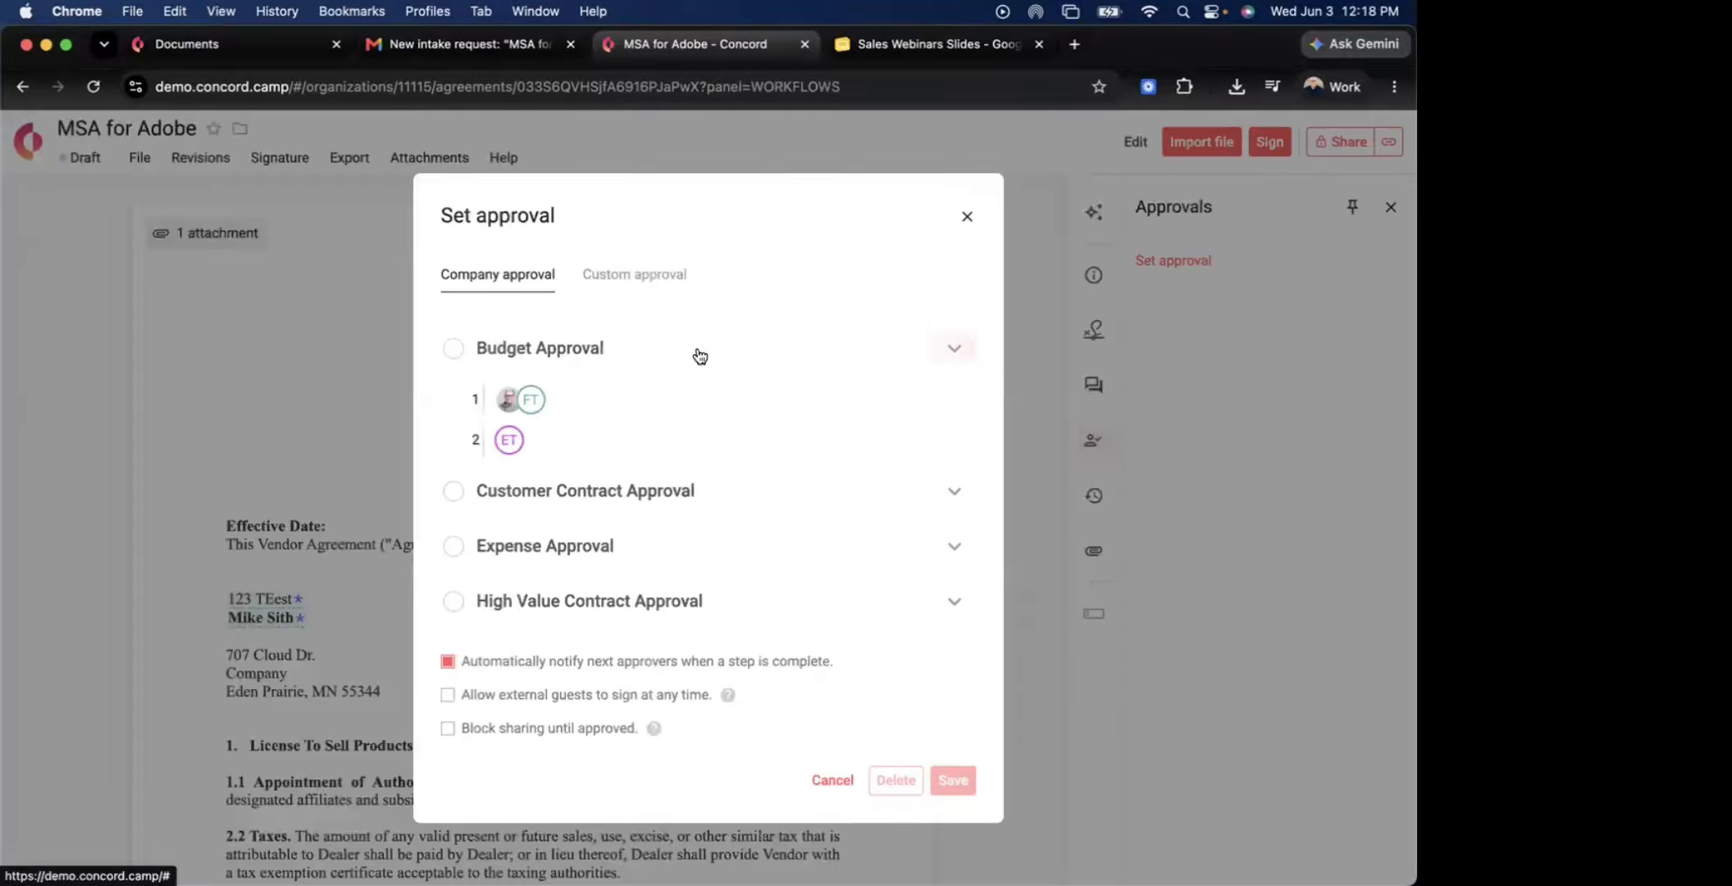
left_click(454, 348)
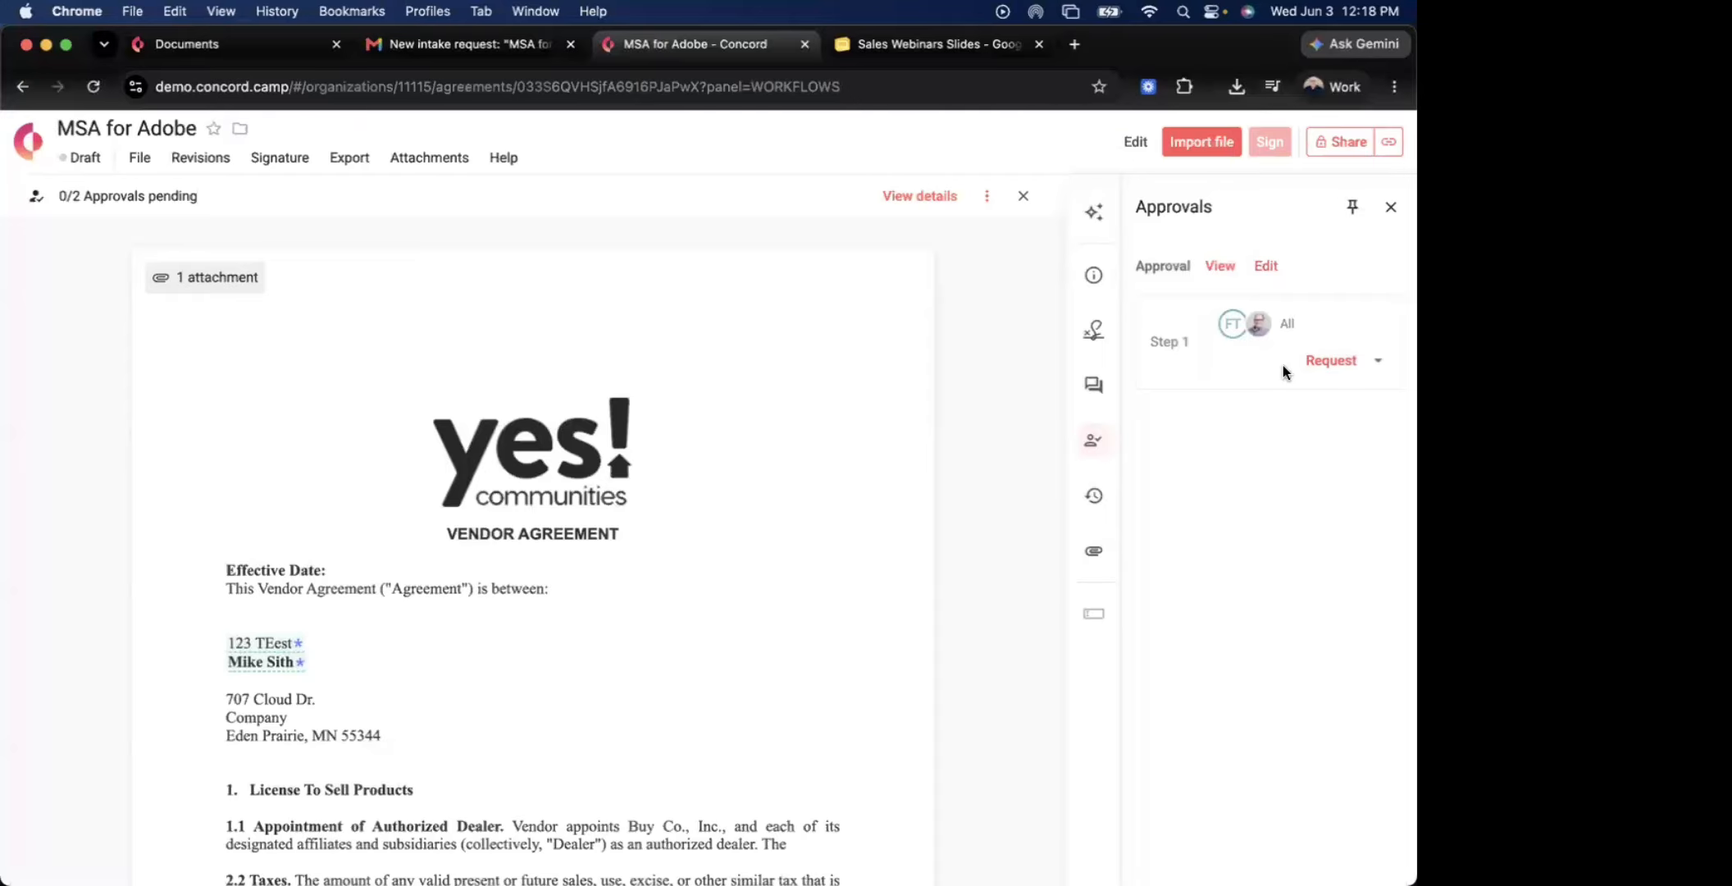
Examine the Budget Approval's approvers, the other company approvals and the smart fields available for a conditional custom approval step
left_click(1266, 267)
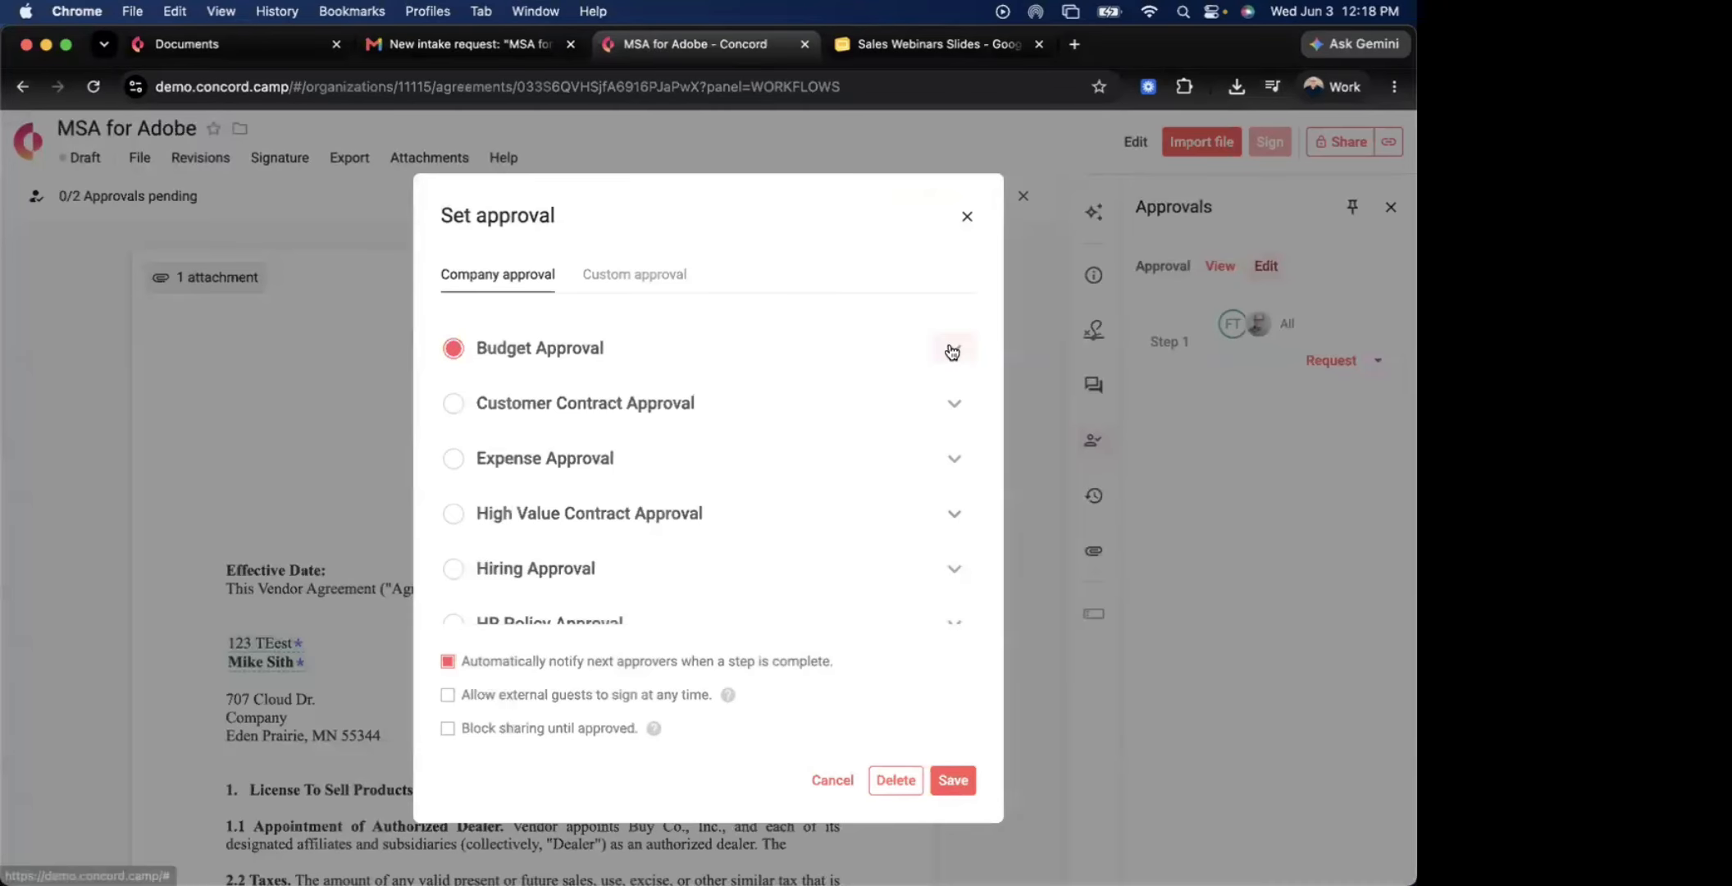
left_click(952, 350)
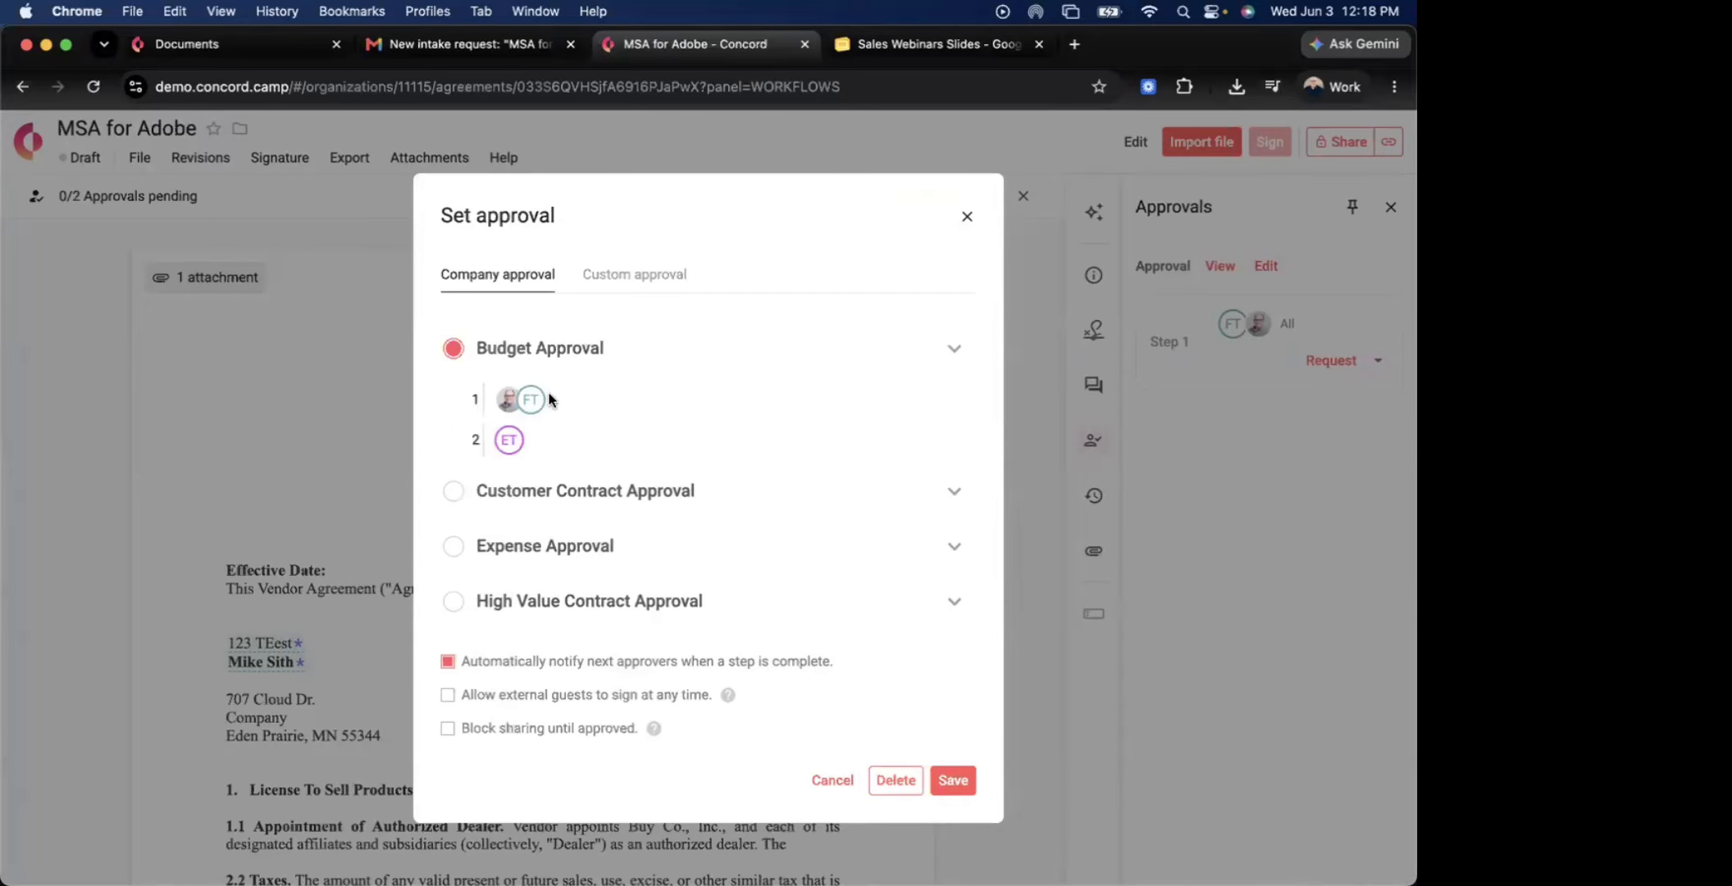
mouse_move(556, 408)
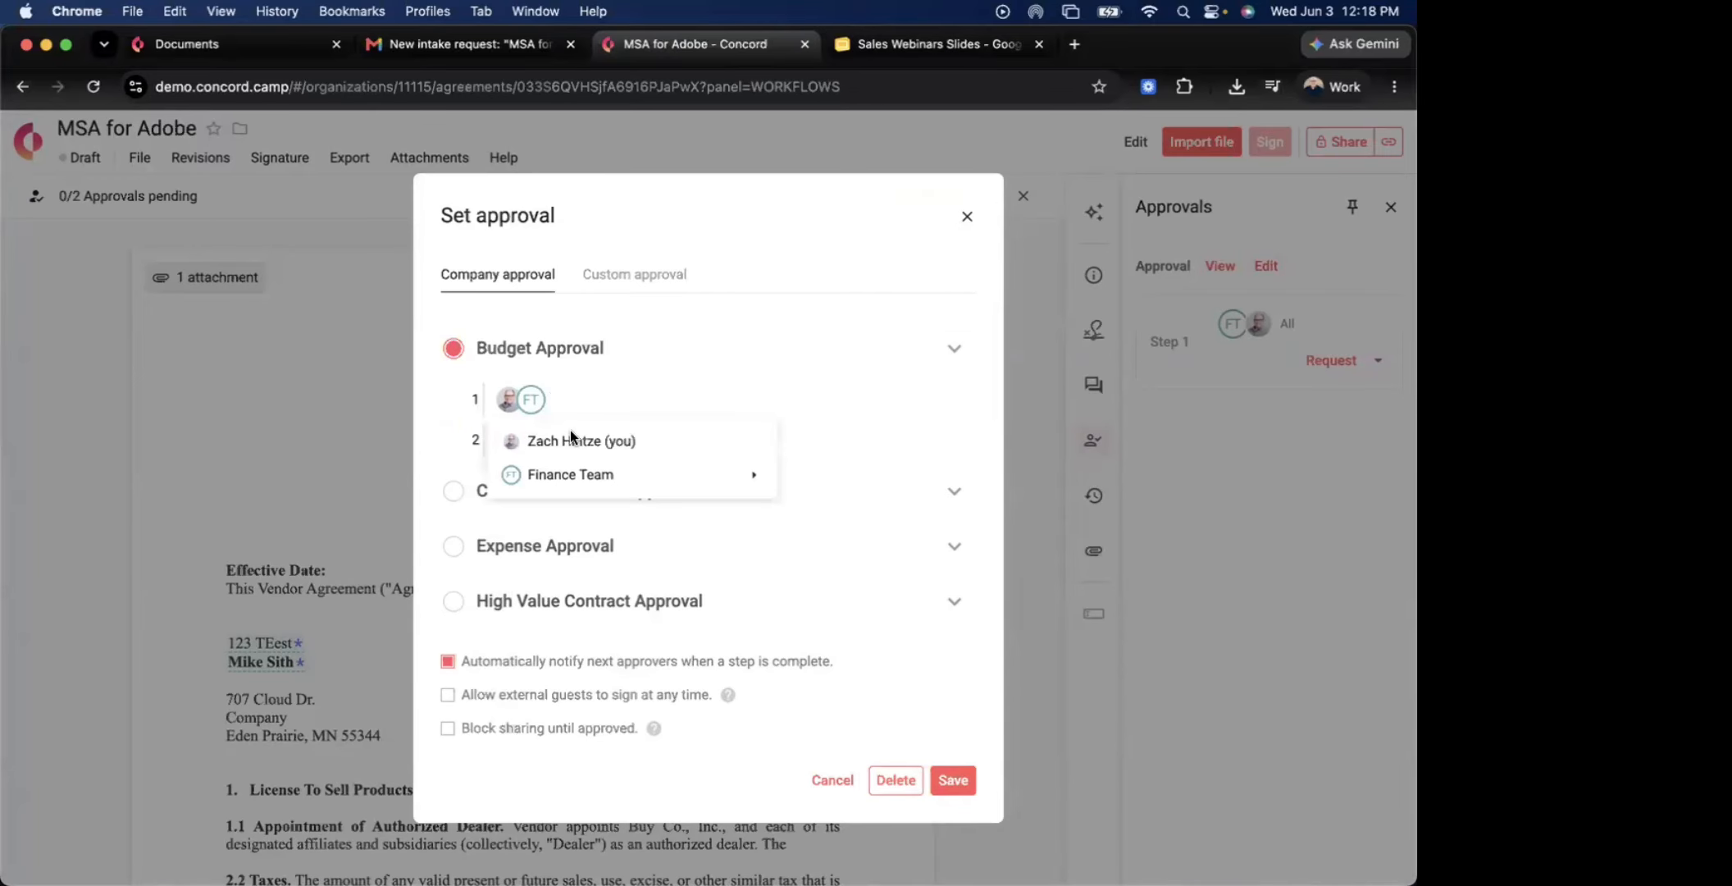
scroll(824, 483, "down", 3)
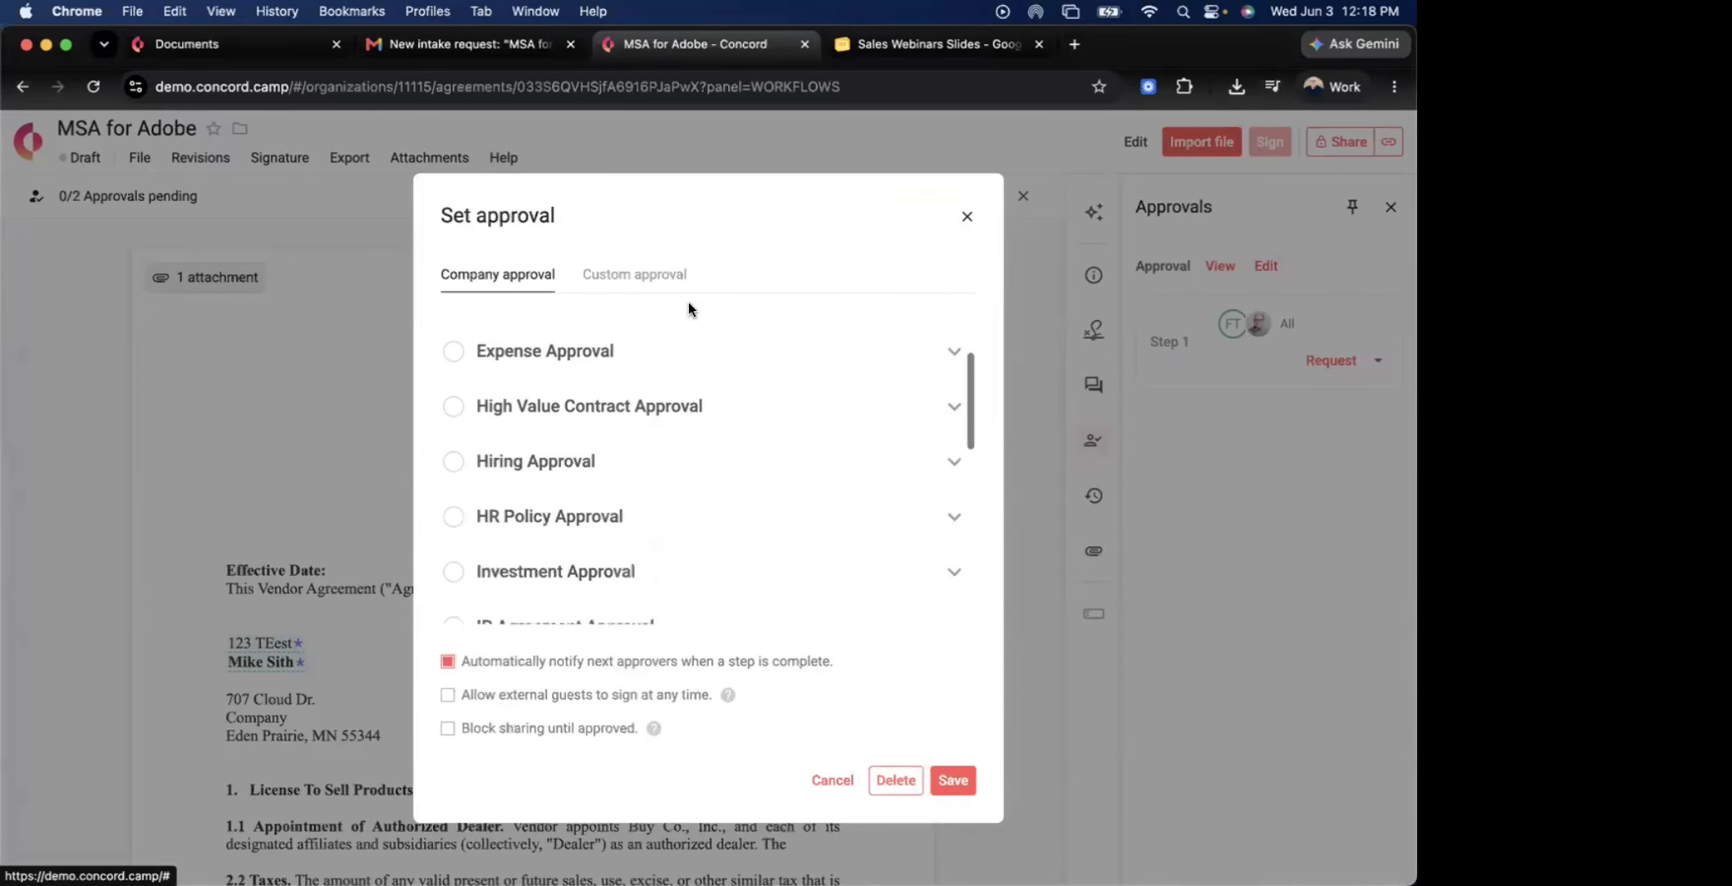
left_click(662, 283)
left_click(561, 361)
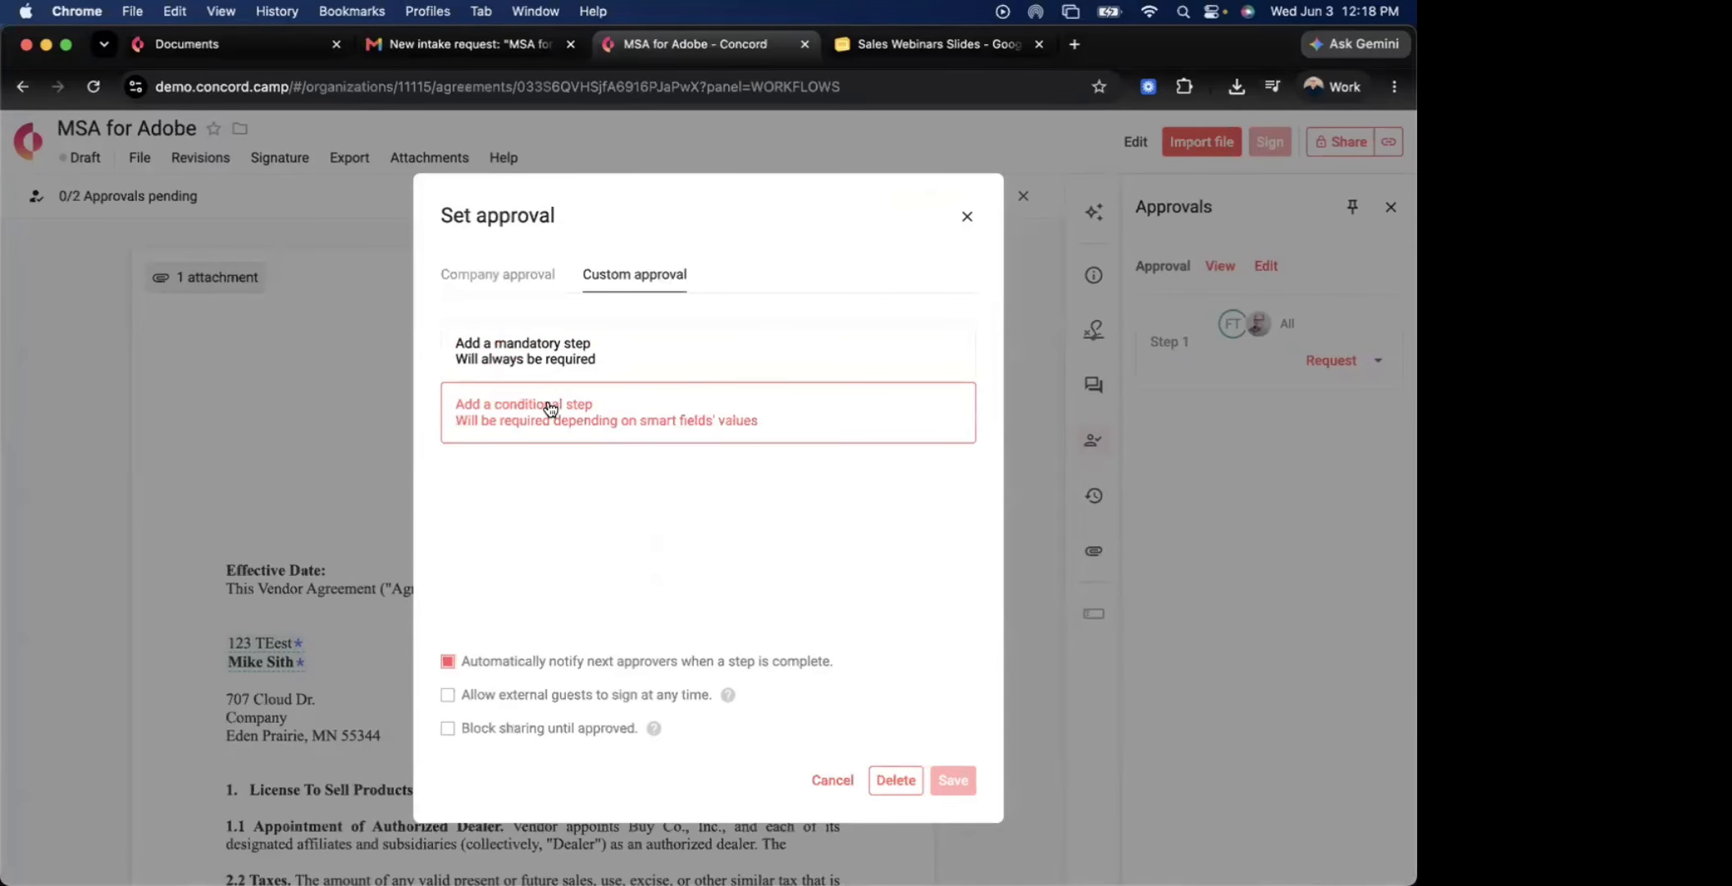
left_click(565, 402)
left_click(548, 362)
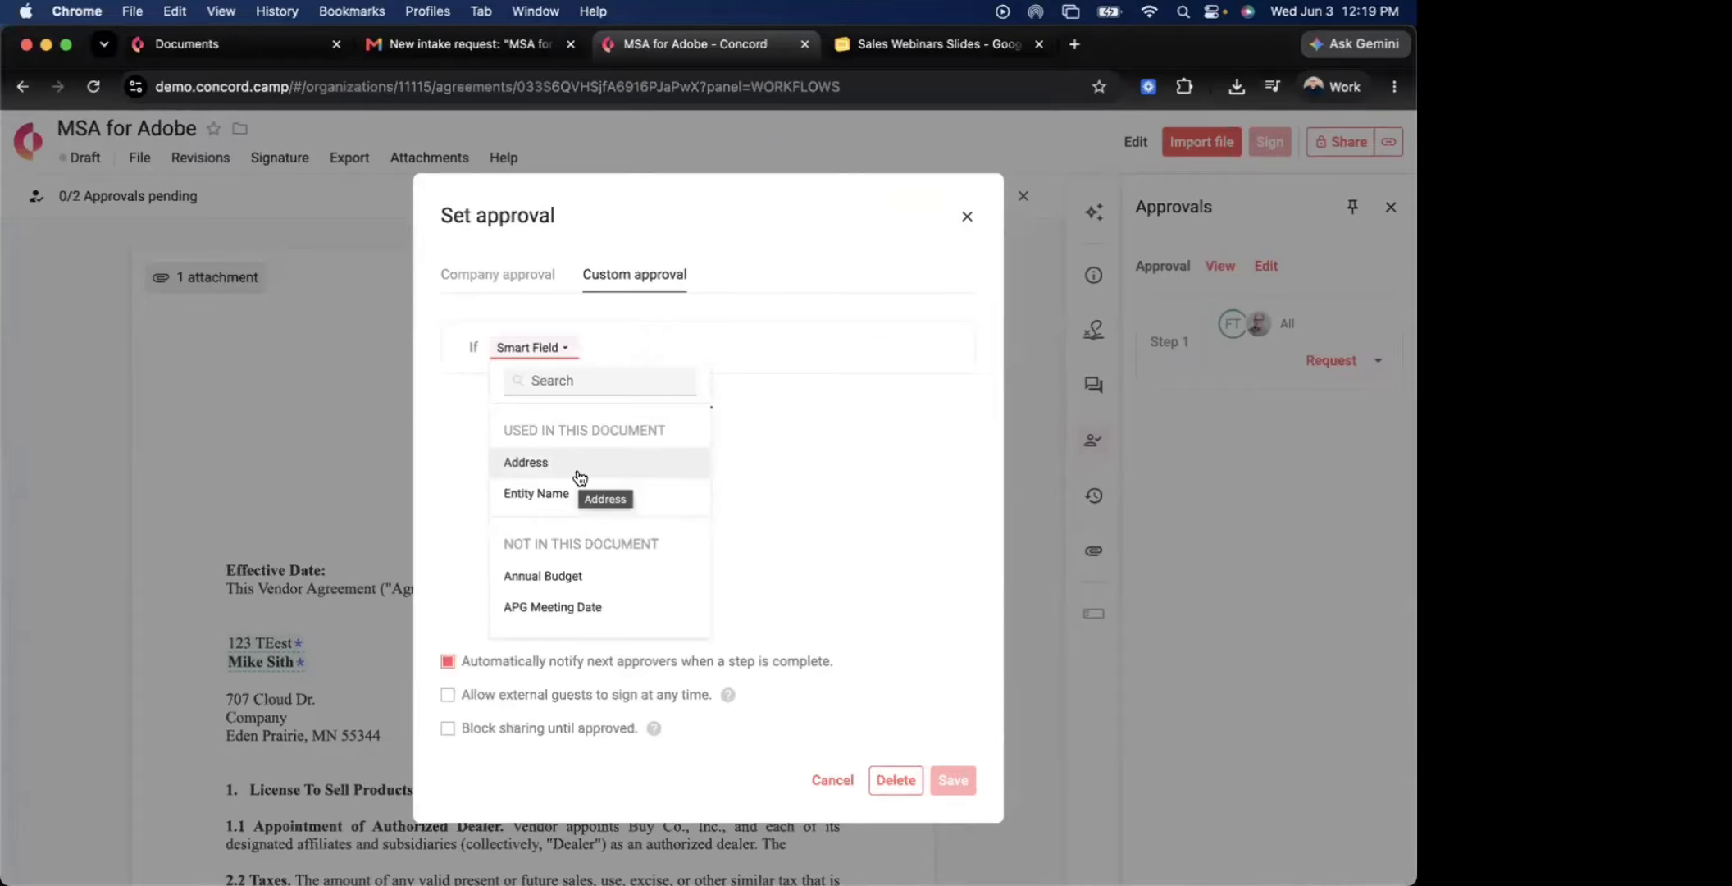
left_click(967, 217)
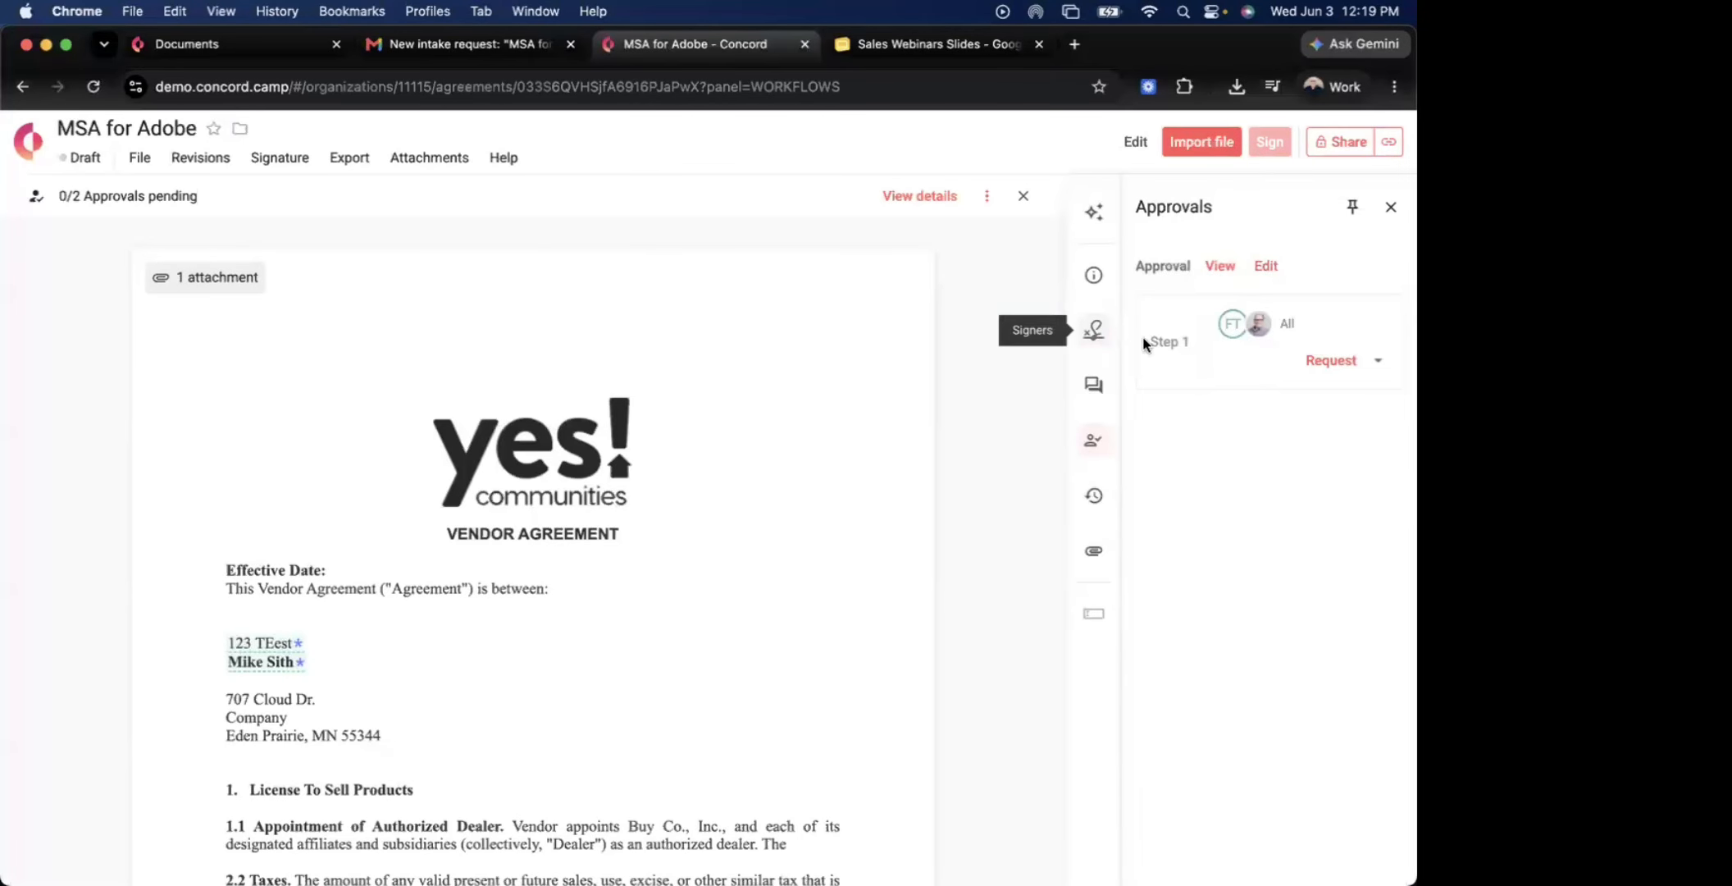
Enable the signing order in the signers' advanced settings and check the signature block at the end of the document
left_click(1093, 329)
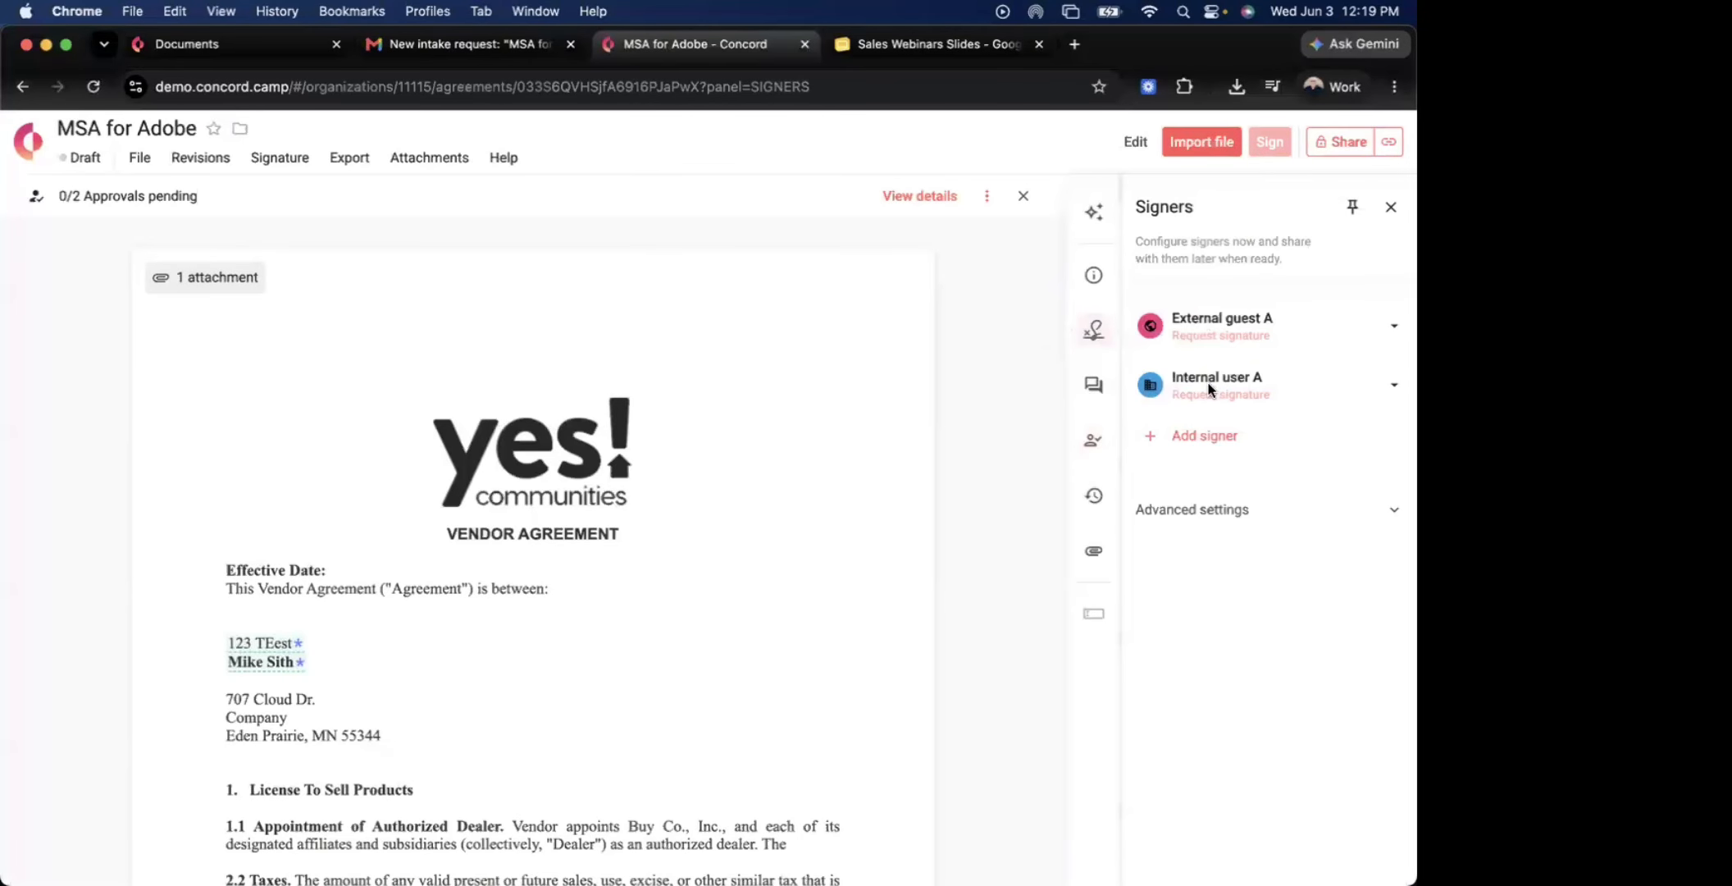
left_click(1190, 515)
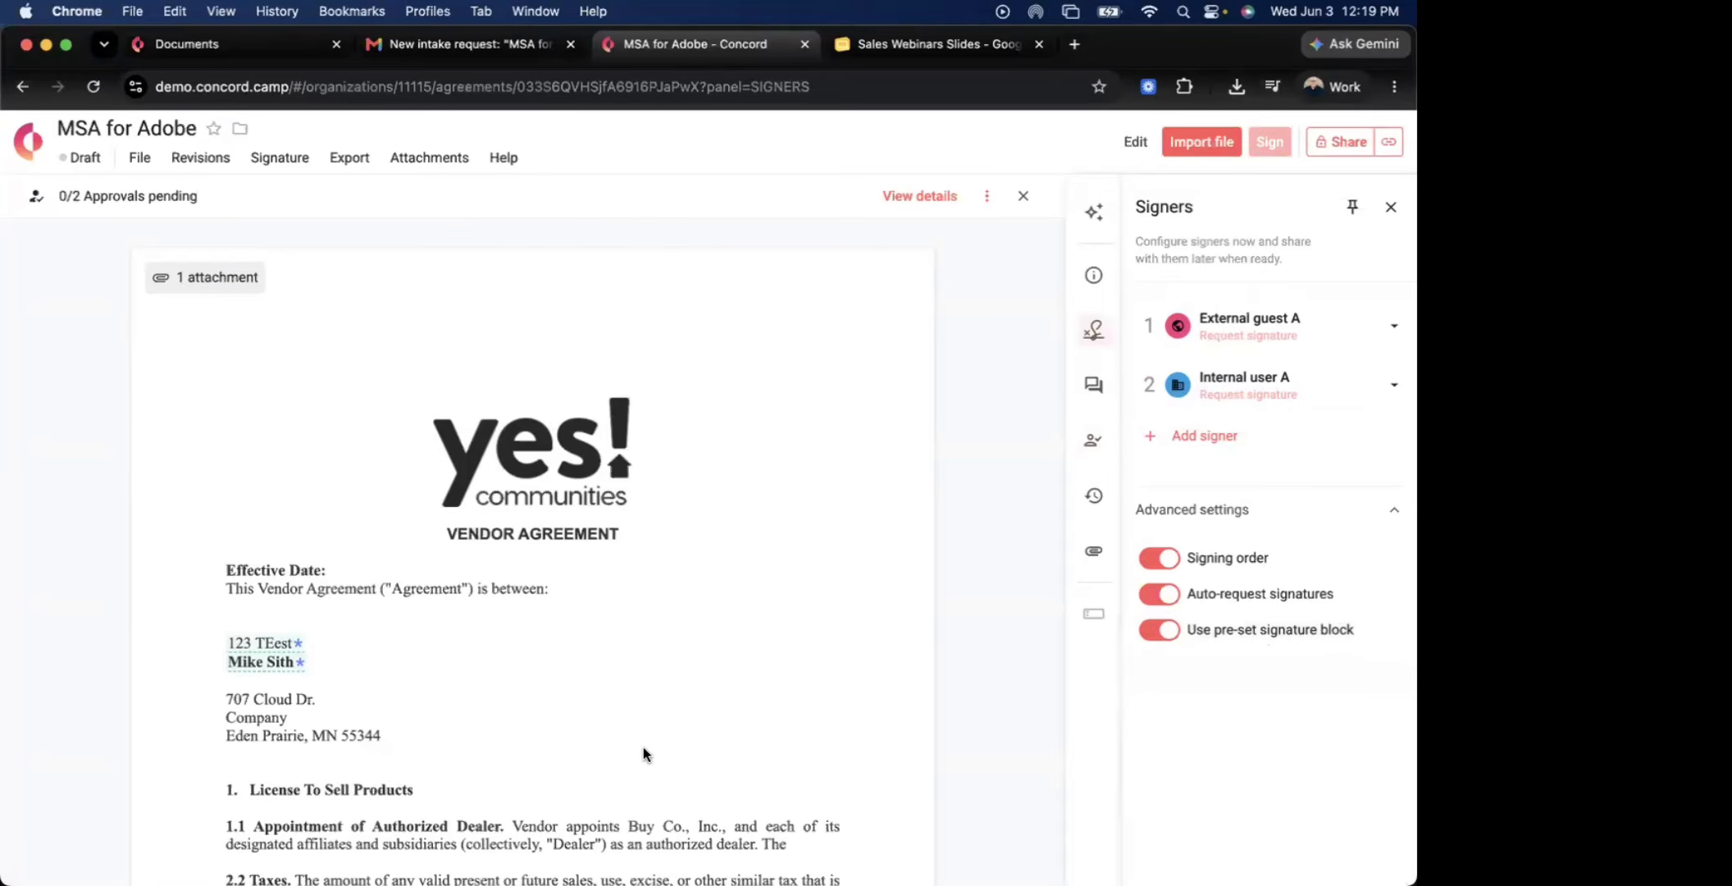
scroll(643, 747, "down", 20)
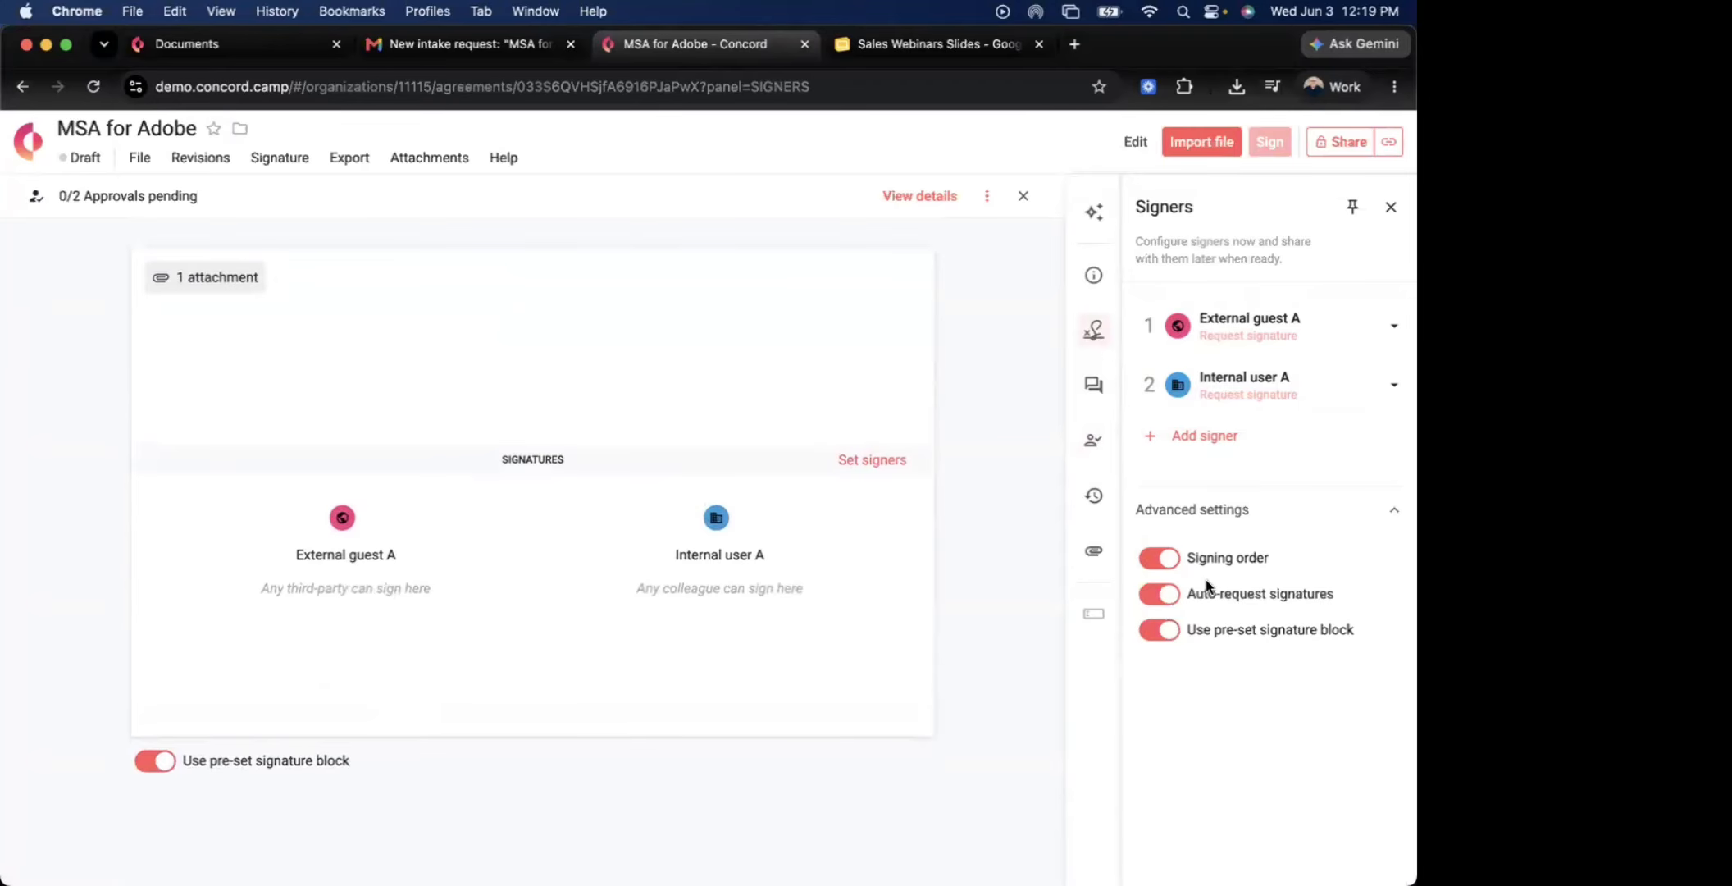
mouse_move(1148, 359)
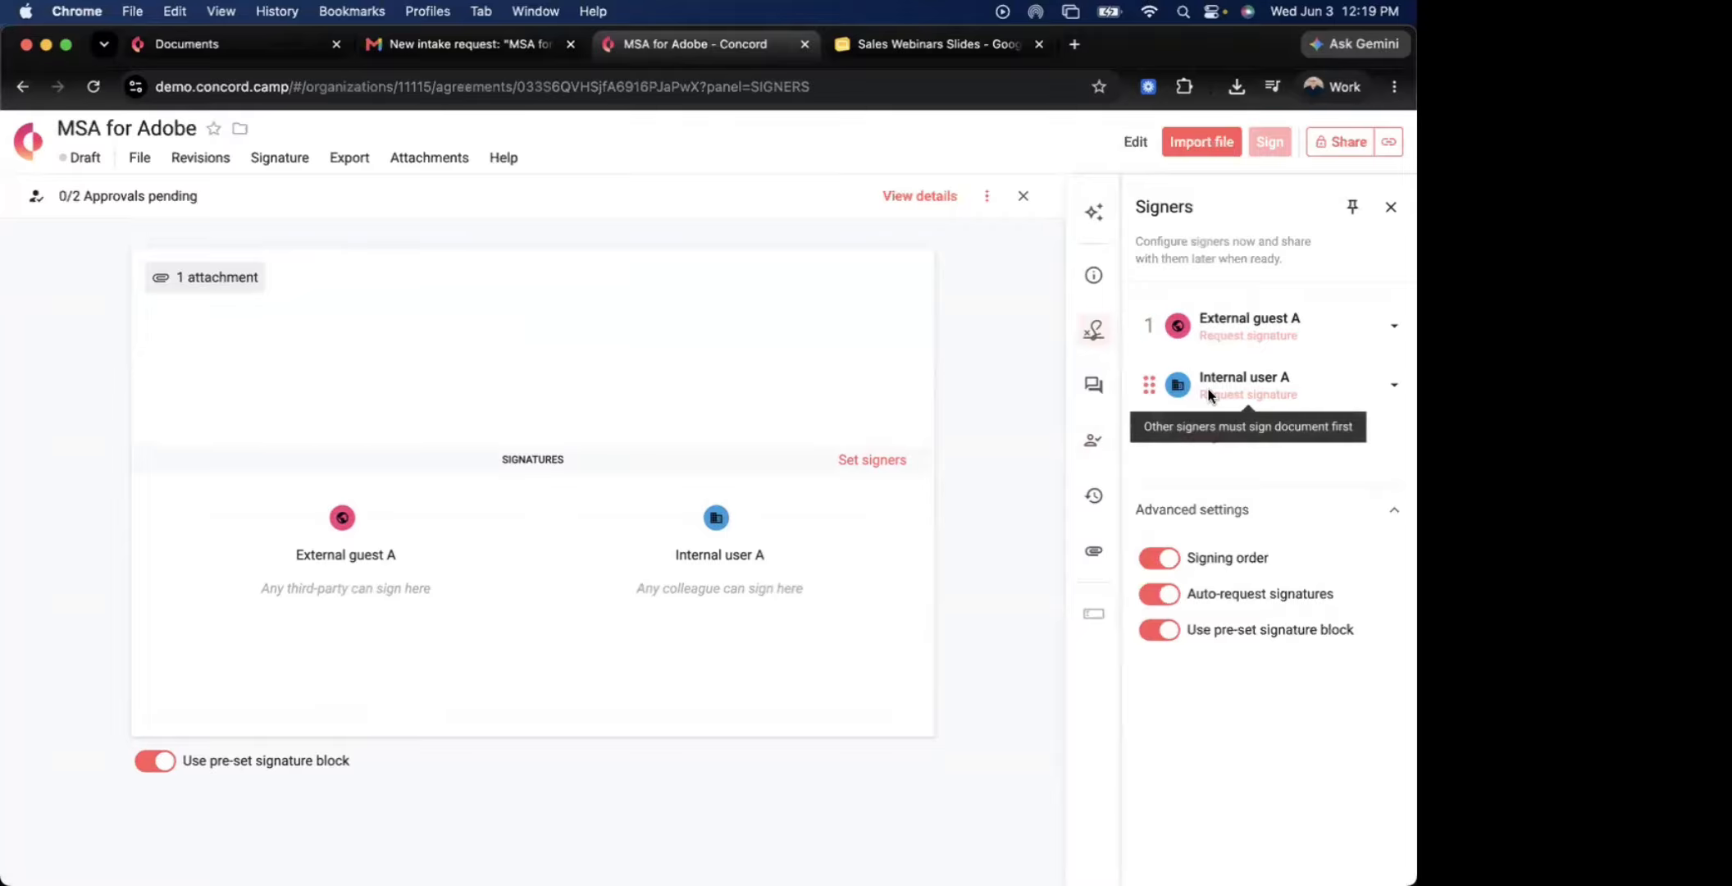
scroll(1024, 402, "up", 20)
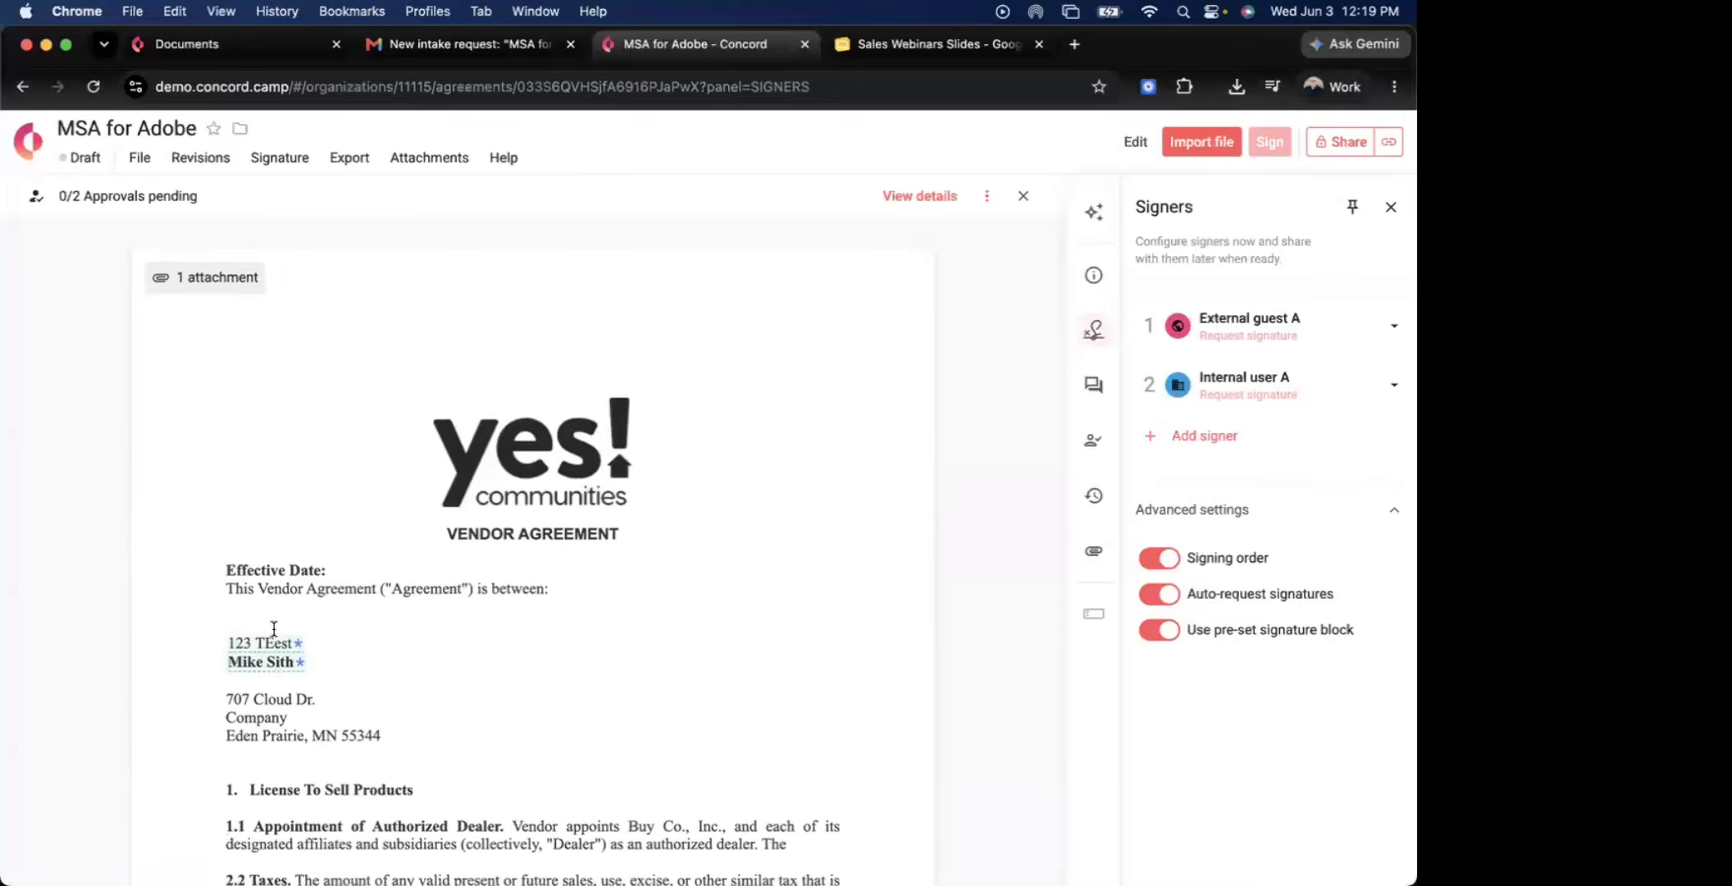
Share the document with an external guest and a colleague as Limited Editors and send the invitations
mouse_move(1333, 156)
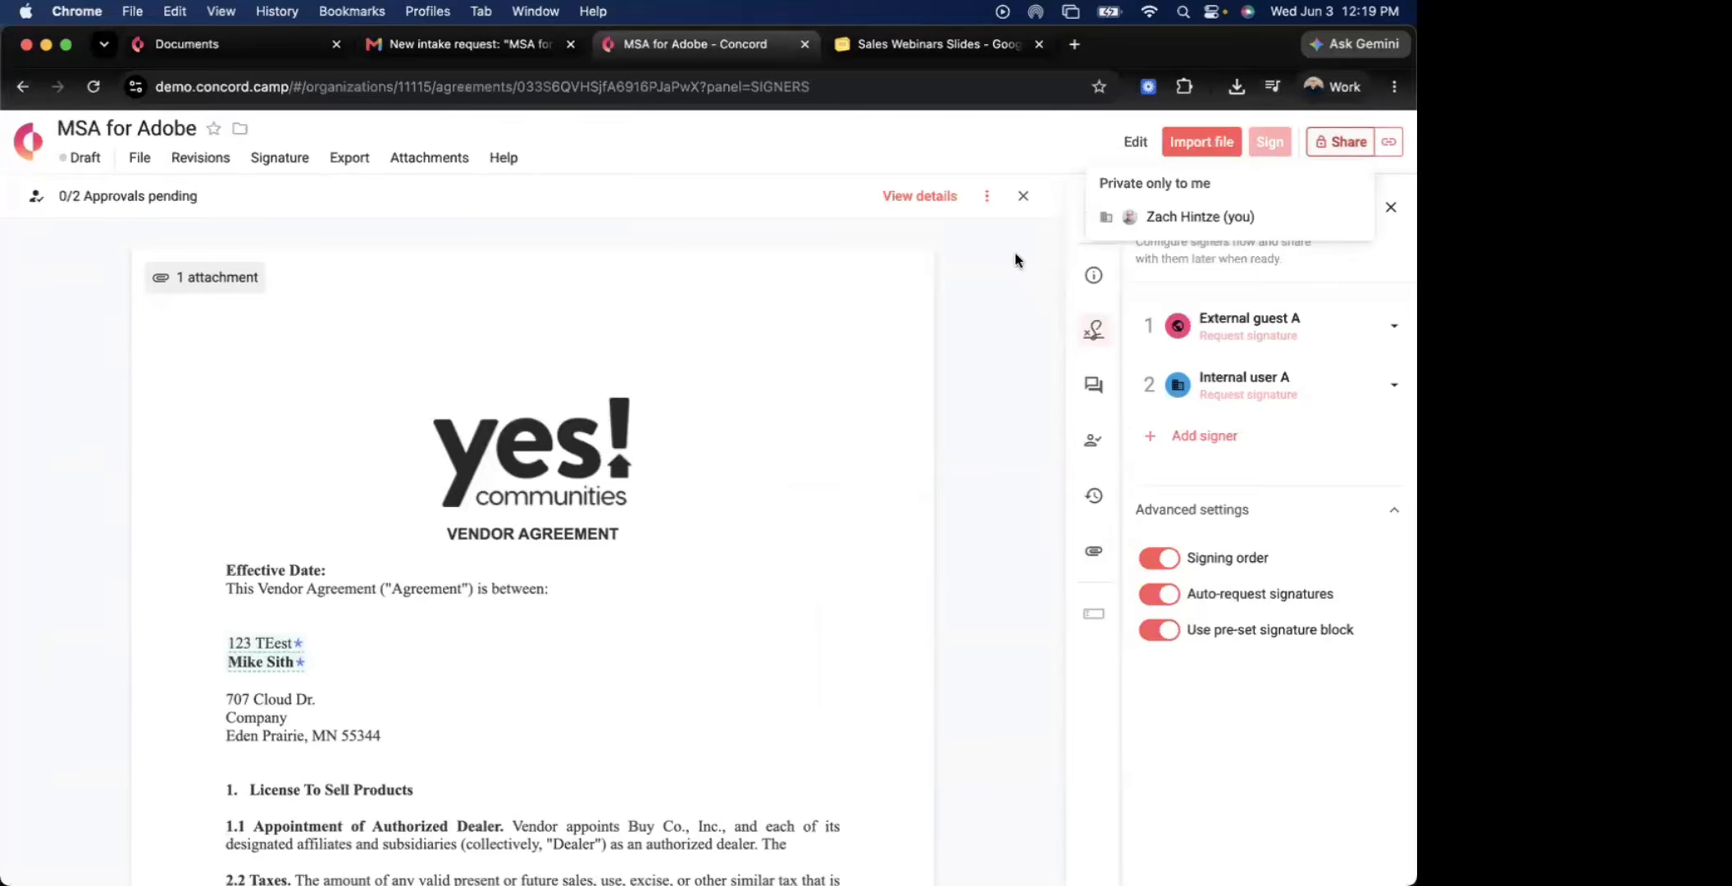
left_click(1180, 205)
left_click(555, 341)
type("mike")
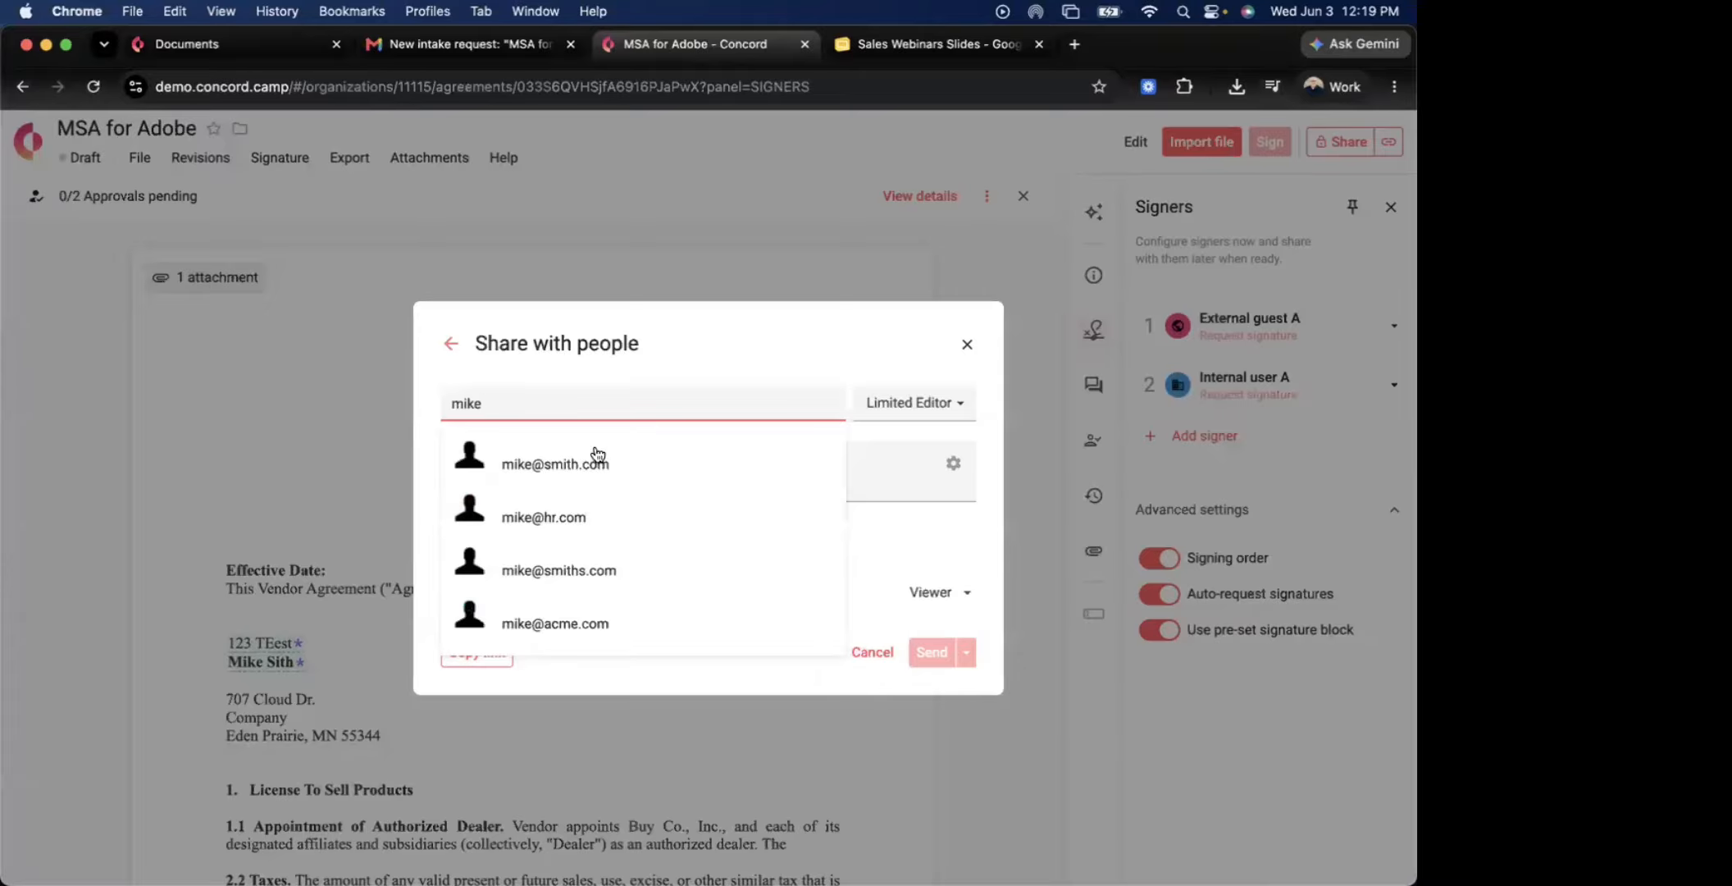
left_click(598, 454)
left_click(605, 403)
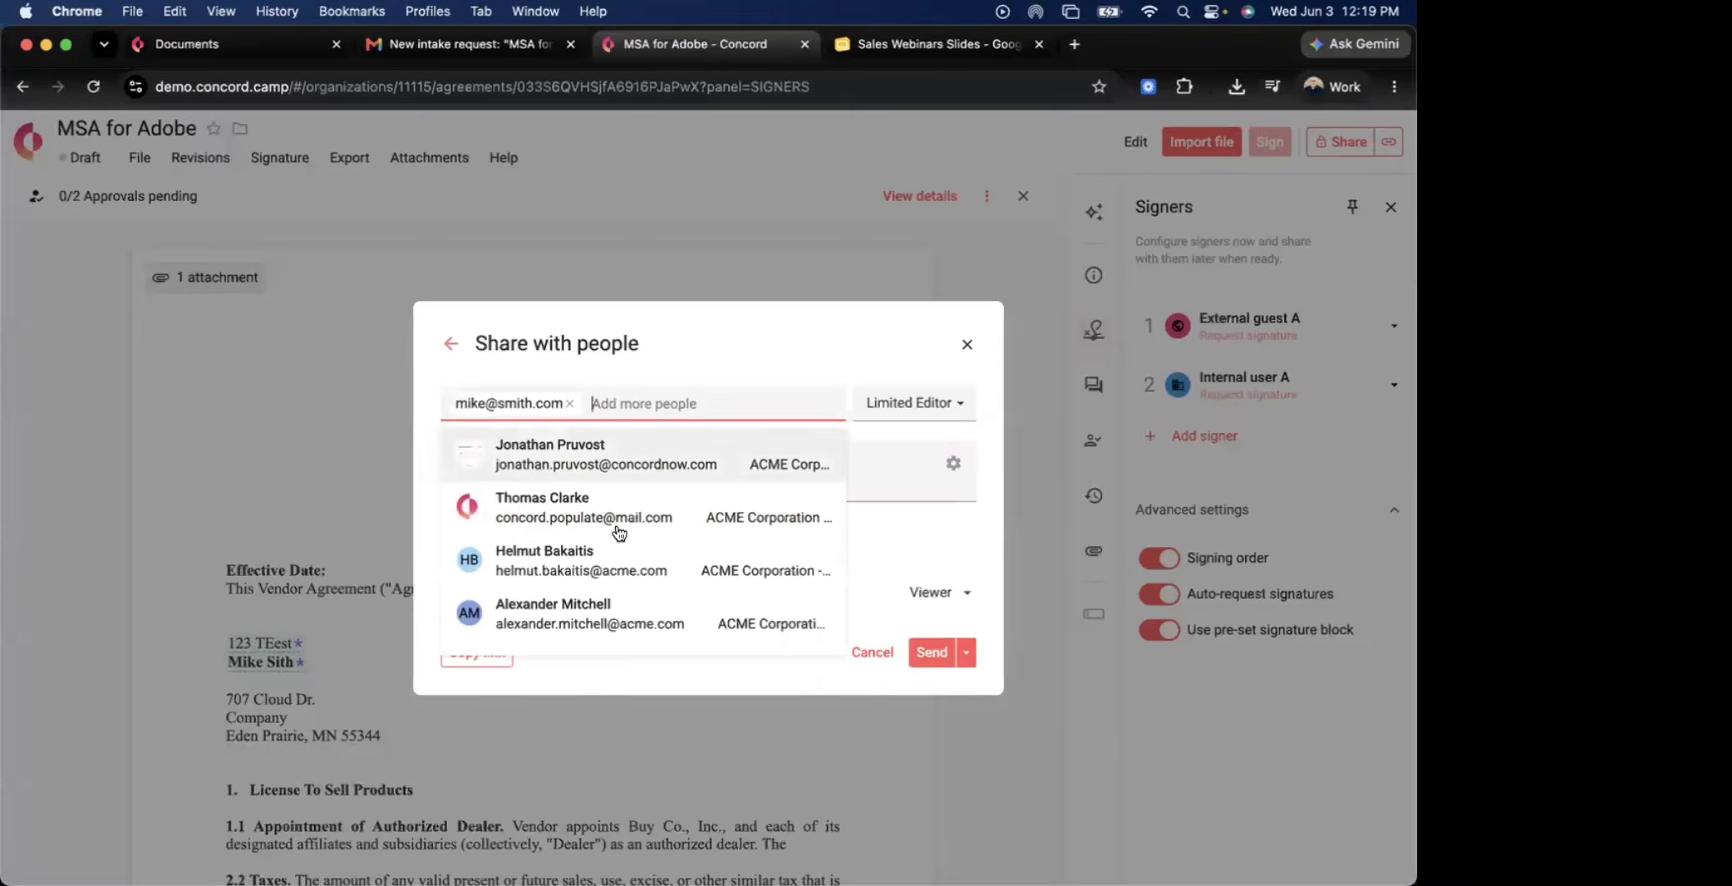
left_click(620, 525)
left_click(941, 684)
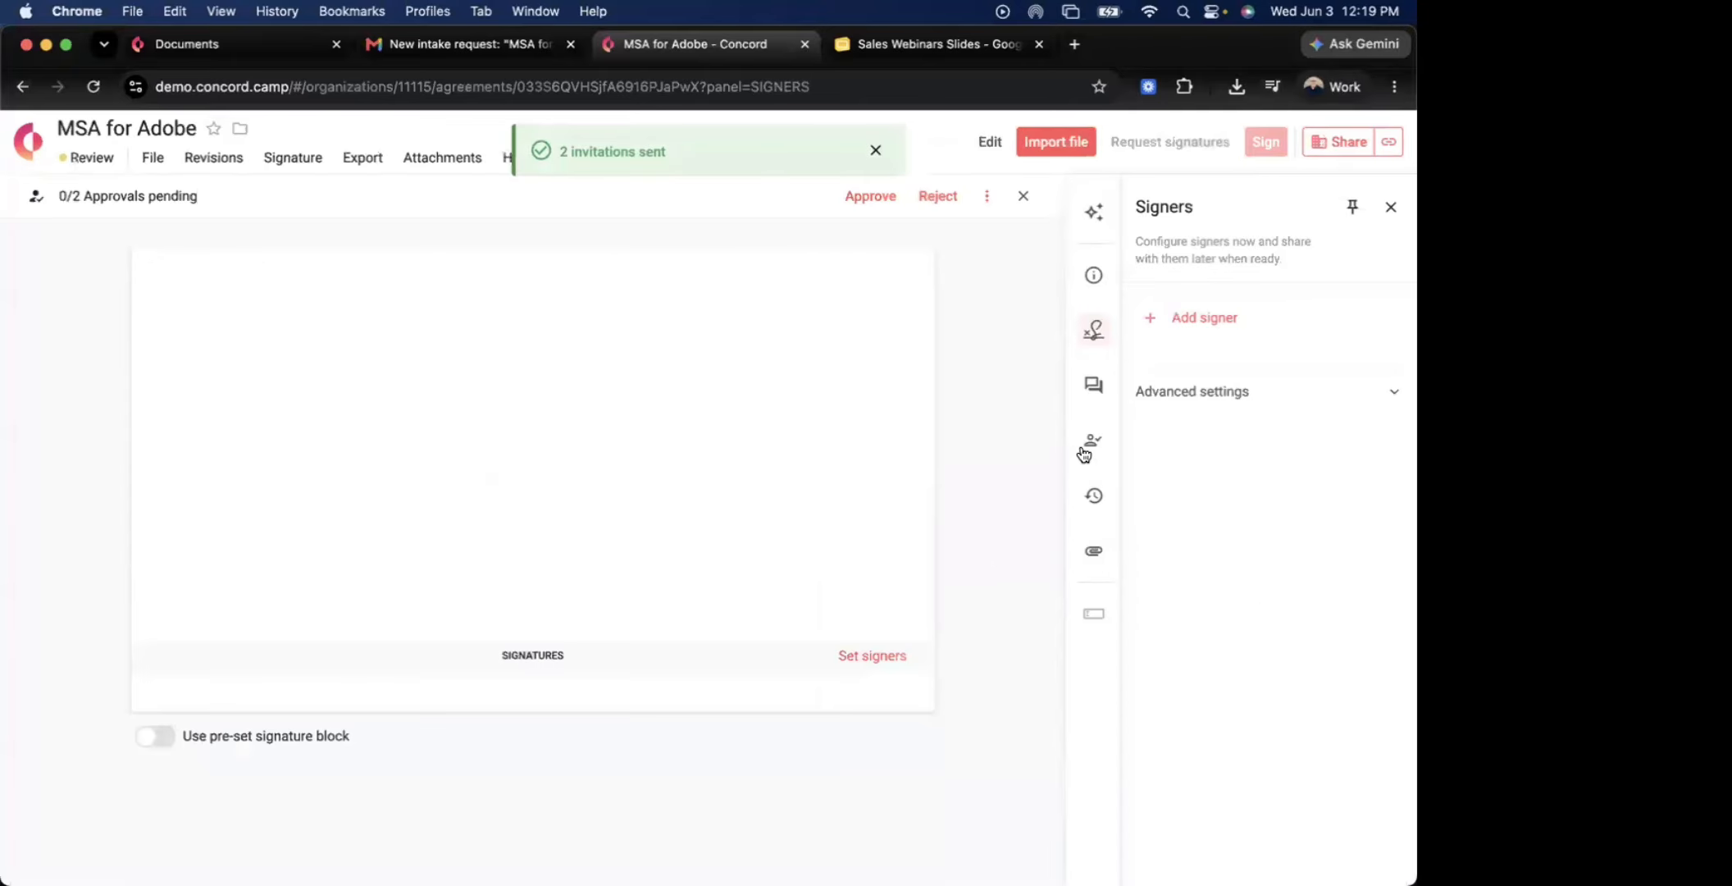
Request the step 1 approval with the message "I need this for this new deal."
left_click(1093, 439)
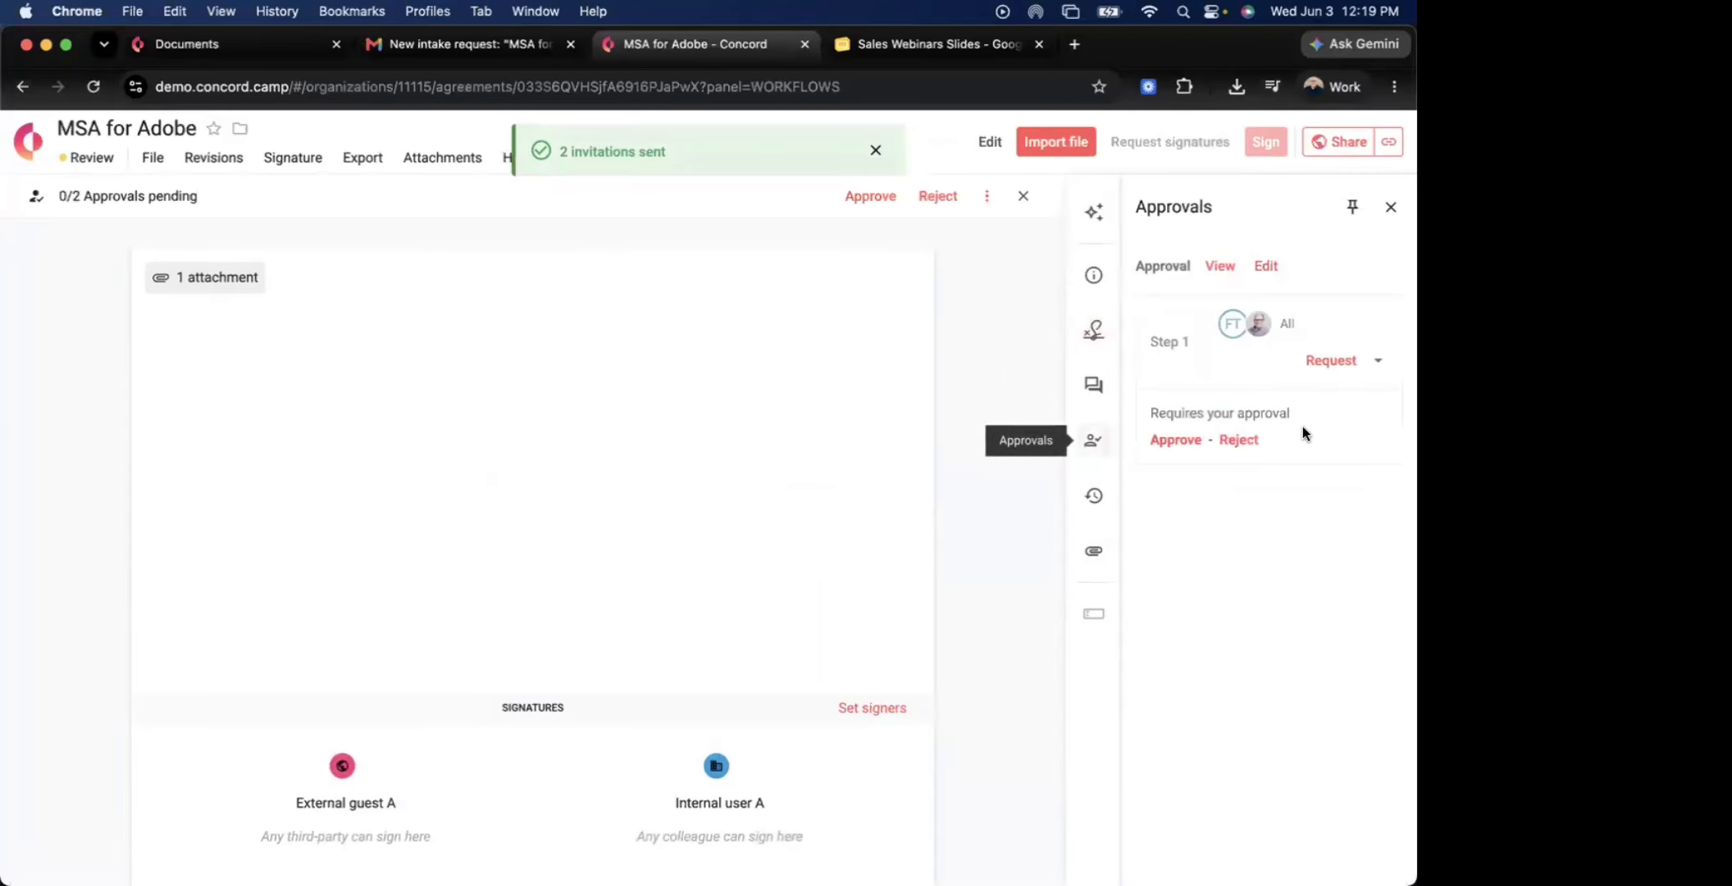
left_click(1374, 364)
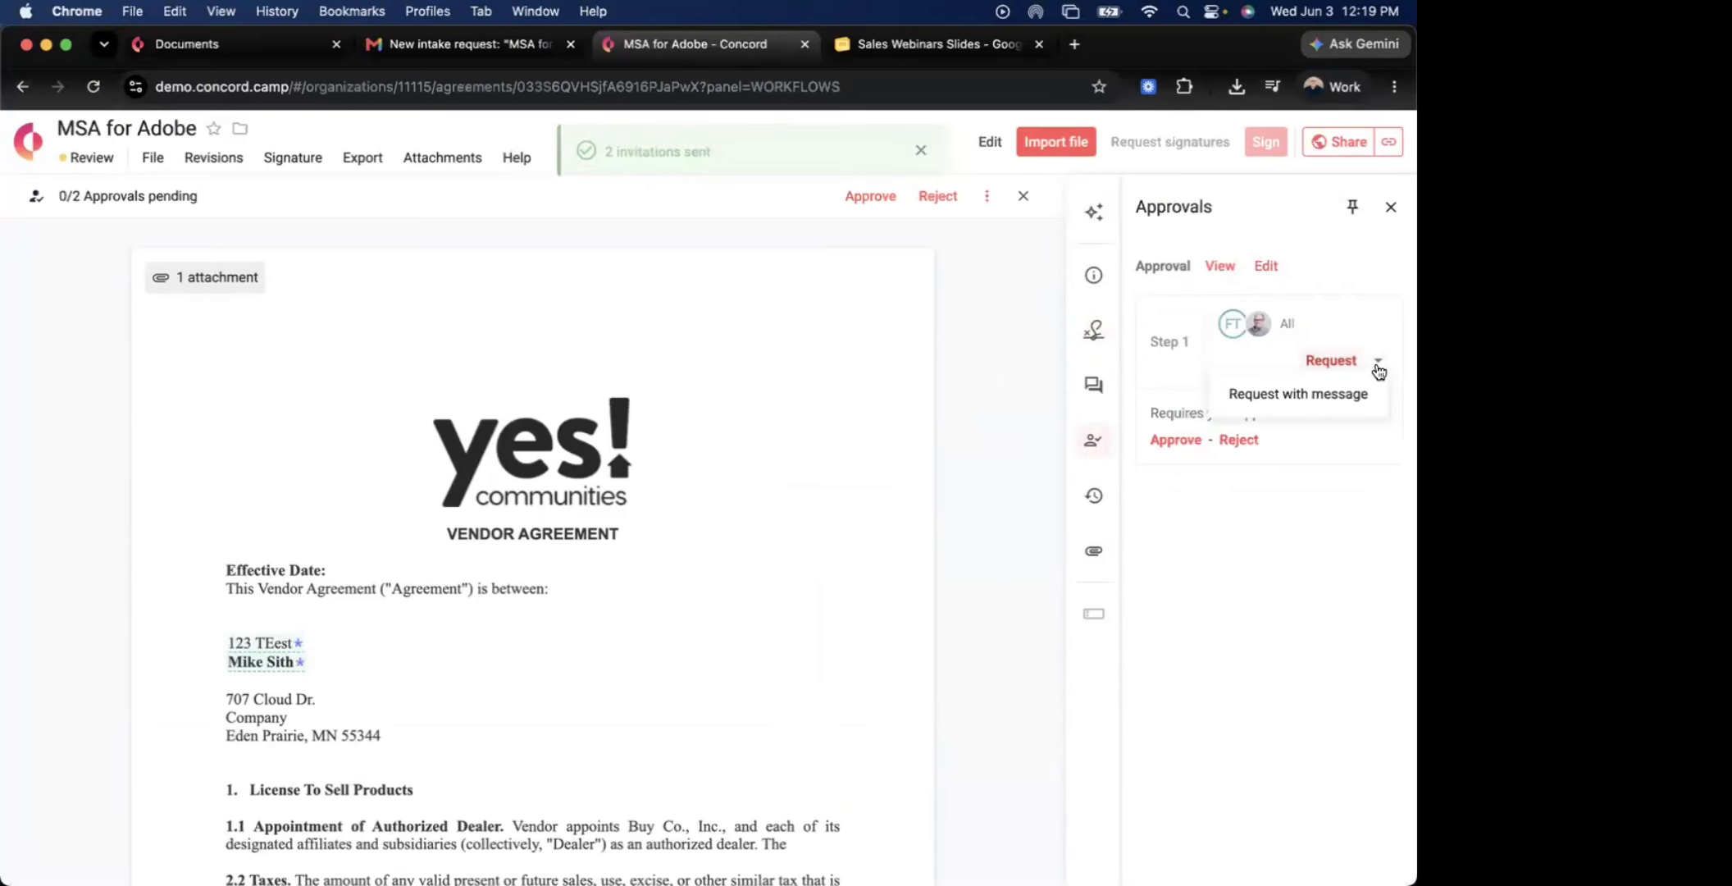
left_click(1247, 393)
left_click(504, 532)
type("I need thisd fo")
key("BackSpace")
type("this new deal.")
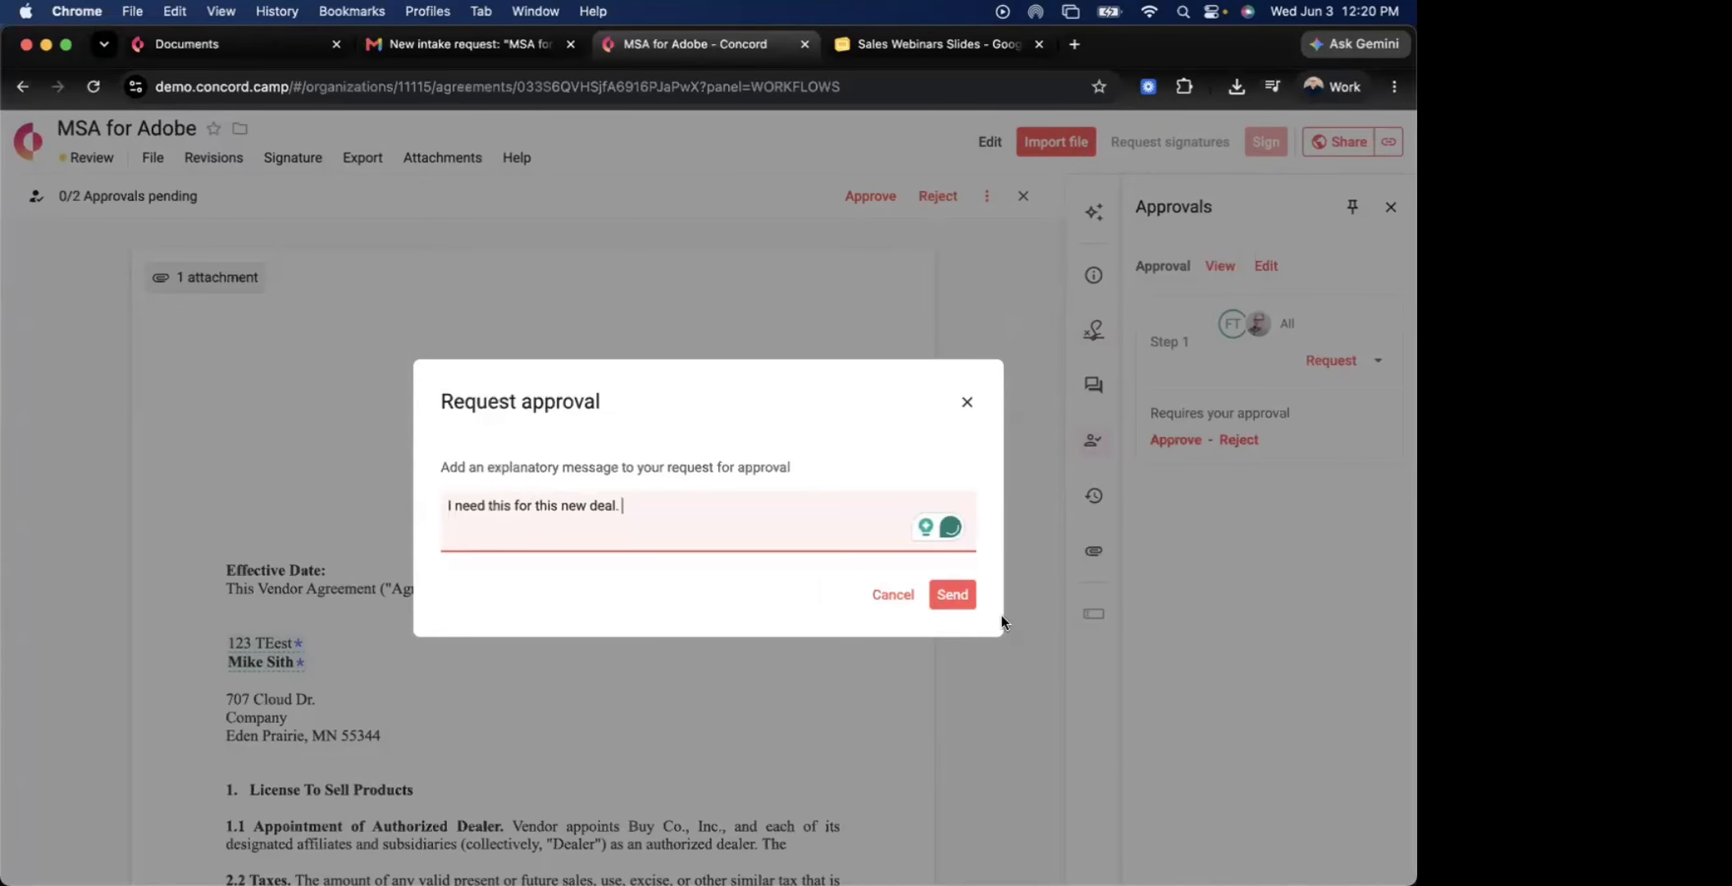
left_click(955, 602)
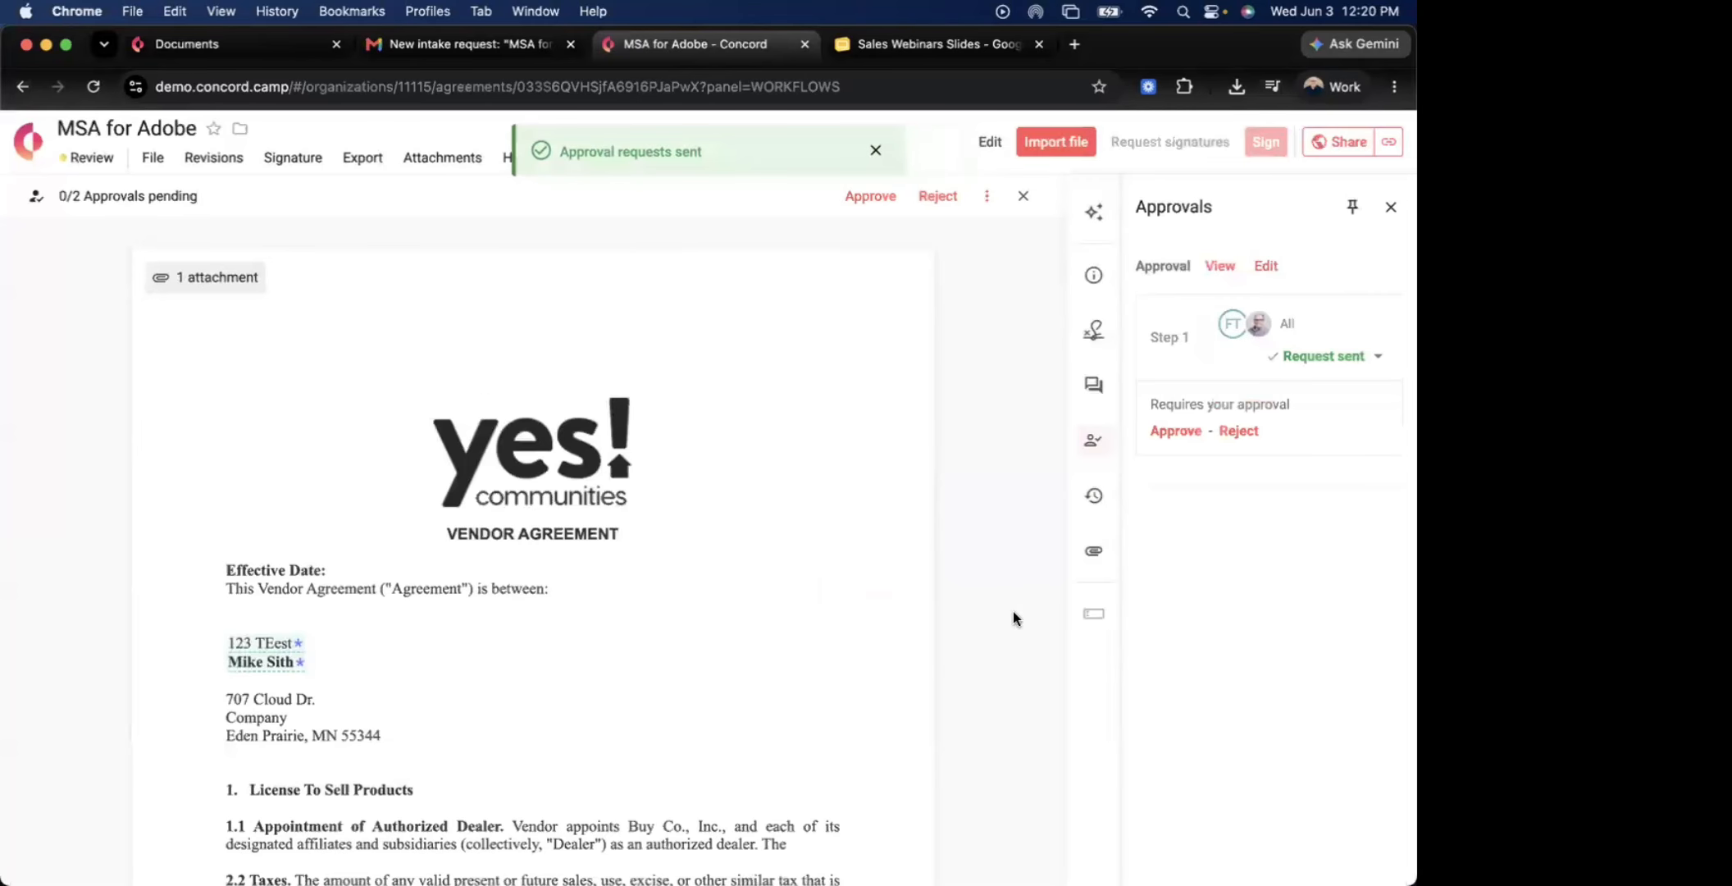
Check the options for the sent approval request, then switch to Gmail and review its notification e-mail under the Demo Server label
left_click(1328, 355)
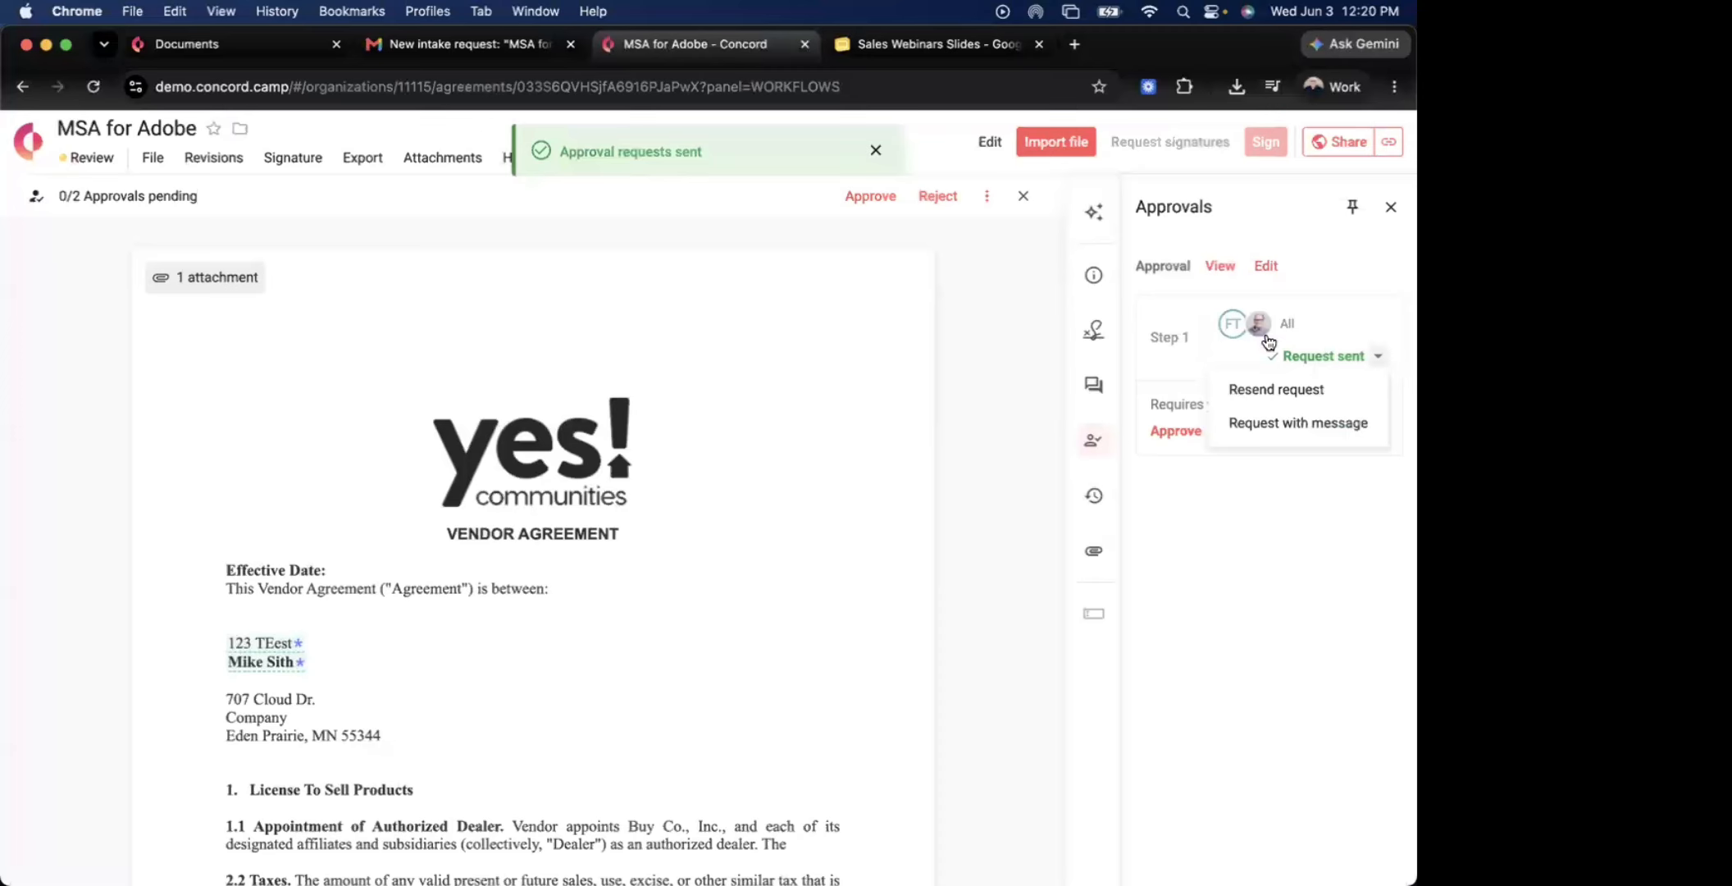
left_click(467, 44)
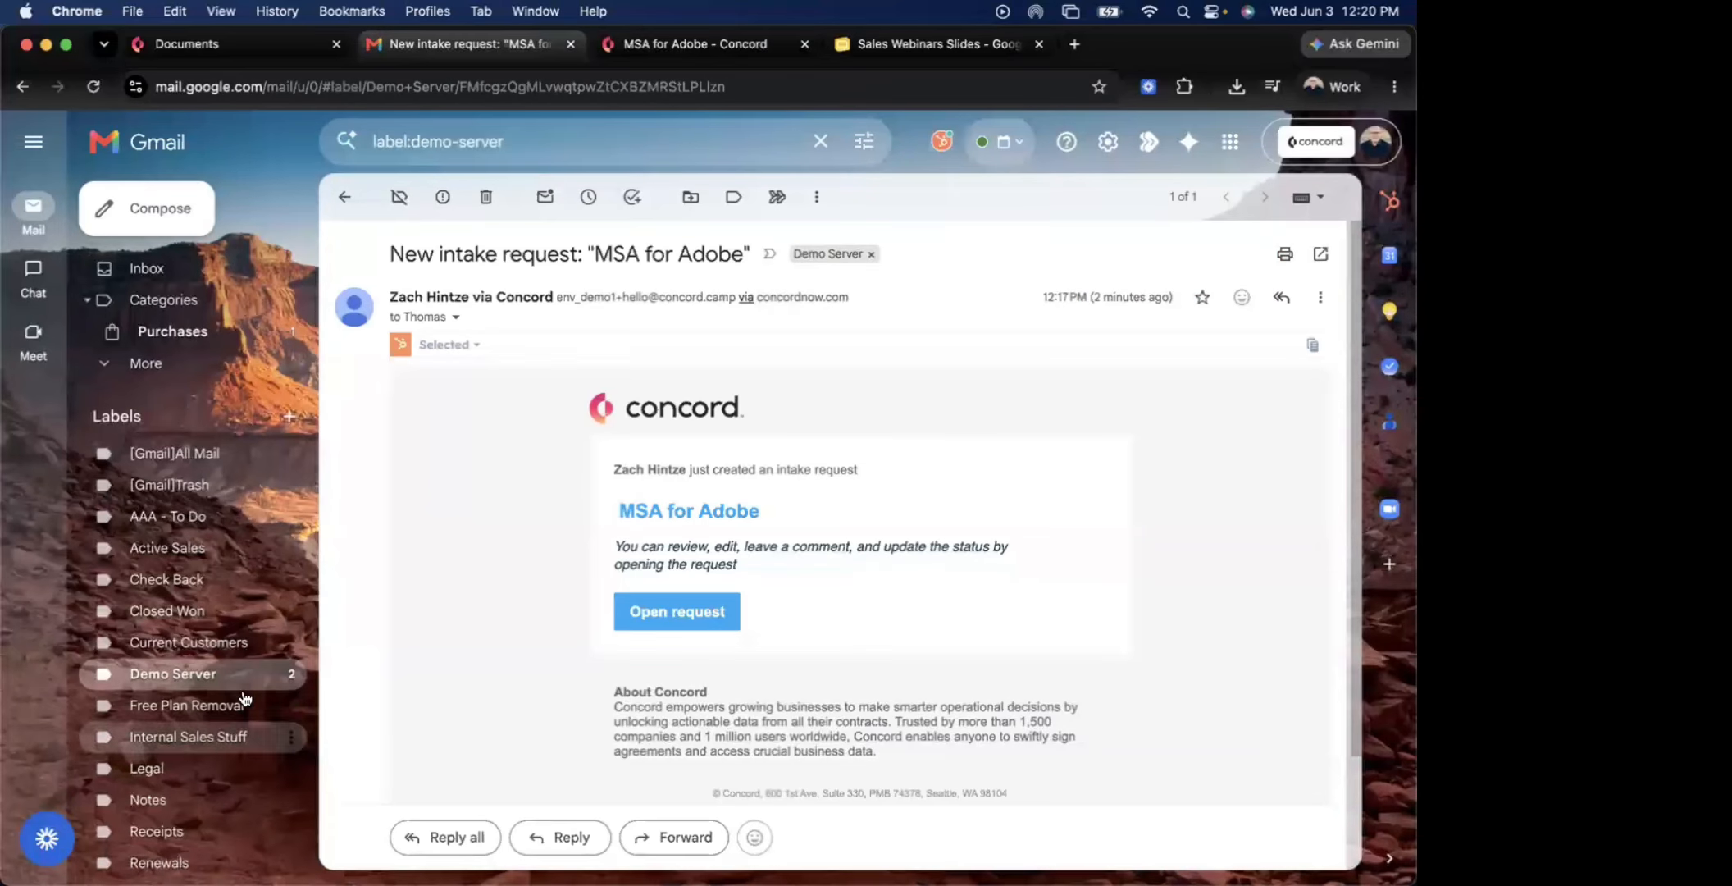
left_click(172, 674)
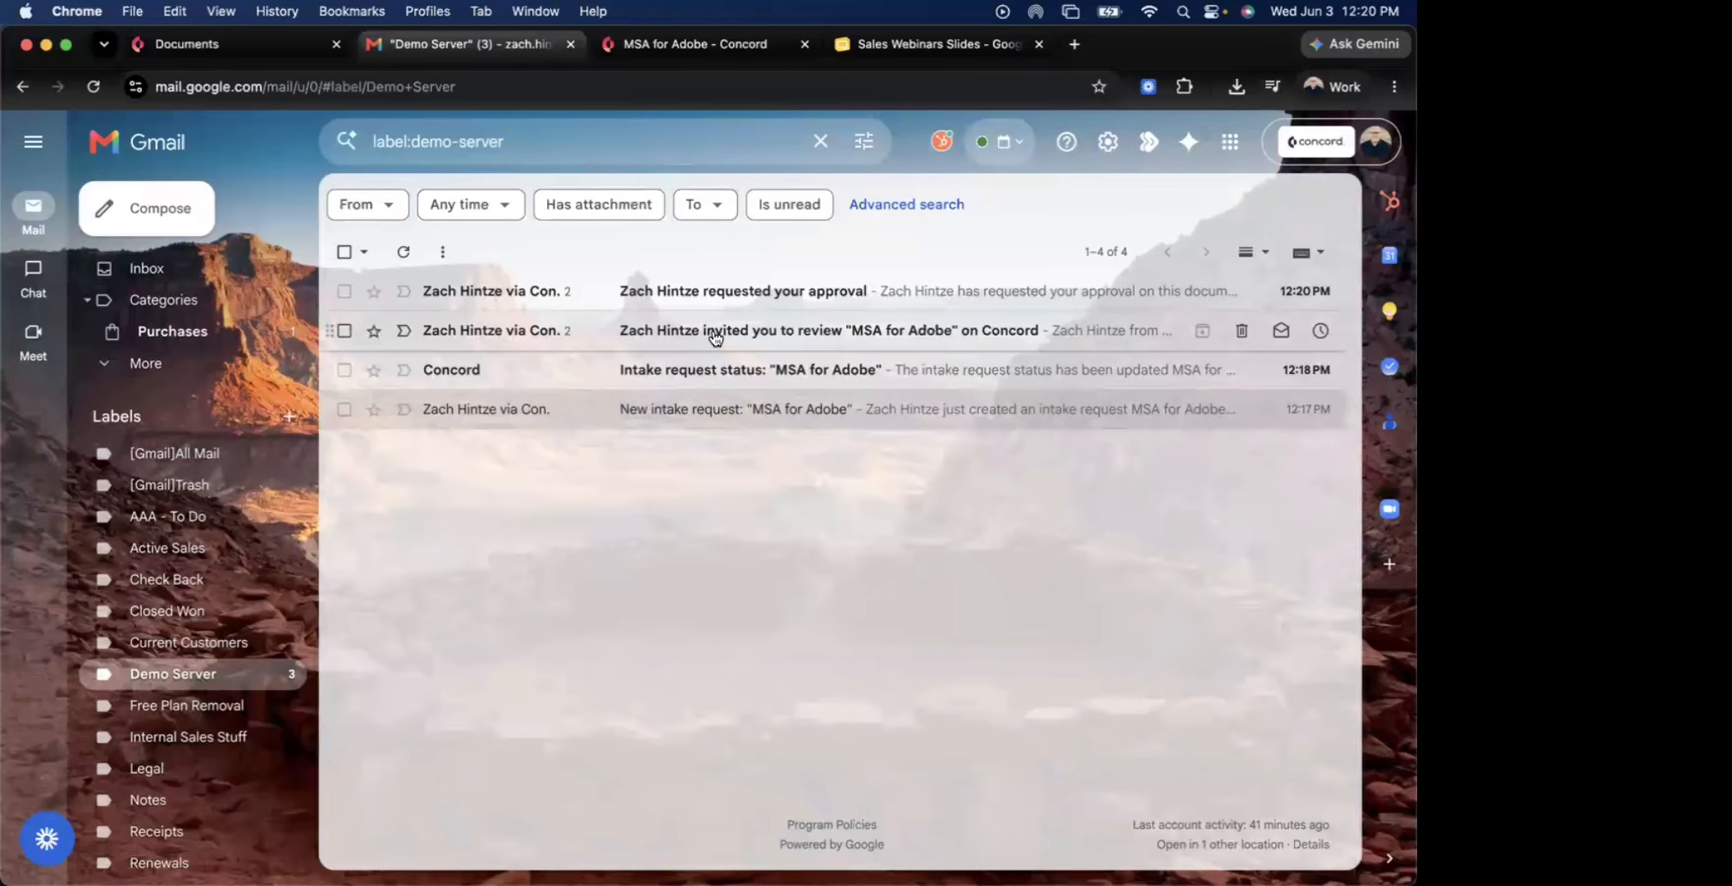
left_click(691, 294)
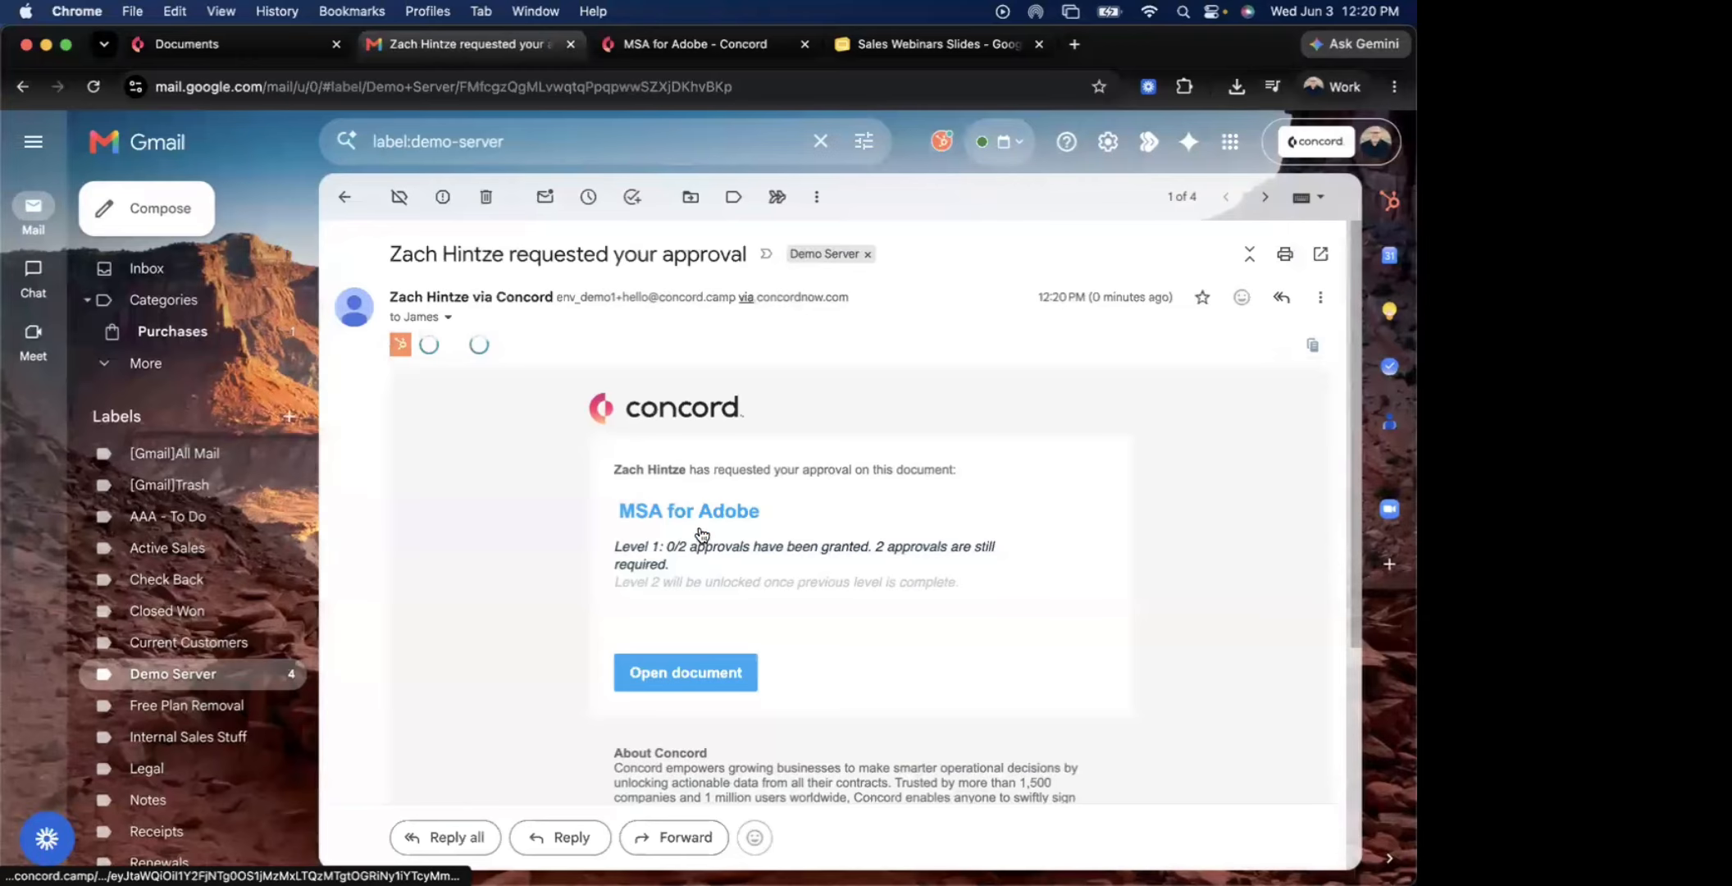
left_click(249, 678)
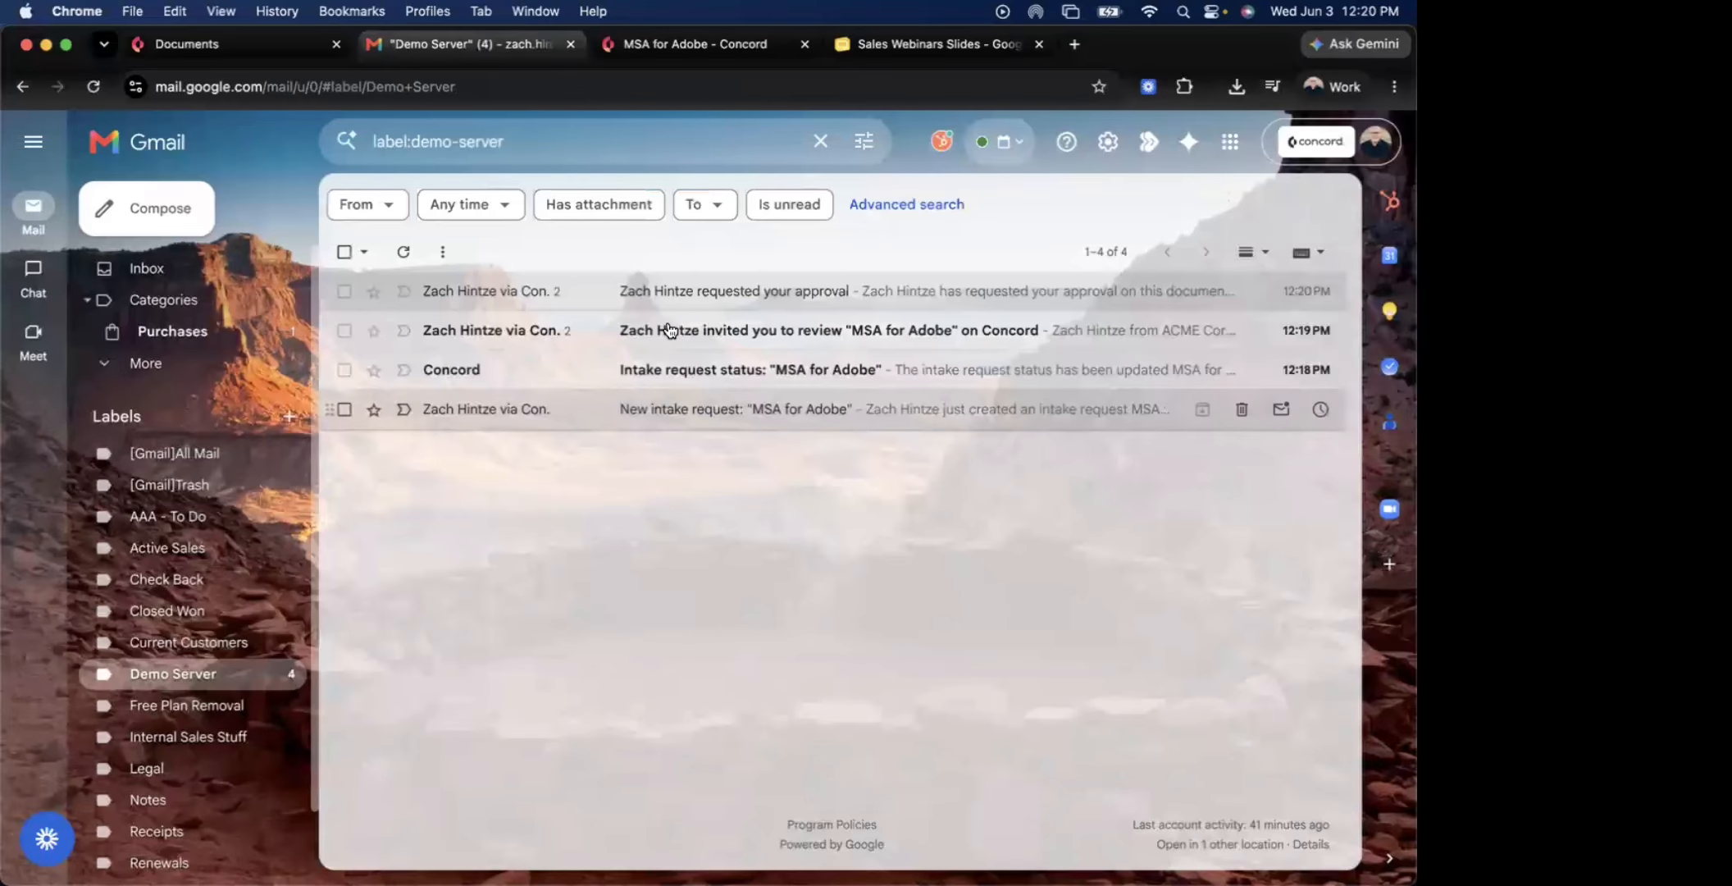
Return to the MSA for Adobe document in Concord, approve it in step 1 and delete the approval from the document
left_click(728, 49)
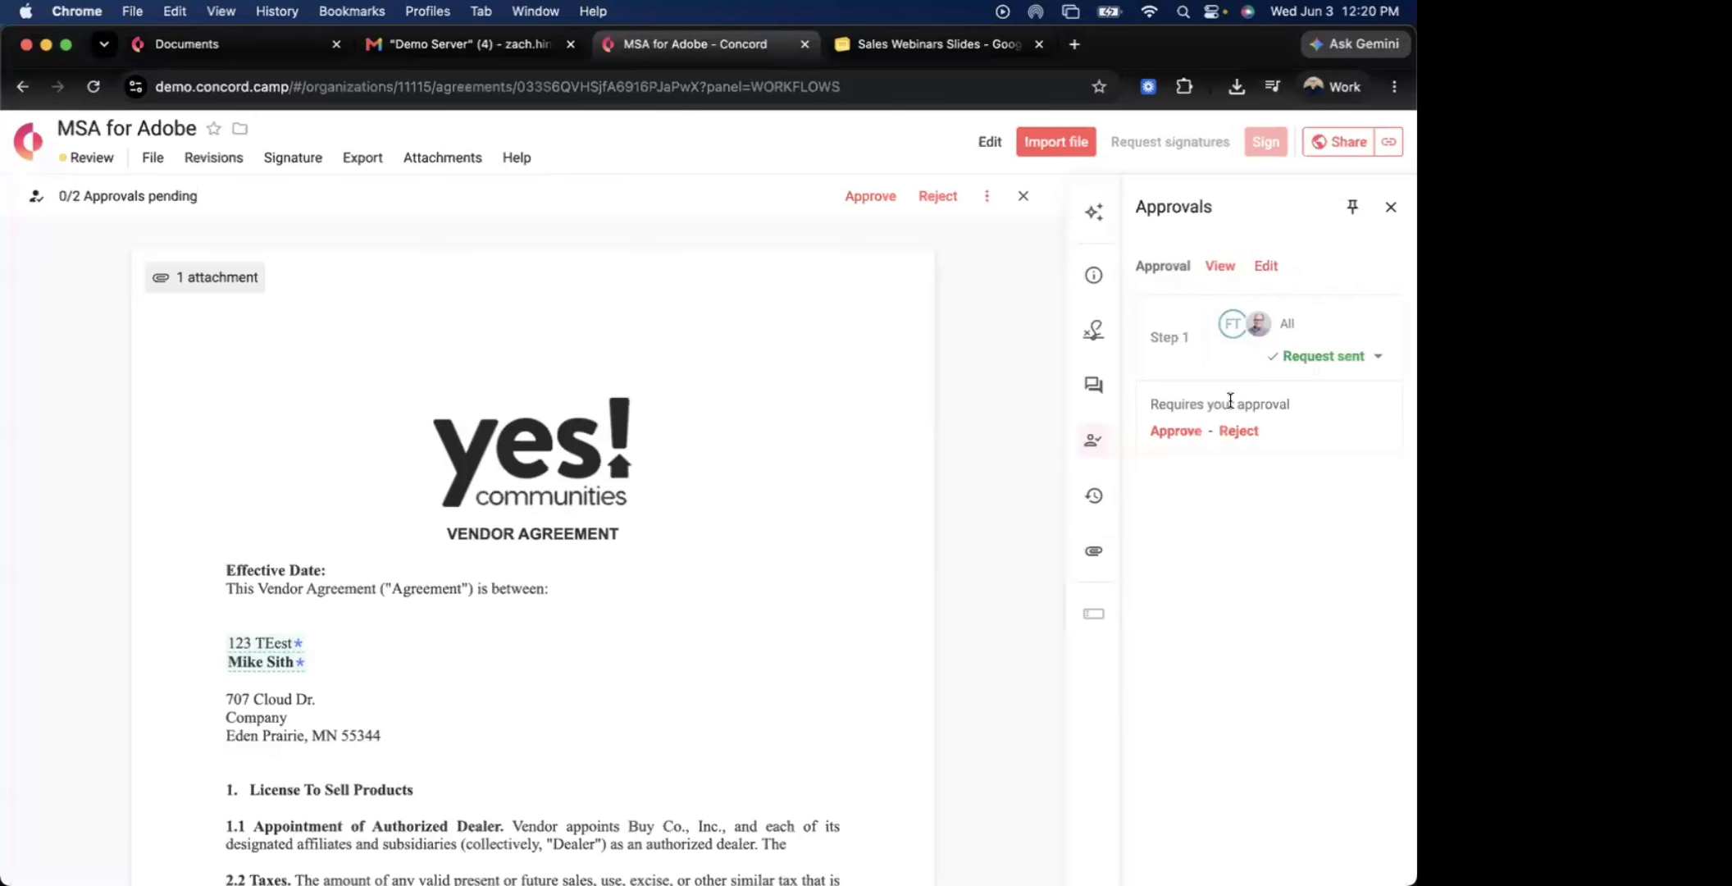
left_click(1176, 431)
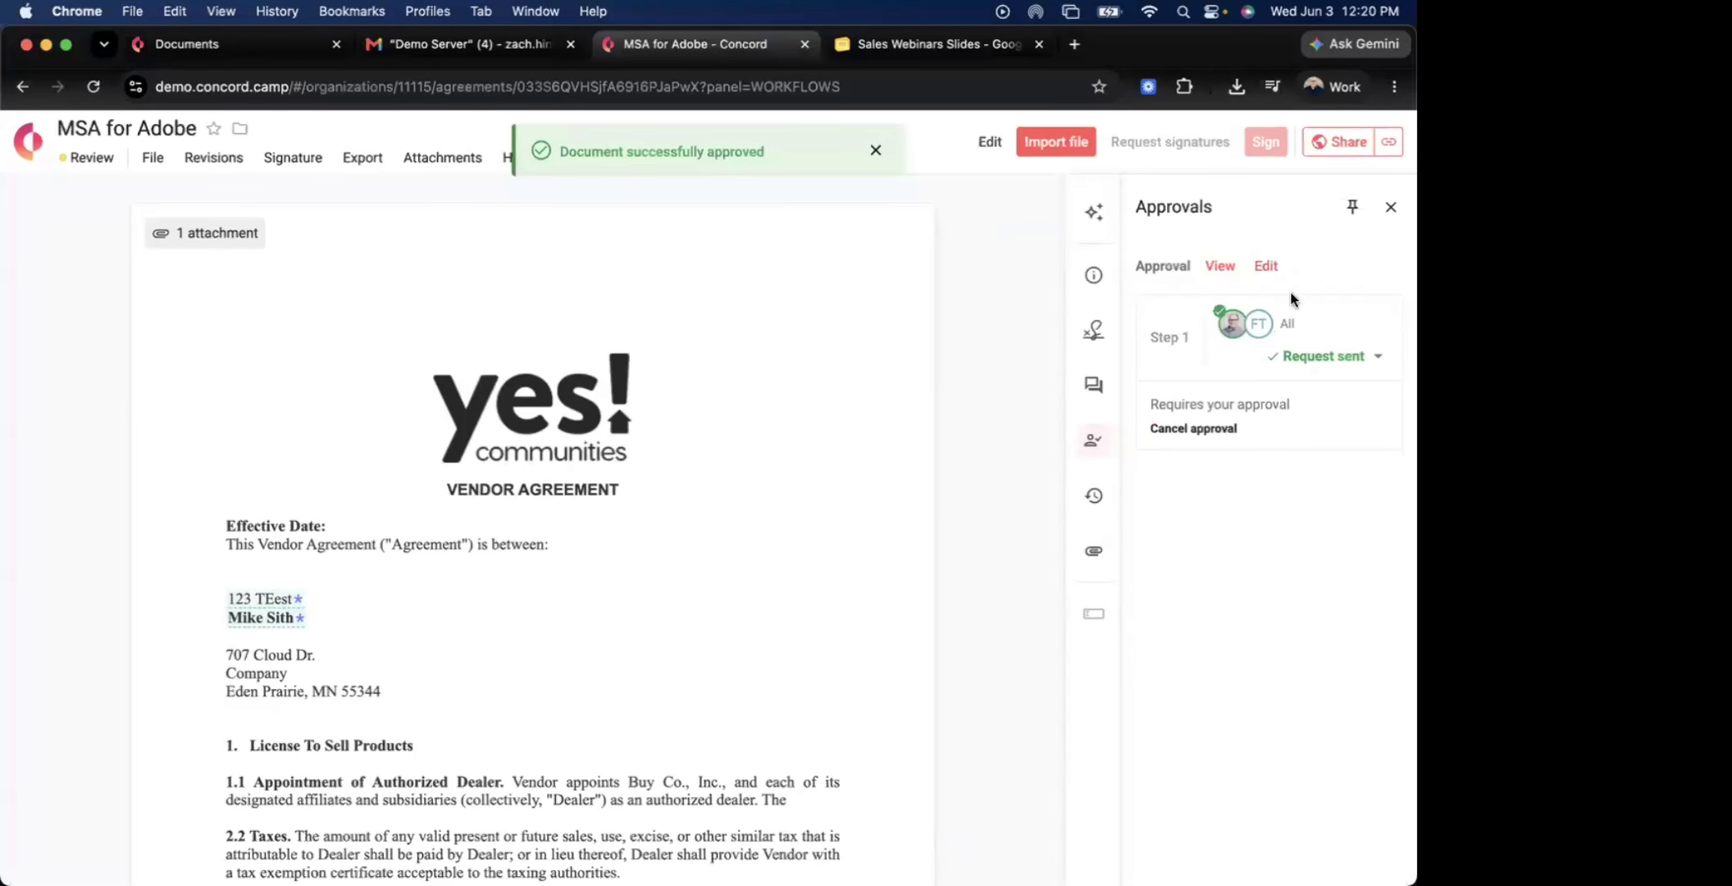
left_click(1267, 267)
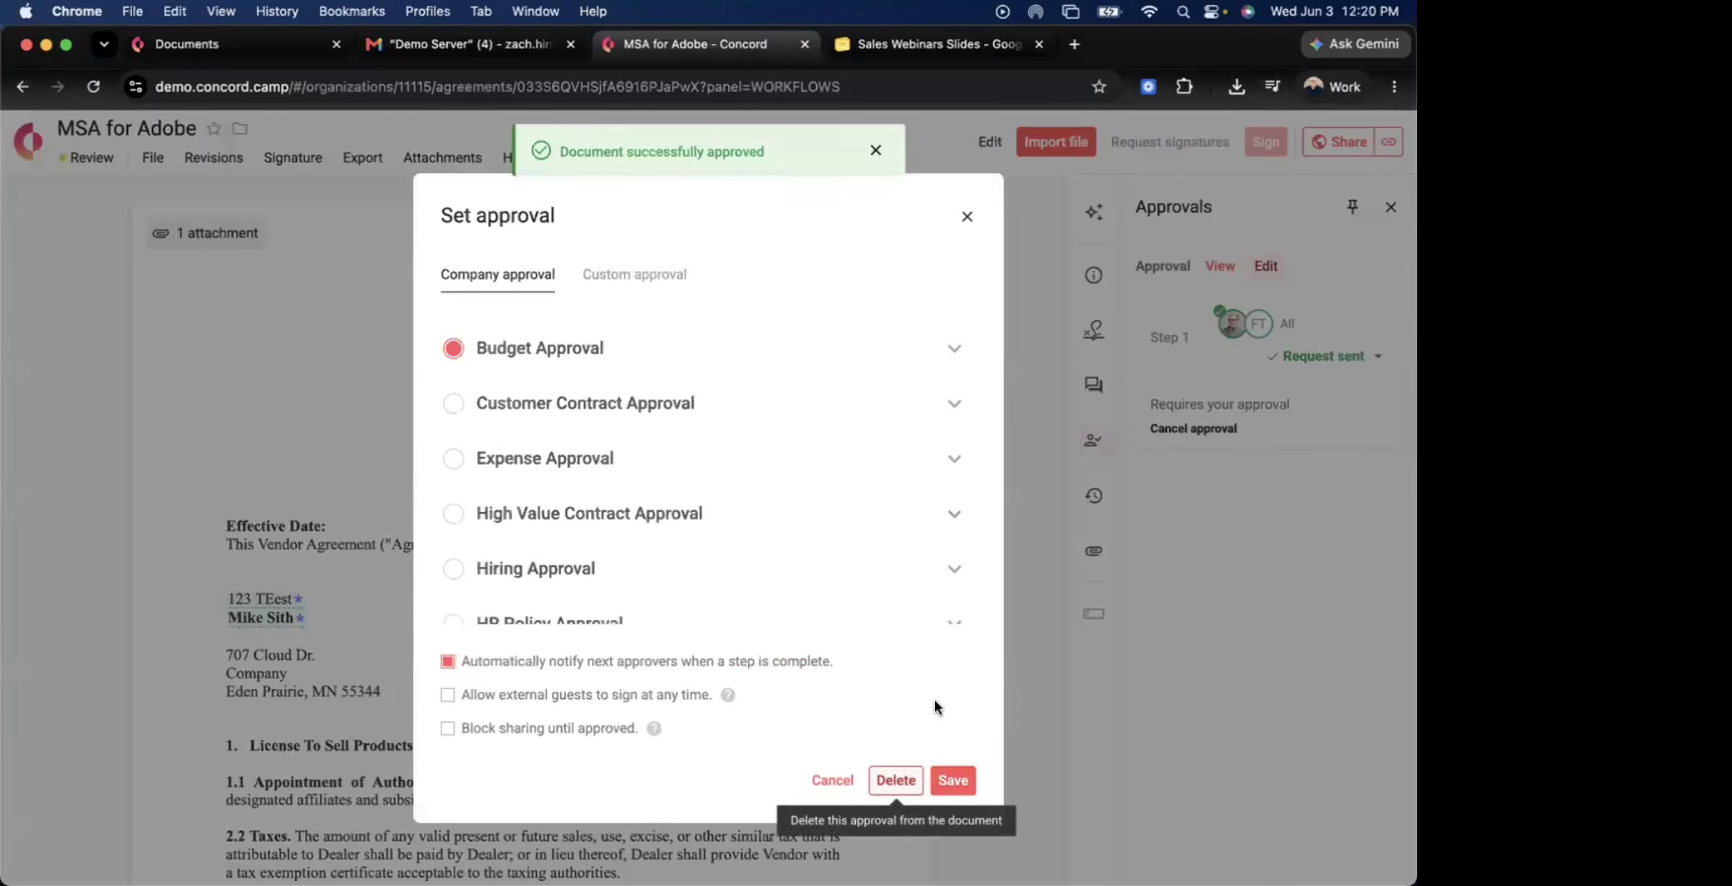
left_click(893, 677)
left_click(954, 575)
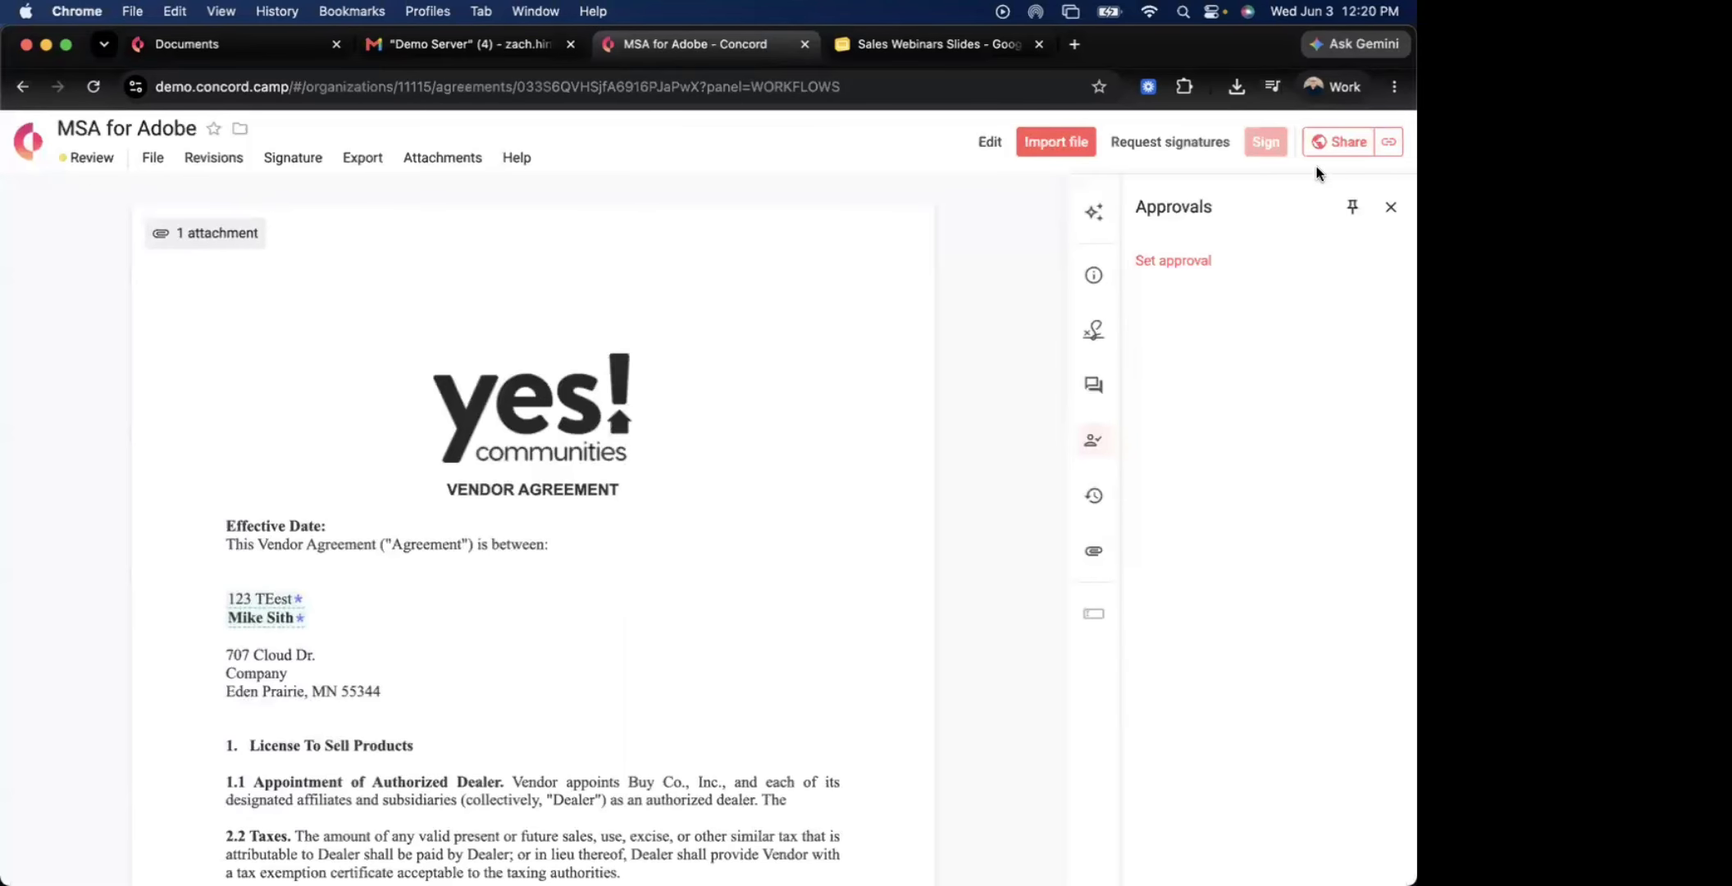
Review the document's signers and the options for changing or removing External guest A
left_click(1093, 329)
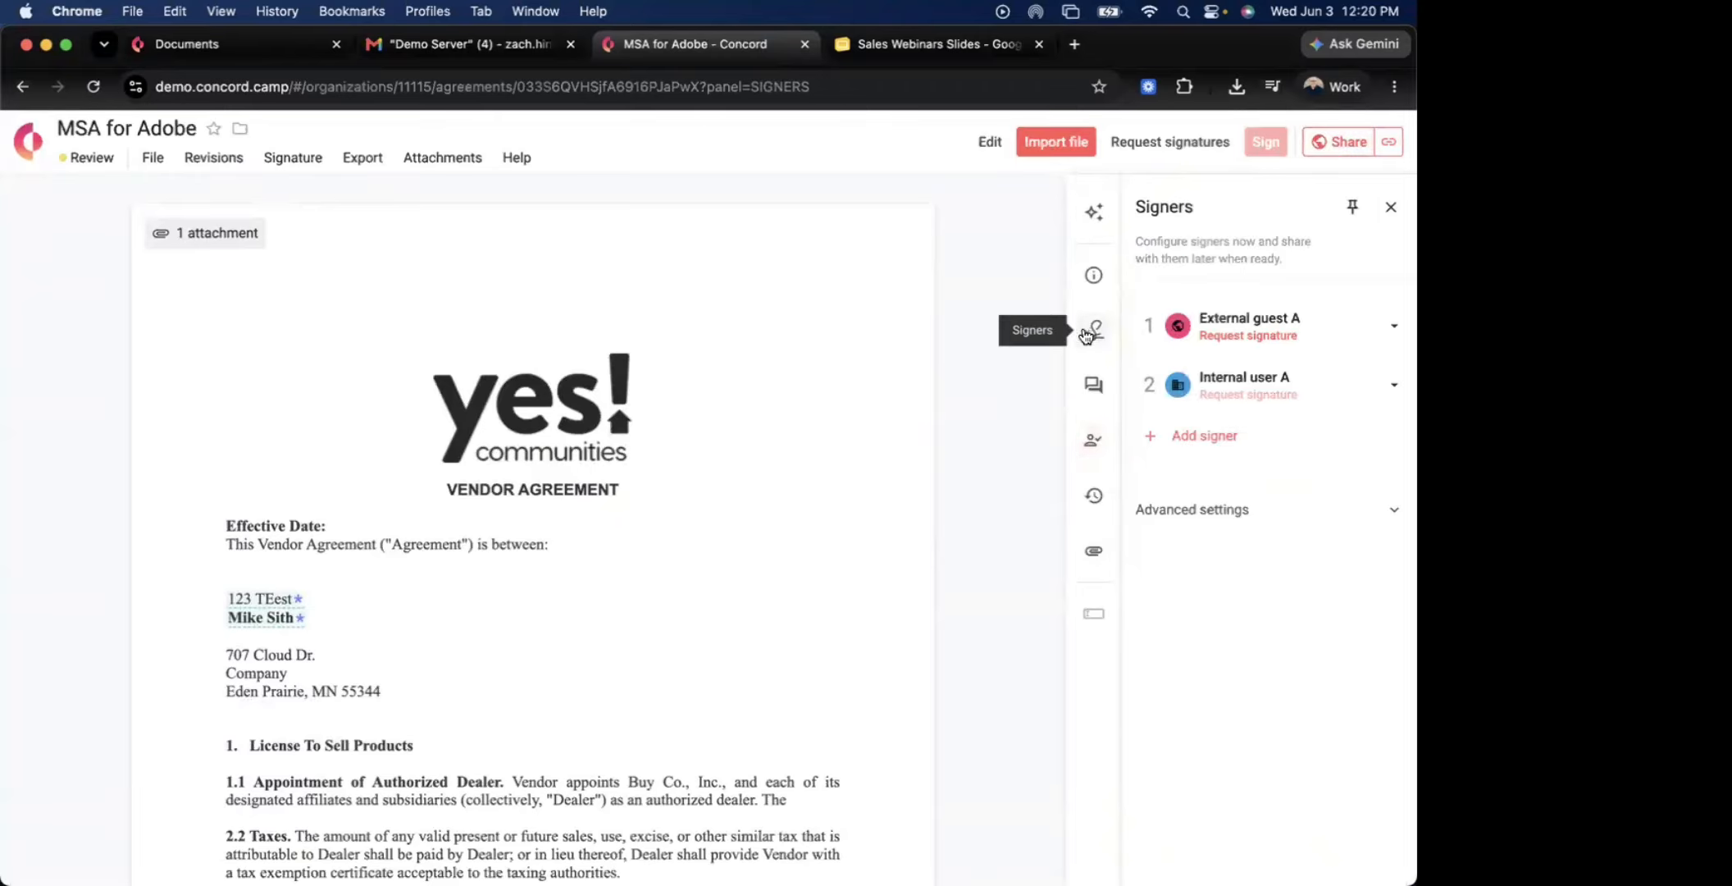
left_click(1388, 338)
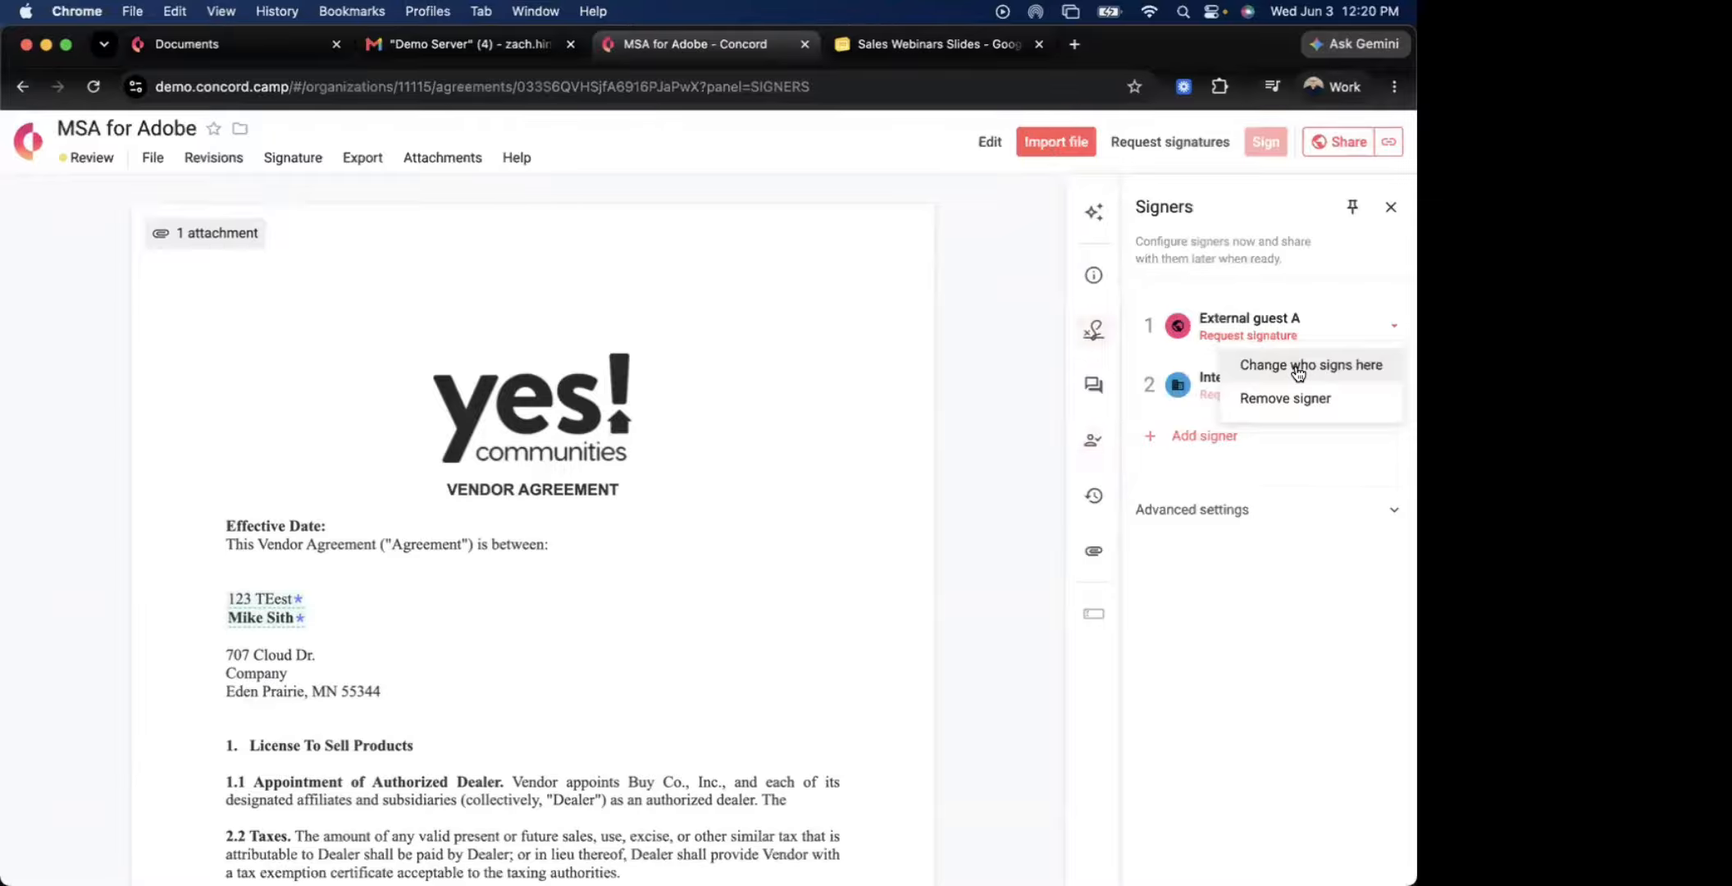
left_click(1288, 567)
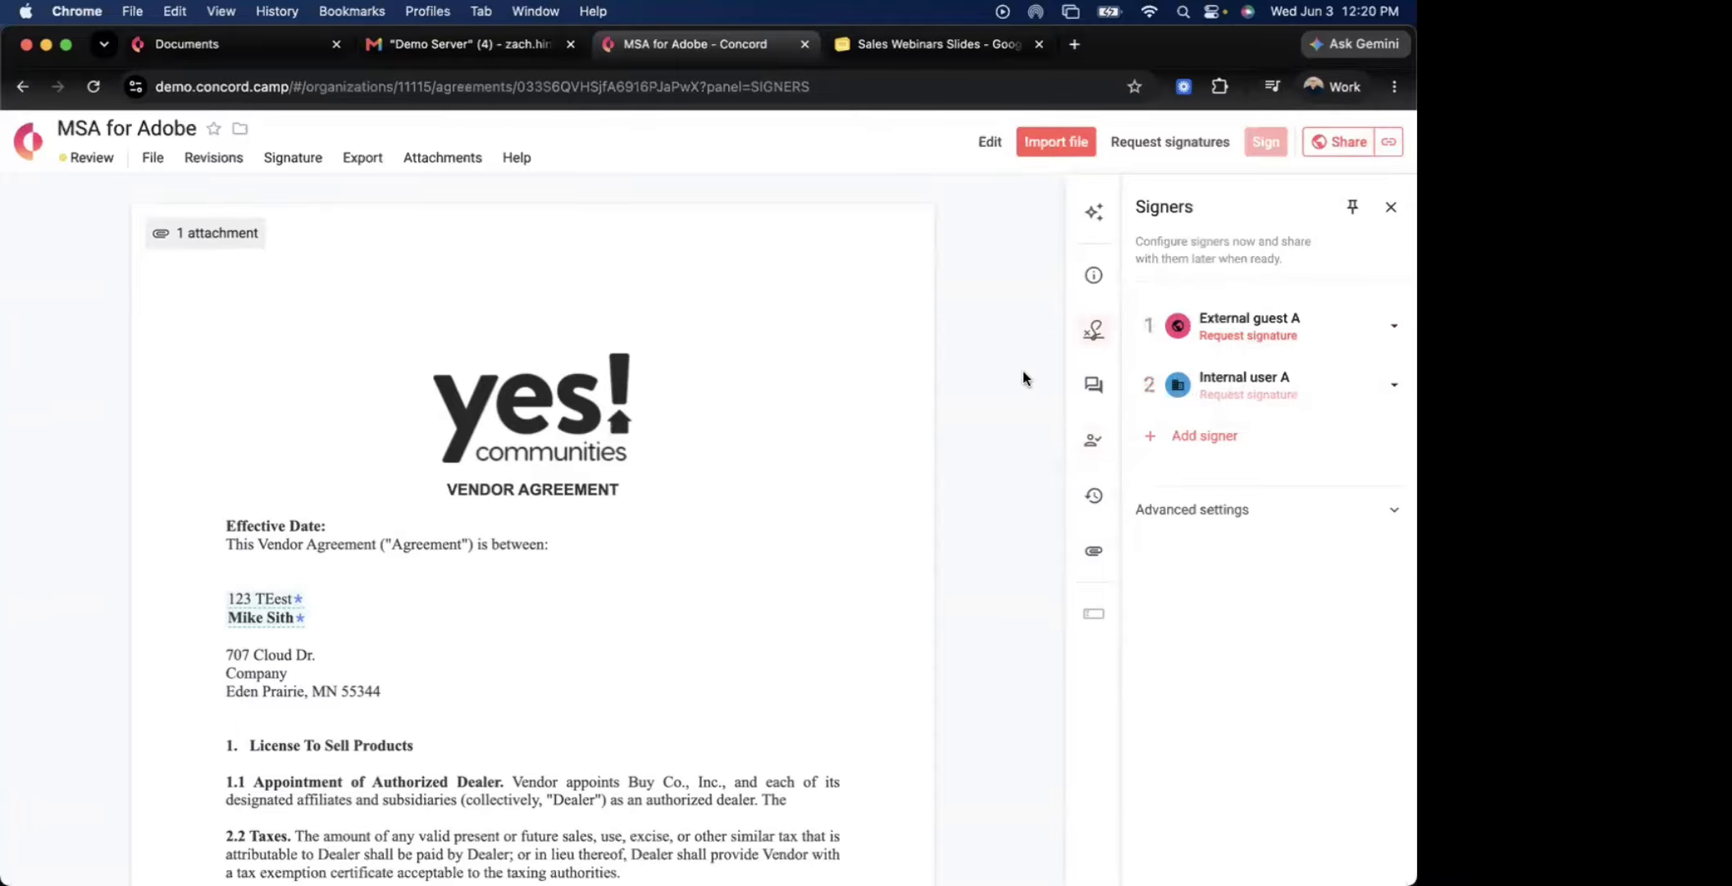
Turn off the signing order in the advanced signer settings and sign the MSA for Adobe document with the prefilled typed signature
left_click(1221, 513)
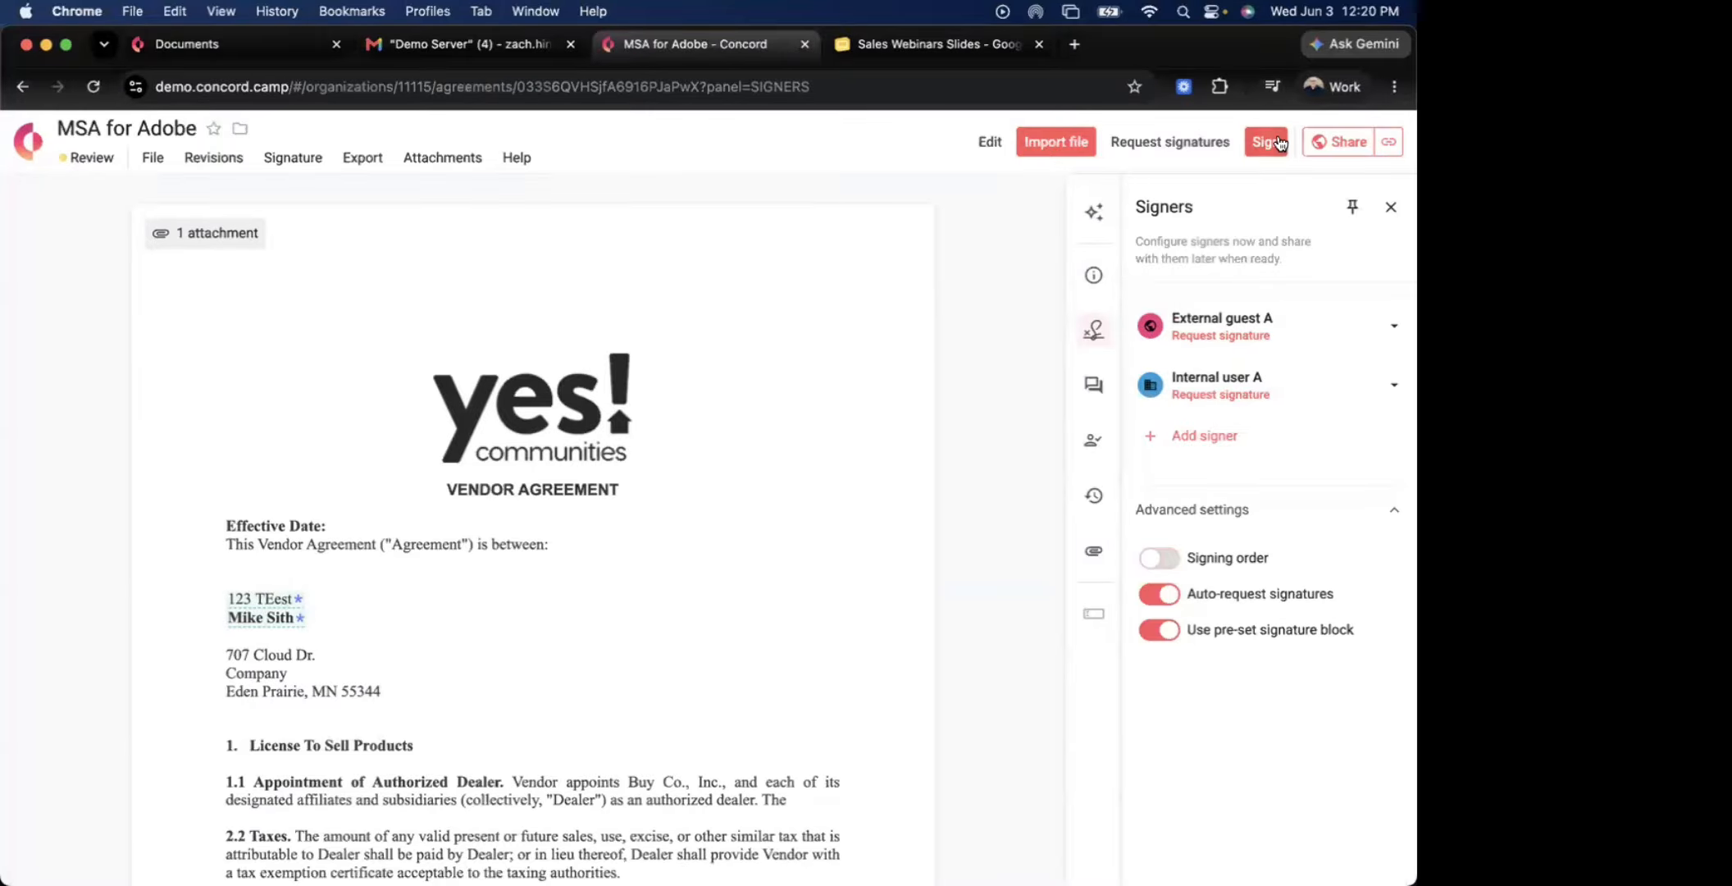
left_click(1276, 143)
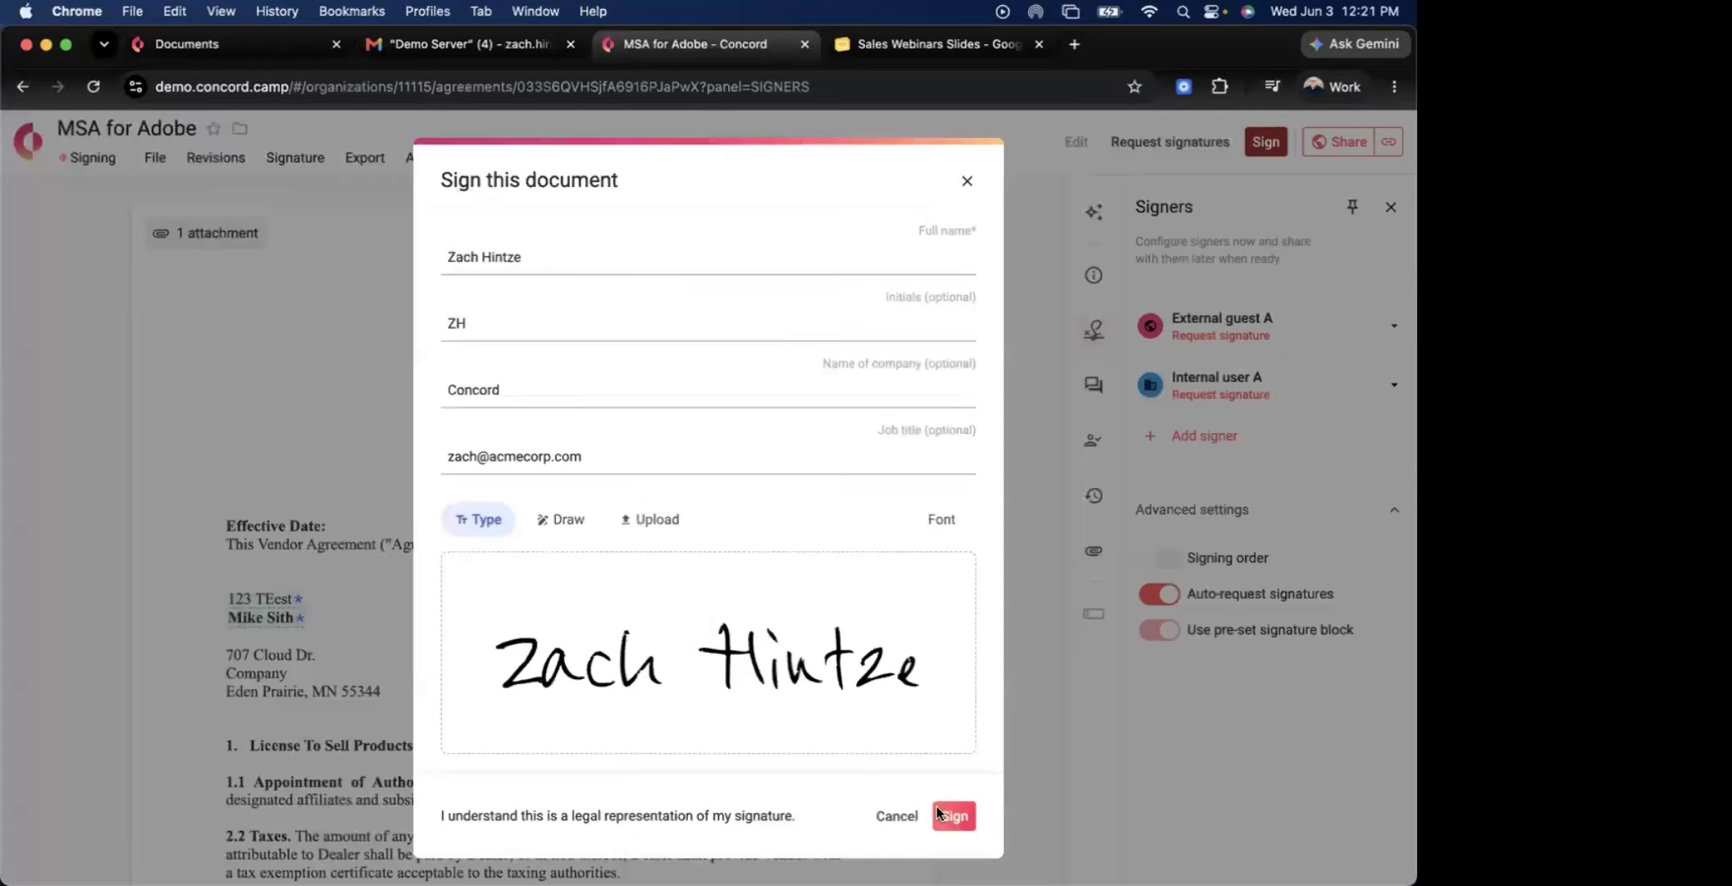
left_click(949, 812)
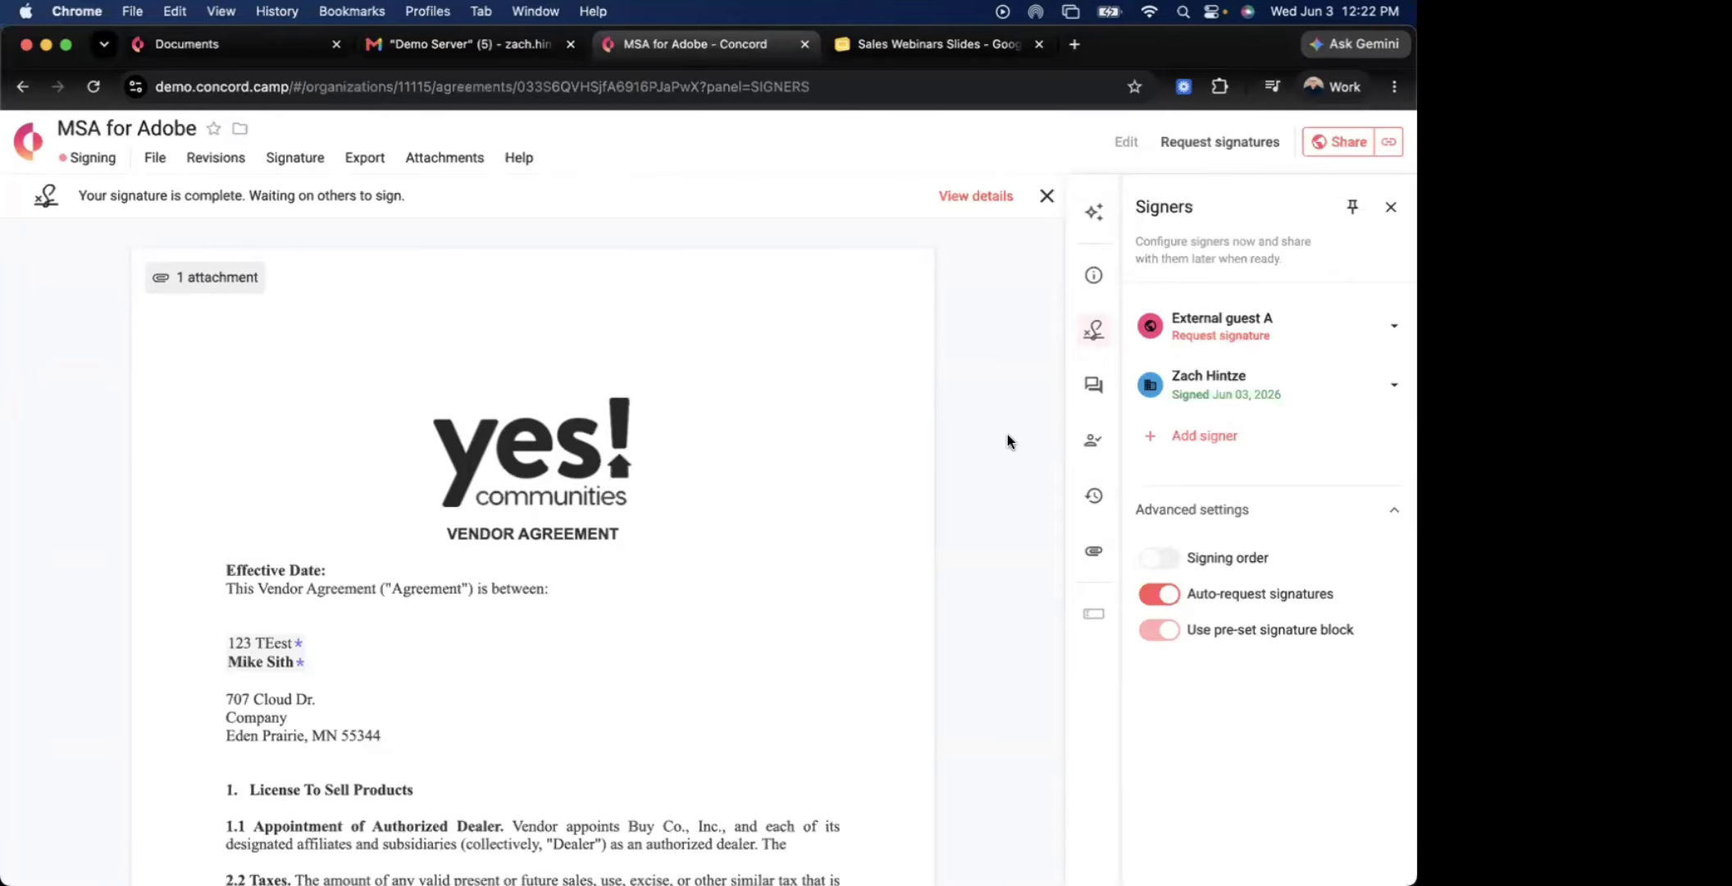
Leave the document for the Concord home page and open the list of automation workflows in the company settings
left_click(35, 158)
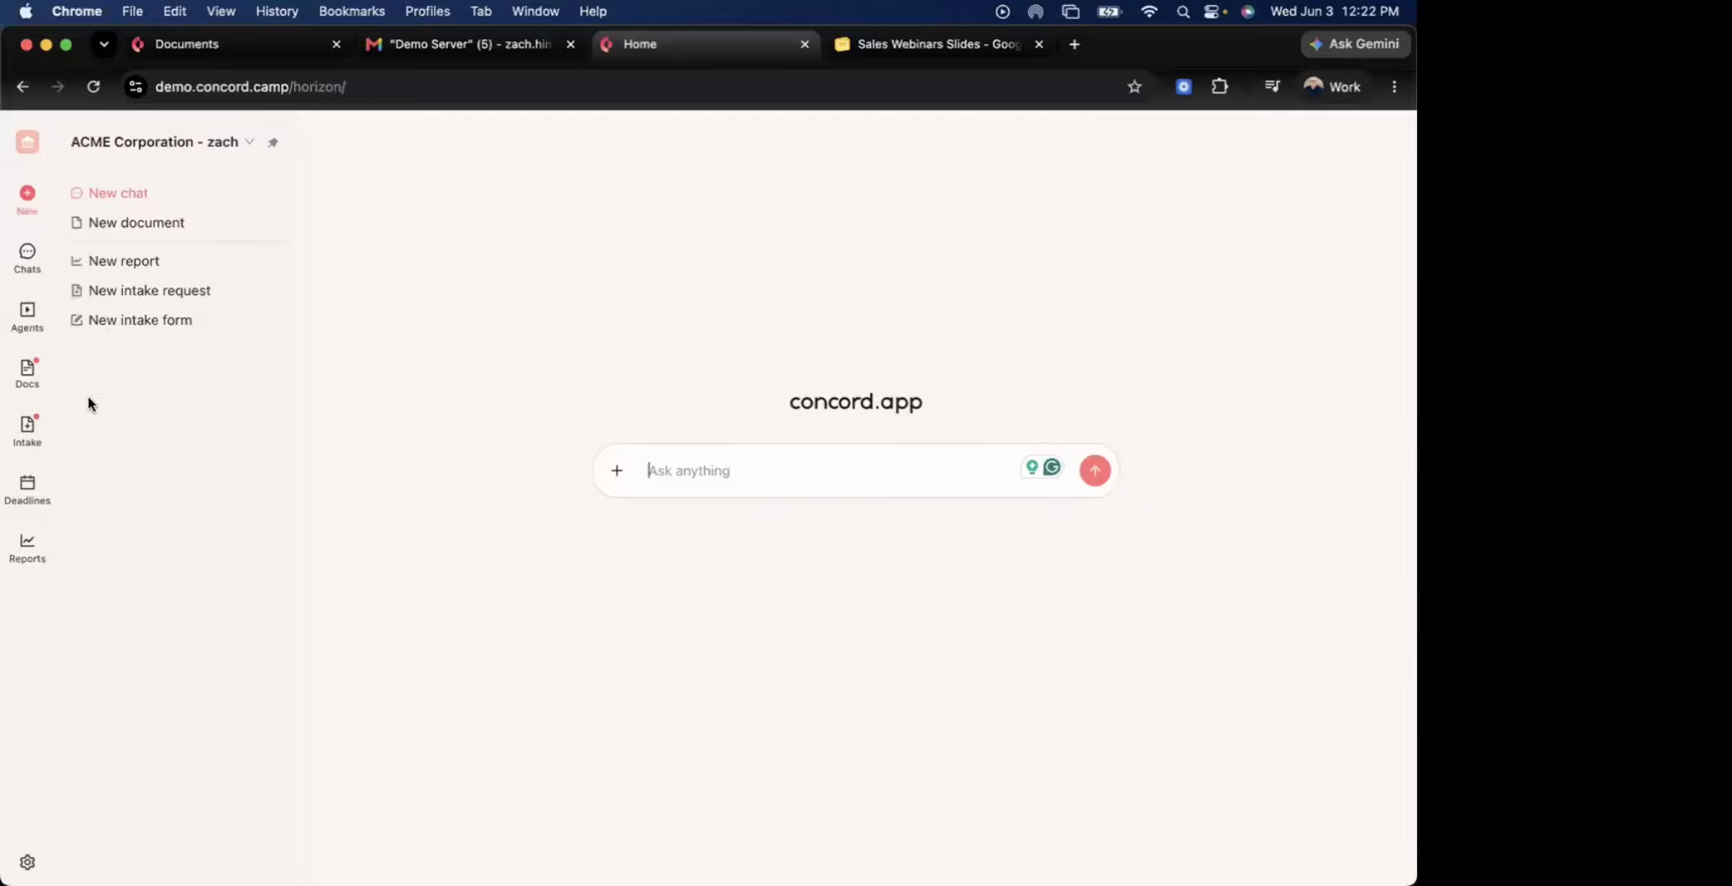
left_click(27, 861)
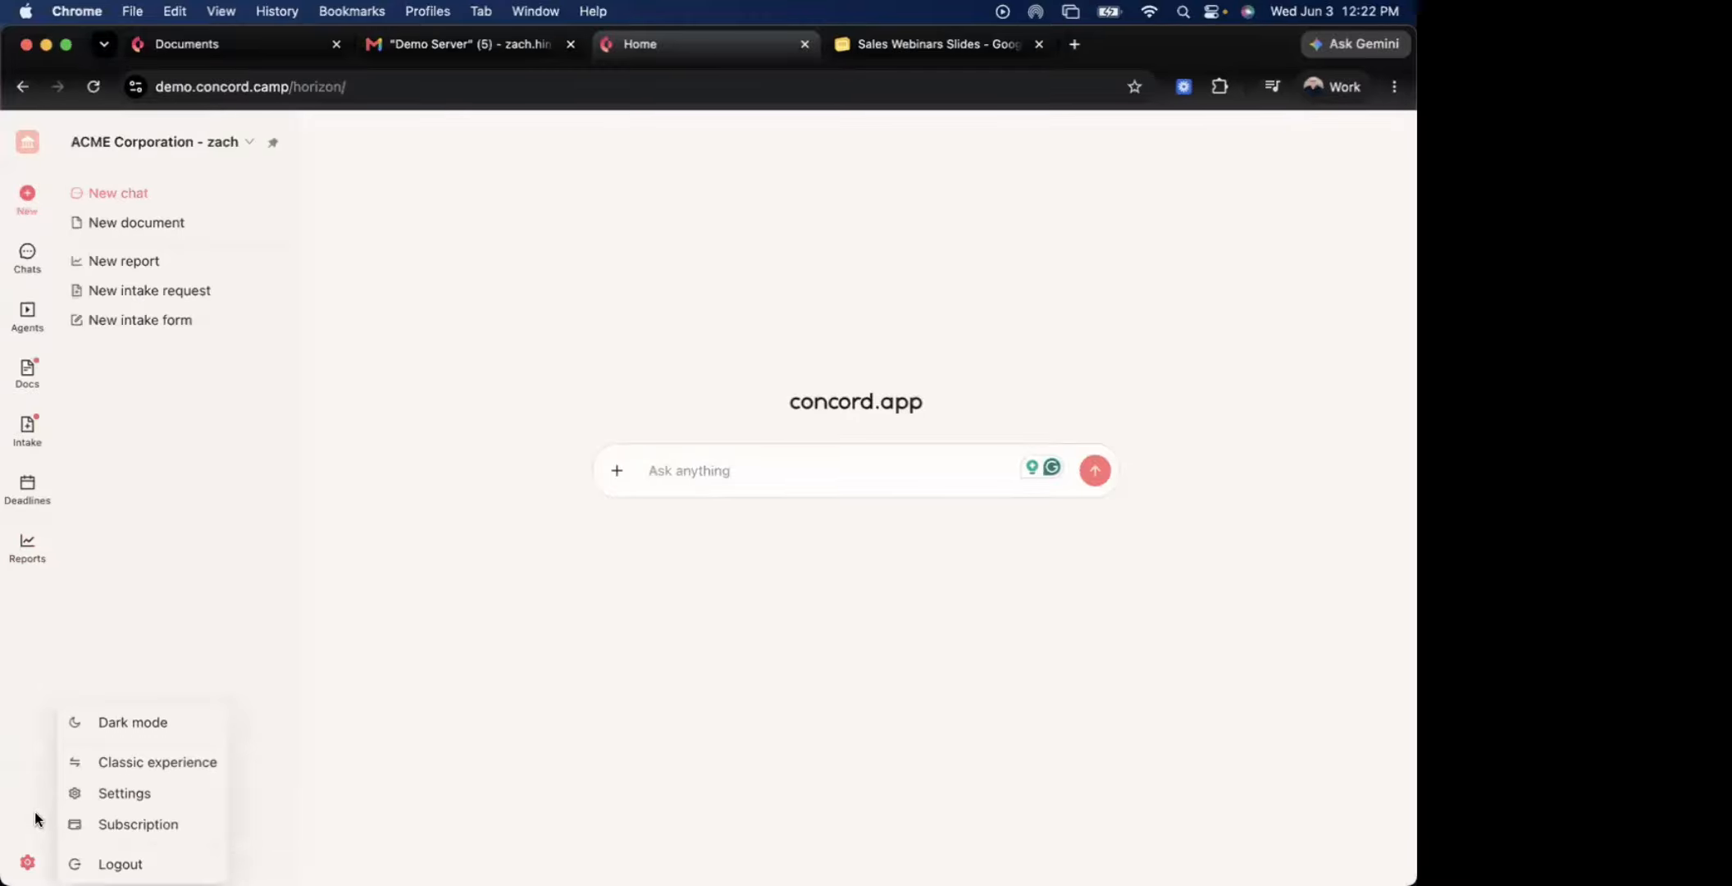
left_click(105, 802)
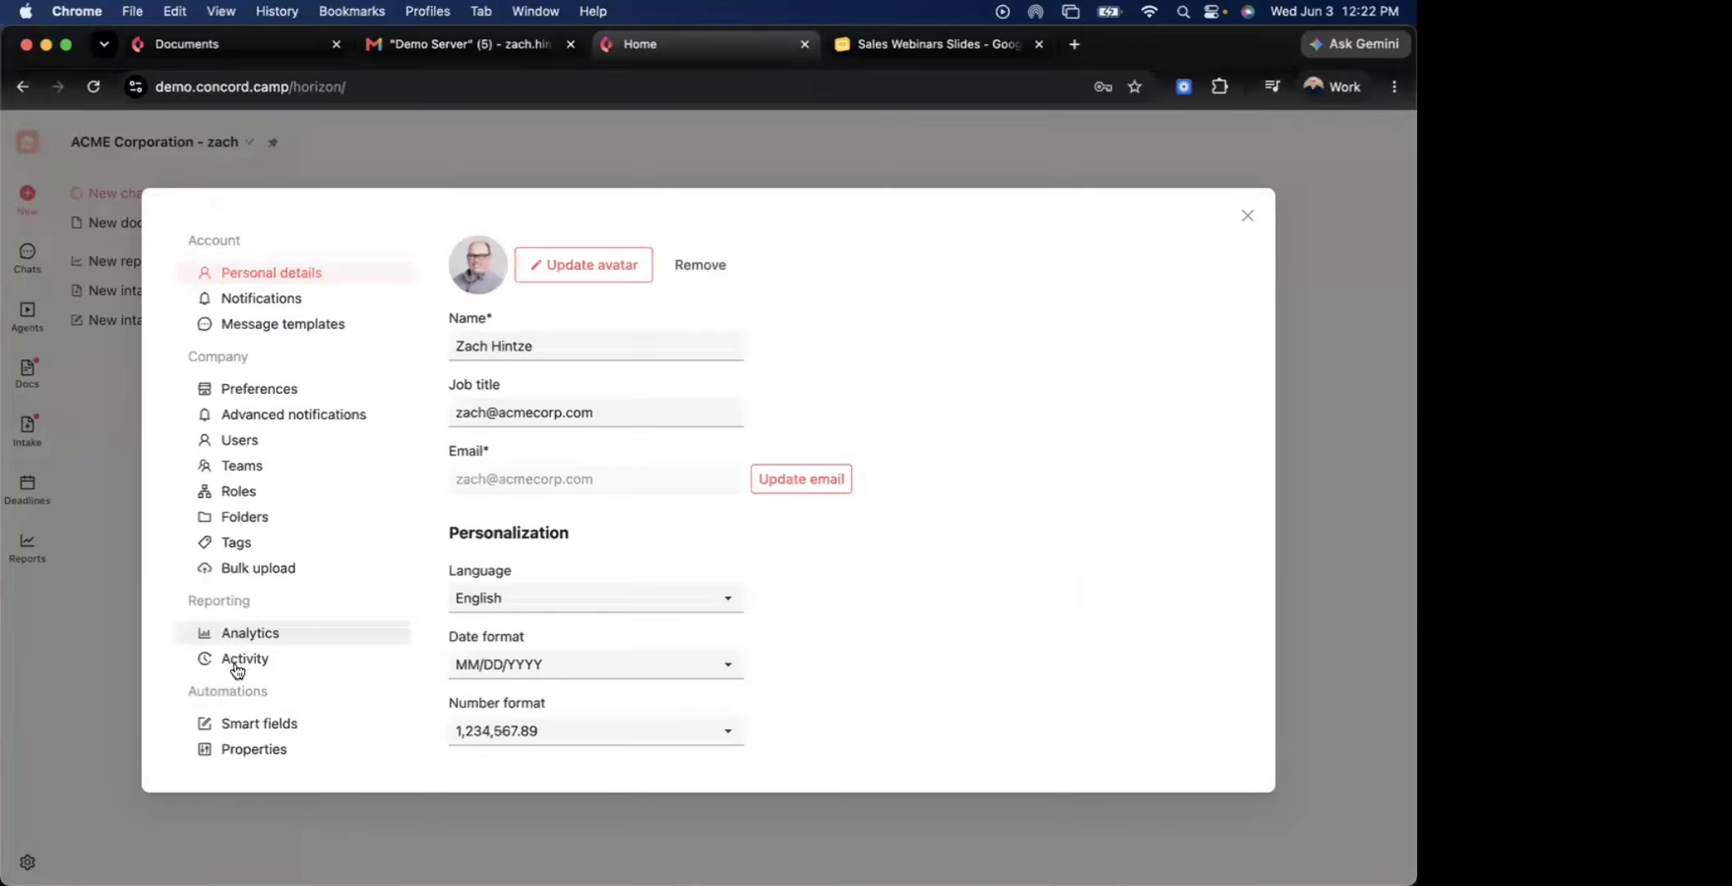
scroll(237, 624, "down", 3)
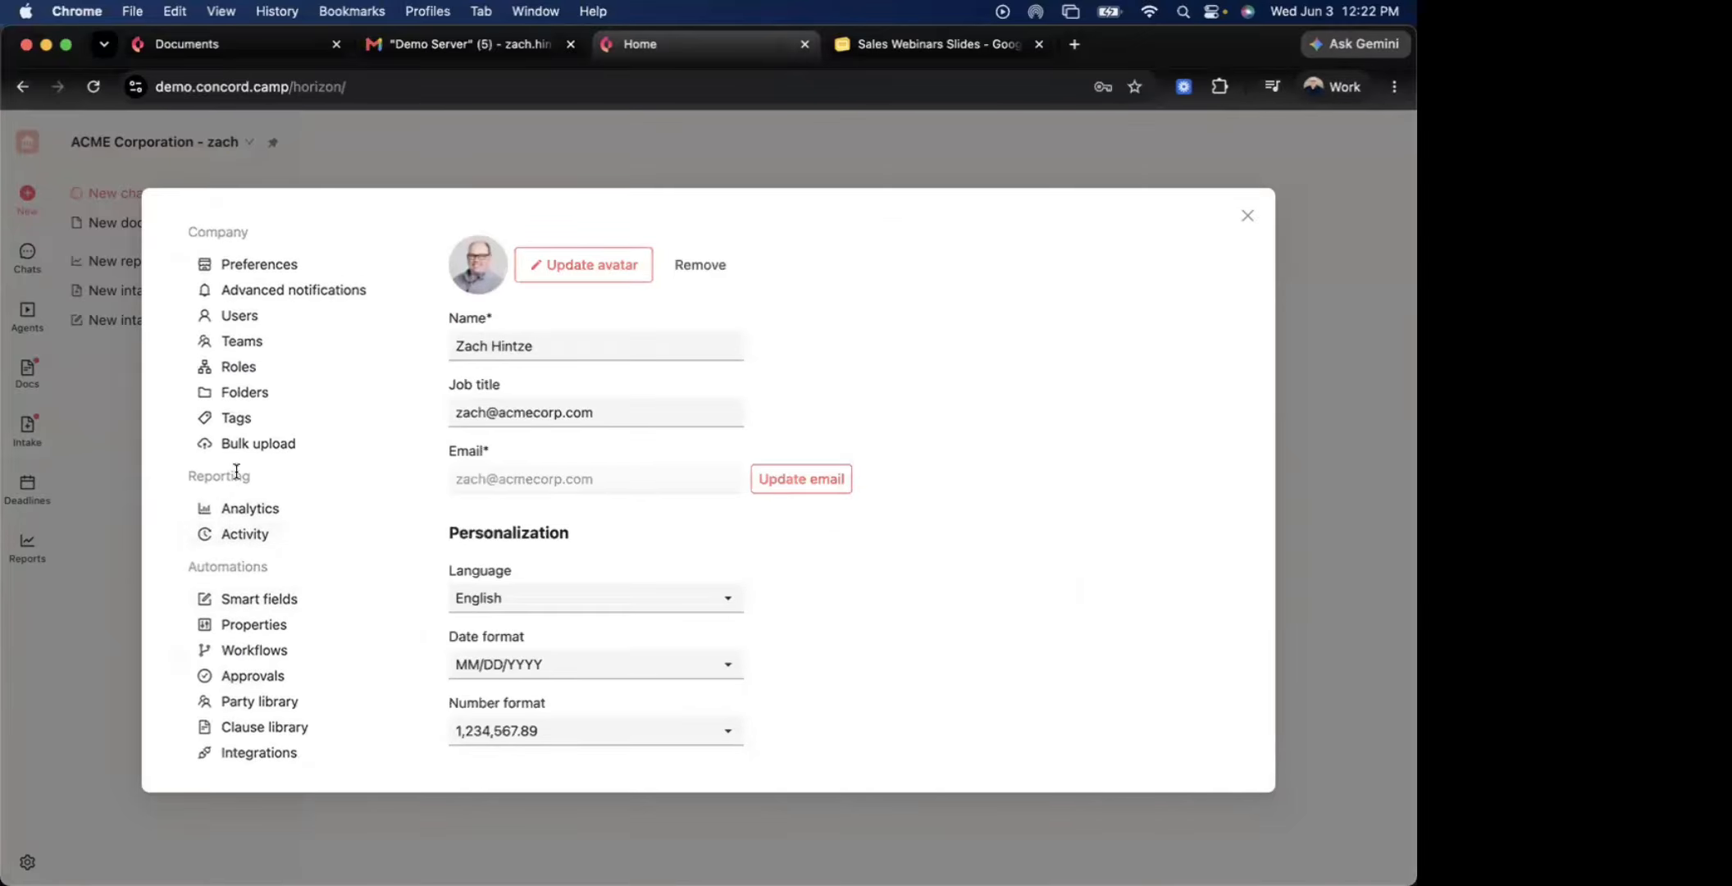
left_click(256, 652)
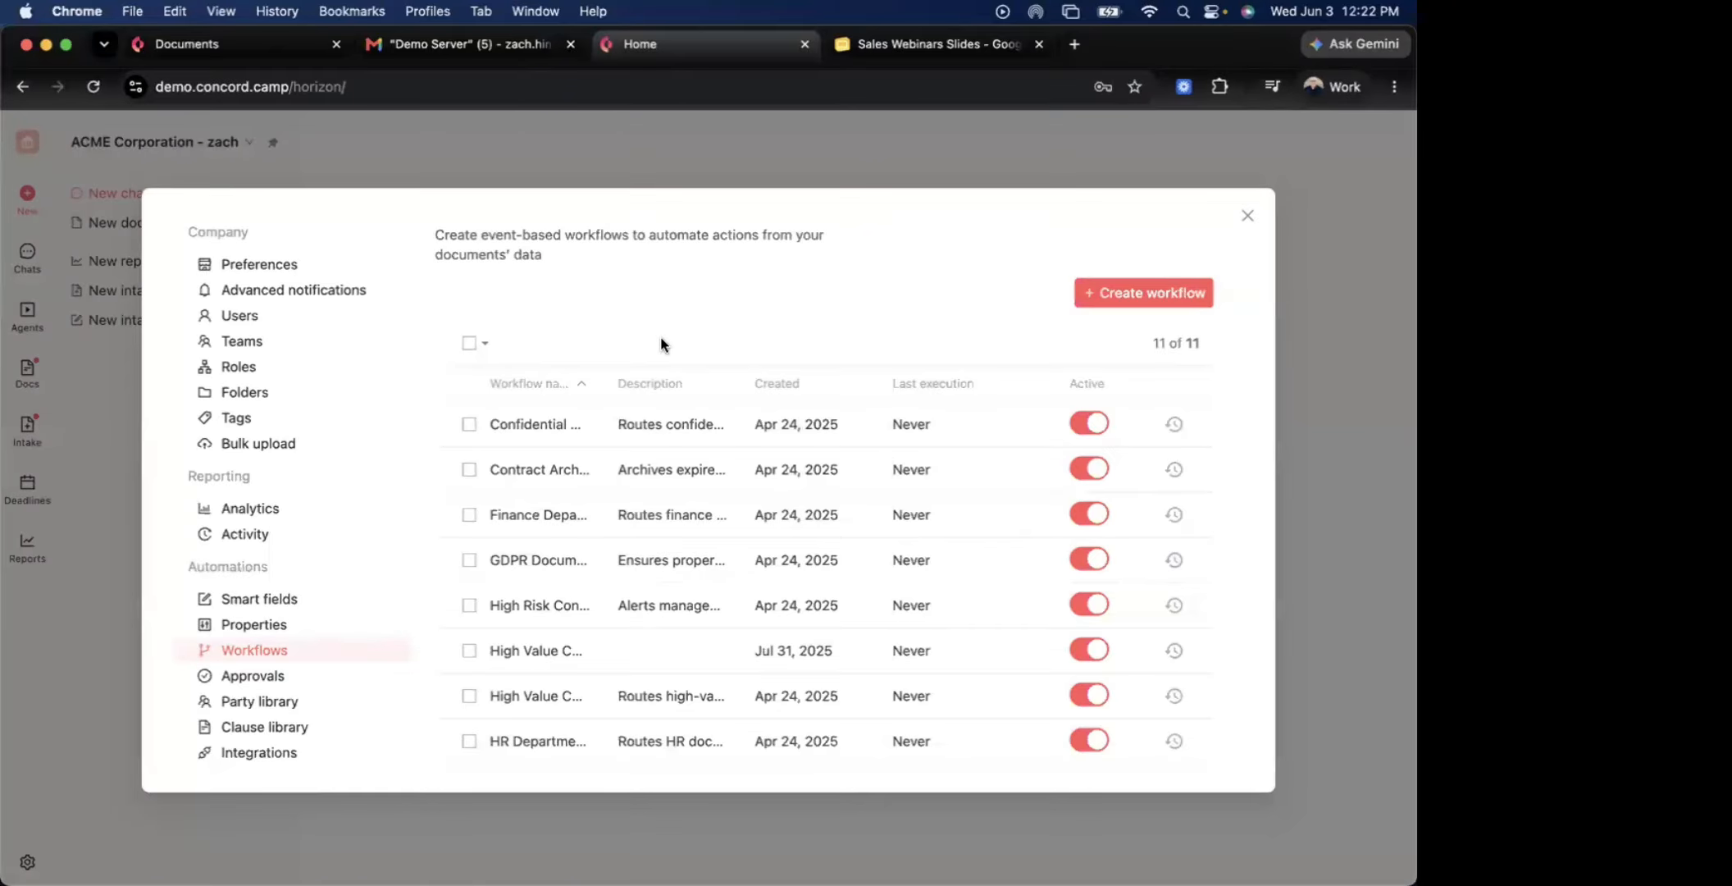
Switch to the Sales Webinars Slides presentation in Google Slides and present the Contact slide full screen
left_click(918, 44)
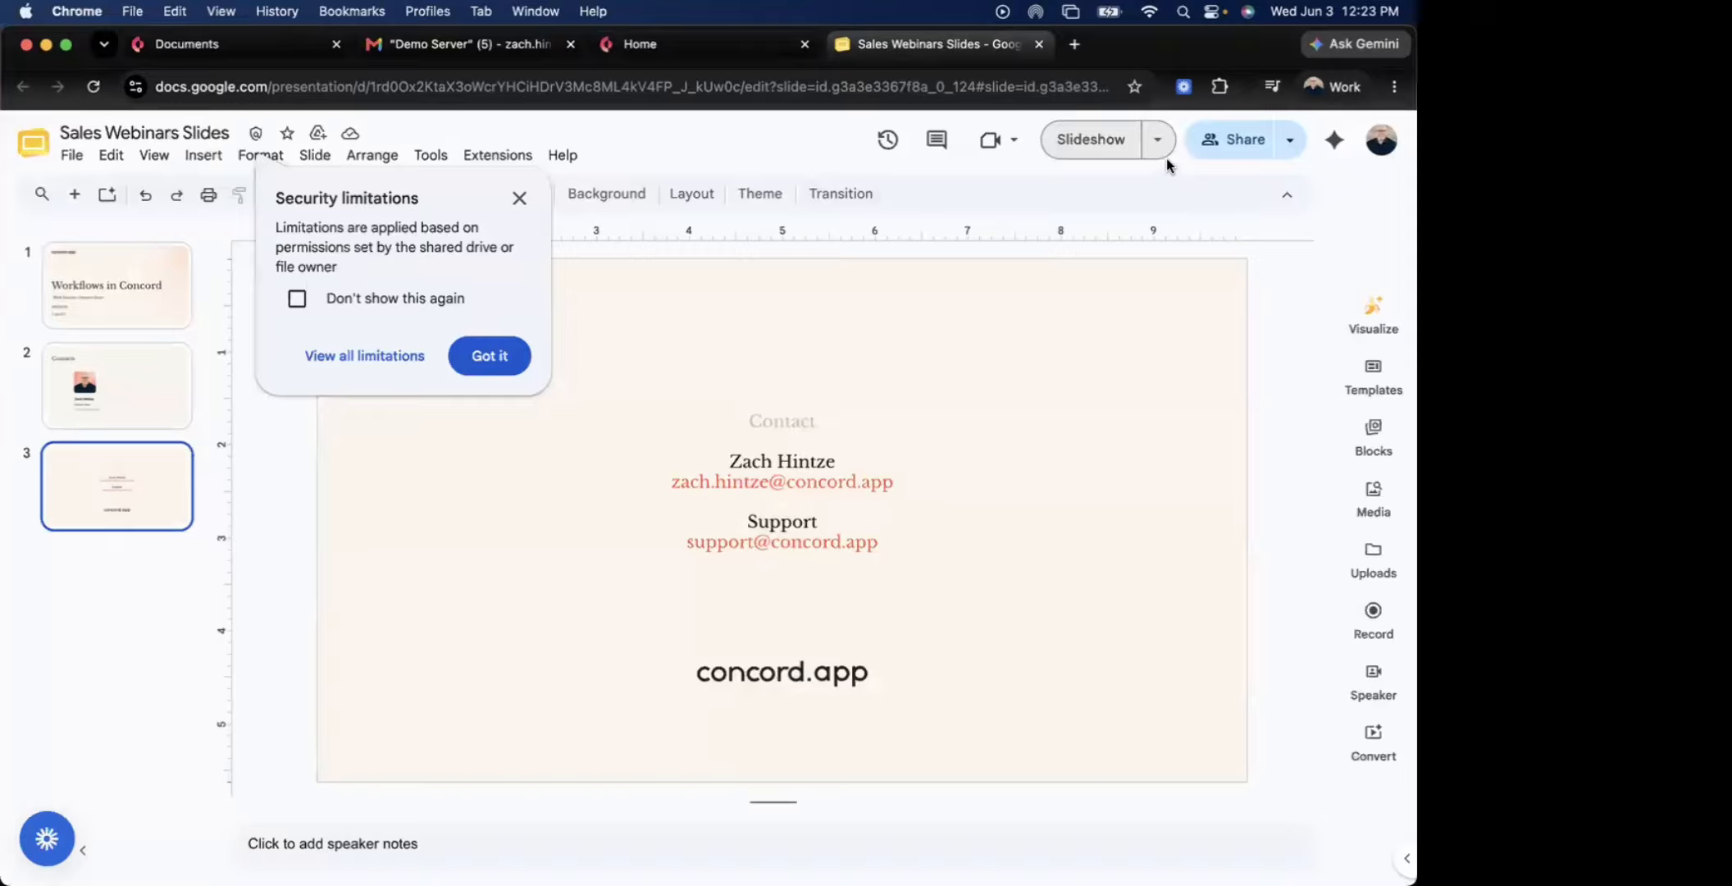
left_click(1086, 149)
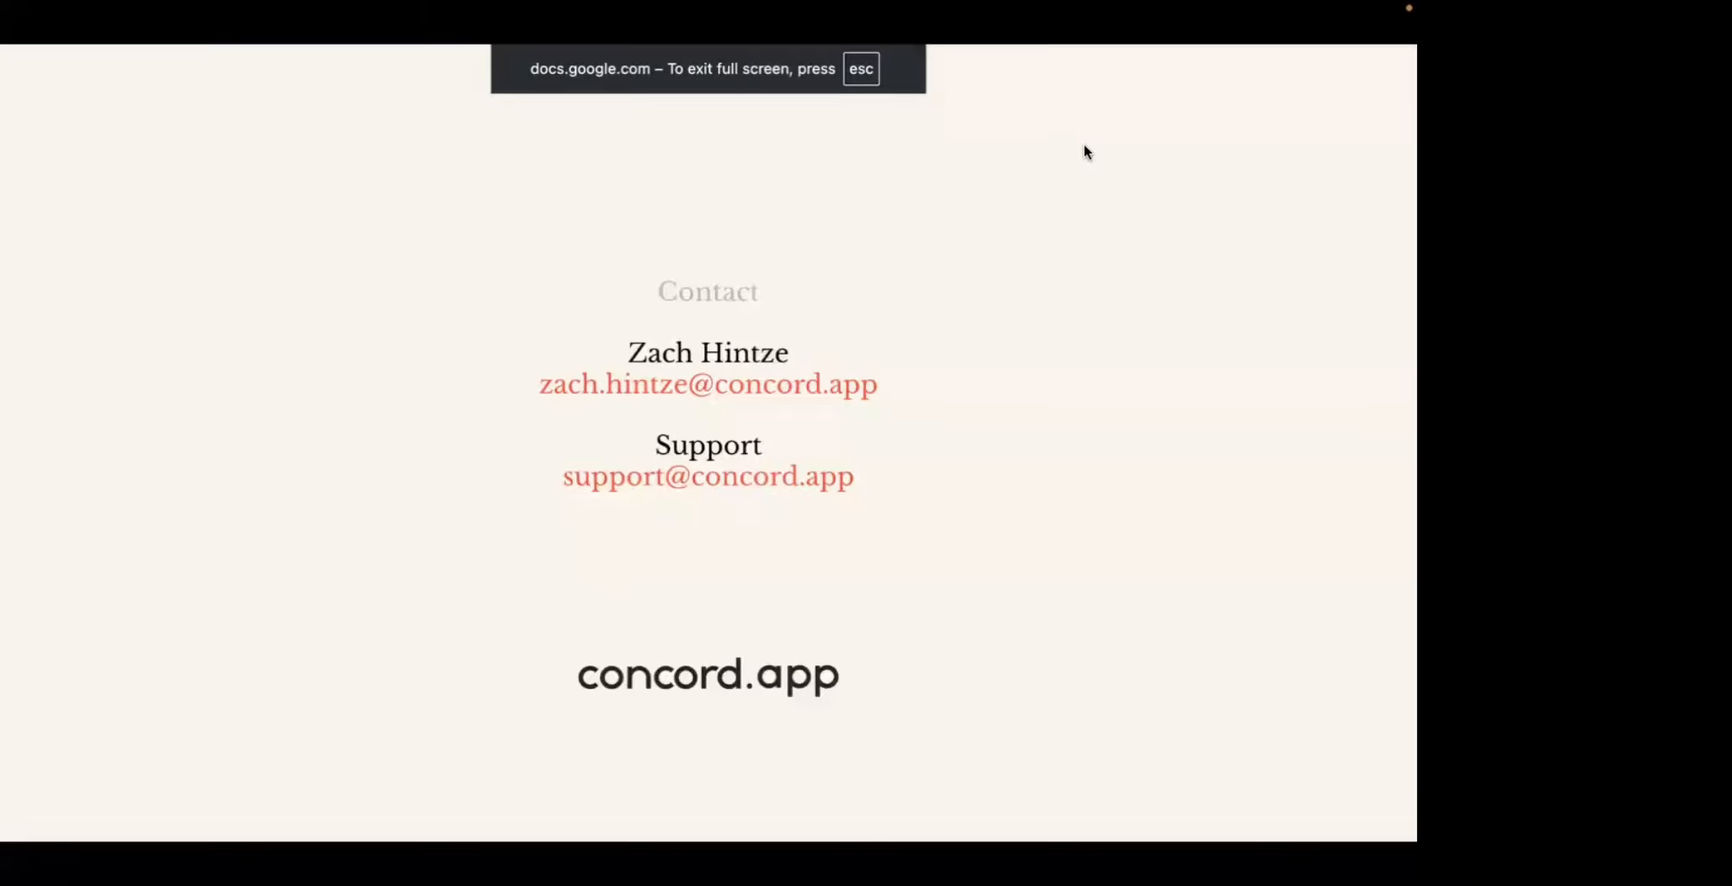